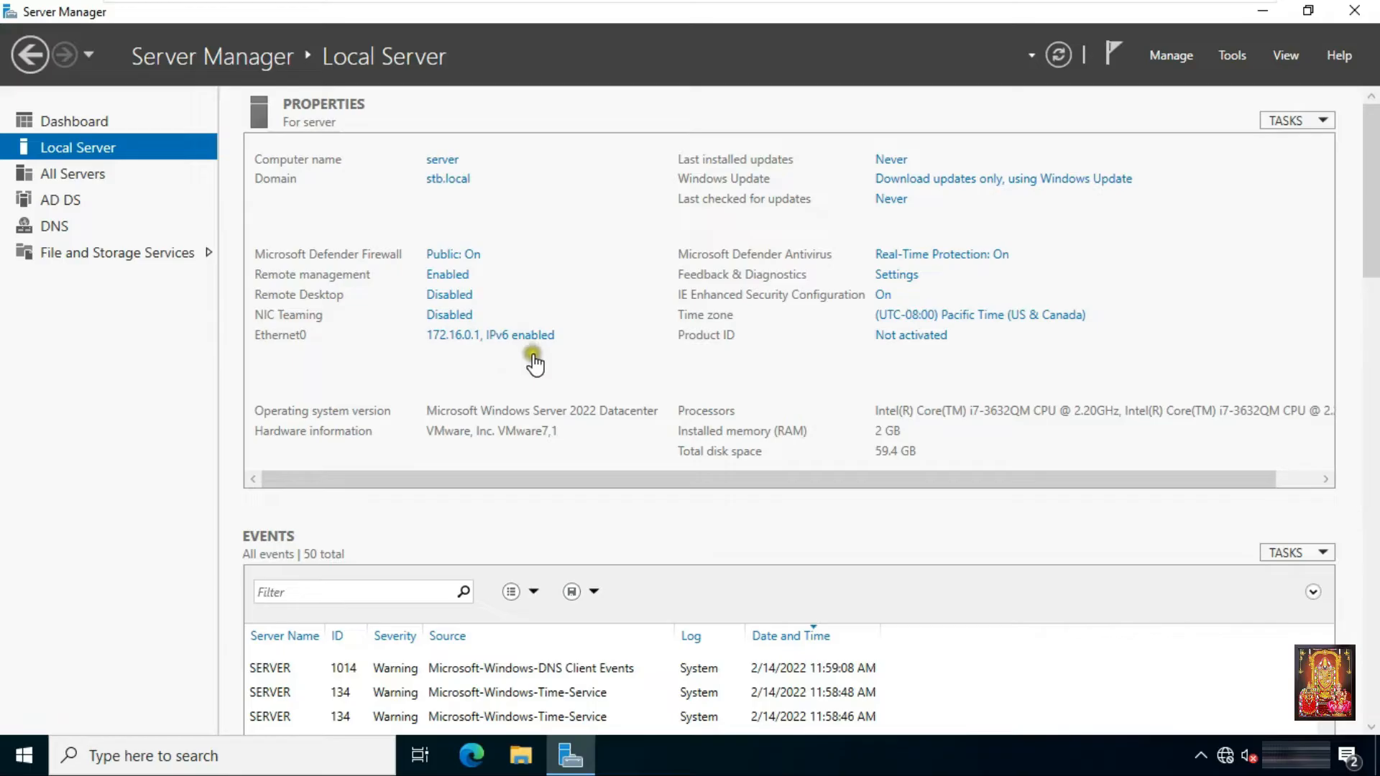
# - Review the local server properties on the Node-1 and Node-2 virtual machines, and return to the Server 2022 machine
pyautogui.moveTo(769, 2)
pyautogui.click(959, 14)
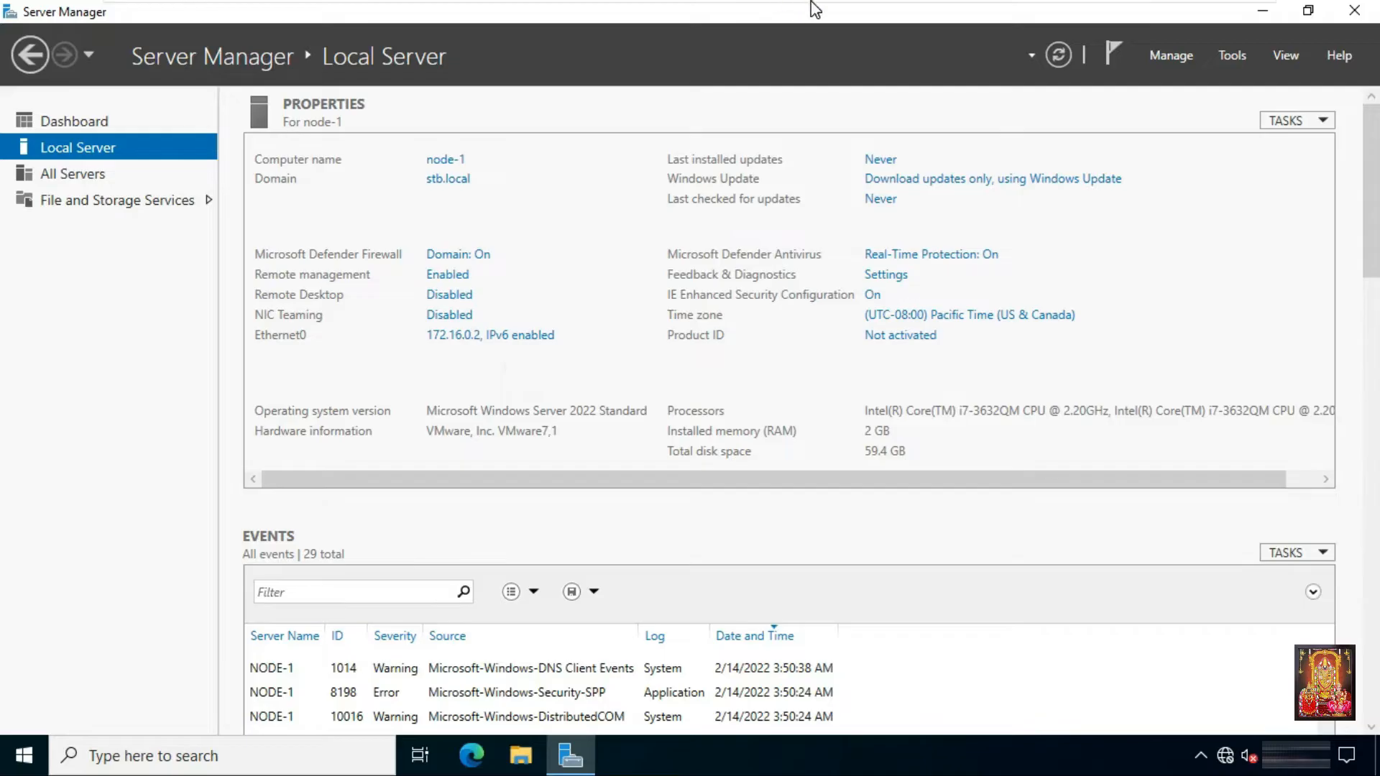
pyautogui.moveTo(811, 1)
pyautogui.click(1064, 15)
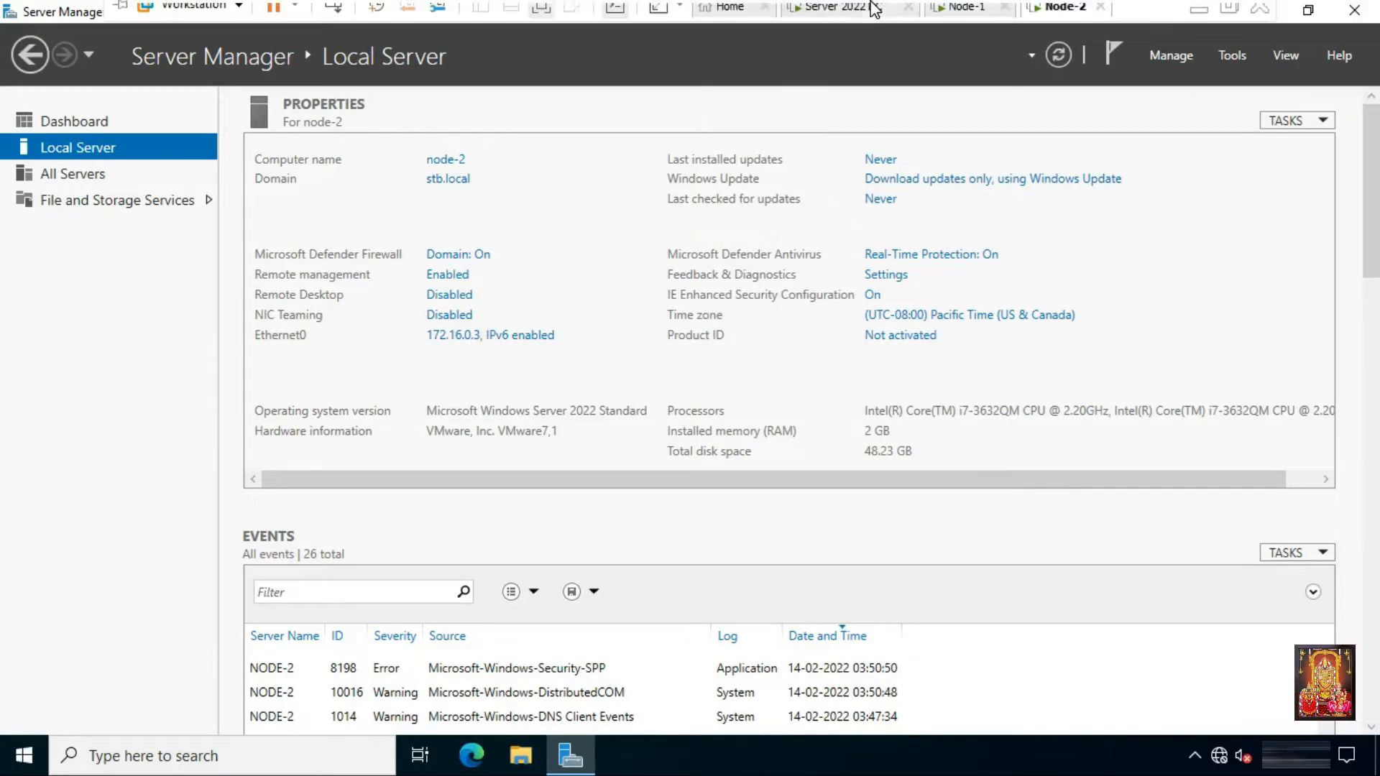
pyautogui.click(859, 16)
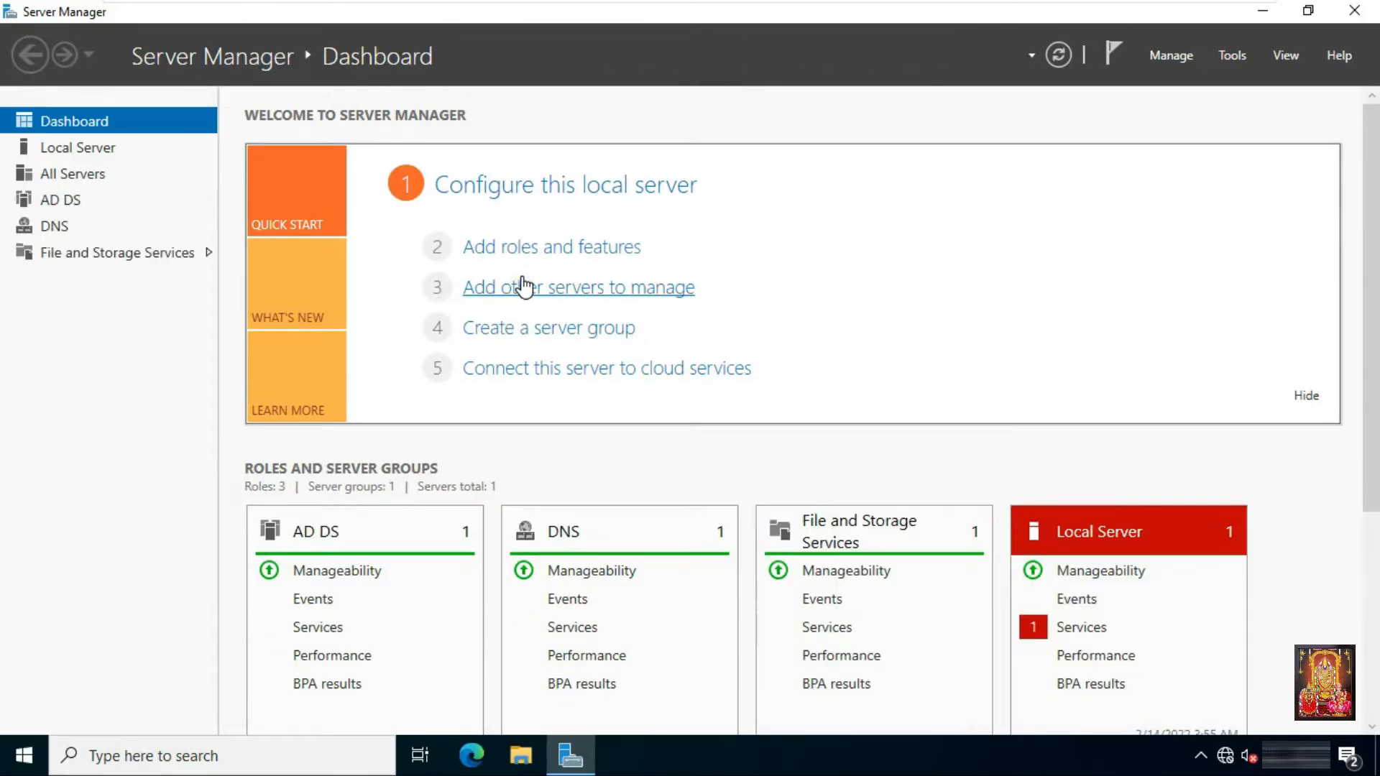
# - Start adding roles and features with a role-based or feature-based installation on server.stb.local
pyautogui.click(515, 247)
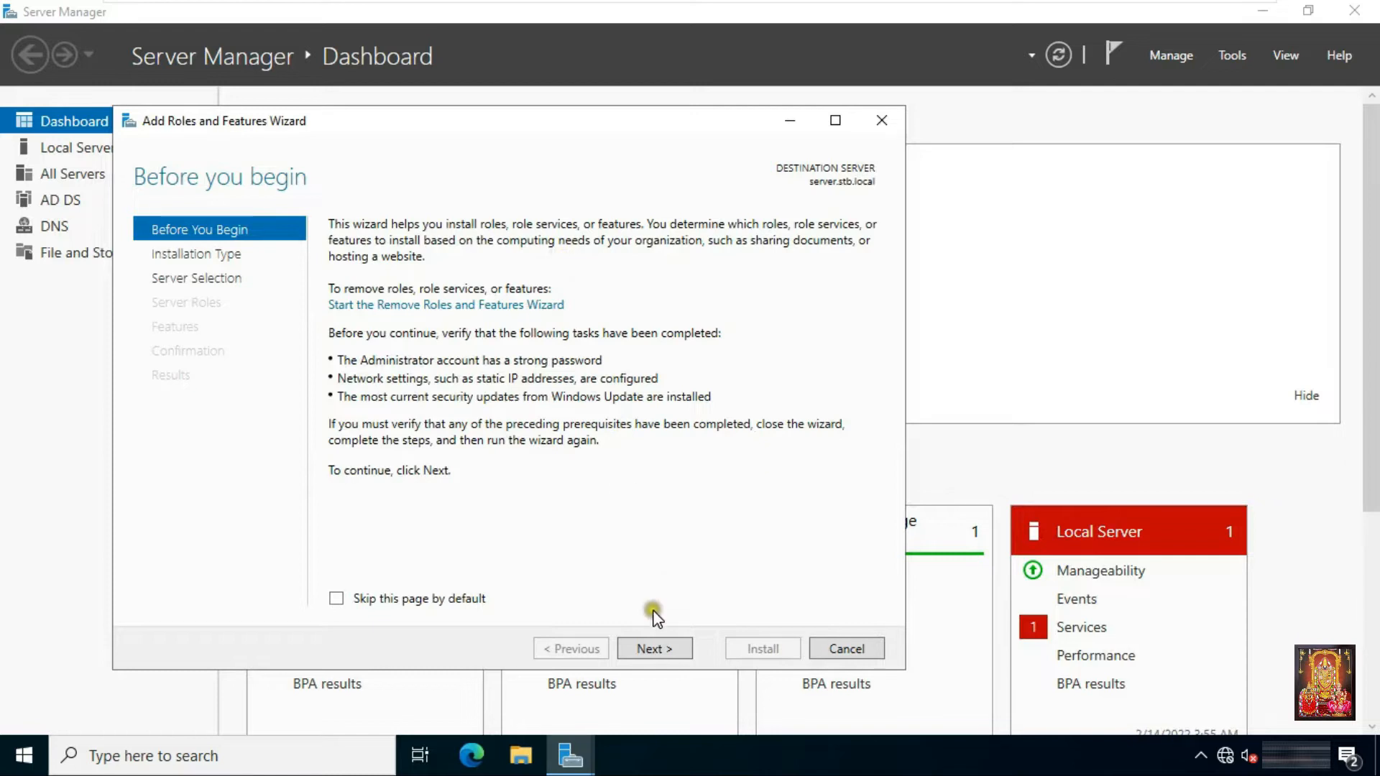
pyautogui.click(658, 646)
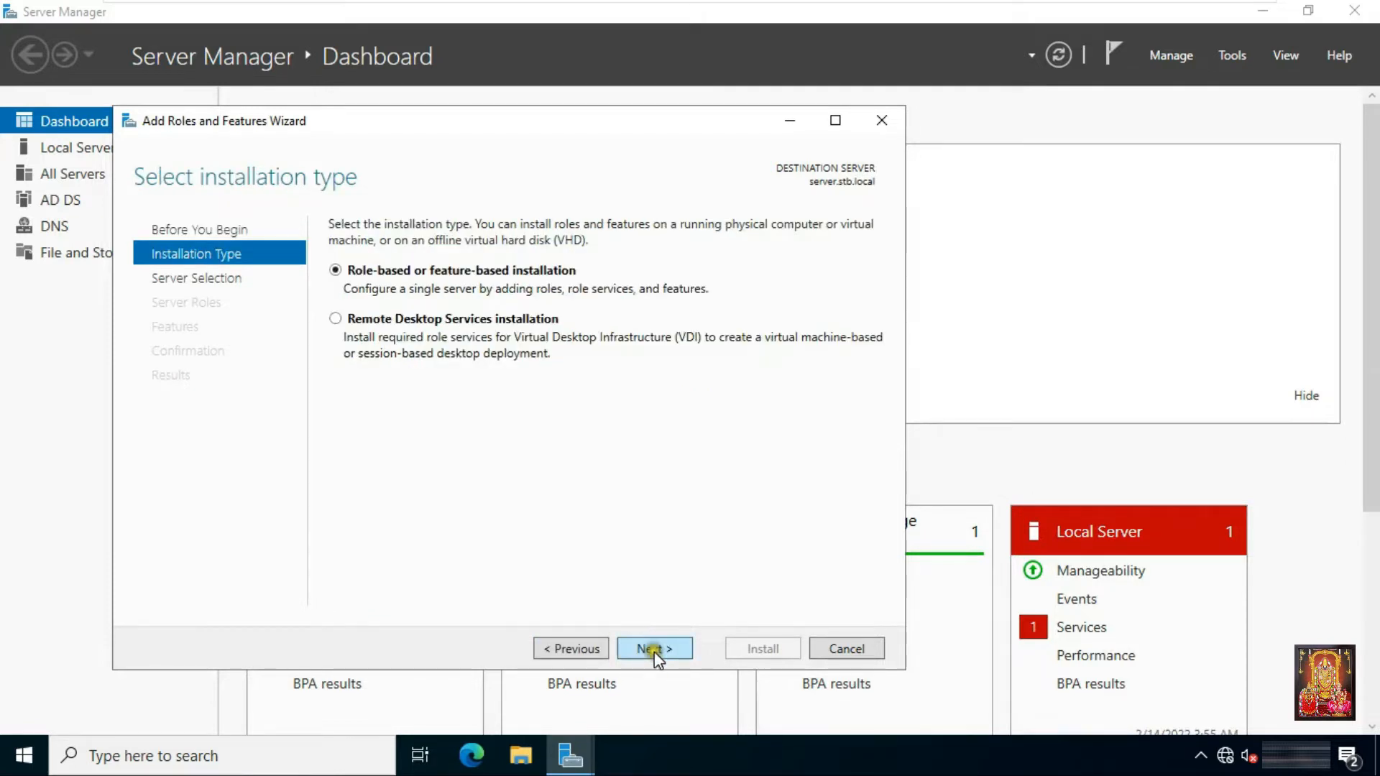
pyautogui.click(651, 649)
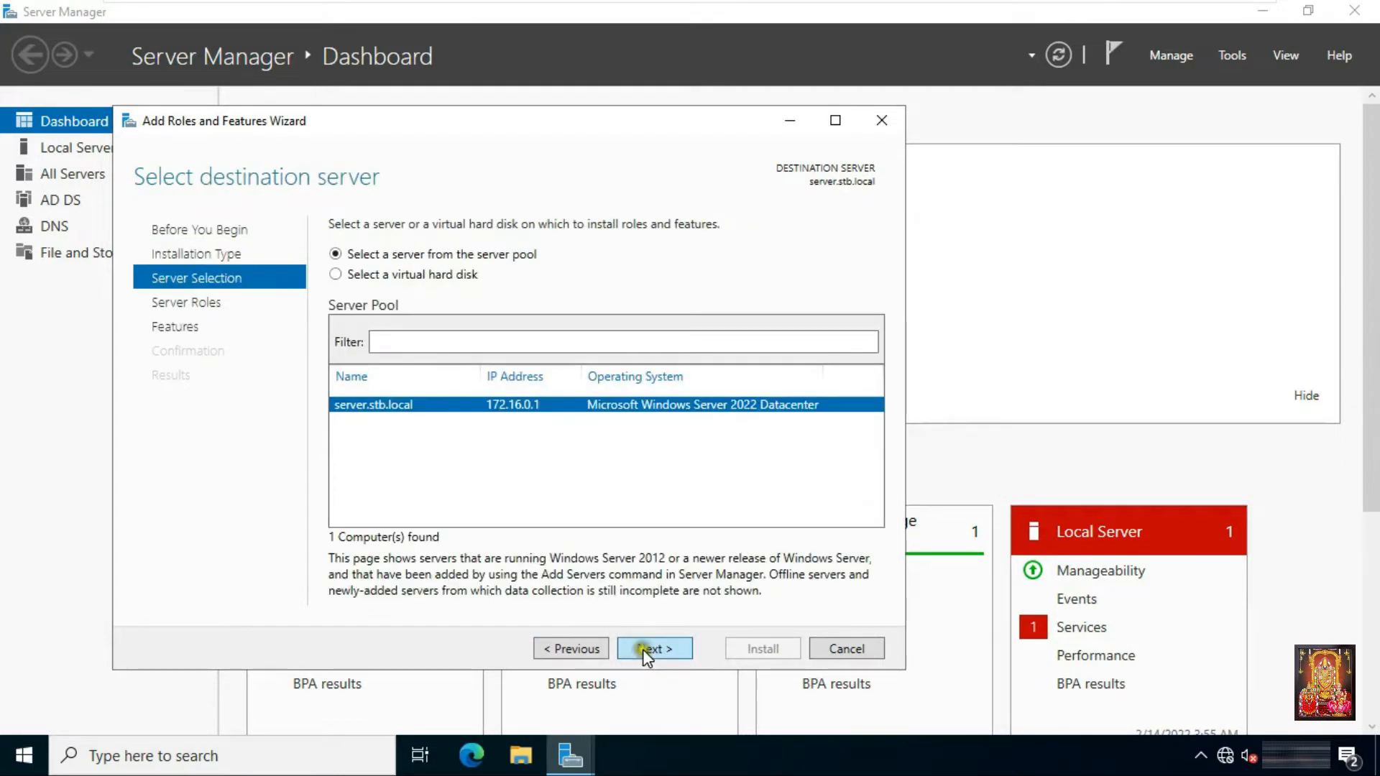
pyautogui.click(641, 648)
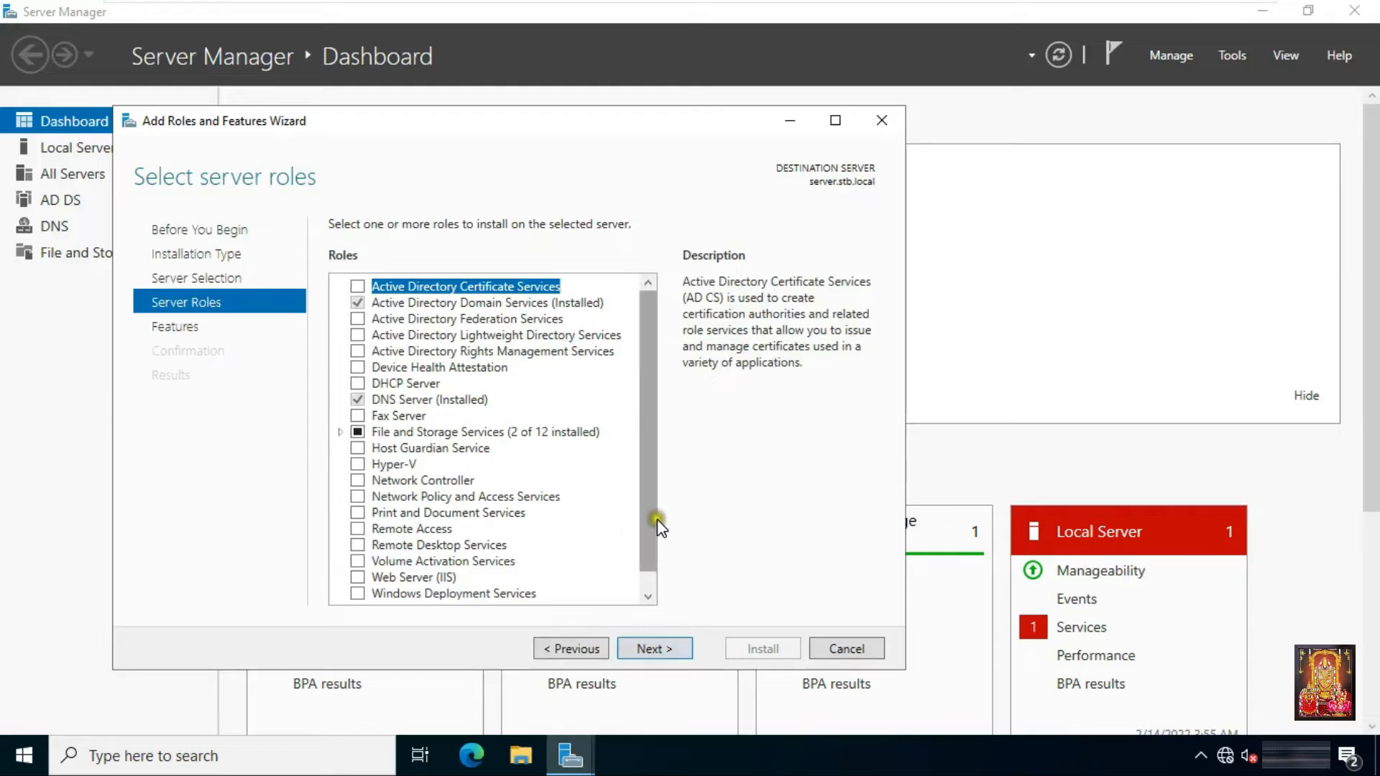
# - Select the iSCSI Target Server role service under File and iSCSI Services in File and Storage Services
pyautogui.click(342, 431)
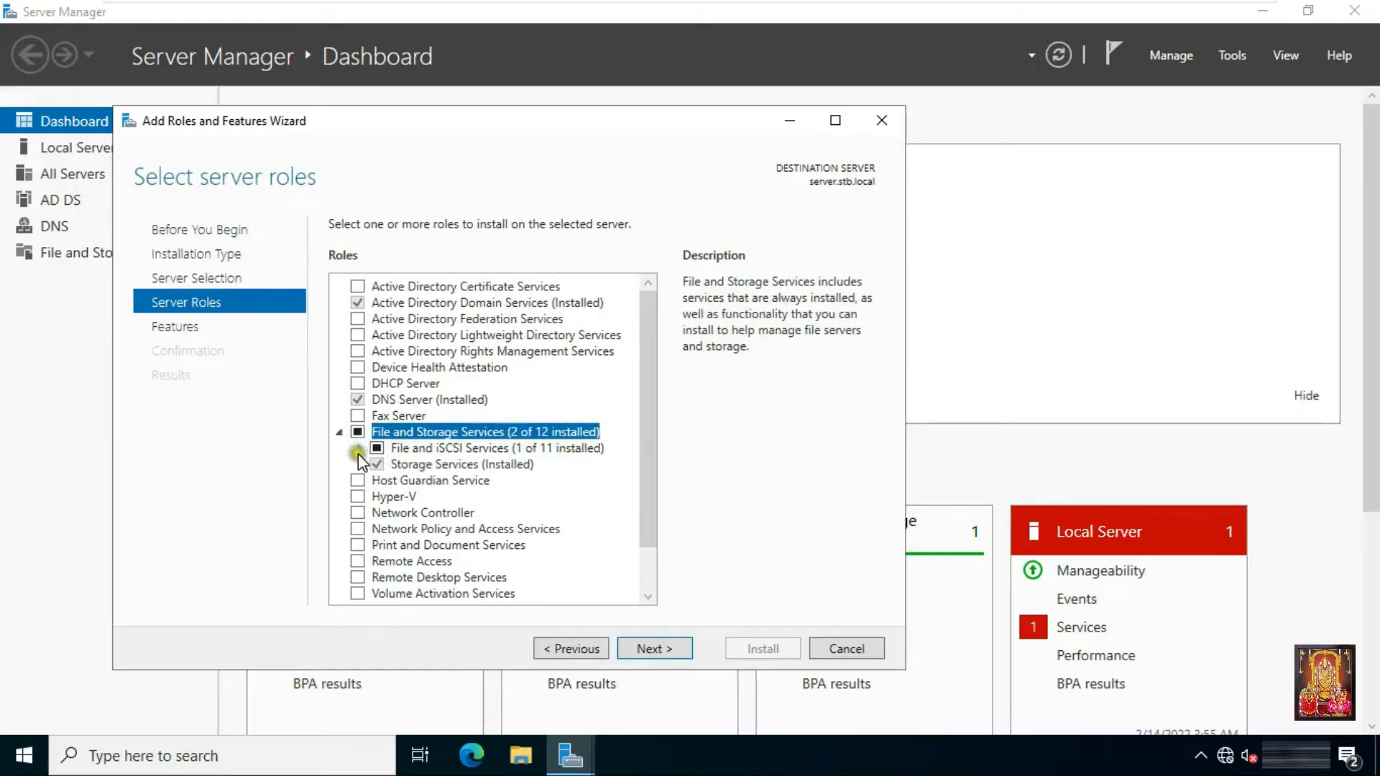
pyautogui.click(359, 448)
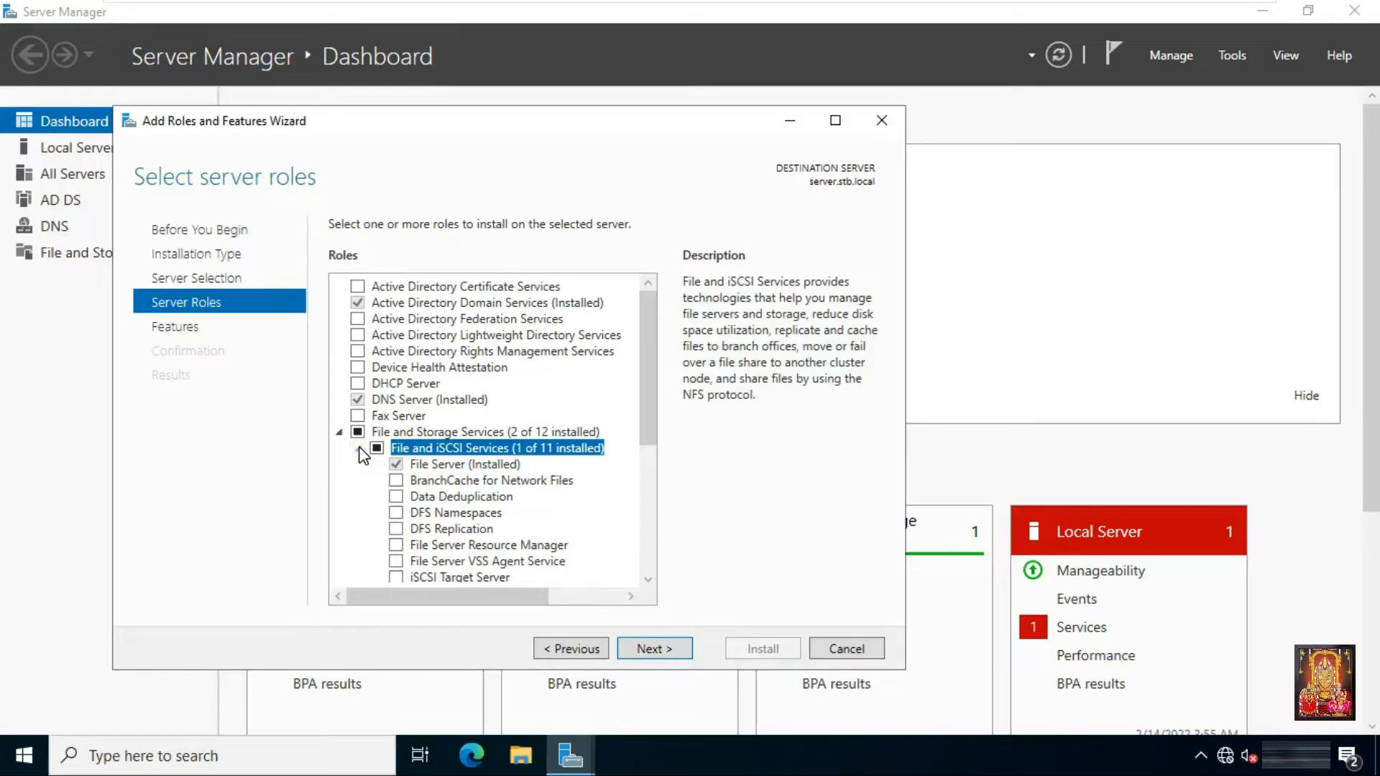
pyautogui.click(647, 428)
pyautogui.moveTo(647, 424); pyautogui.dragTo(640, 494)
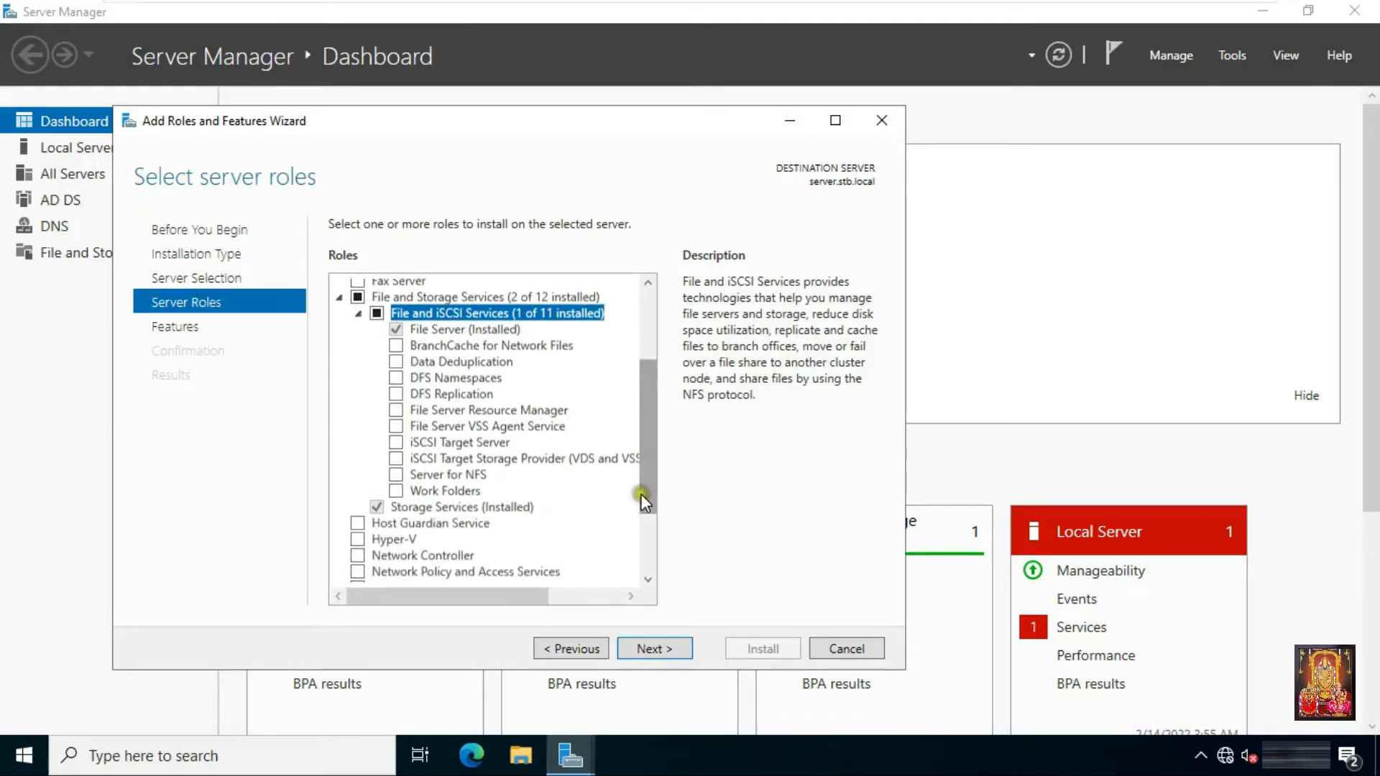
pyautogui.click(434, 446)
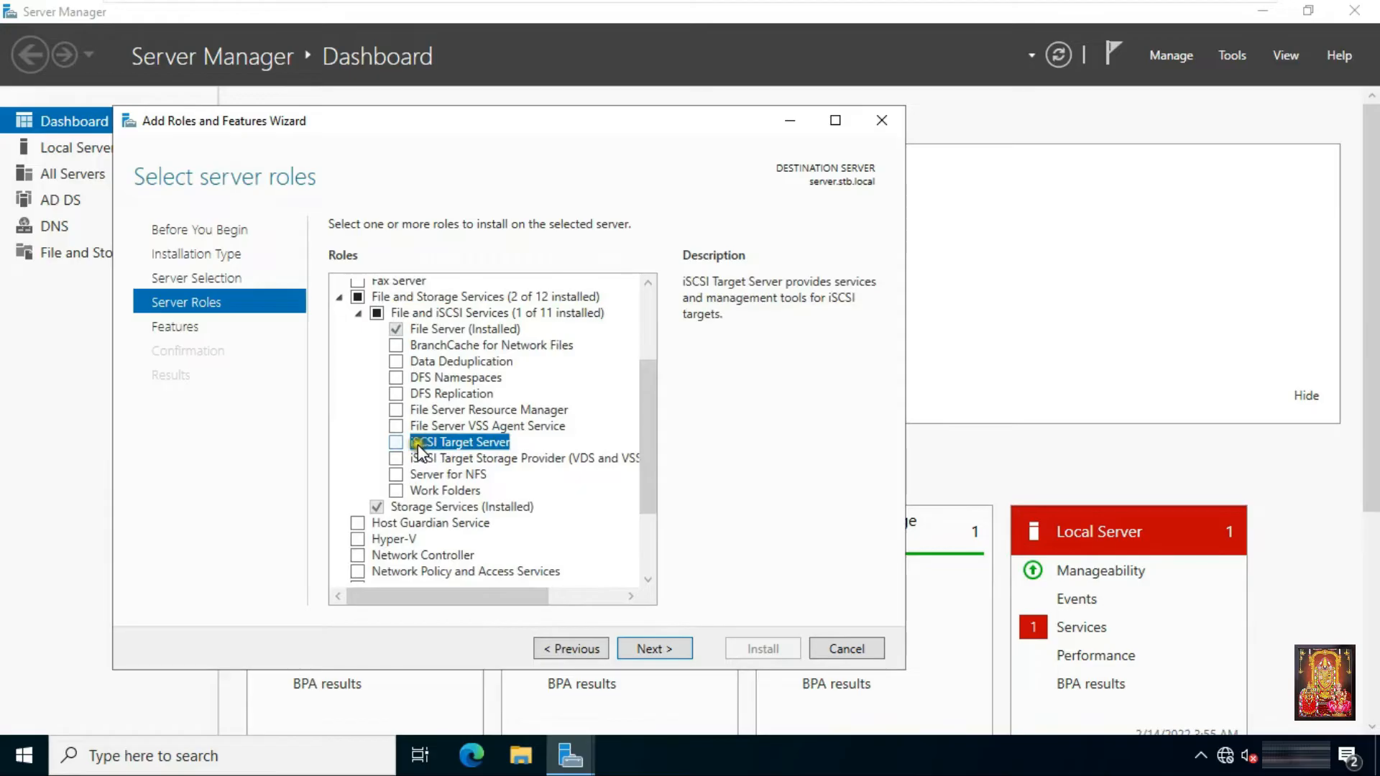
pyautogui.click(397, 442)
pyautogui.click(651, 648)
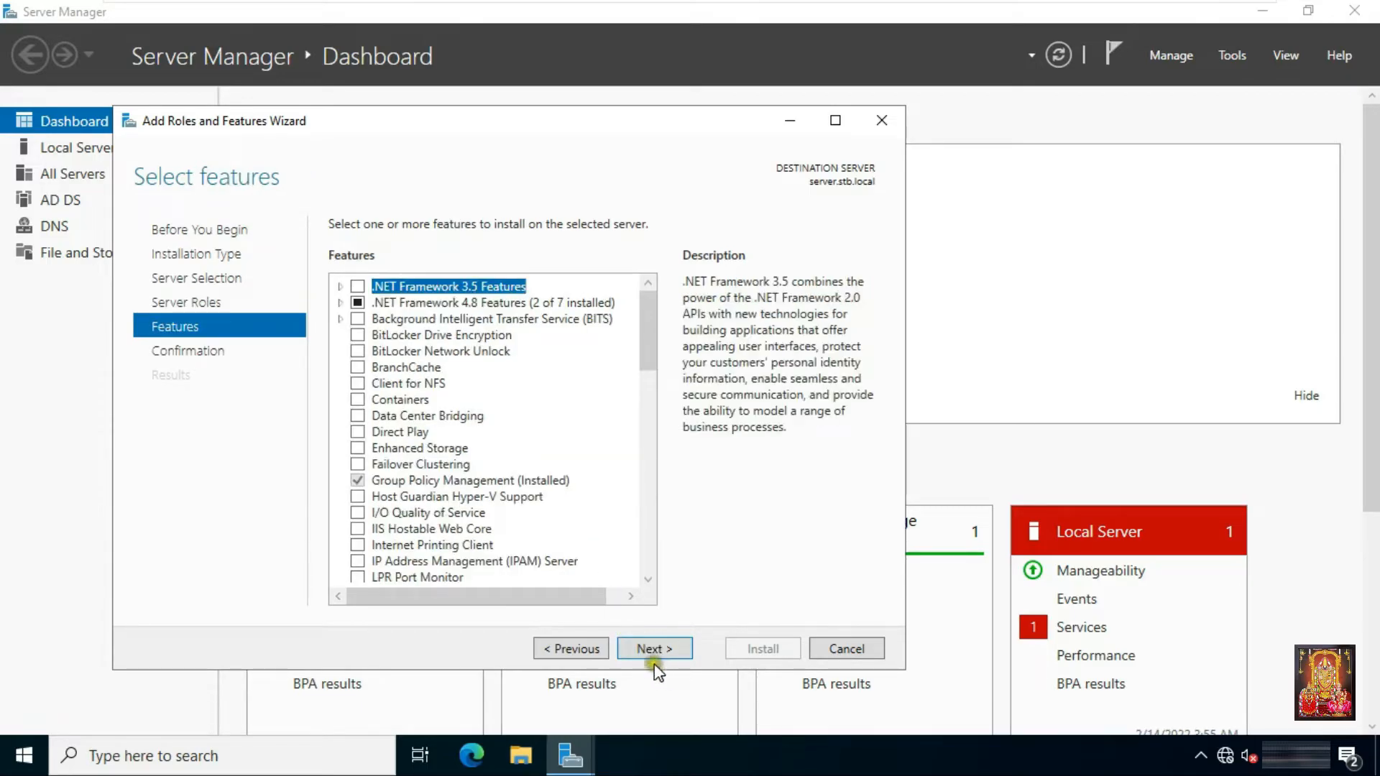
# - Install the selection without additional features, allowing automatic restart of the destination server, and close the wizard when it finishes
pyautogui.click(650, 650)
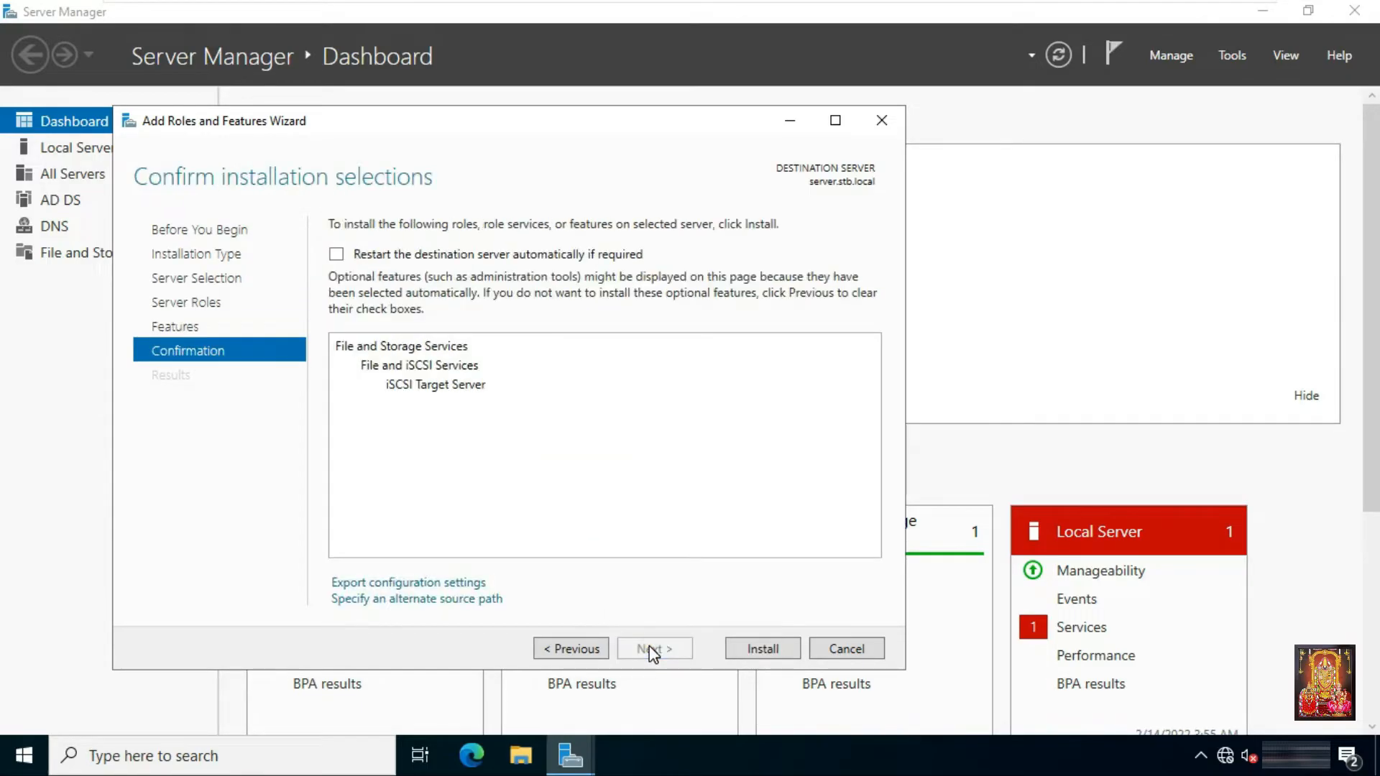
pyautogui.click(336, 256)
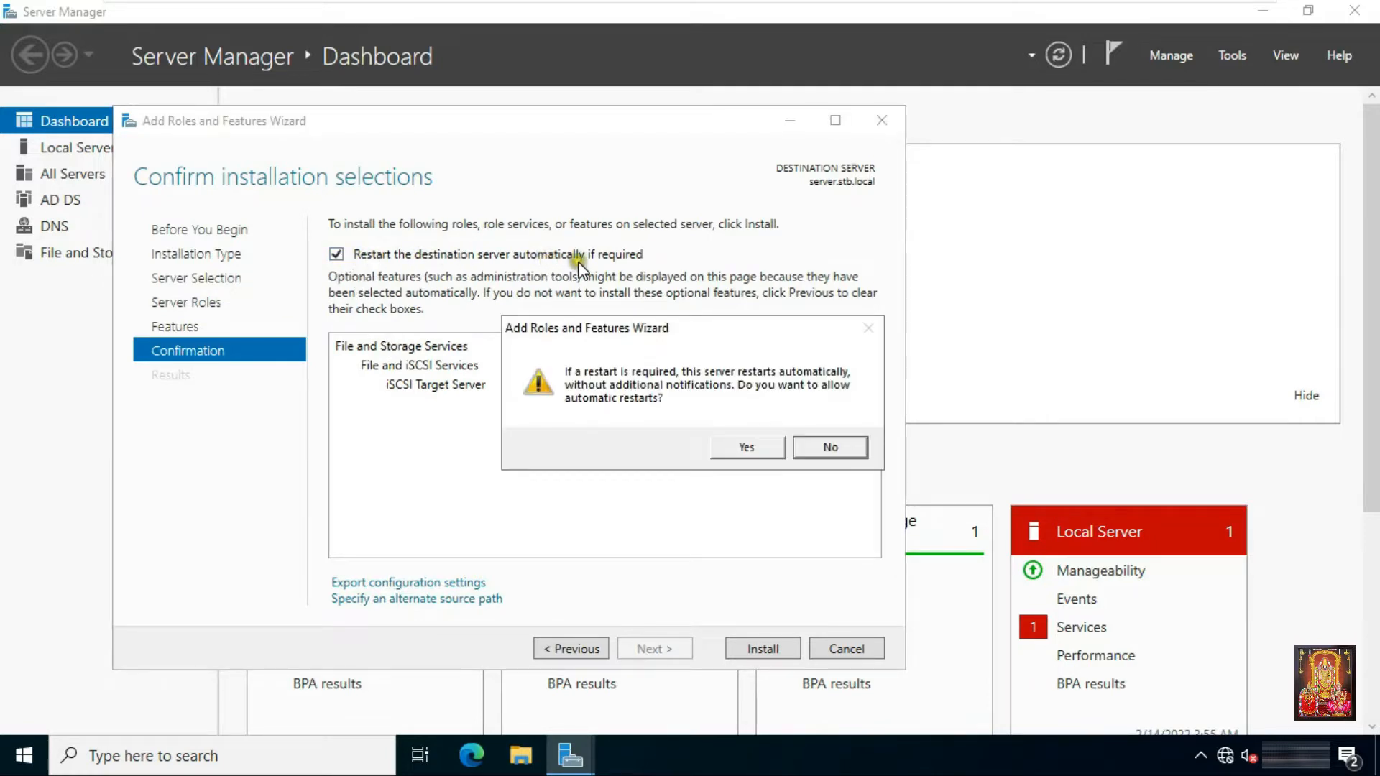
pyautogui.click(742, 444)
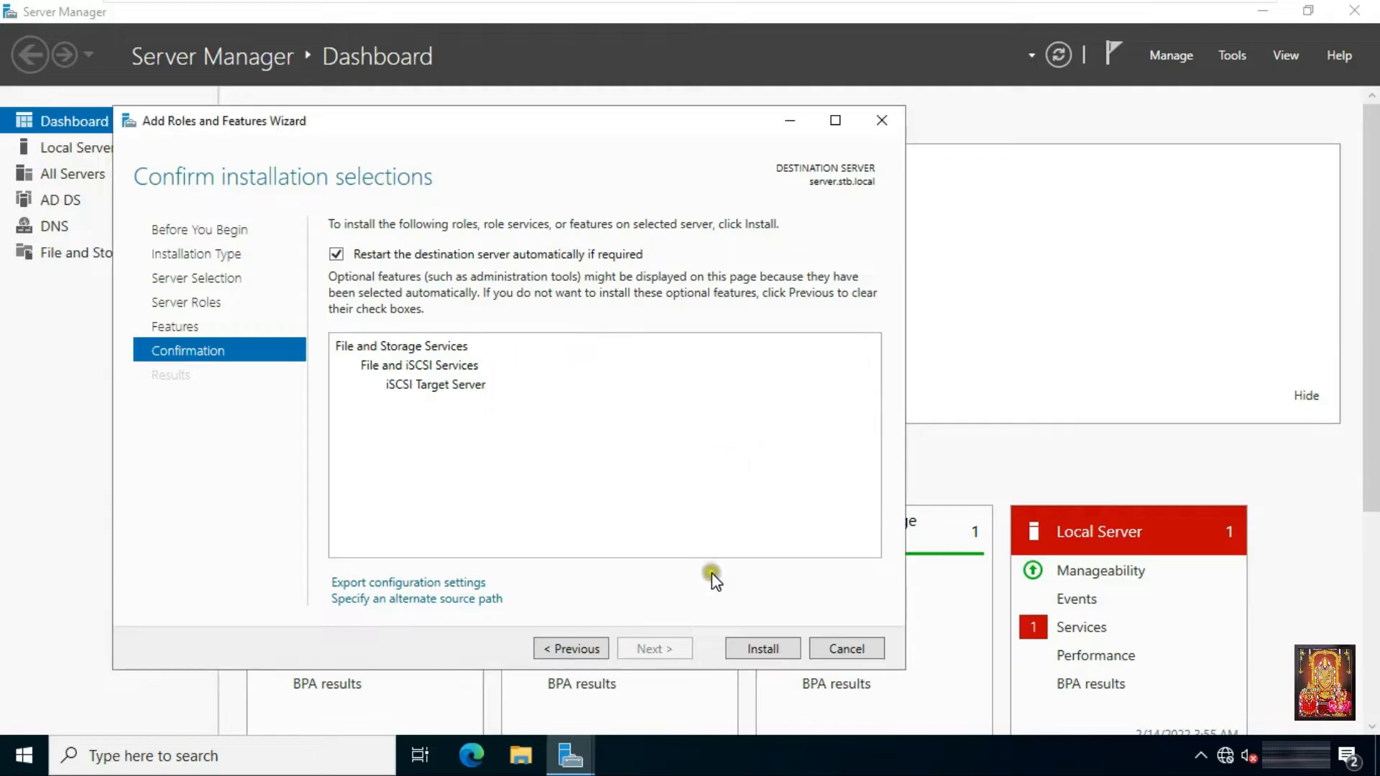
pyautogui.click(768, 652)
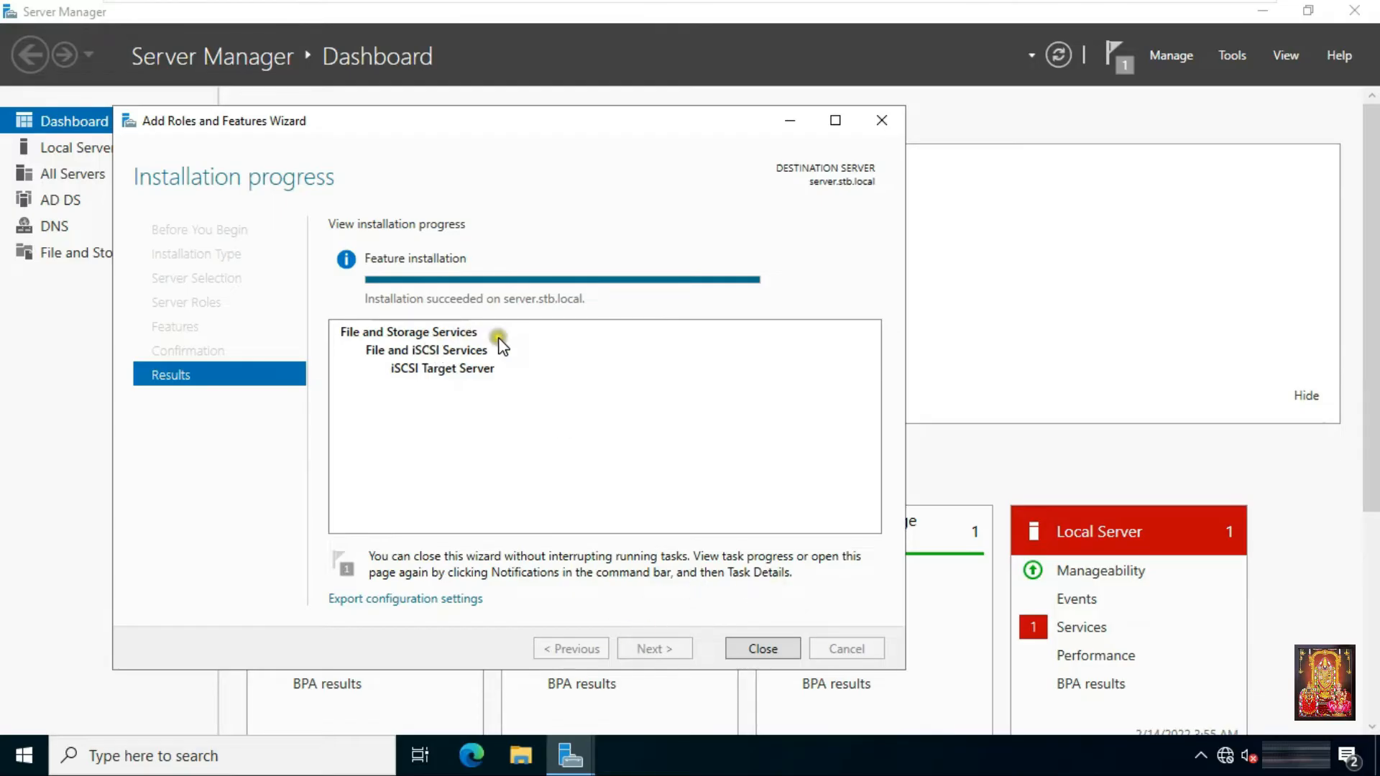
pyautogui.click(773, 649)
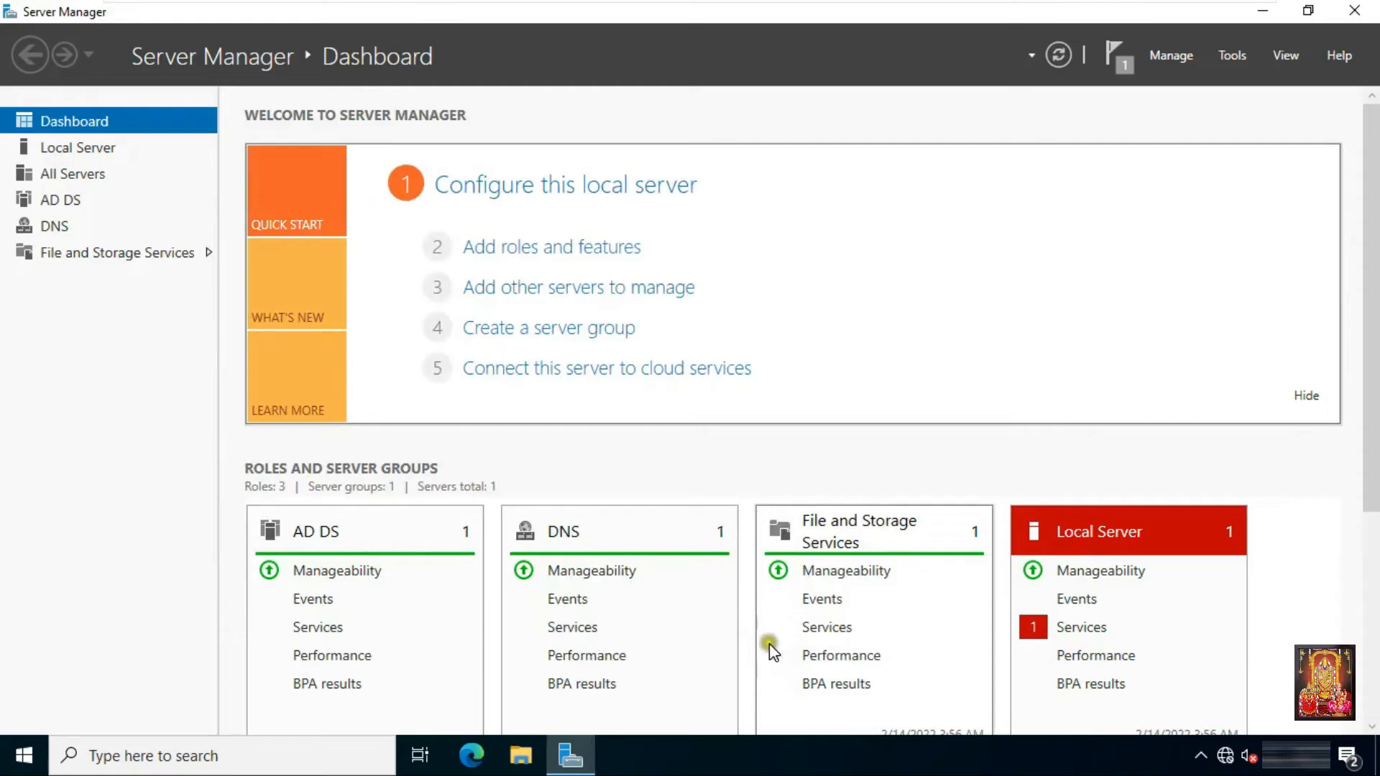
# - Open the iSCSI page of File and Storage Services
pyautogui.click(843, 588)
pyautogui.click(246, 311)
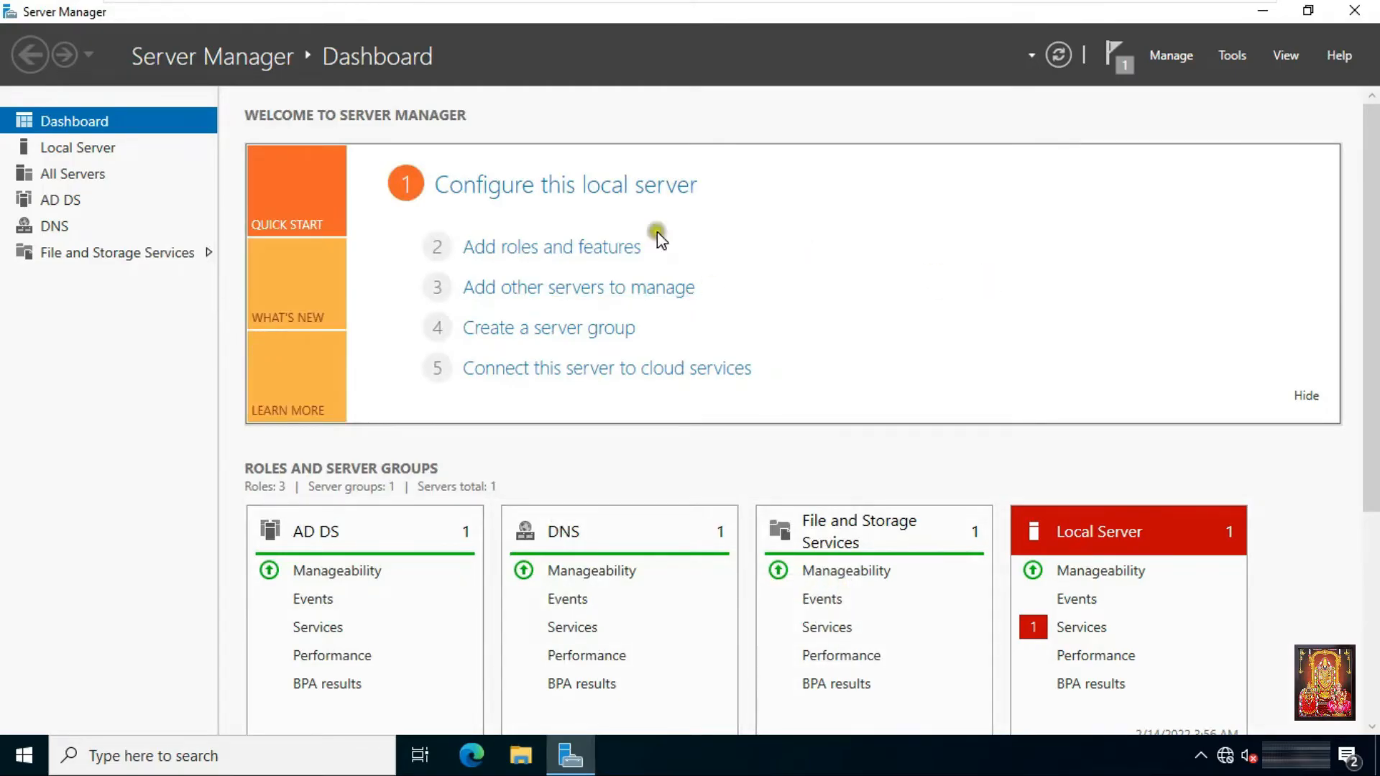
pyautogui.click(123, 262)
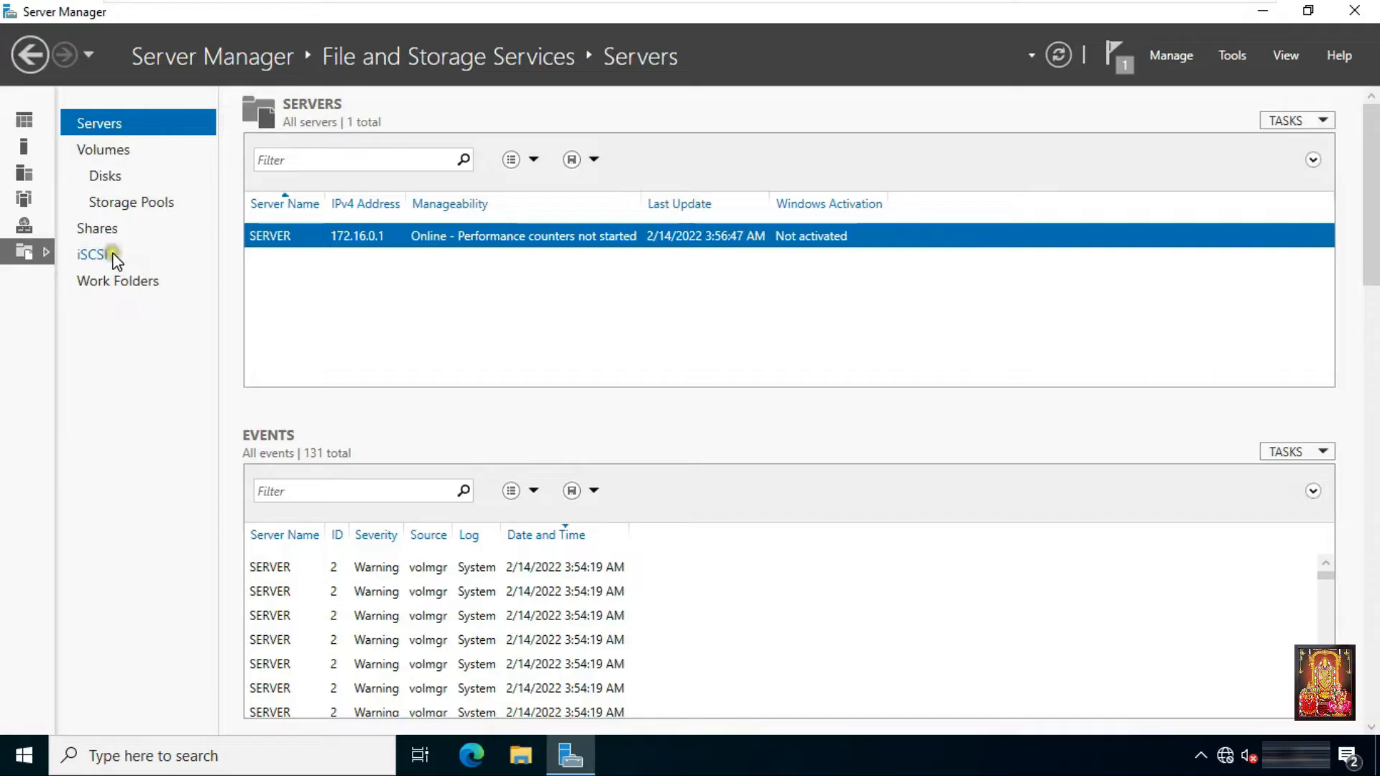
pyautogui.click(94, 258)
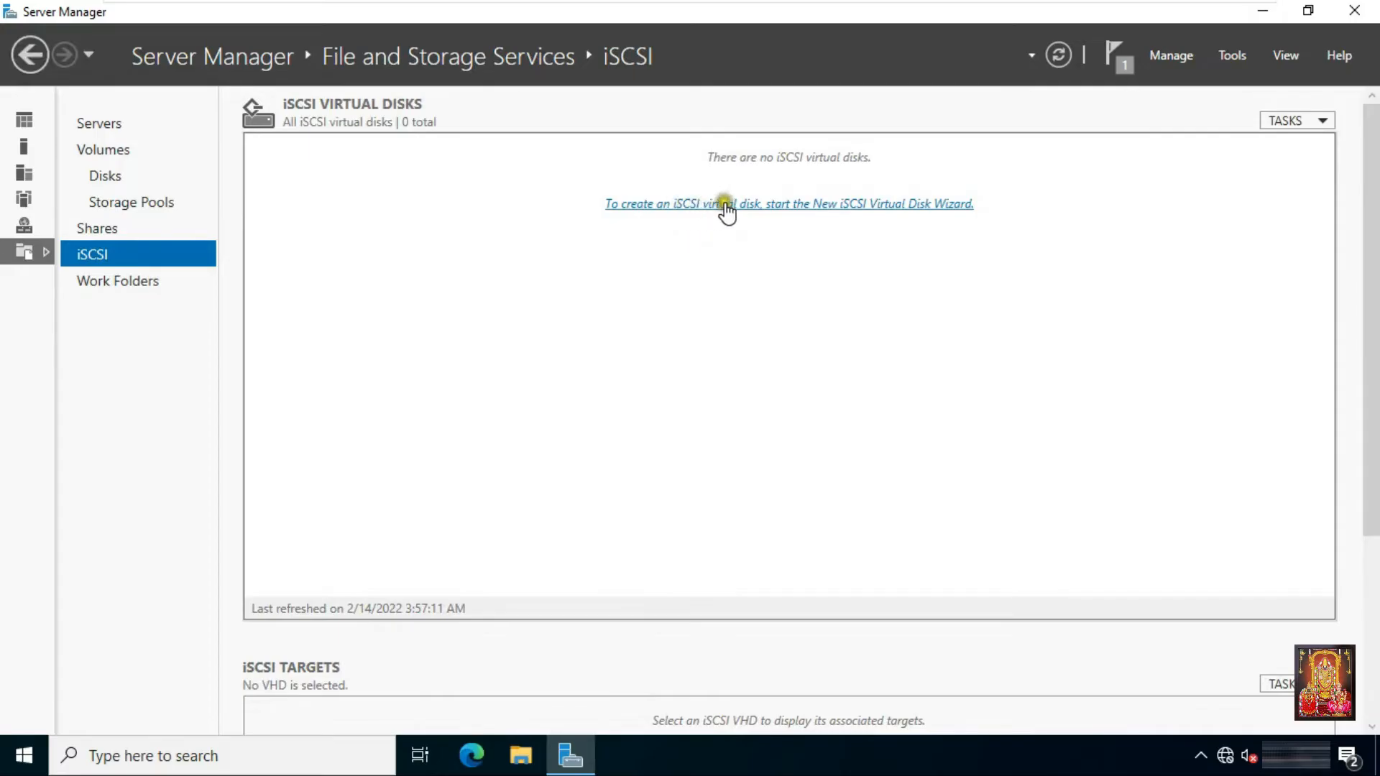
# - Start a new iSCSI virtual disk stored on volume M: and name it VHD-1
pyautogui.click(822, 205)
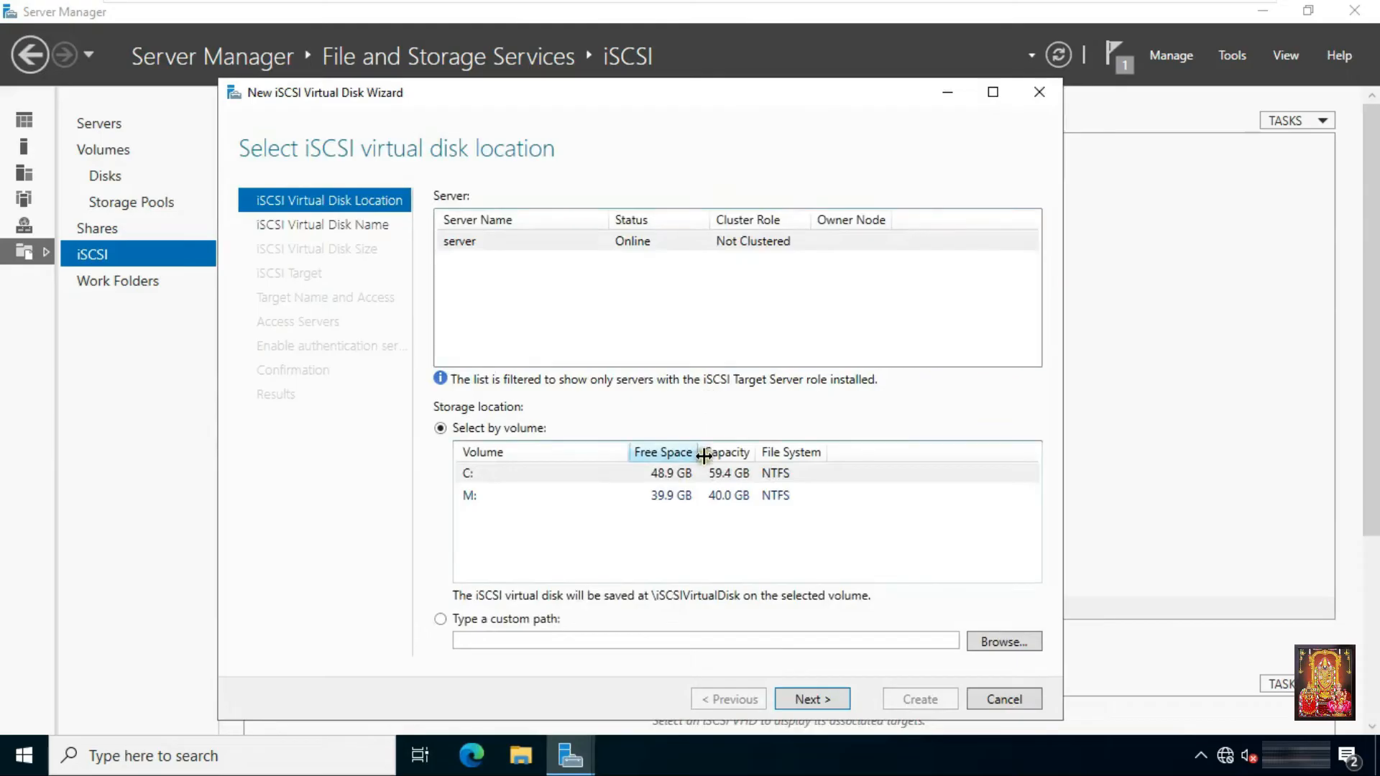
pyautogui.click(683, 493)
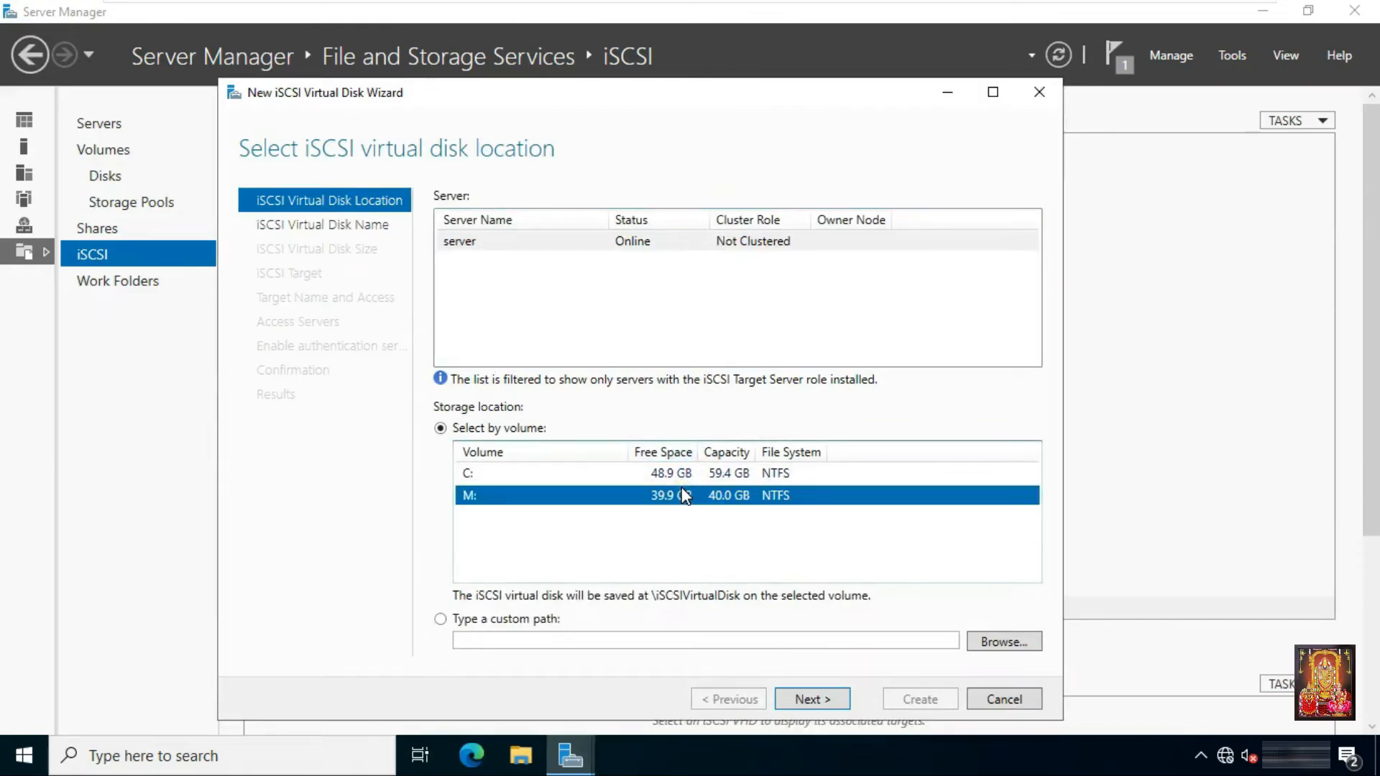
pyautogui.click(816, 701)
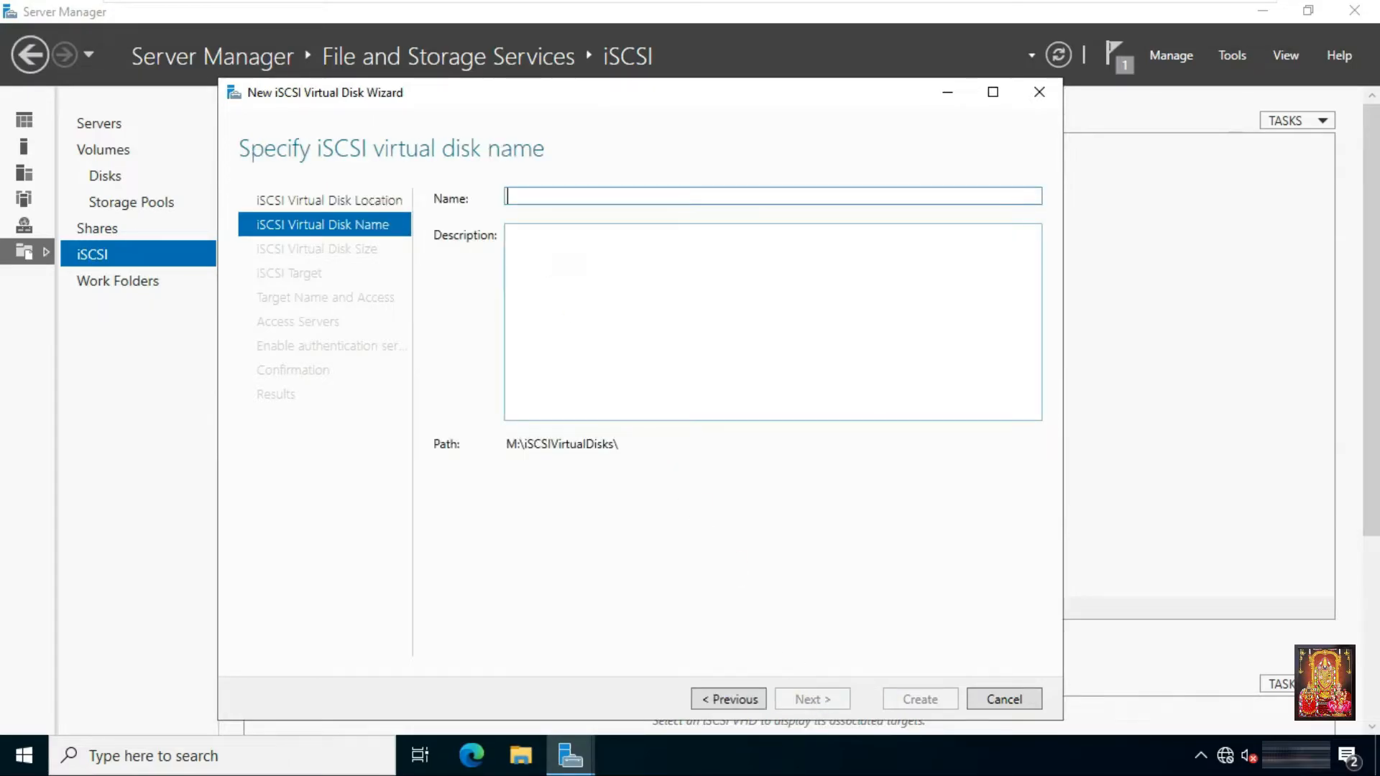
pyautogui.write('VHD-1')
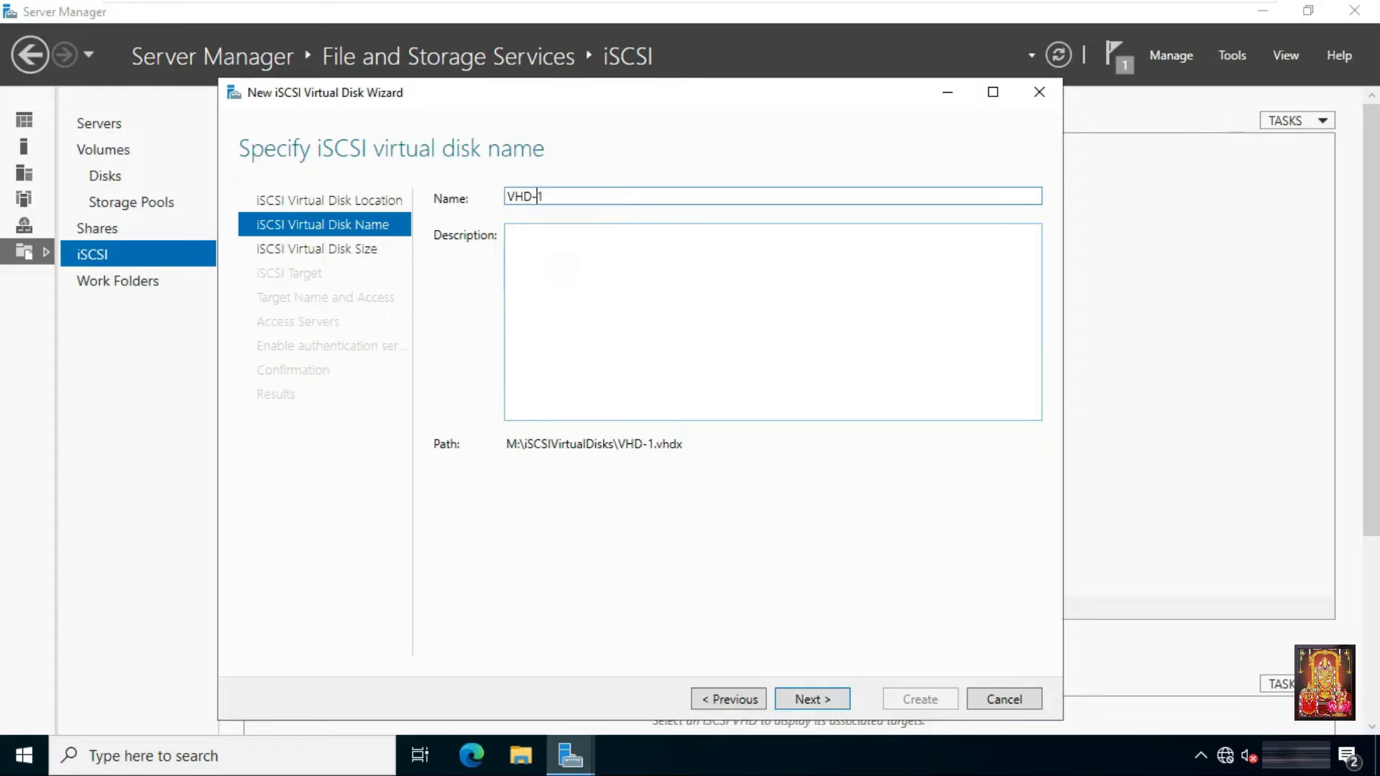
pyautogui.click(810, 698)
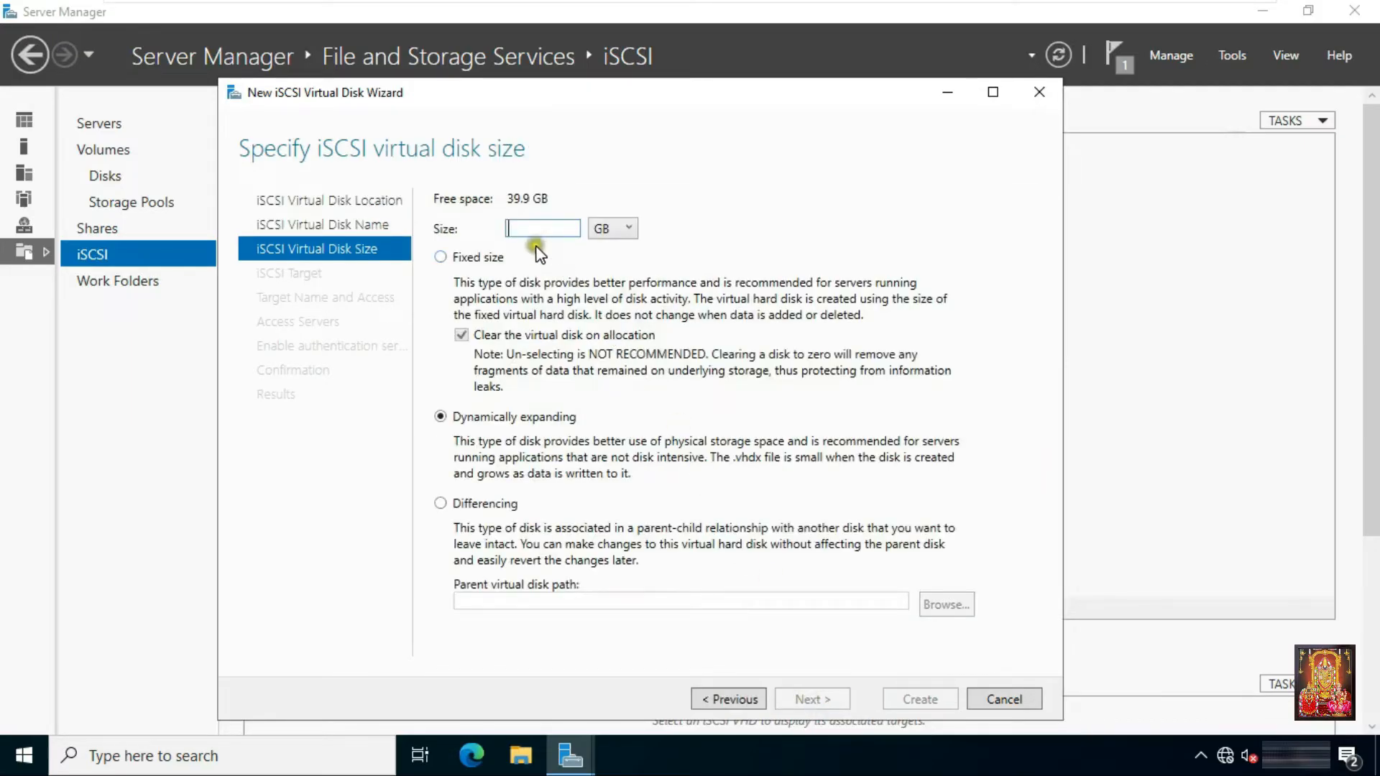
# - Set the virtual disk size to 10 GB, dynamically expanding, and assign it to a new iSCSI target named Disk-1
pyautogui.write('10')
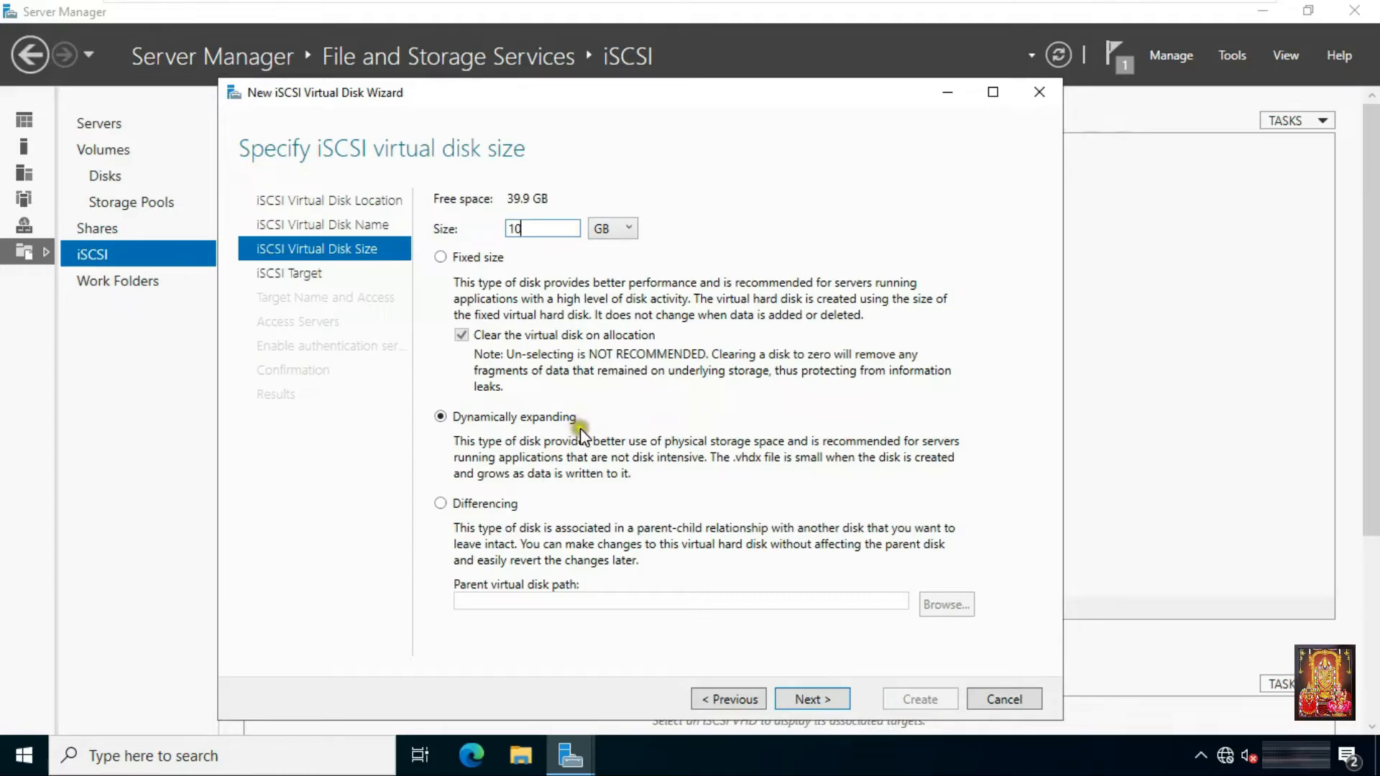
pyautogui.click(813, 700)
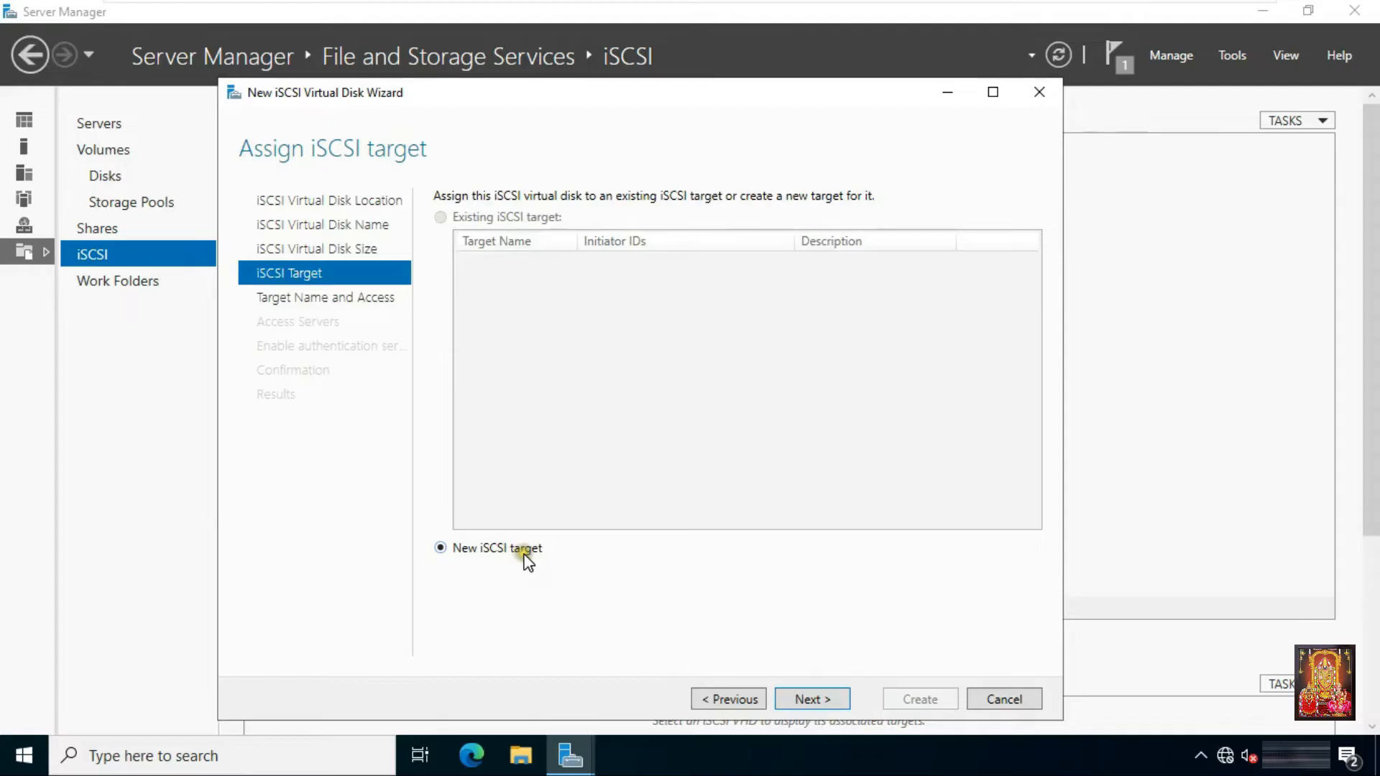
pyautogui.click(799, 697)
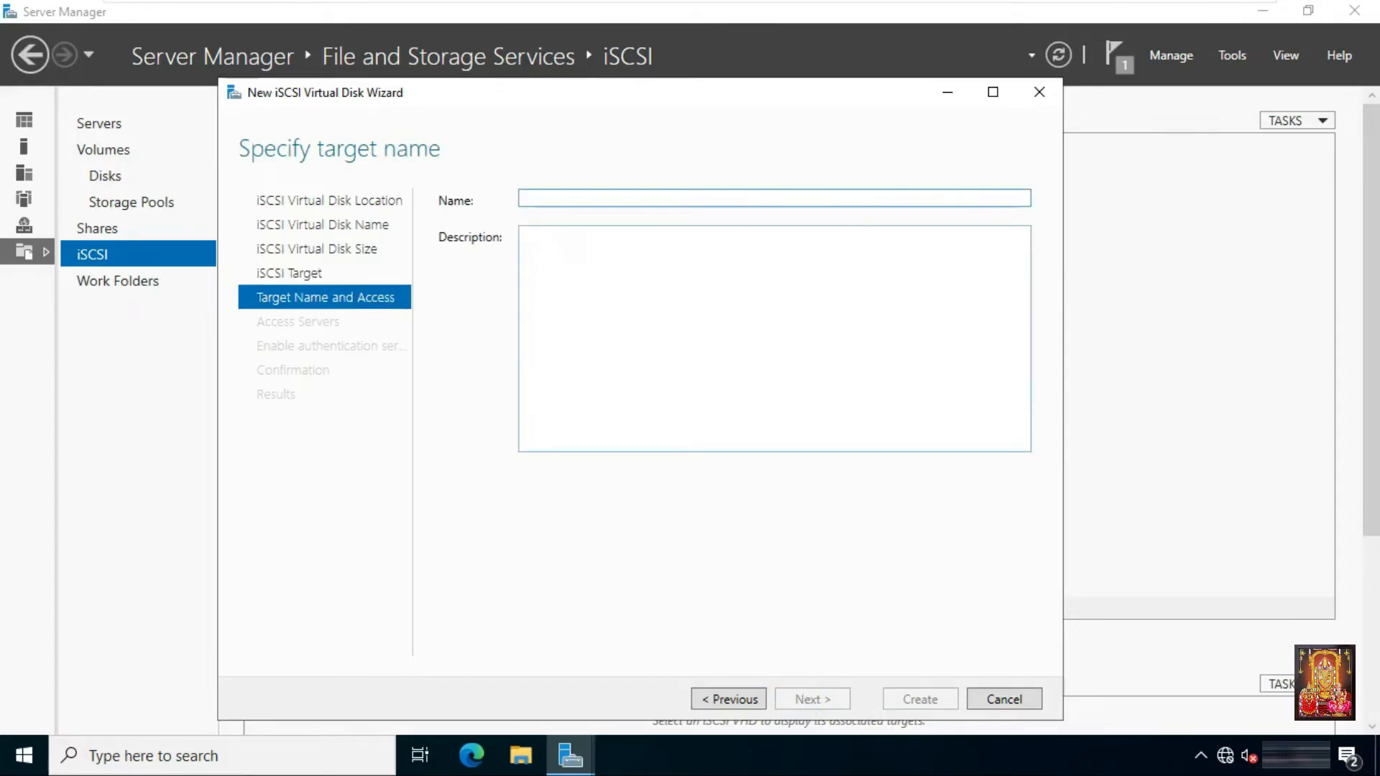
pyautogui.write('Disk-1')
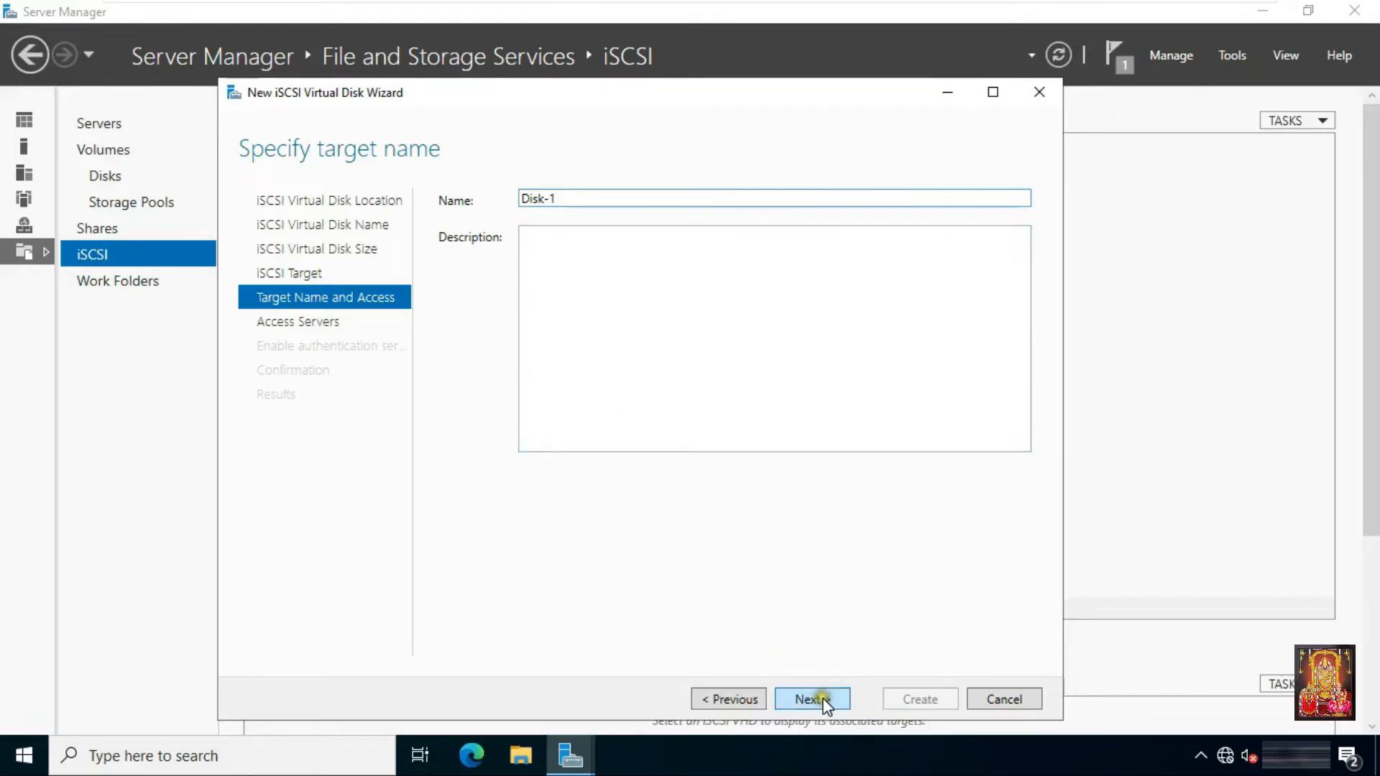
pyautogui.click(823, 701)
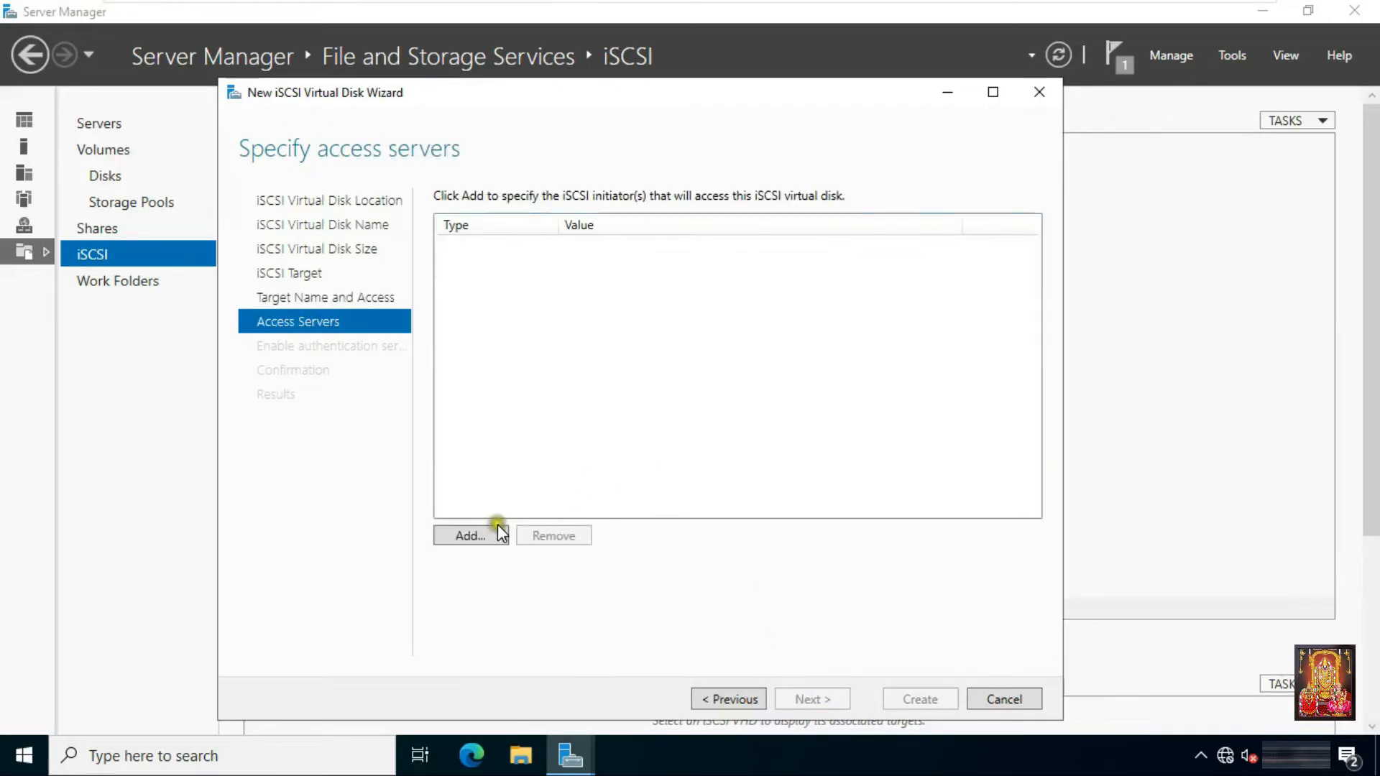
# - Add an access server for the target, identifying the initiator by IP address 172.16.0.2
pyautogui.click(469, 535)
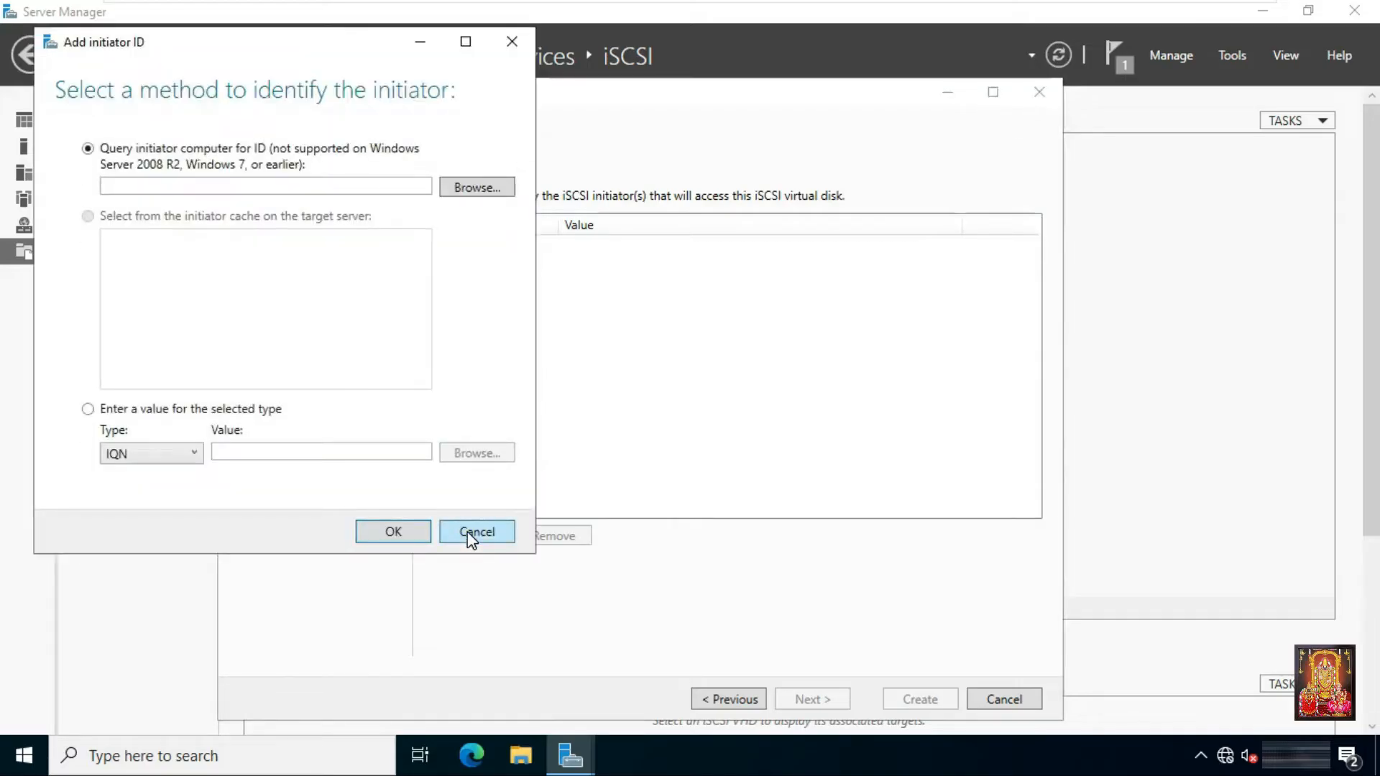
pyautogui.click(191, 457)
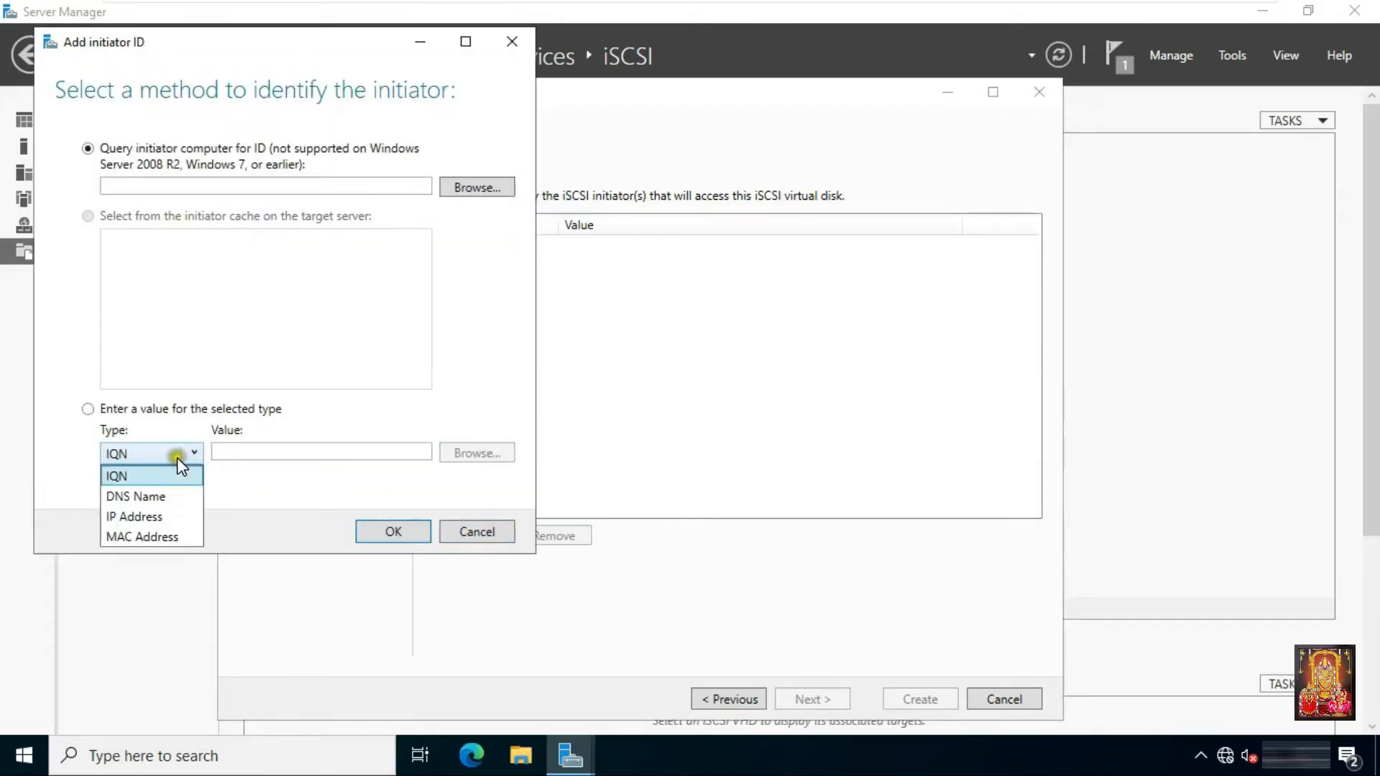
pyautogui.click(139, 518)
pyautogui.click(236, 445)
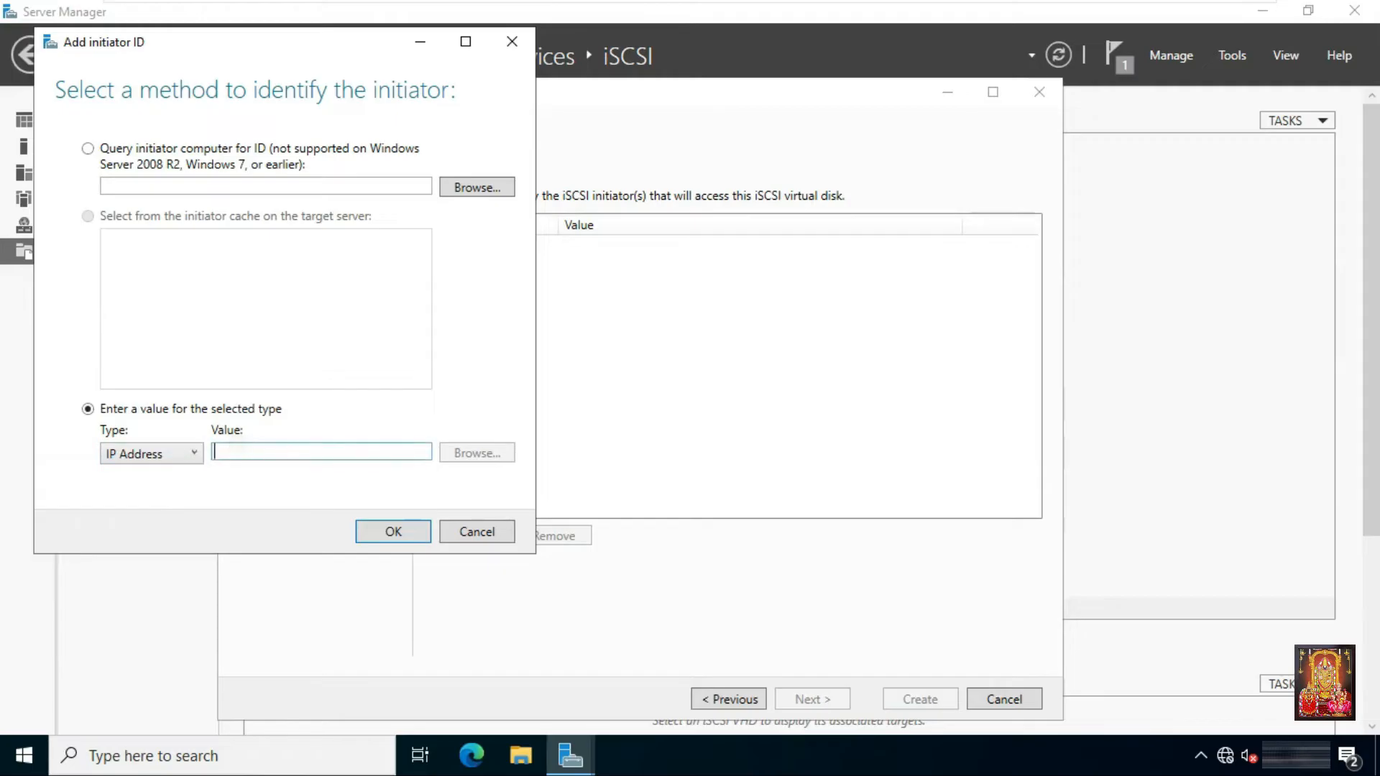
pyautogui.write('172')
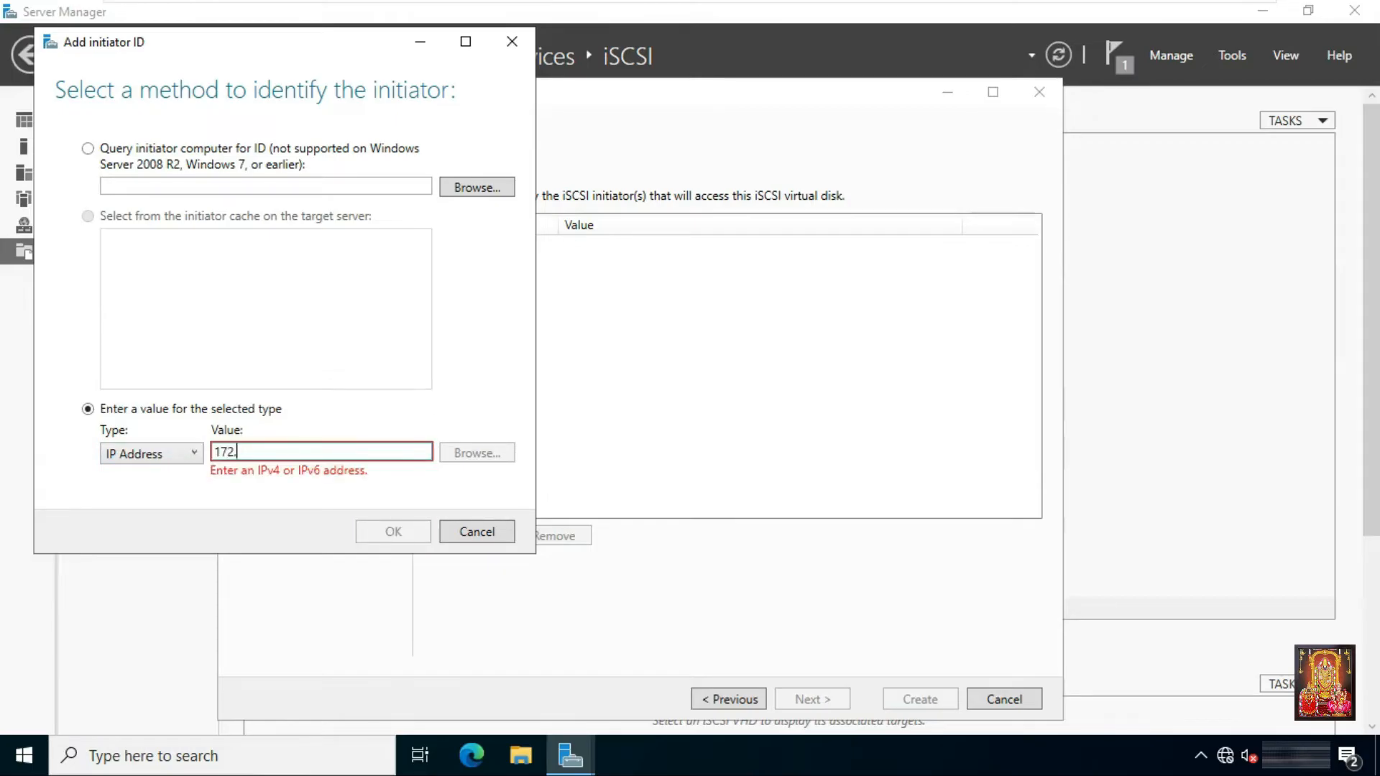
pyautogui.write('.16.0.2')
pyautogui.click(371, 532)
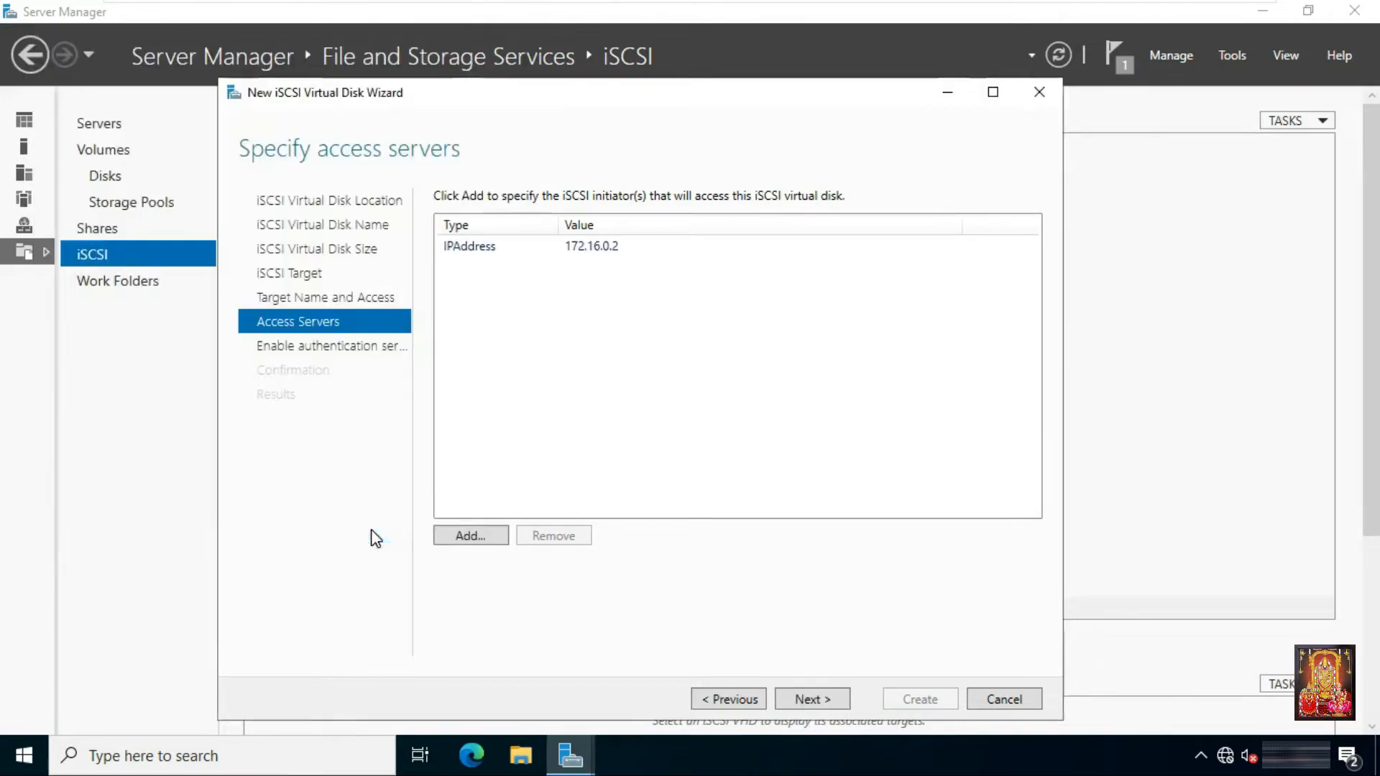
# - Add a second access server for the target, identifying the initiator by IP address 172.16.0.3
pyautogui.click(452, 540)
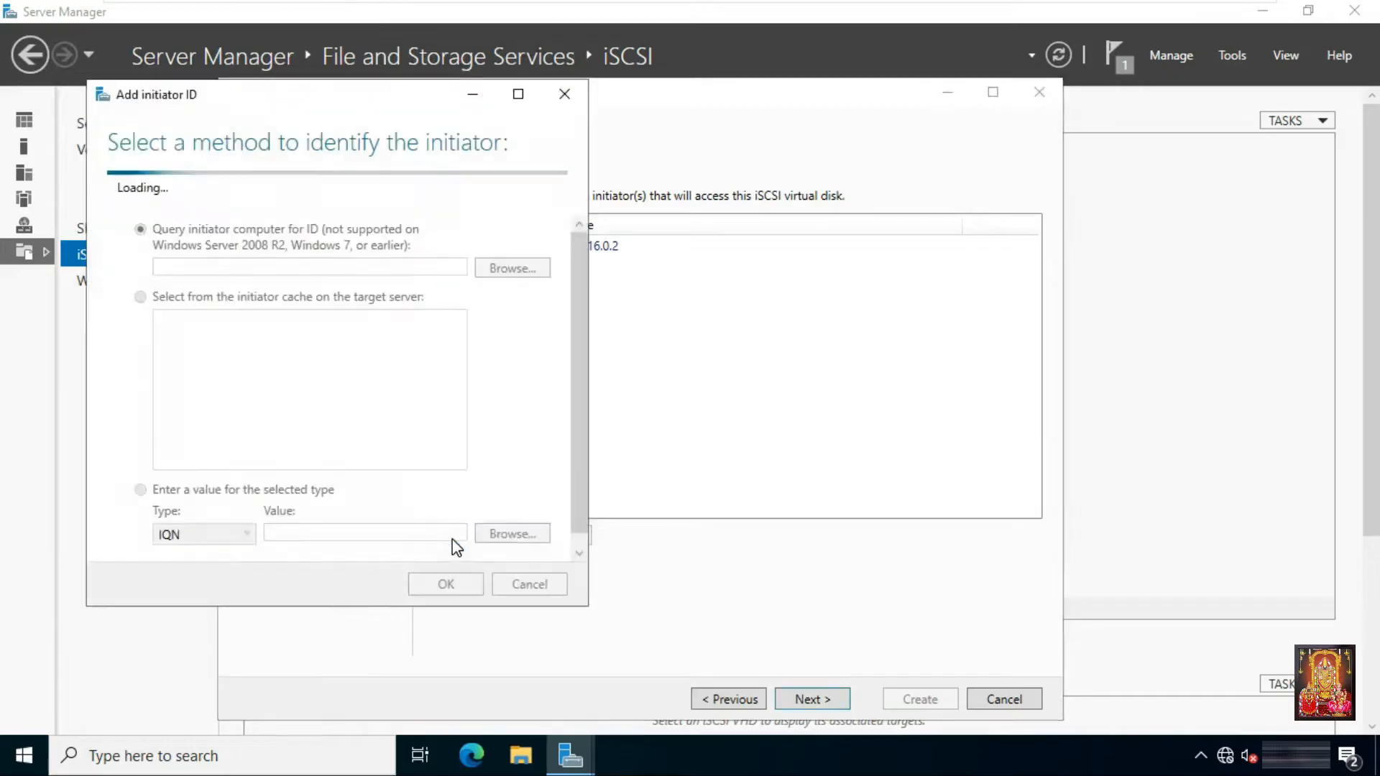
pyautogui.click(173, 505)
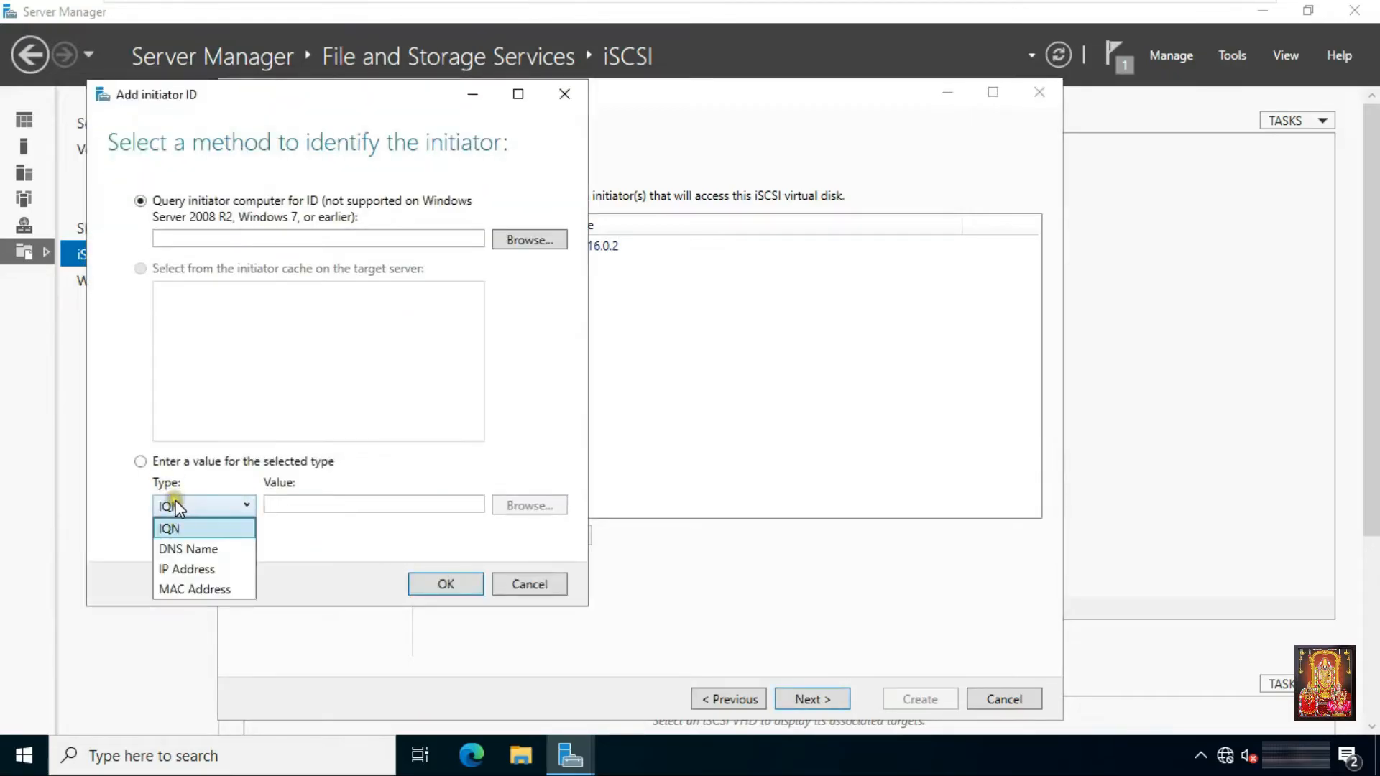
pyautogui.click(187, 566)
pyautogui.click(302, 504)
pyautogui.write('172.16.0')
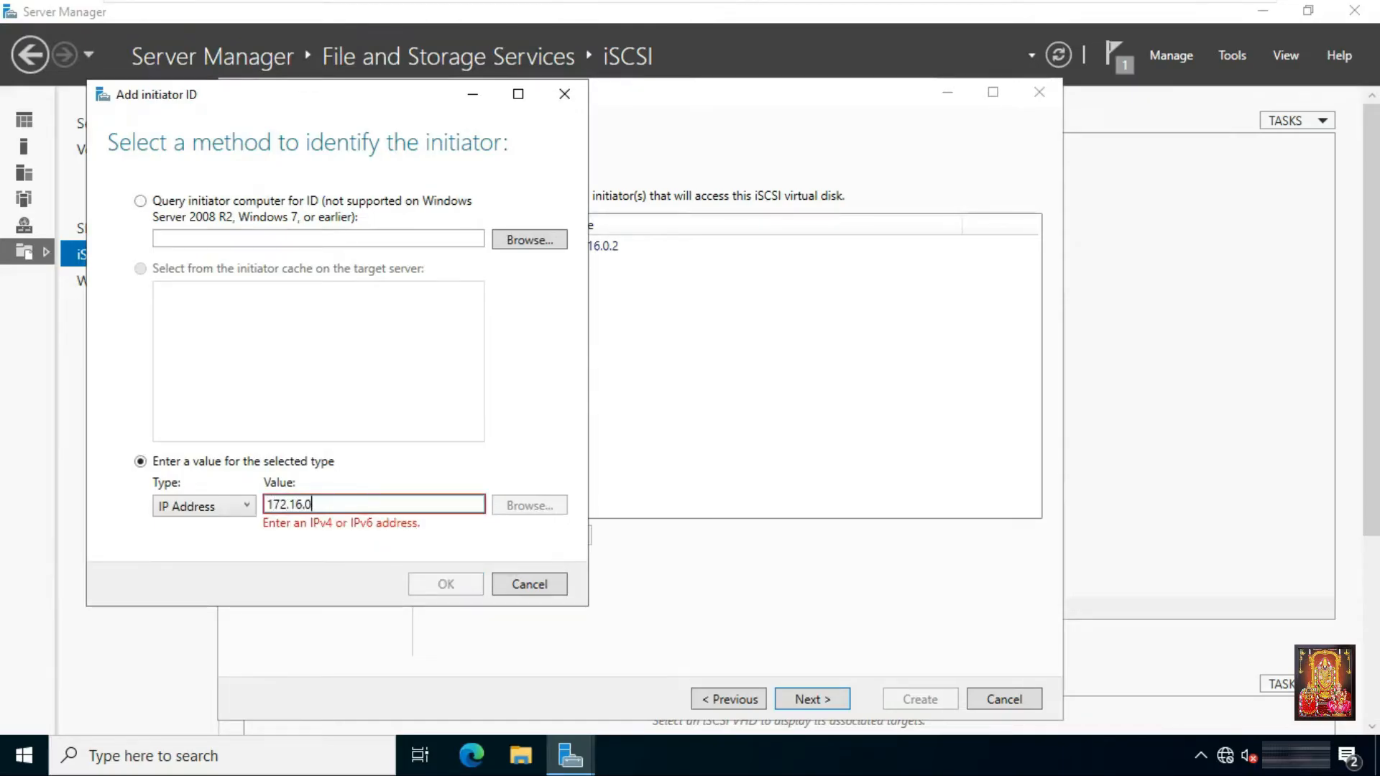
pyautogui.write('.2')
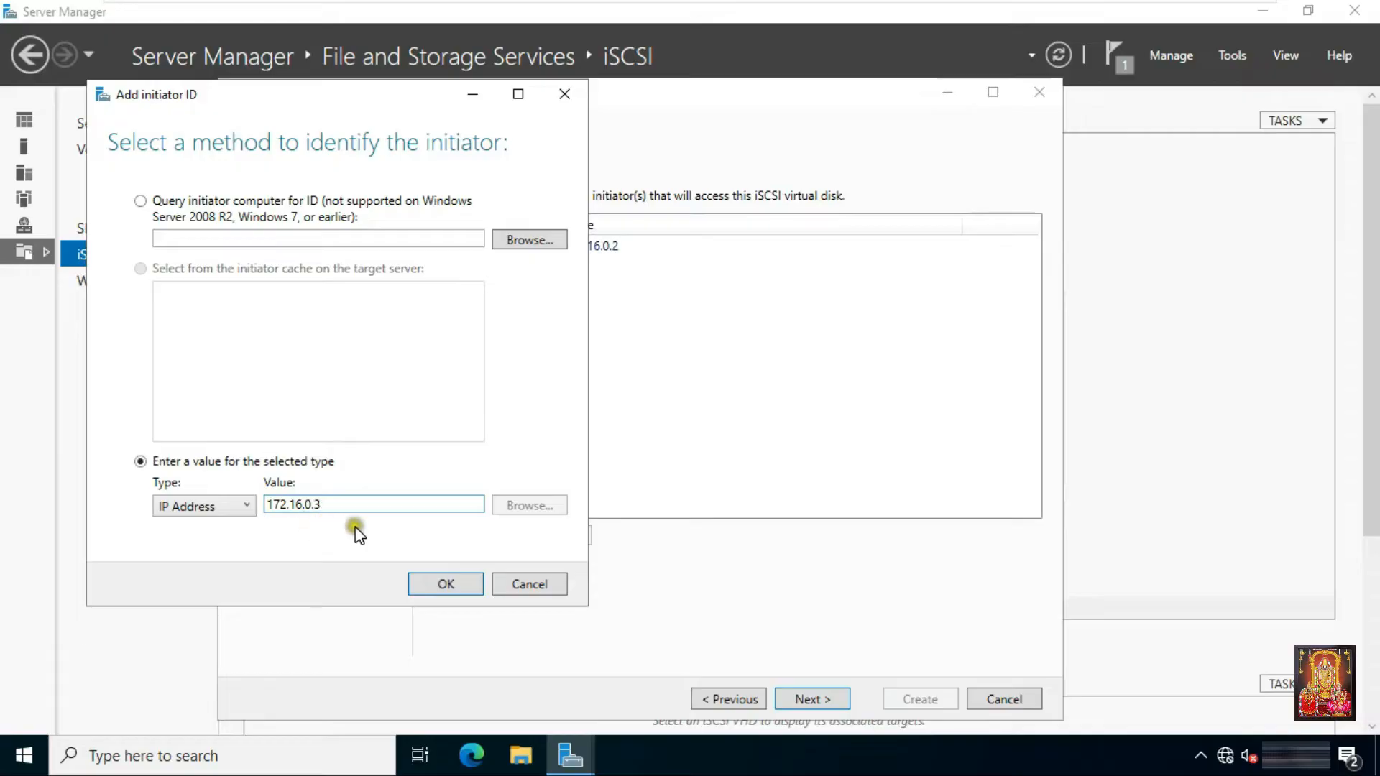
pyautogui.click(456, 586)
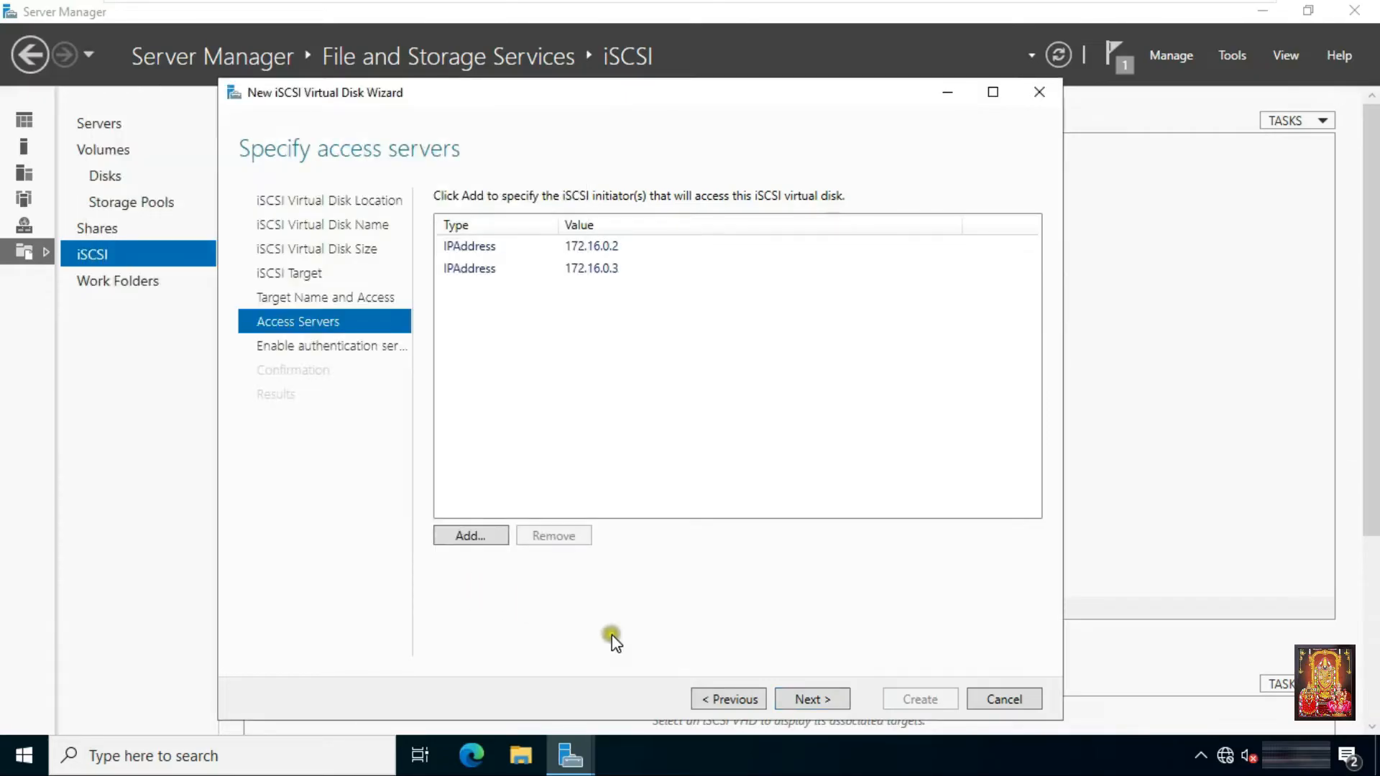
# - Leave CHAP and reverse CHAP authentication disabled, create the VHD-1 virtual disk and close the wizard
pyautogui.click(807, 702)
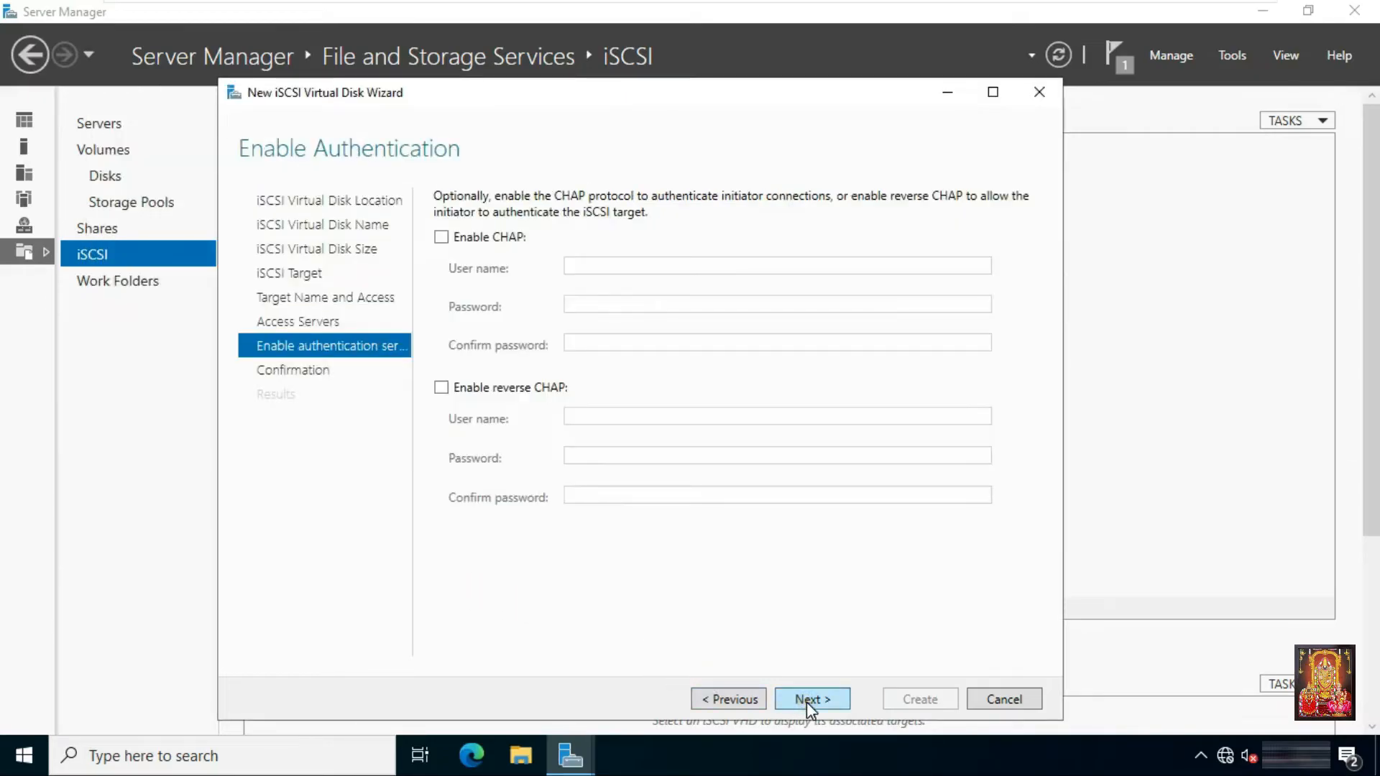
pyautogui.click(807, 702)
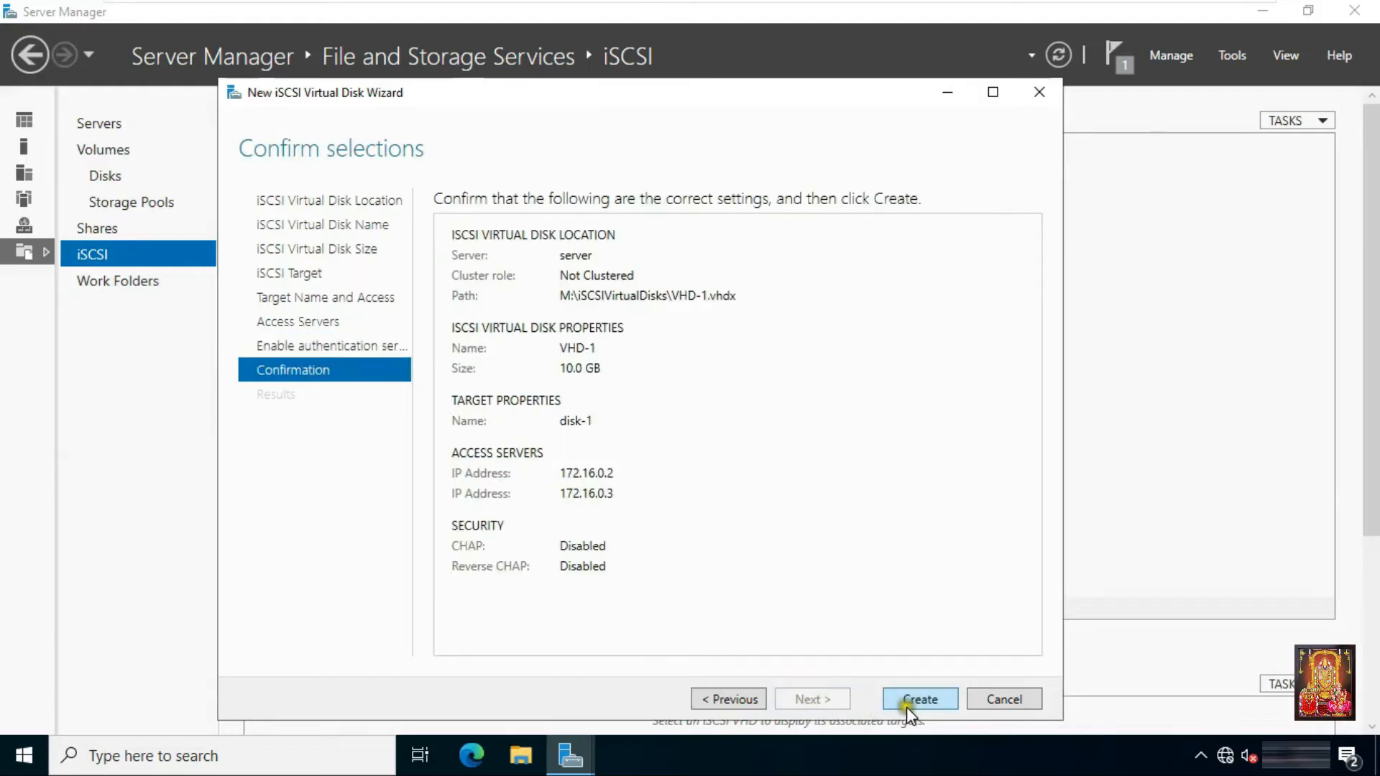
pyautogui.click(925, 700)
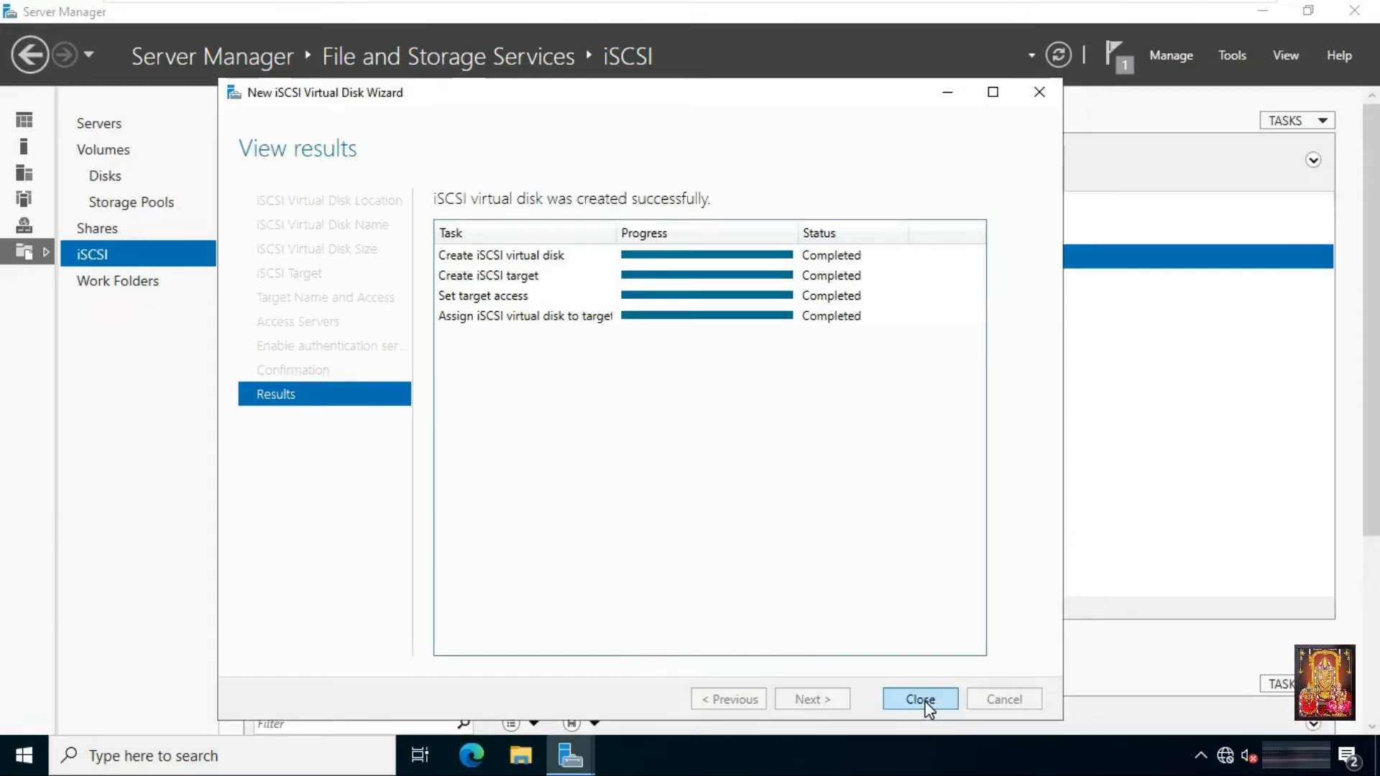
pyautogui.click(922, 700)
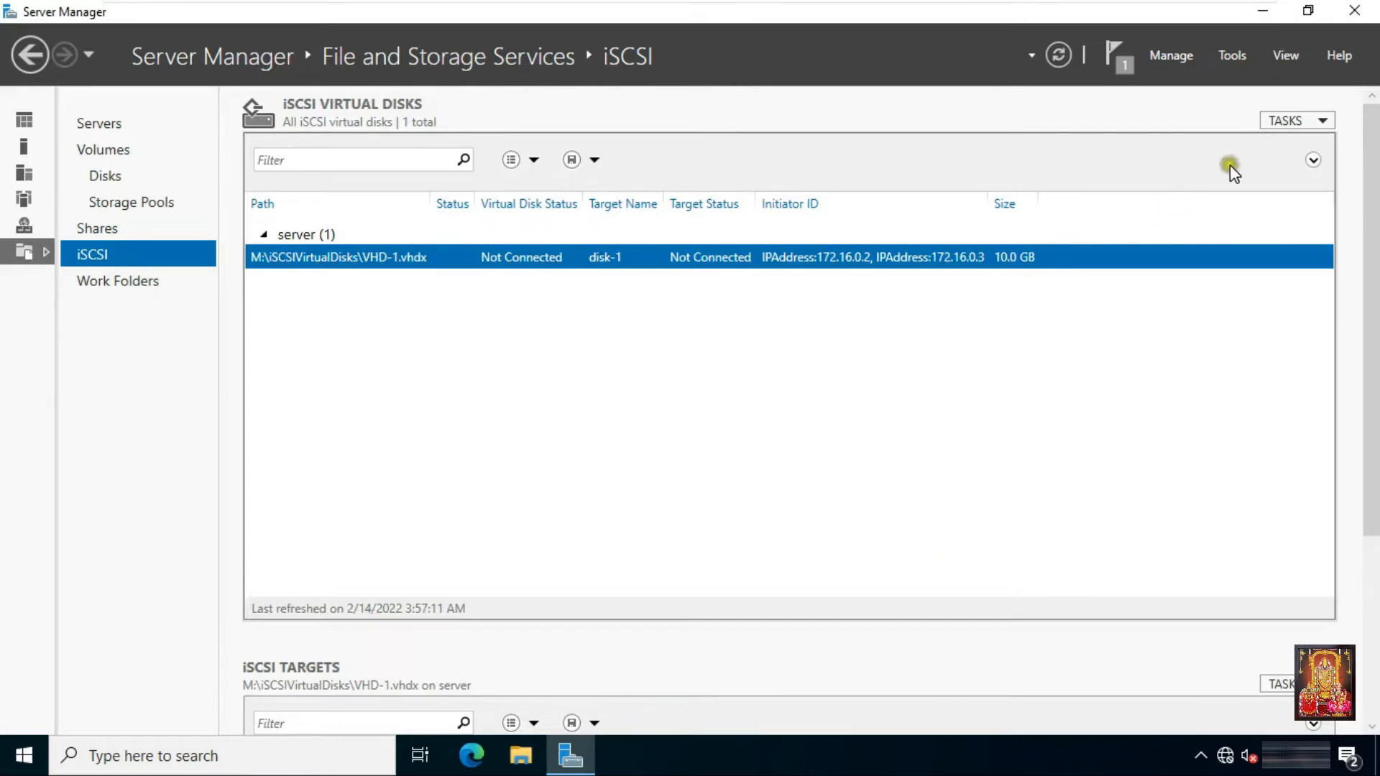
# - Start another new iSCSI virtual disk stored on volume M: and name it VHD-2
pyautogui.click(1282, 122)
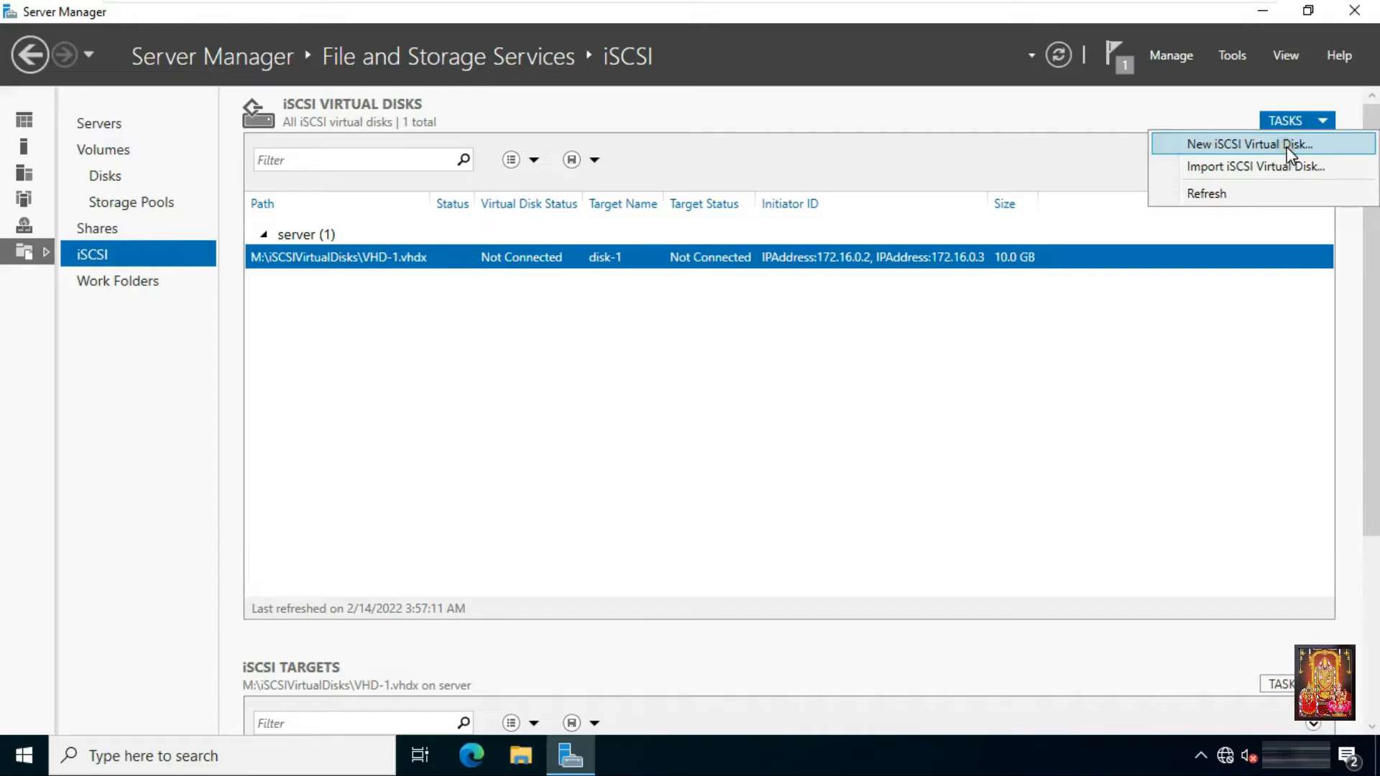
pyautogui.click(1288, 147)
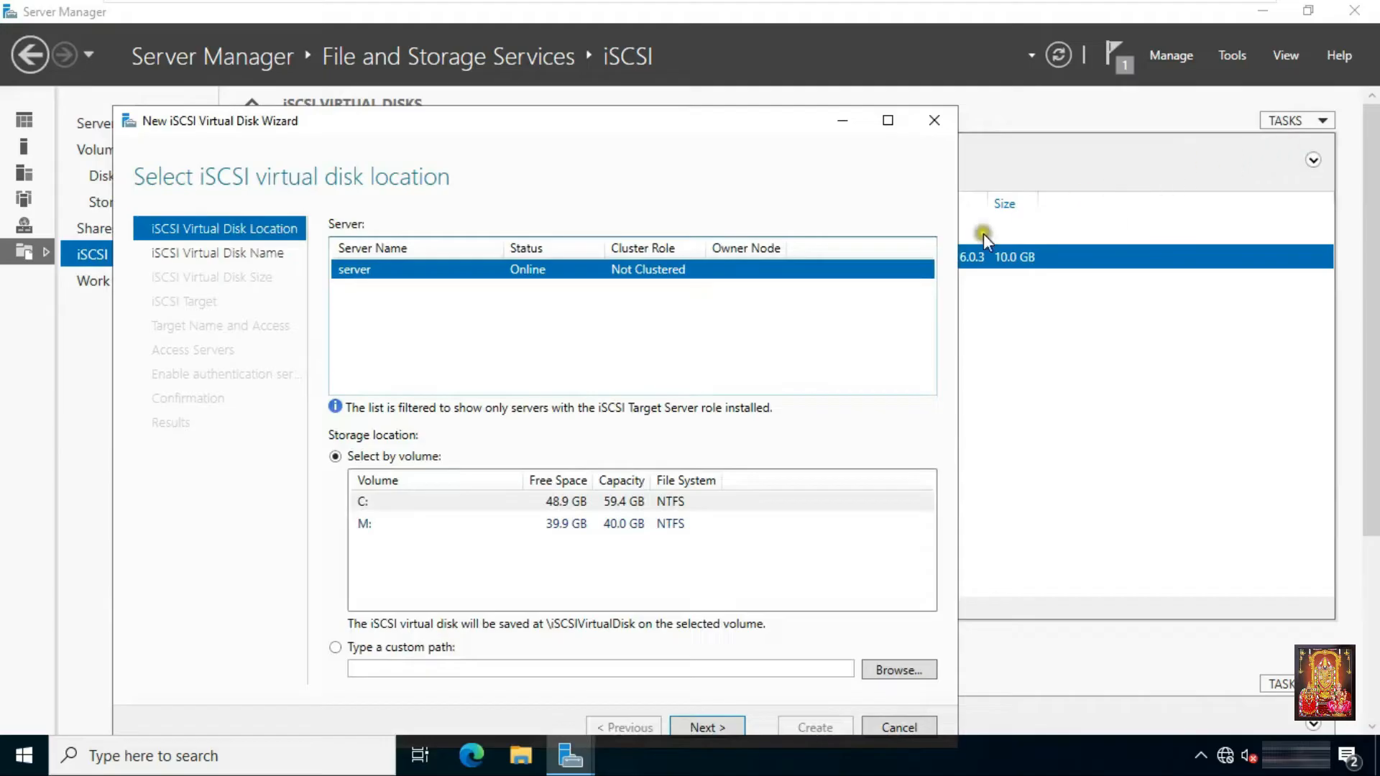
pyautogui.click(566, 528)
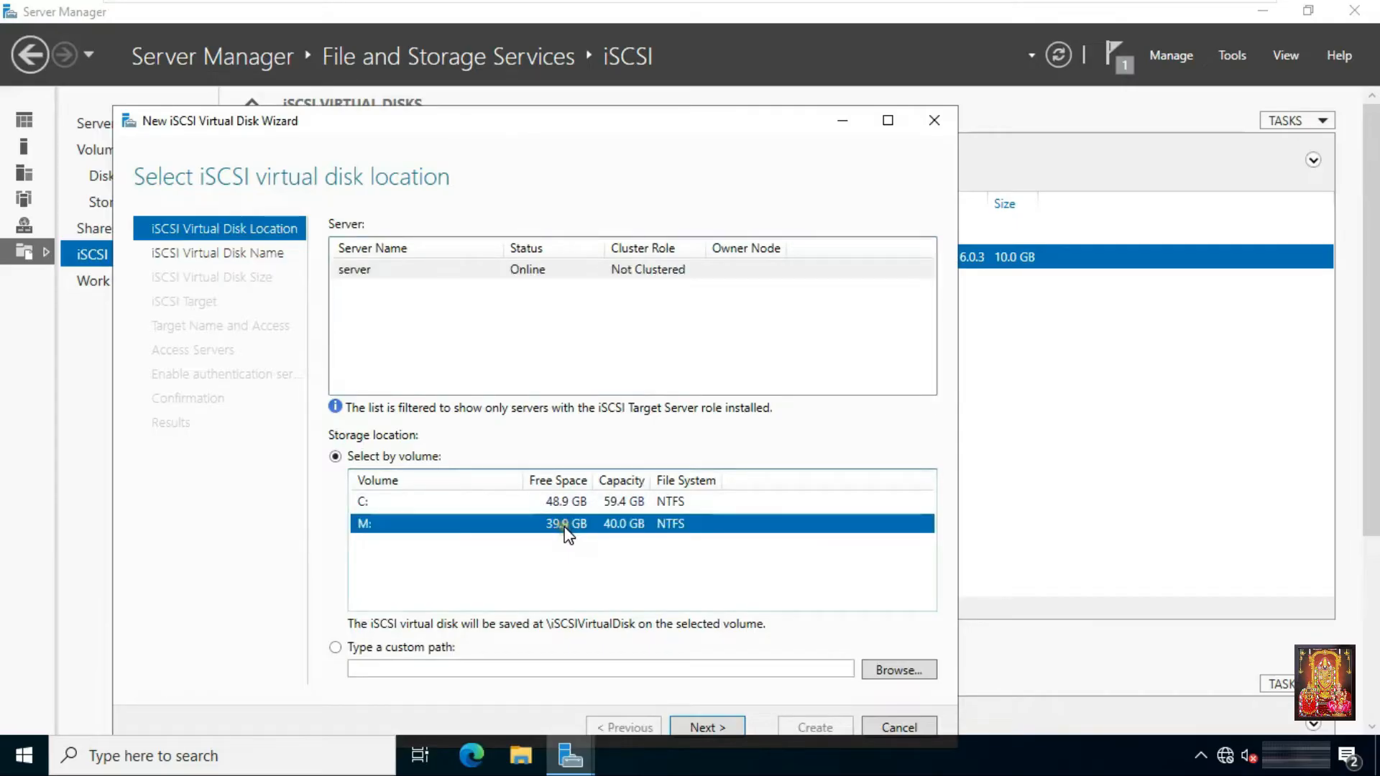
pyautogui.click(696, 723)
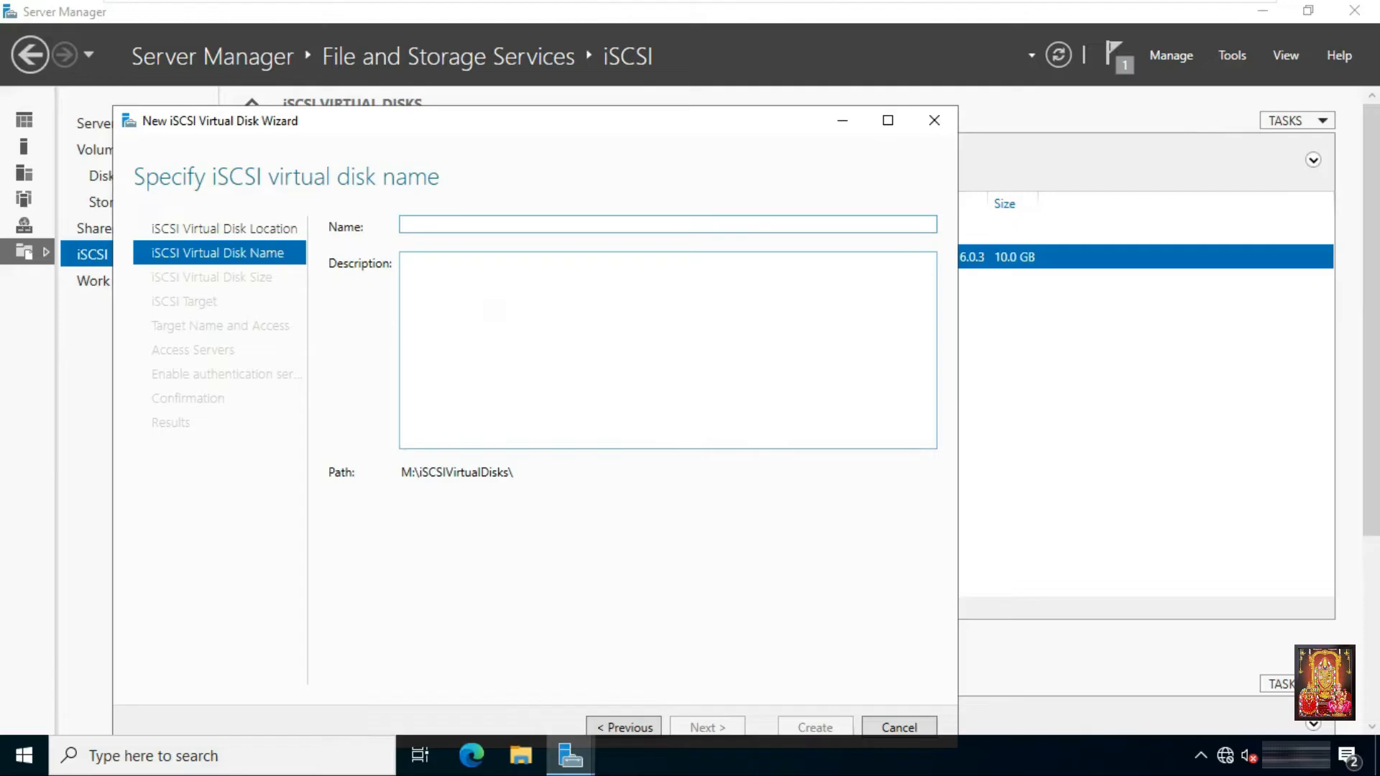
pyautogui.write('VHD-2')
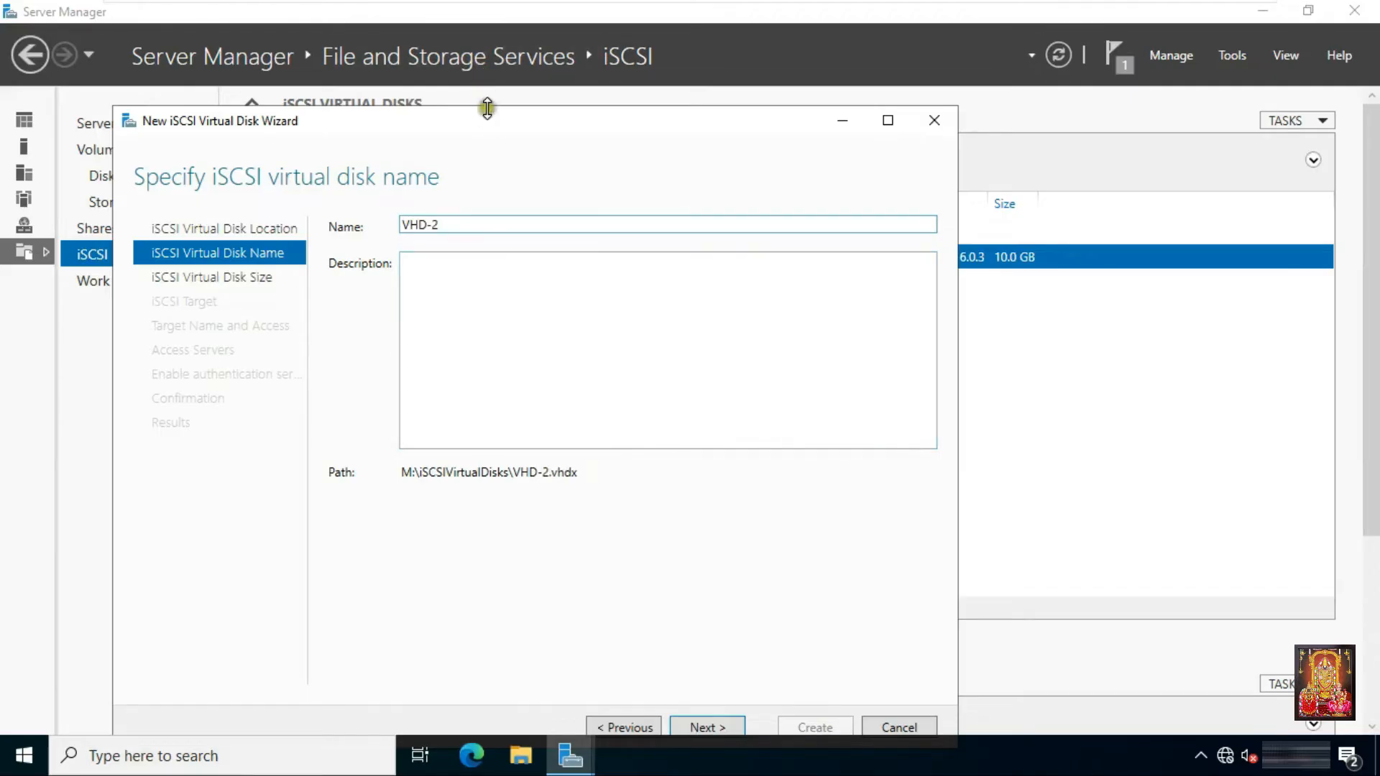
pyautogui.moveTo(493, 129); pyautogui.dragTo(504, 88)
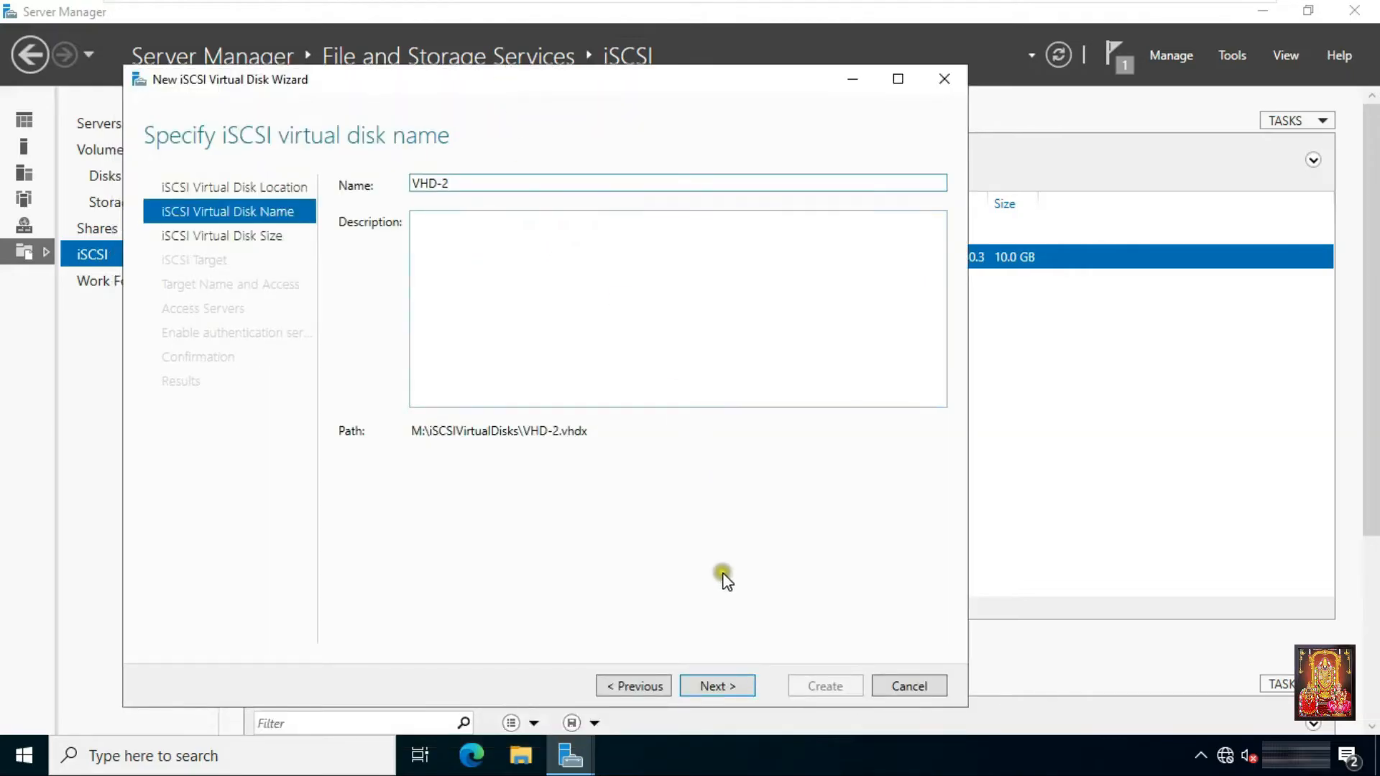
pyautogui.click(710, 685)
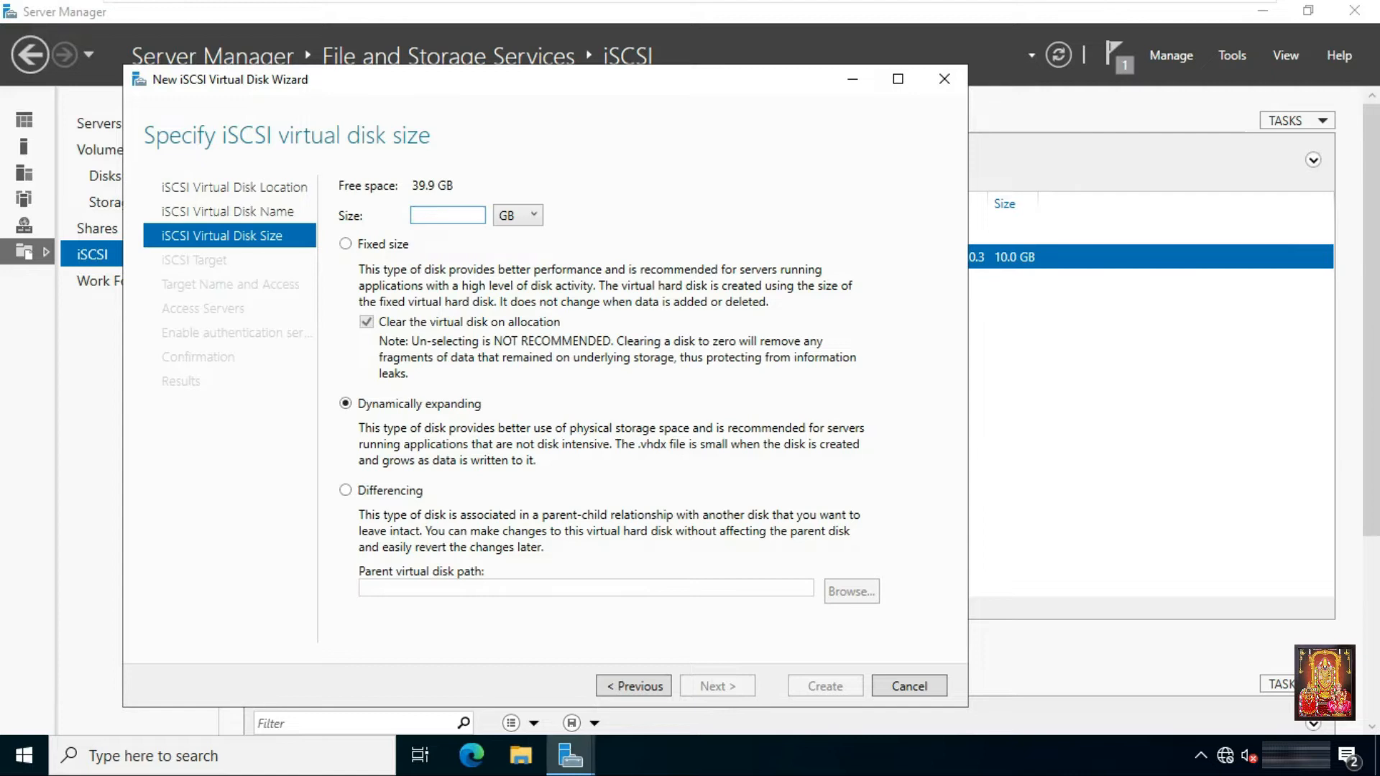
# - Set the VHD-2 size to 5 GB, dynamically expanding, and assign it to a new iSCSI target named Disk-2
pyautogui.write('5')
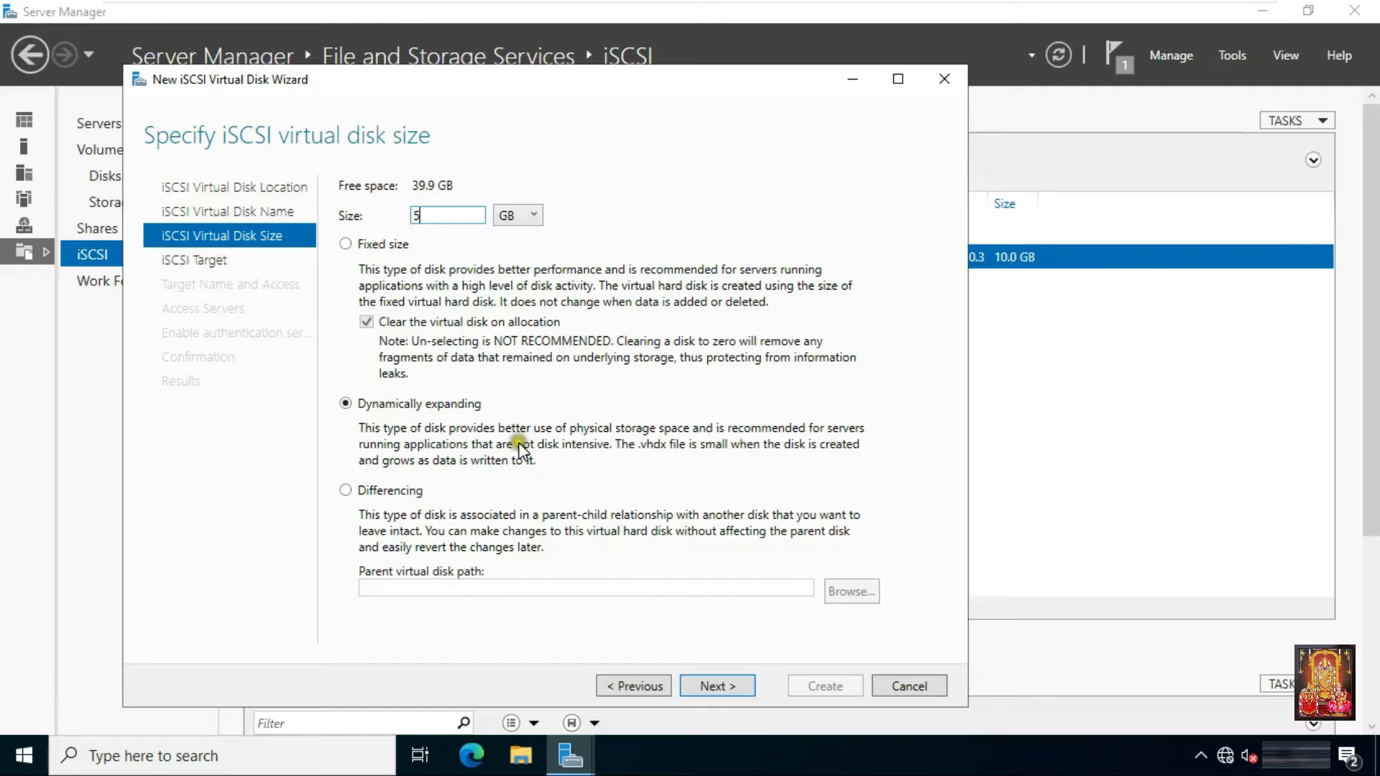
pyautogui.click(718, 685)
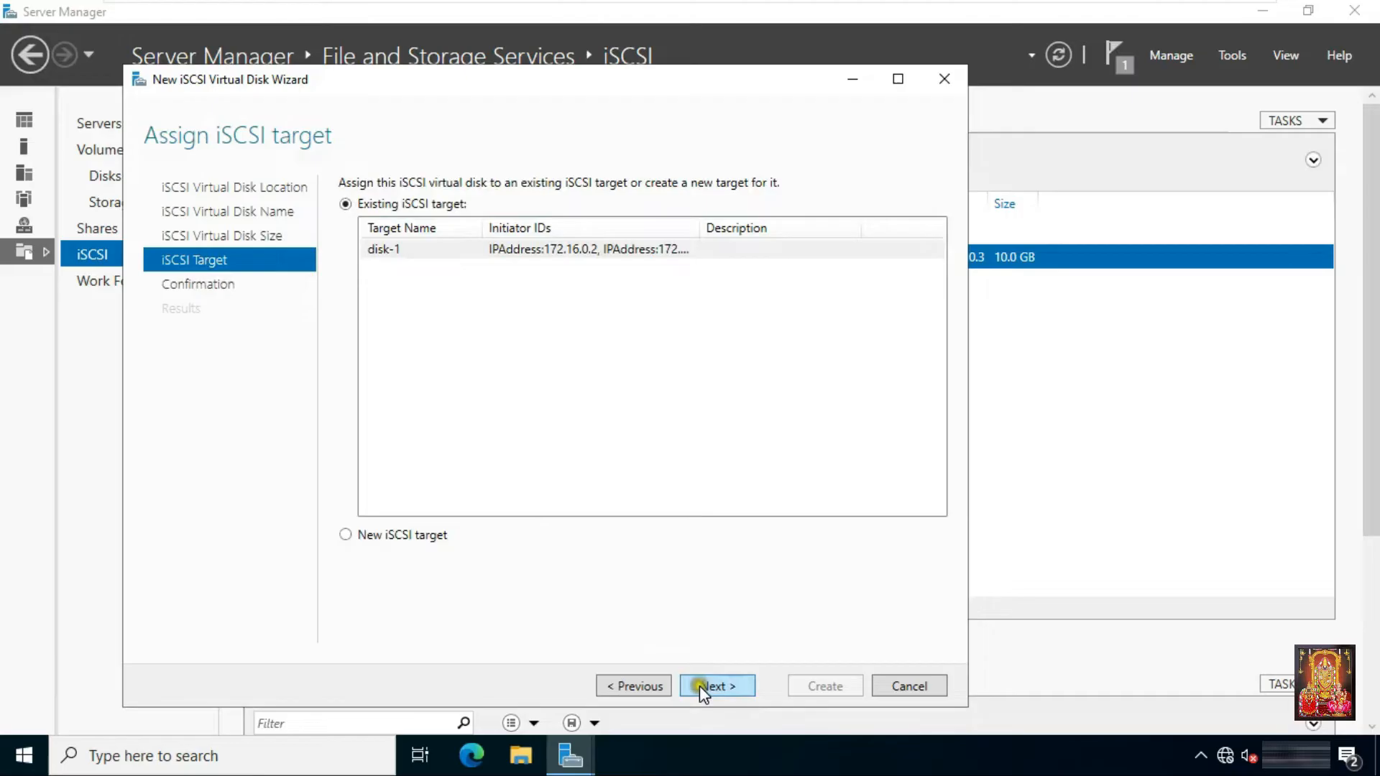
pyautogui.click(368, 535)
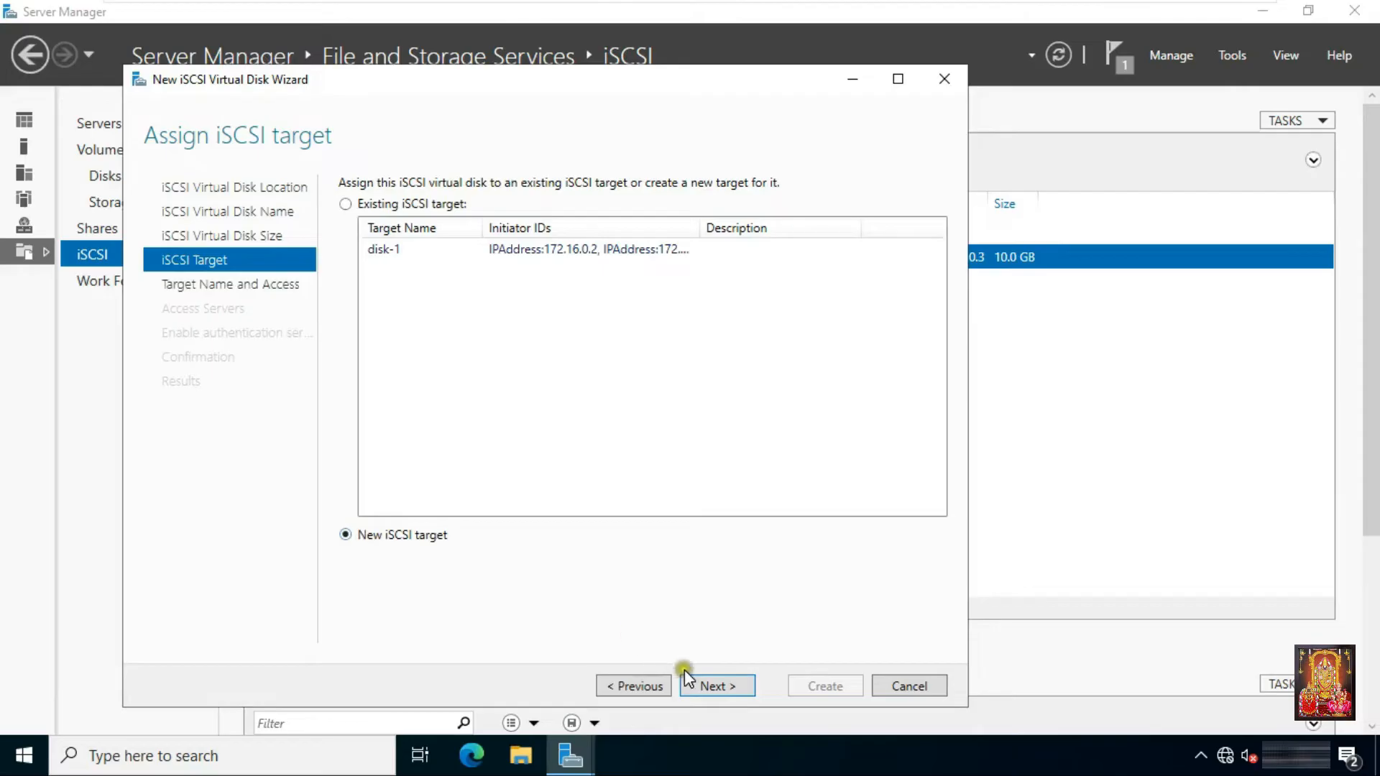
pyautogui.click(708, 686)
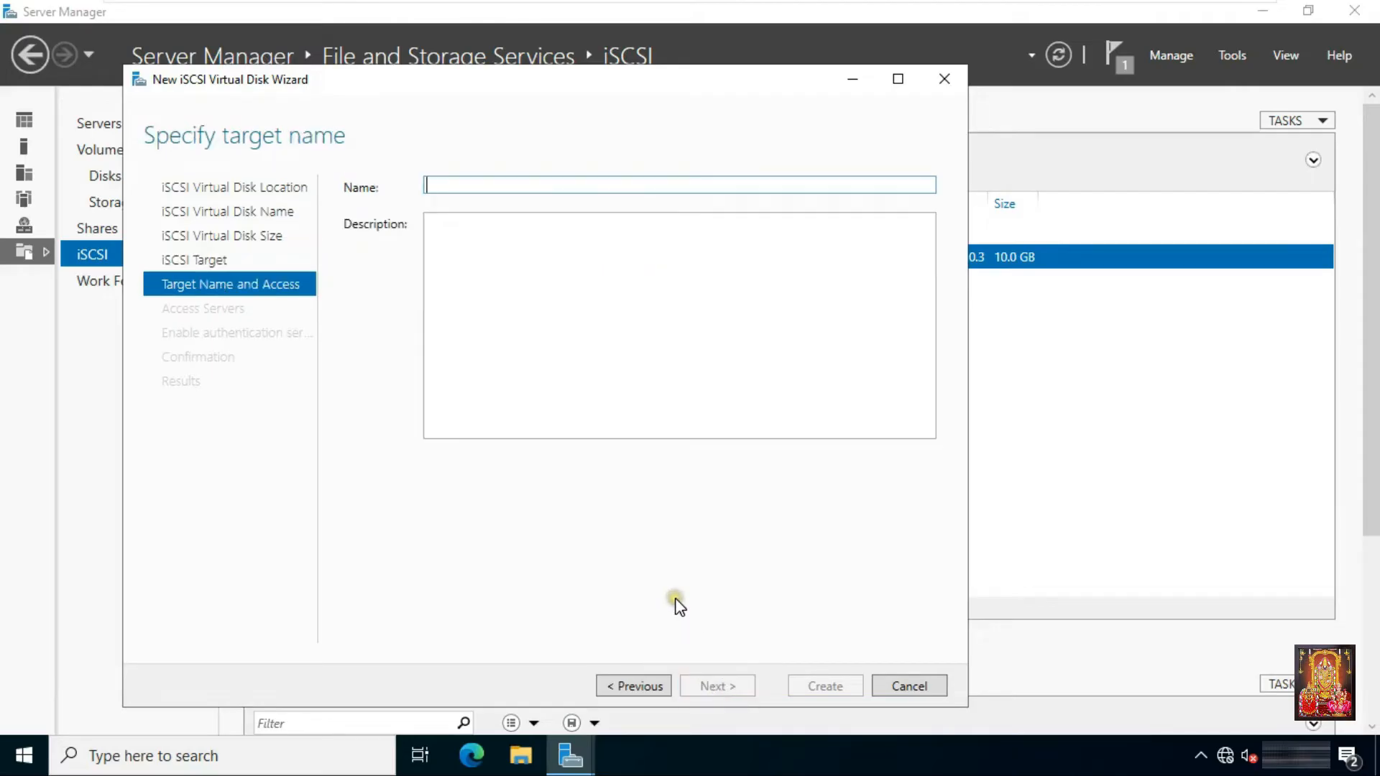
pyautogui.write('Disk')
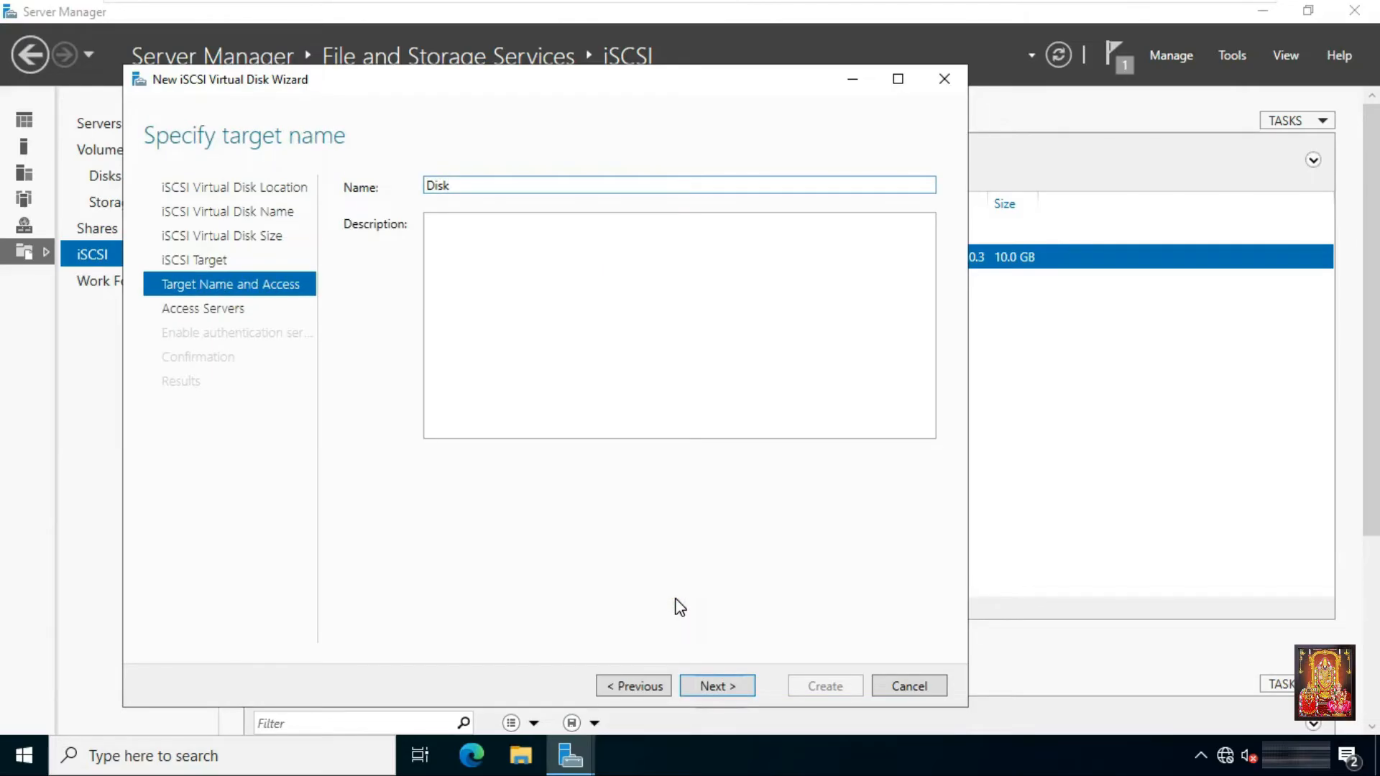
pyautogui.write('-2')
pyautogui.click(719, 685)
# - Add an access server for the Disk-2 target, identifying the initiator by IP address 172.16.0.2
pyautogui.click(371, 520)
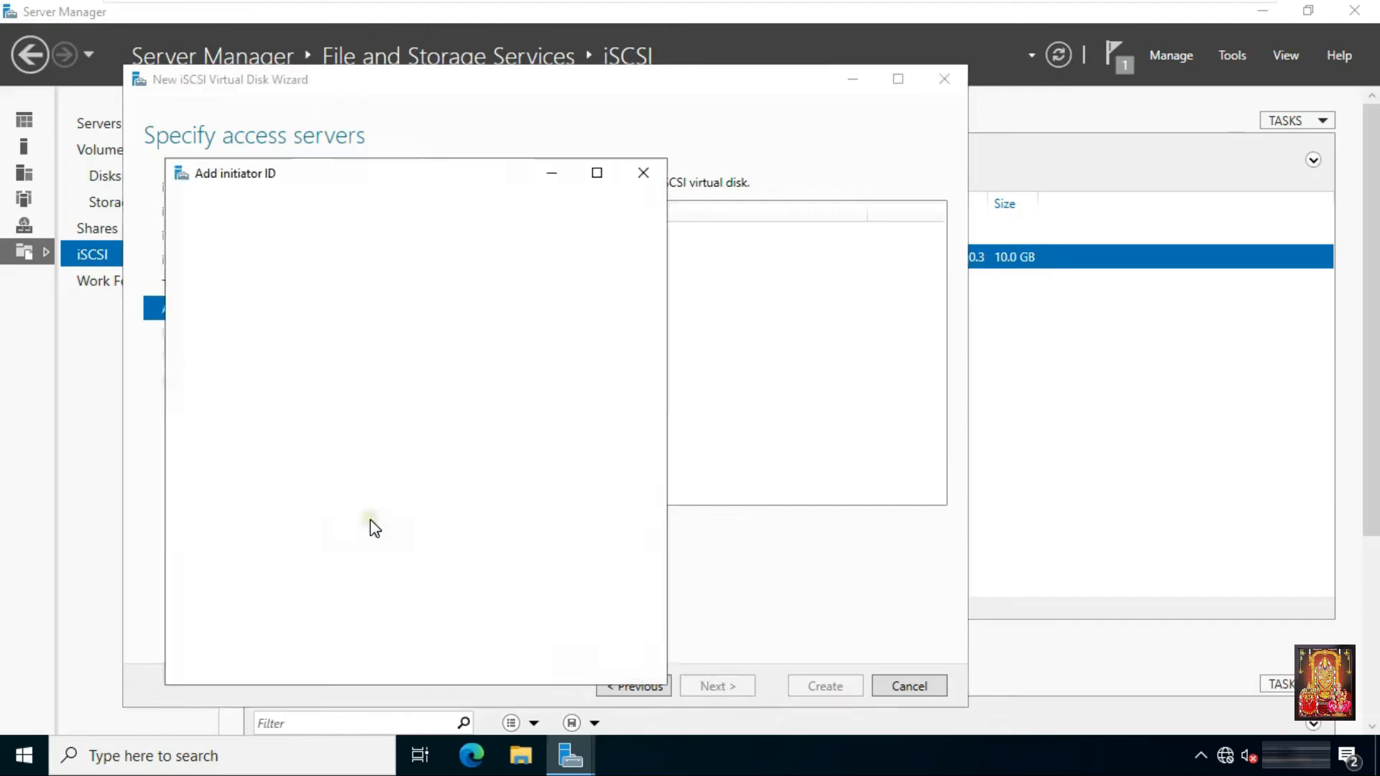
pyautogui.click(291, 583)
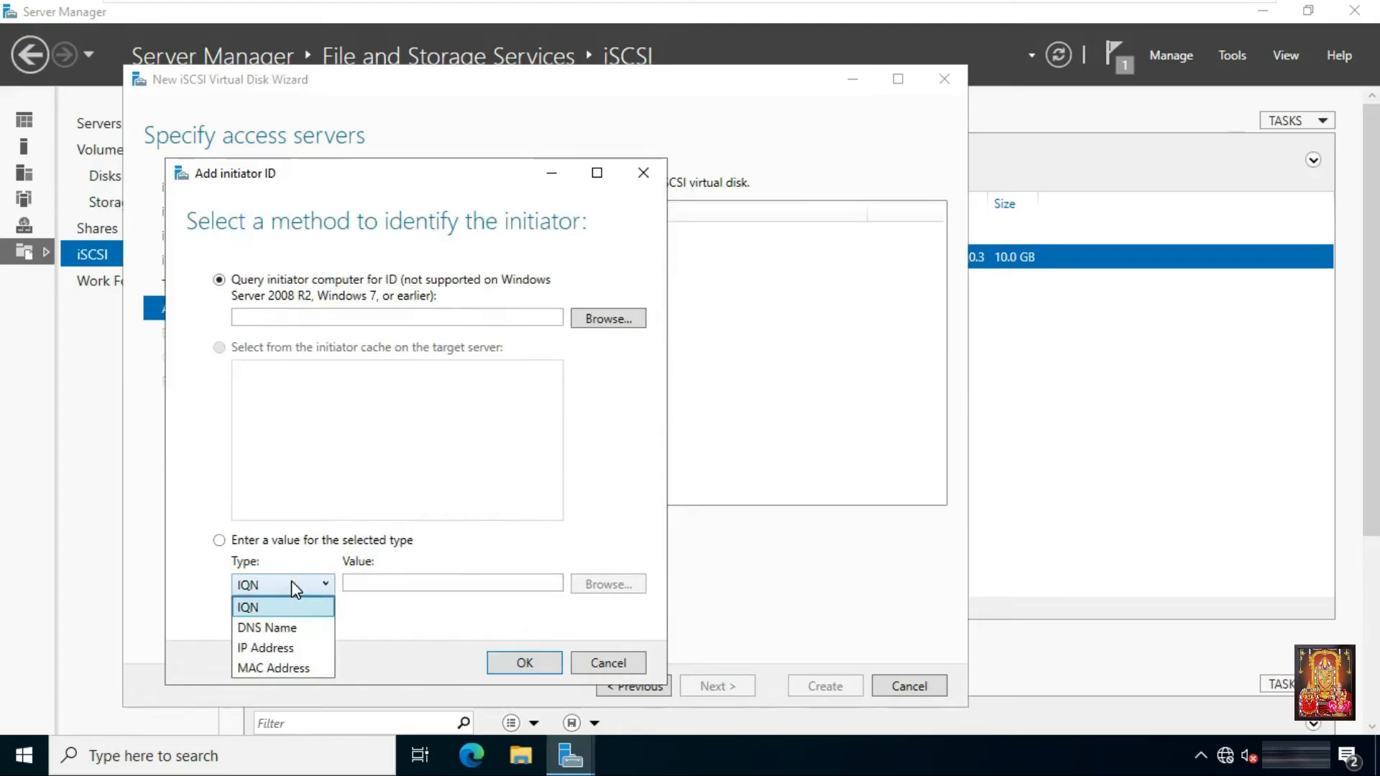
pyautogui.click(282, 646)
pyautogui.click(364, 584)
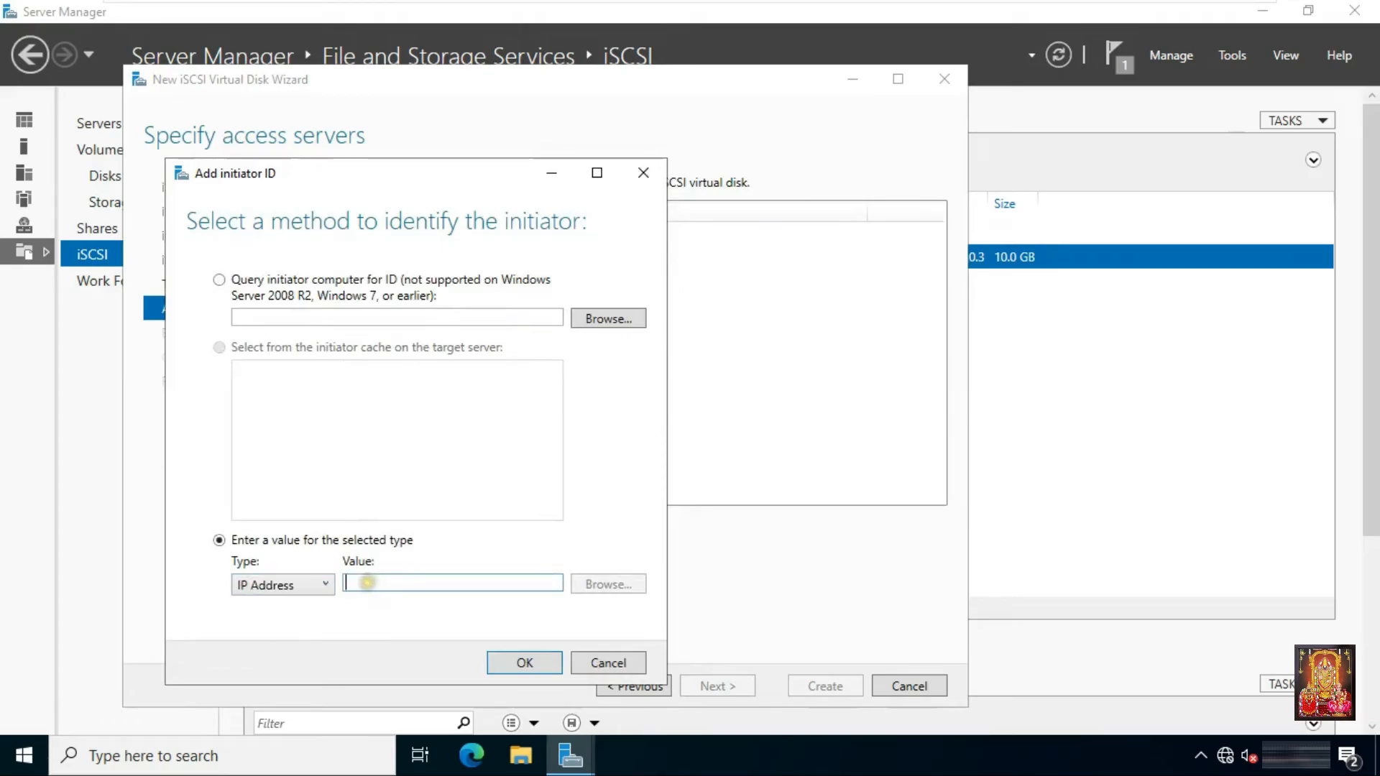
pyautogui.write('172.16.0.2')
pyautogui.click(445, 603)
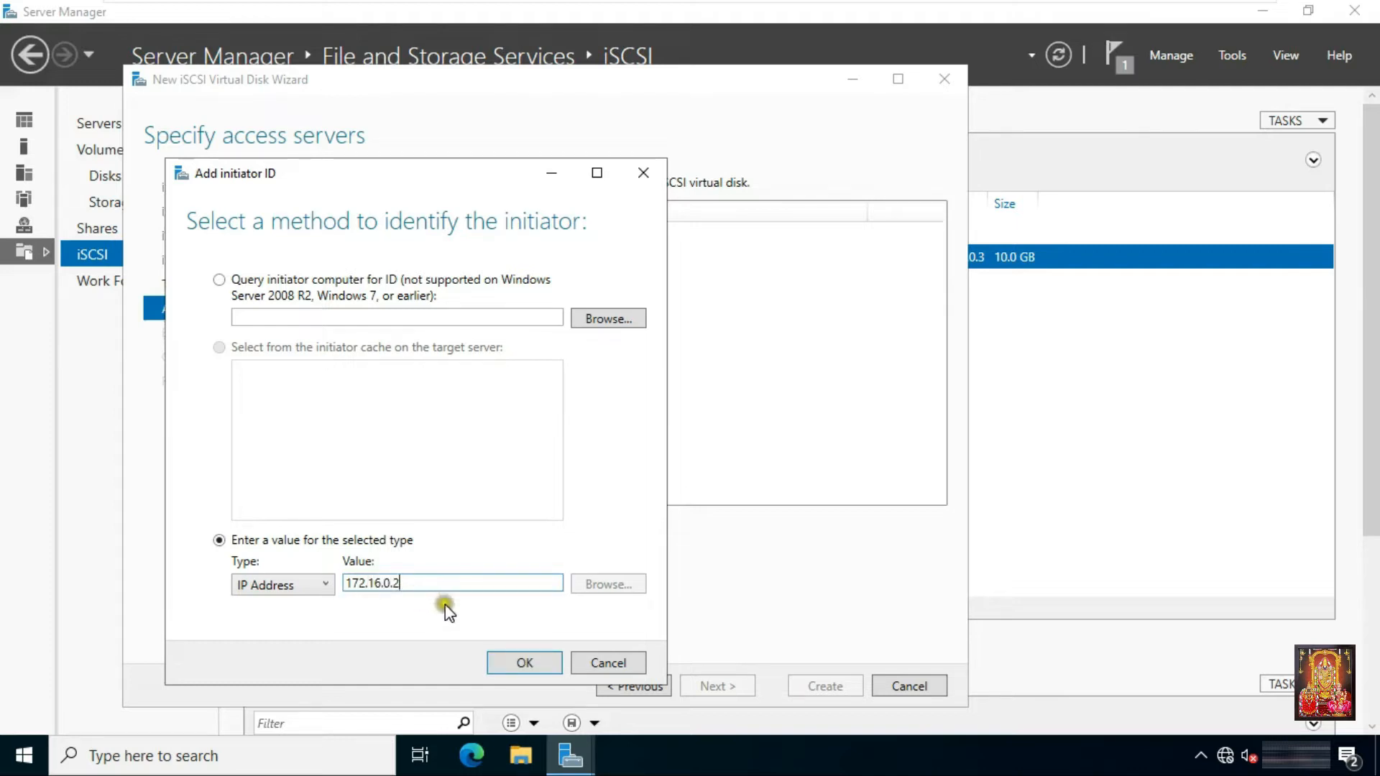
pyautogui.click(528, 662)
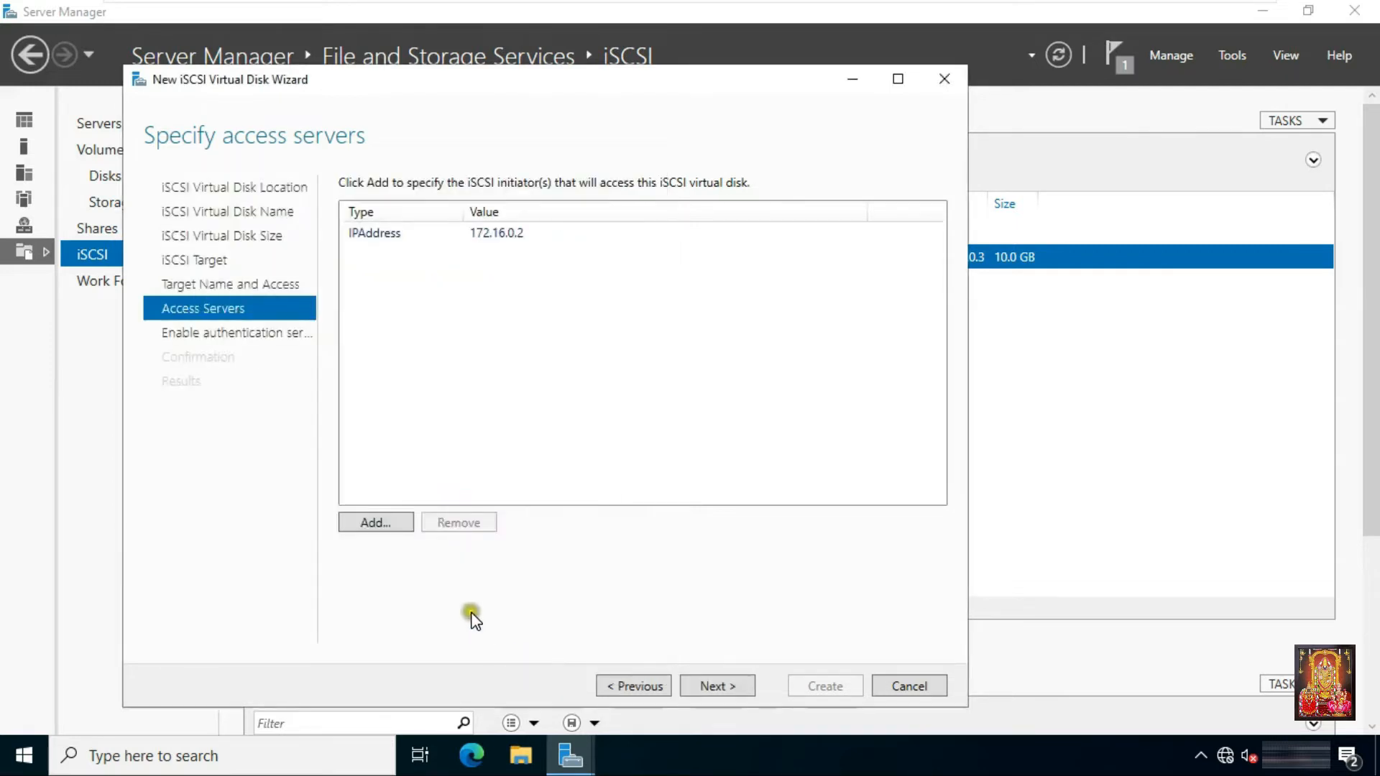
# - Add a second access server for the Disk-2 target, identifying the initiator by IP address 172.16.0.3
pyautogui.click(387, 526)
pyautogui.click(164, 456)
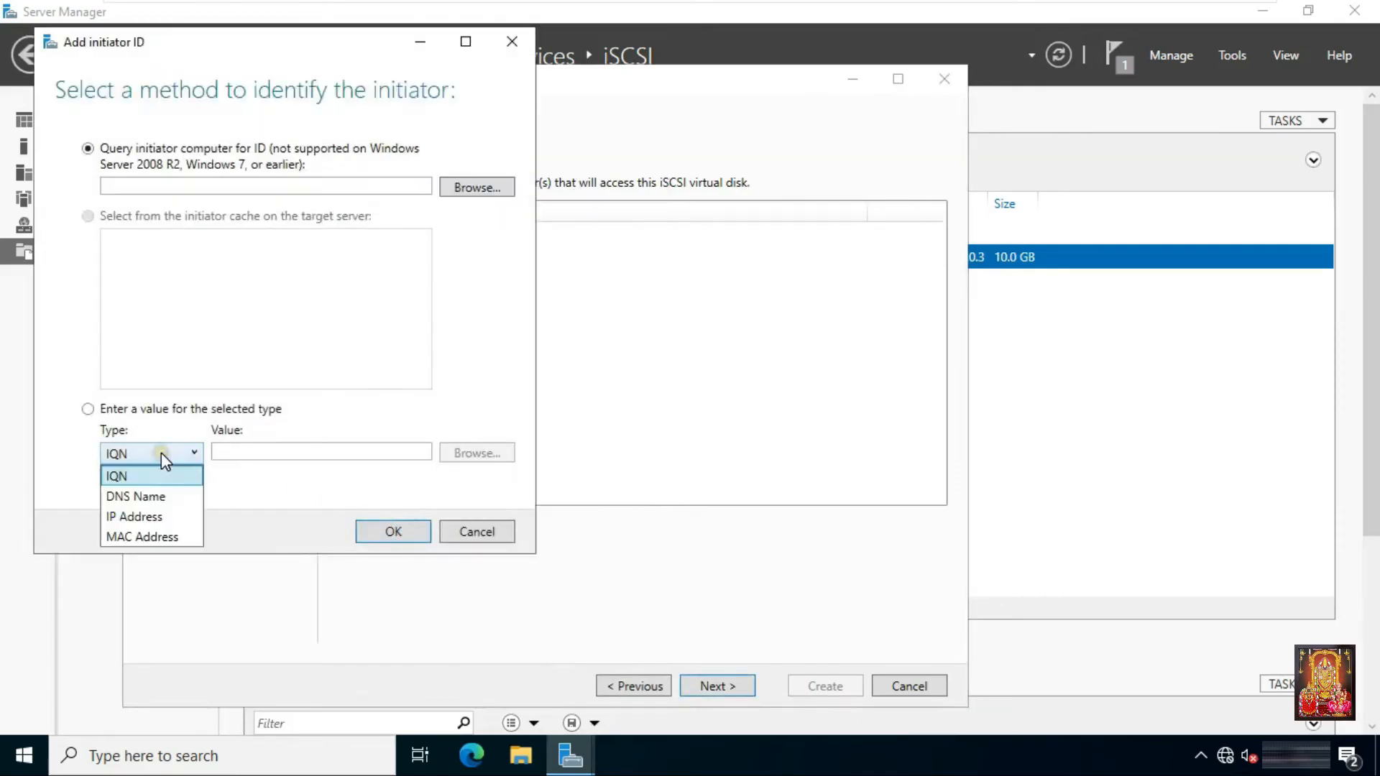
pyautogui.click(167, 515)
pyautogui.click(240, 453)
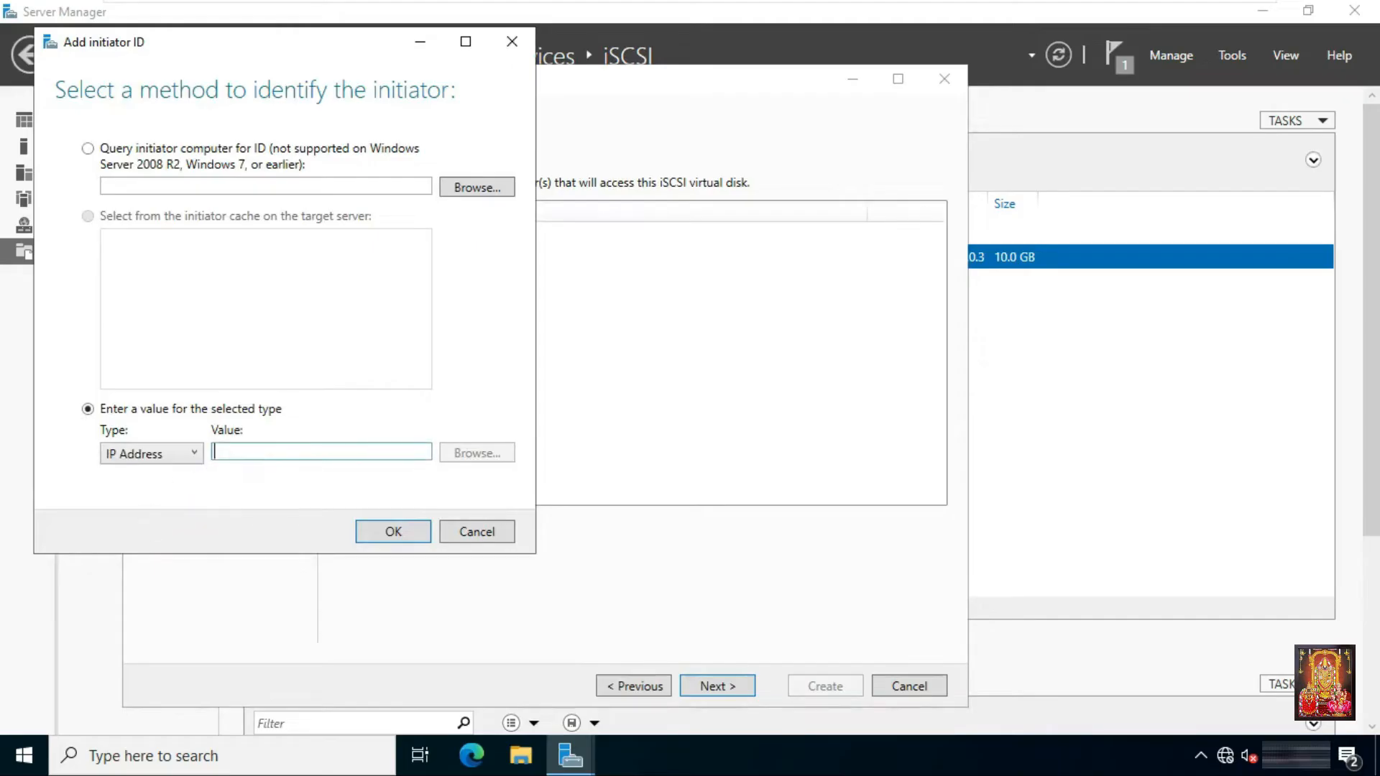
pyautogui.write('172.1')
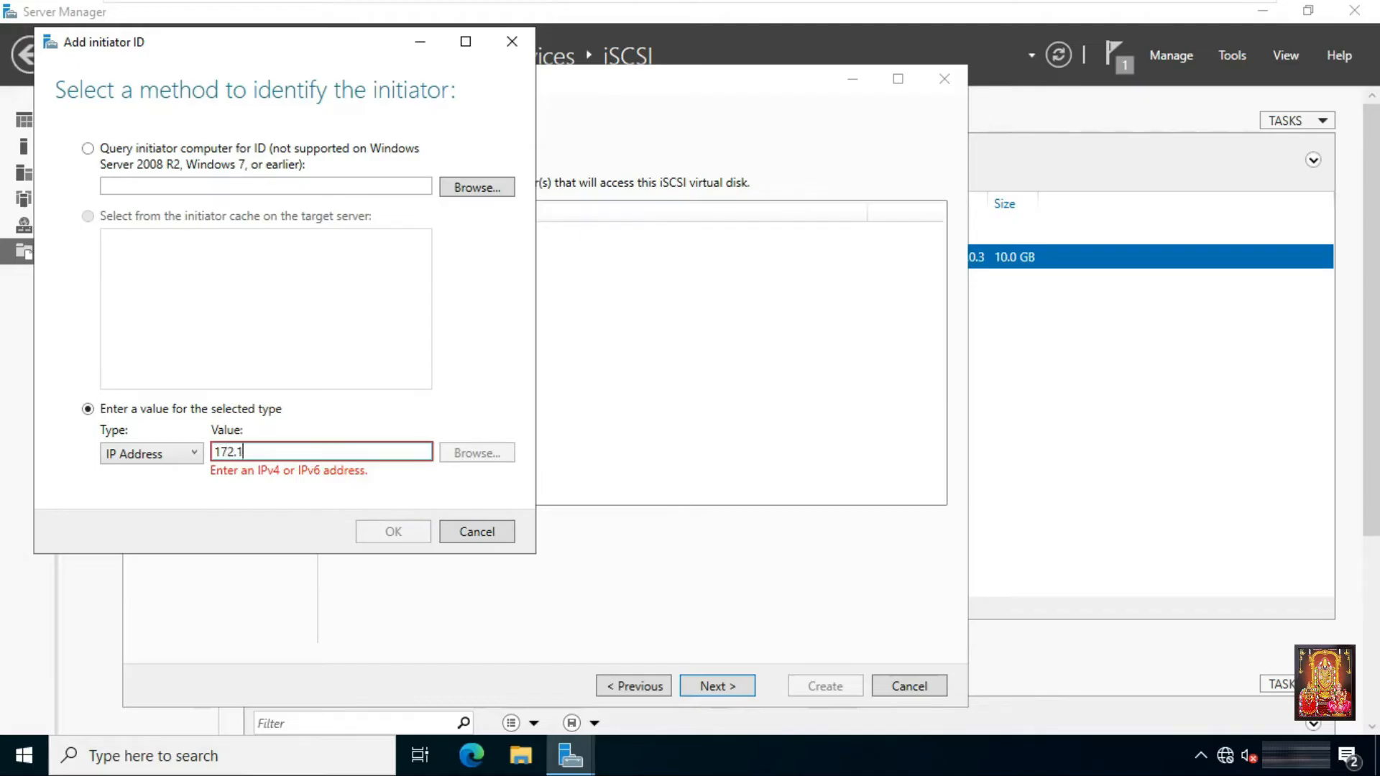
pyautogui.write('6.0.3')
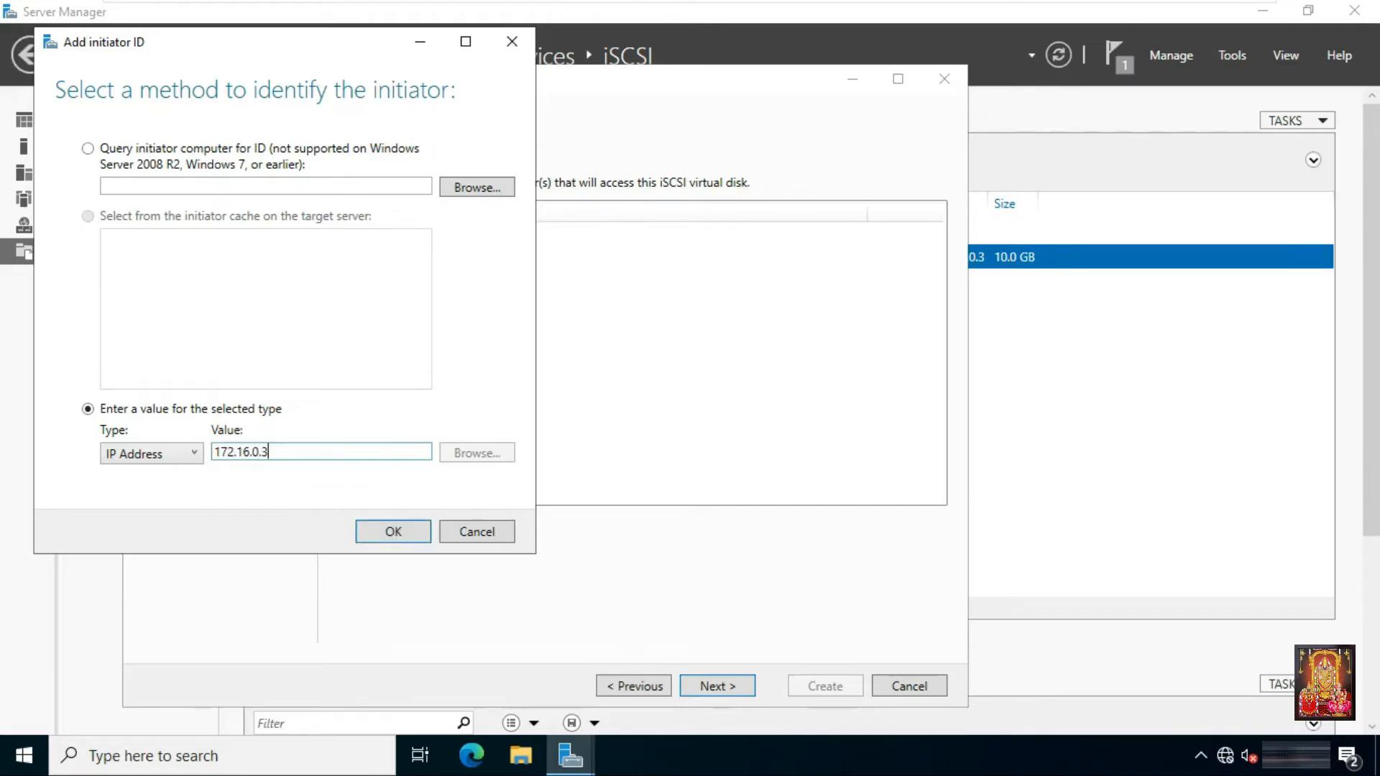
pyautogui.click(388, 531)
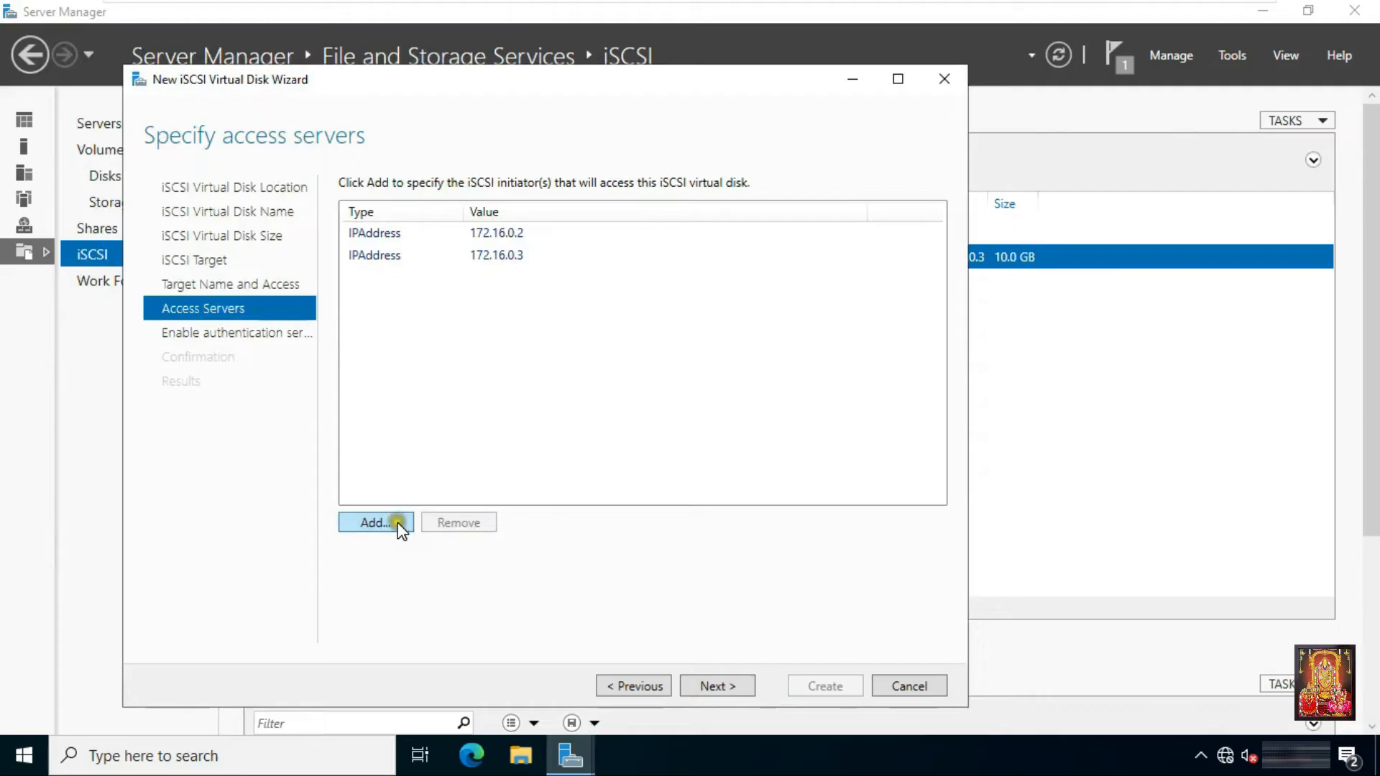
# - Keep CHAP and reverse CHAP disabled for Disk-2, create the VHD-2 virtual disk and close the wizard
pyautogui.click(708, 687)
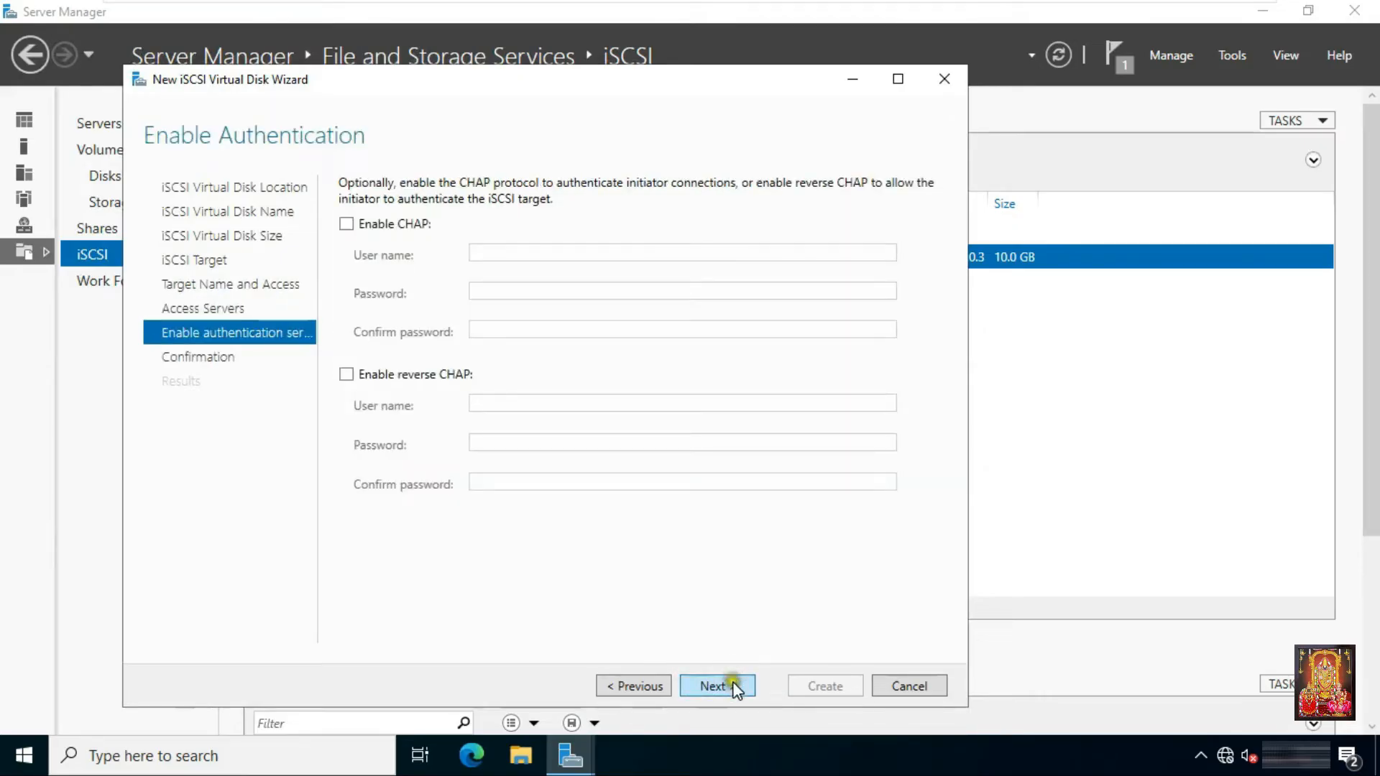
pyautogui.click(731, 688)
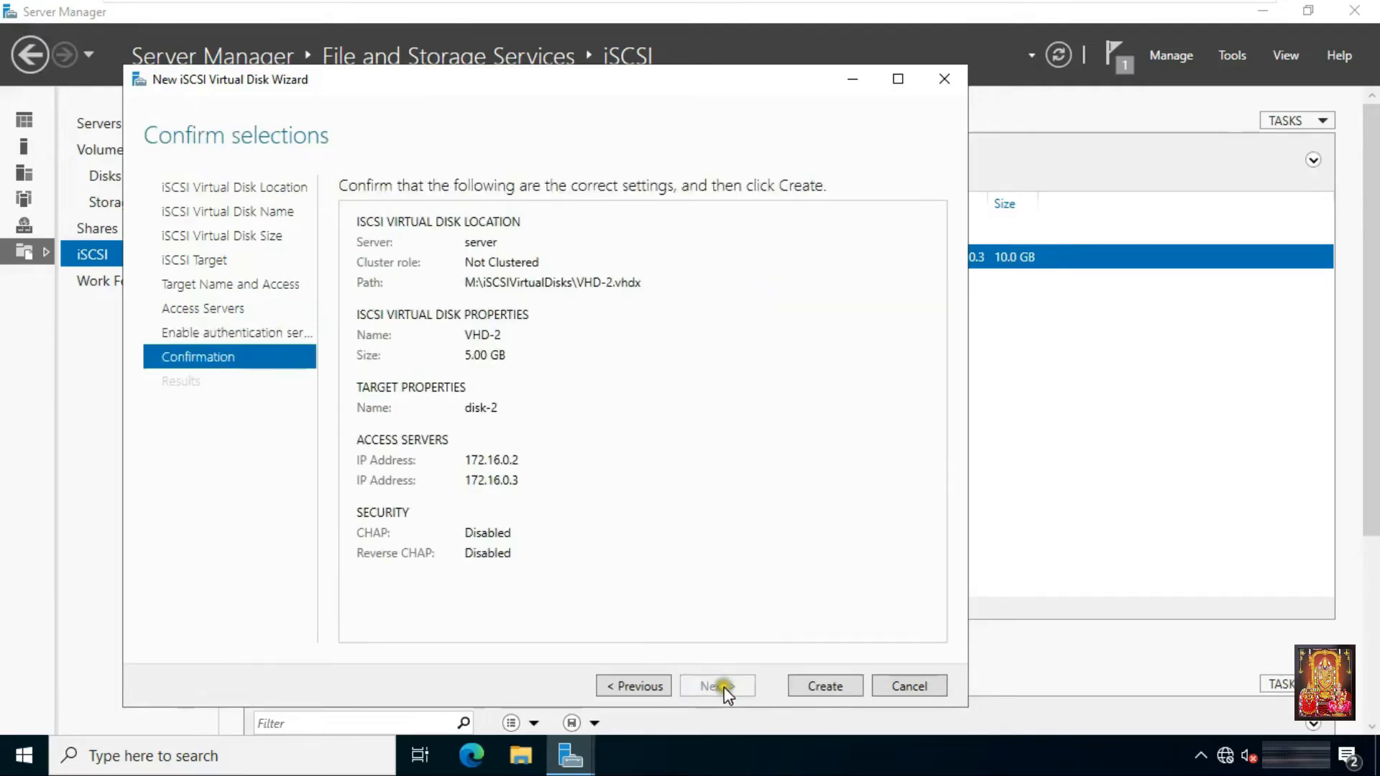
pyautogui.click(814, 686)
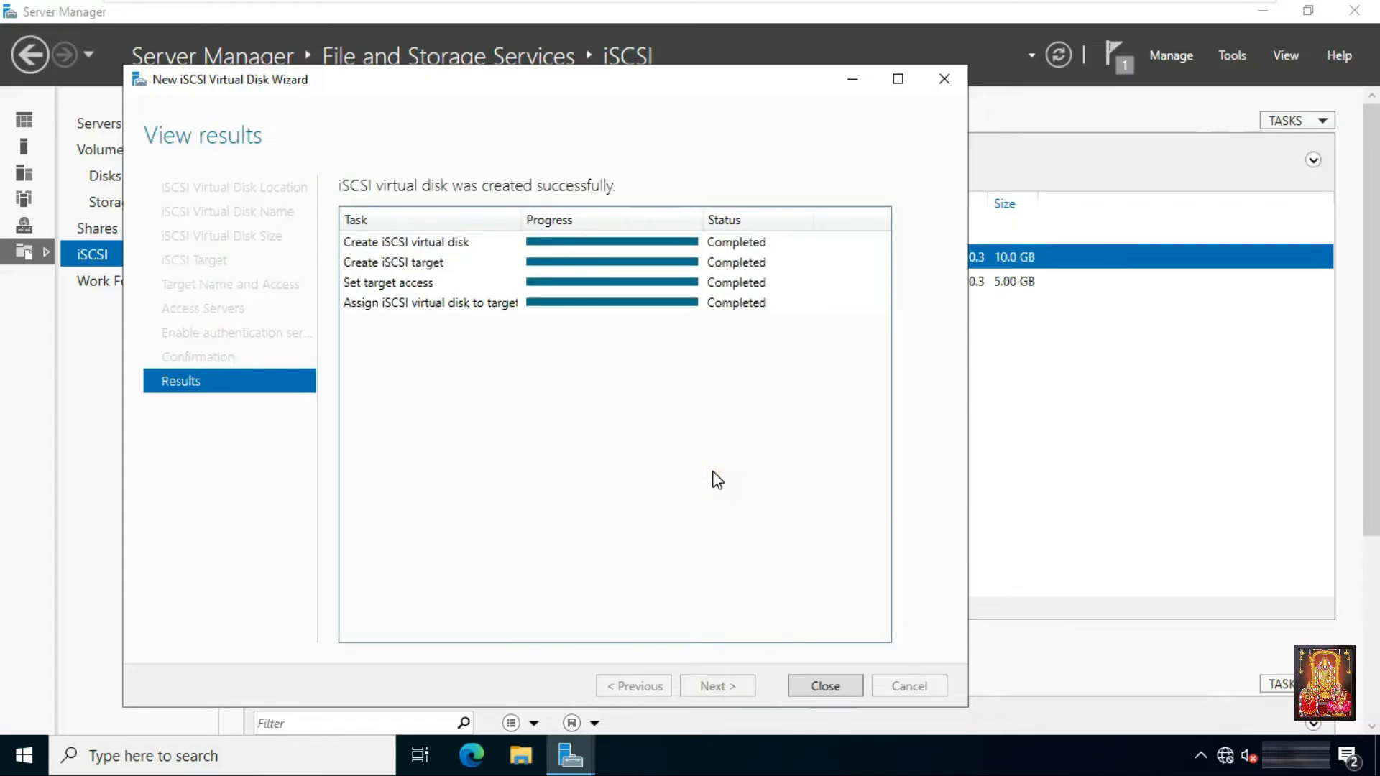
pyautogui.click(826, 684)
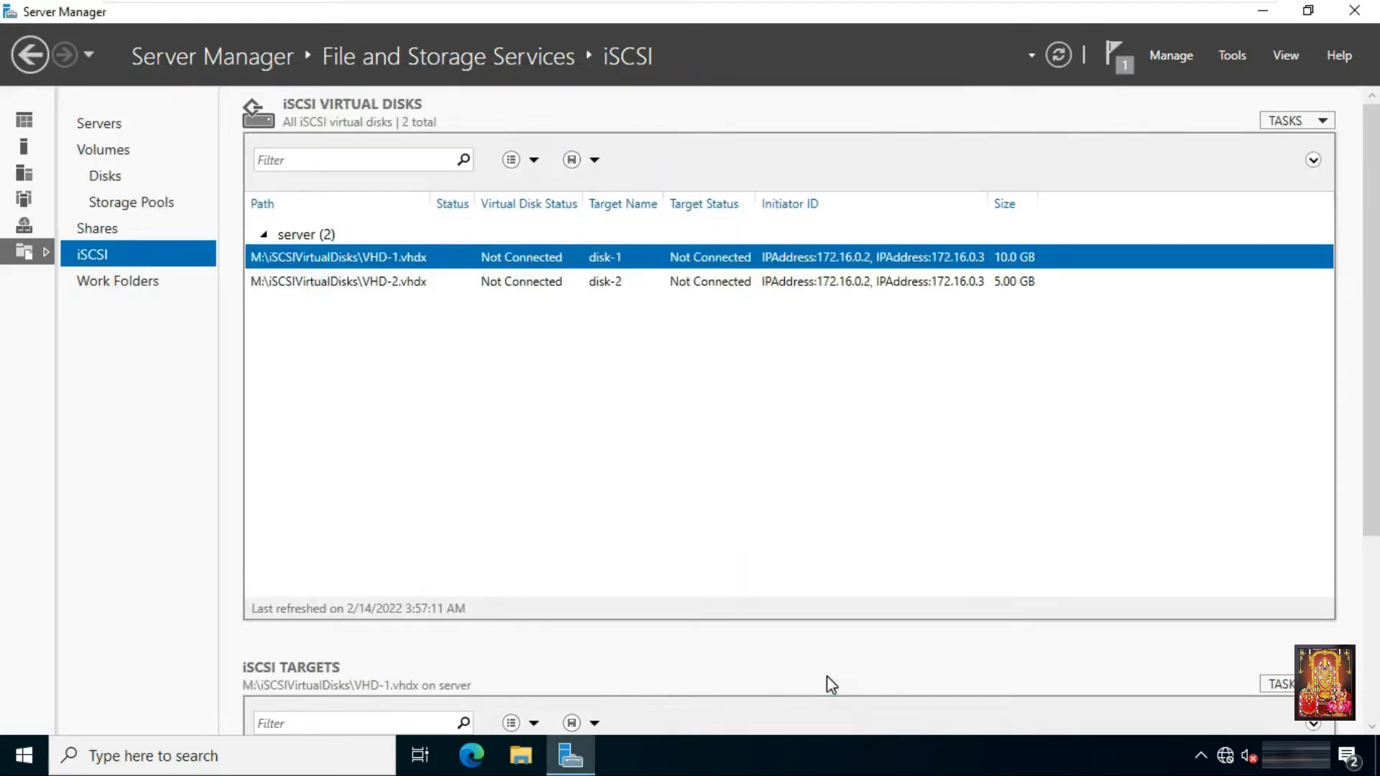
# - Switch to the Node-1 virtual machine and open iSCSI Initiator, starting the Microsoft iSCSI service and enabling its automatic start
pyautogui.scroll(-2, 1326, 225)
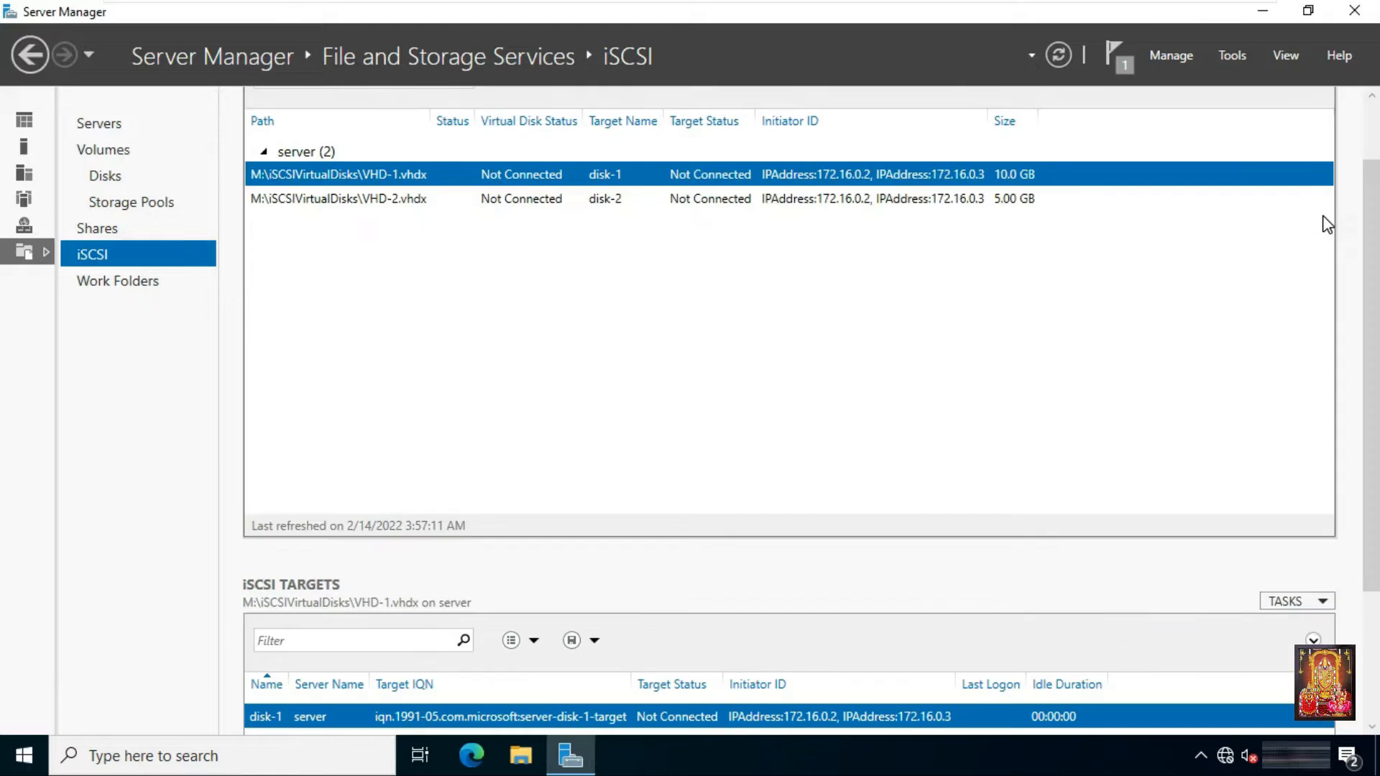
pyautogui.moveTo(1046, 3)
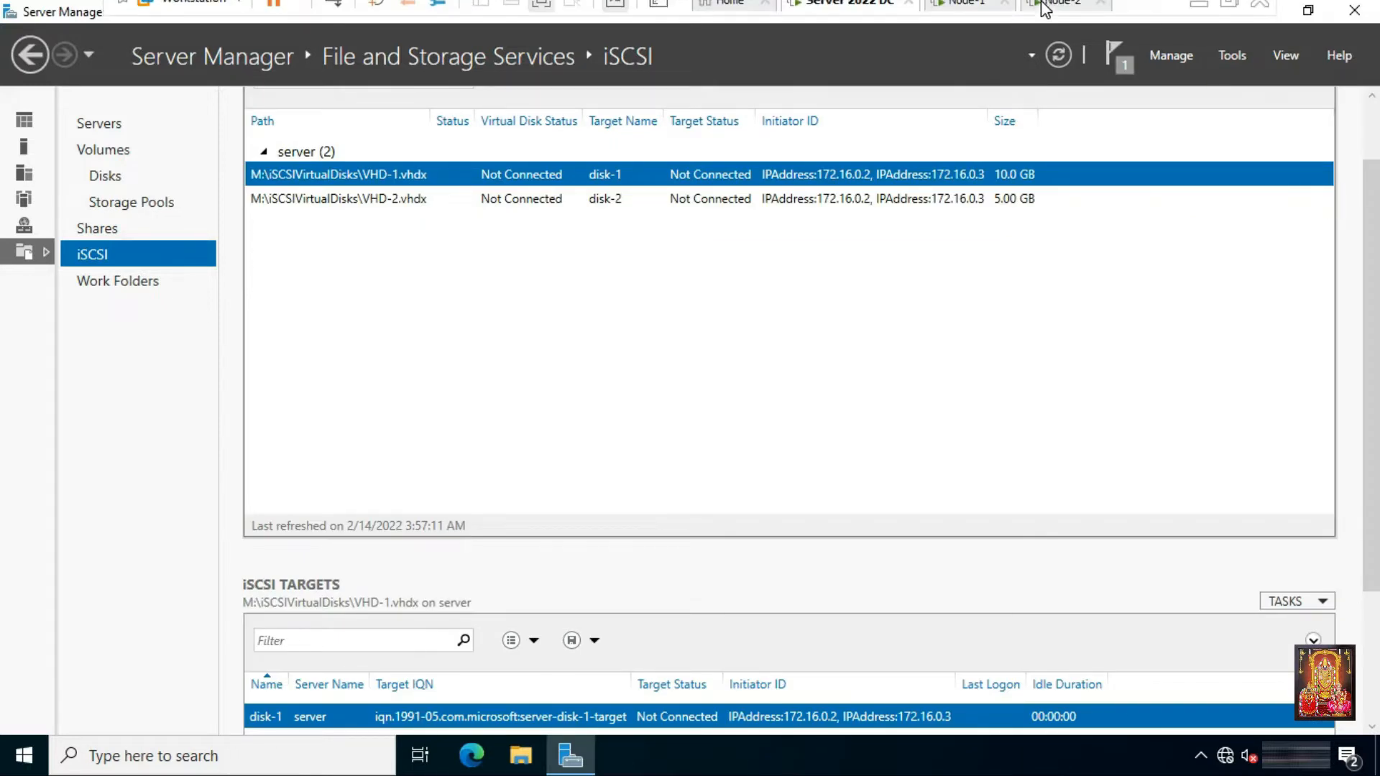
pyautogui.click(960, 14)
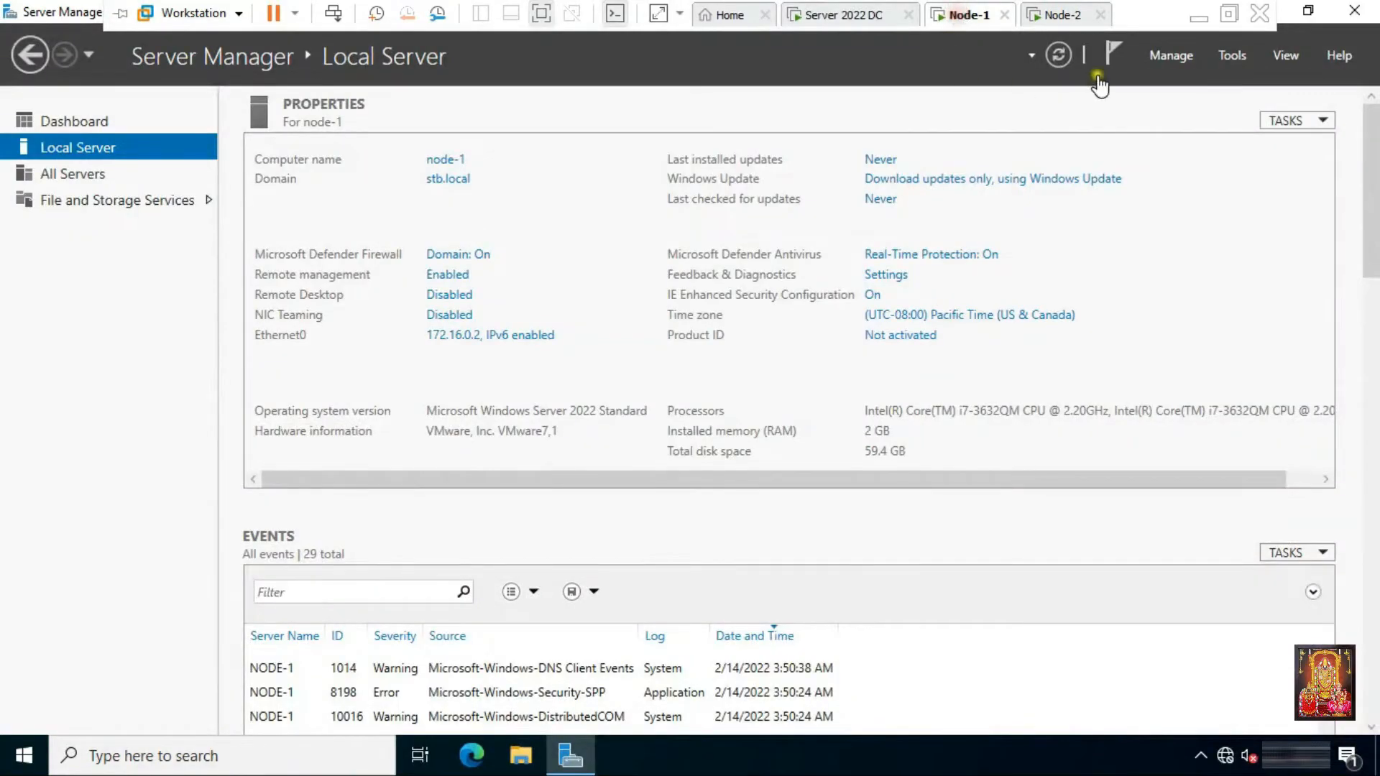
pyautogui.click(1231, 55)
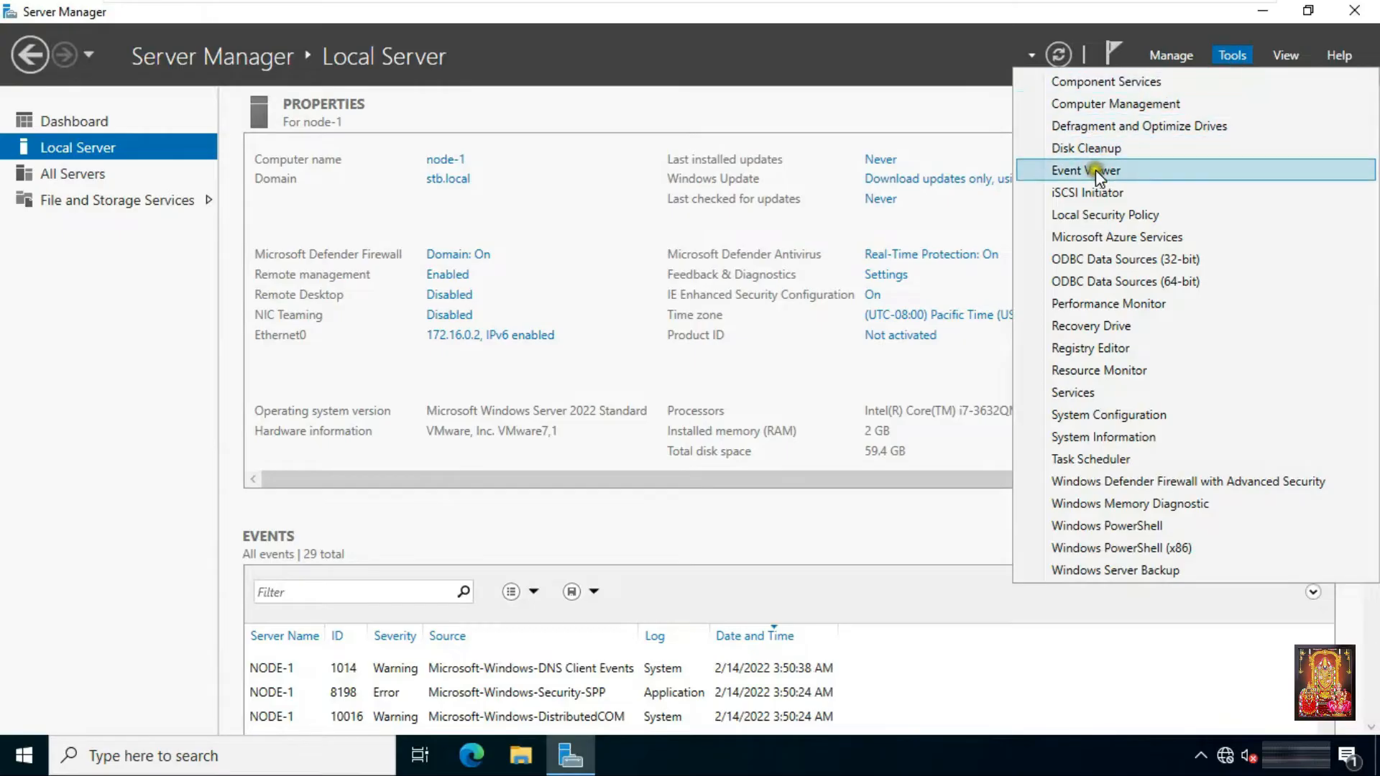
pyautogui.click(1100, 194)
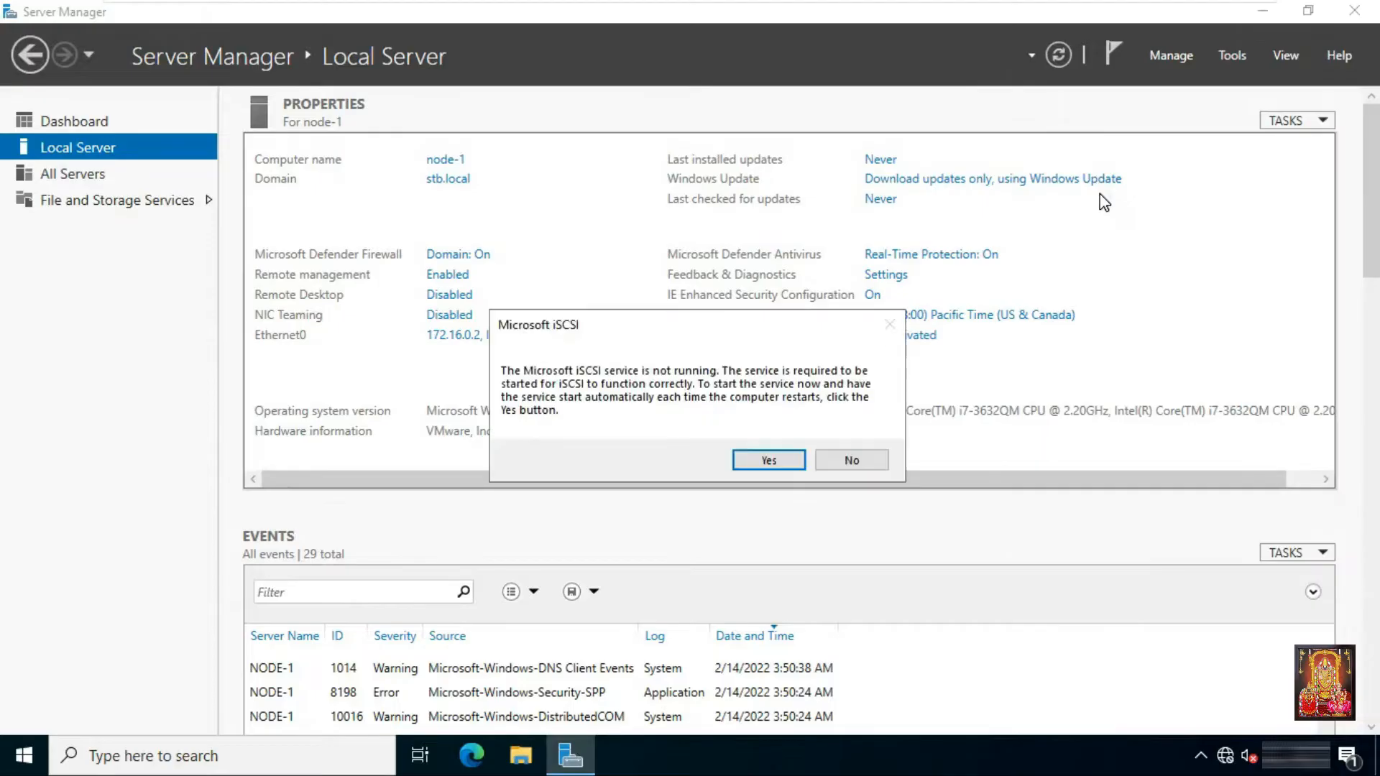
pyautogui.click(789, 457)
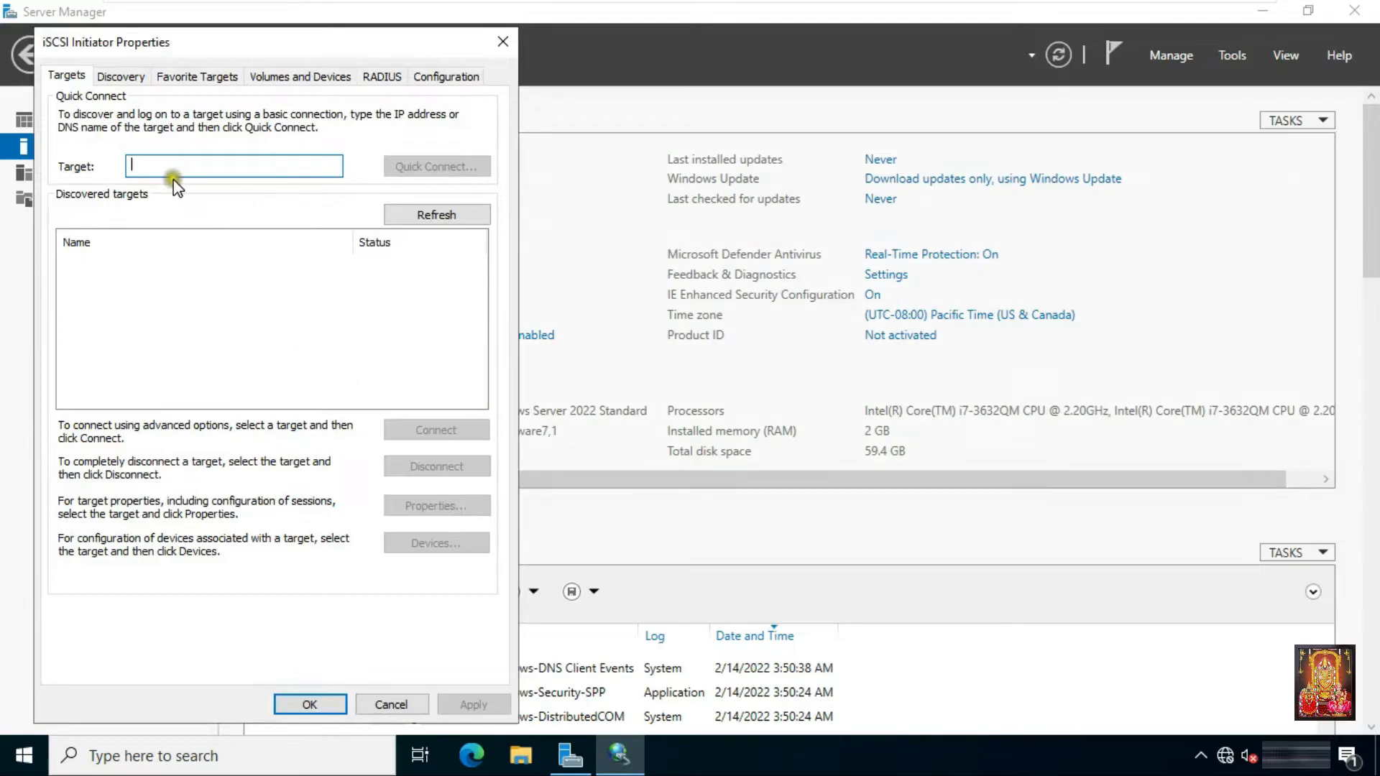
# - Quick-connect to target server 172.16.0.1 and connect both the server-disk-1 and server-disk-2 targets
pyautogui.write('172')
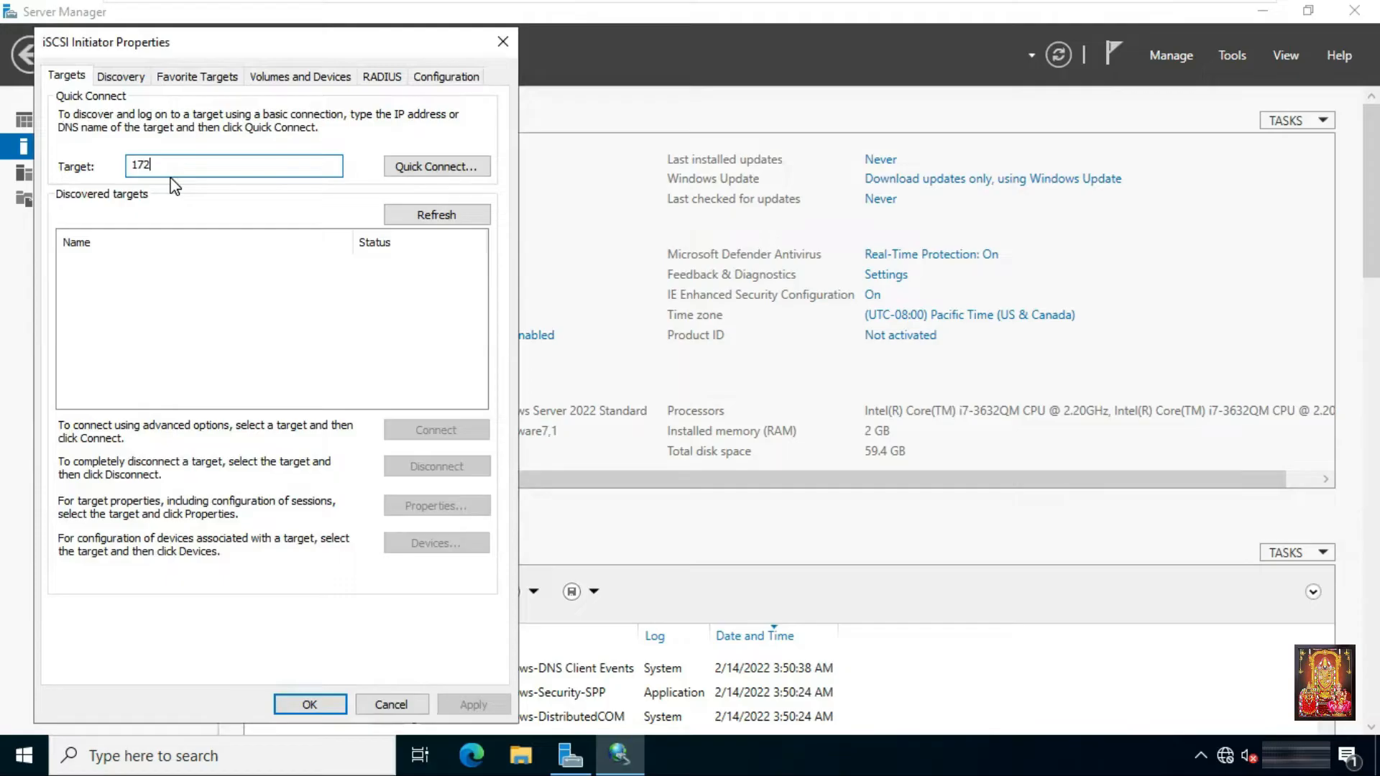
pyautogui.write('.16.0.')
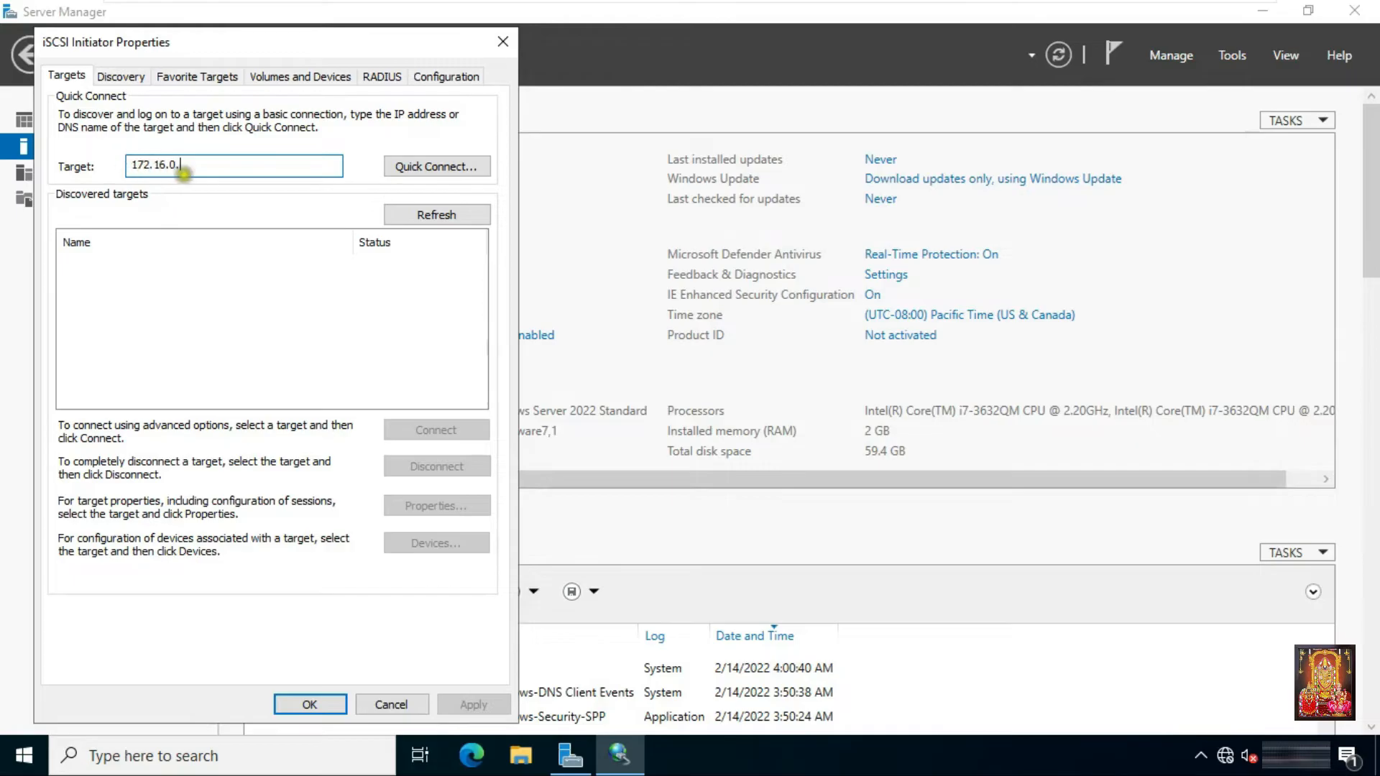
pyautogui.write('1')
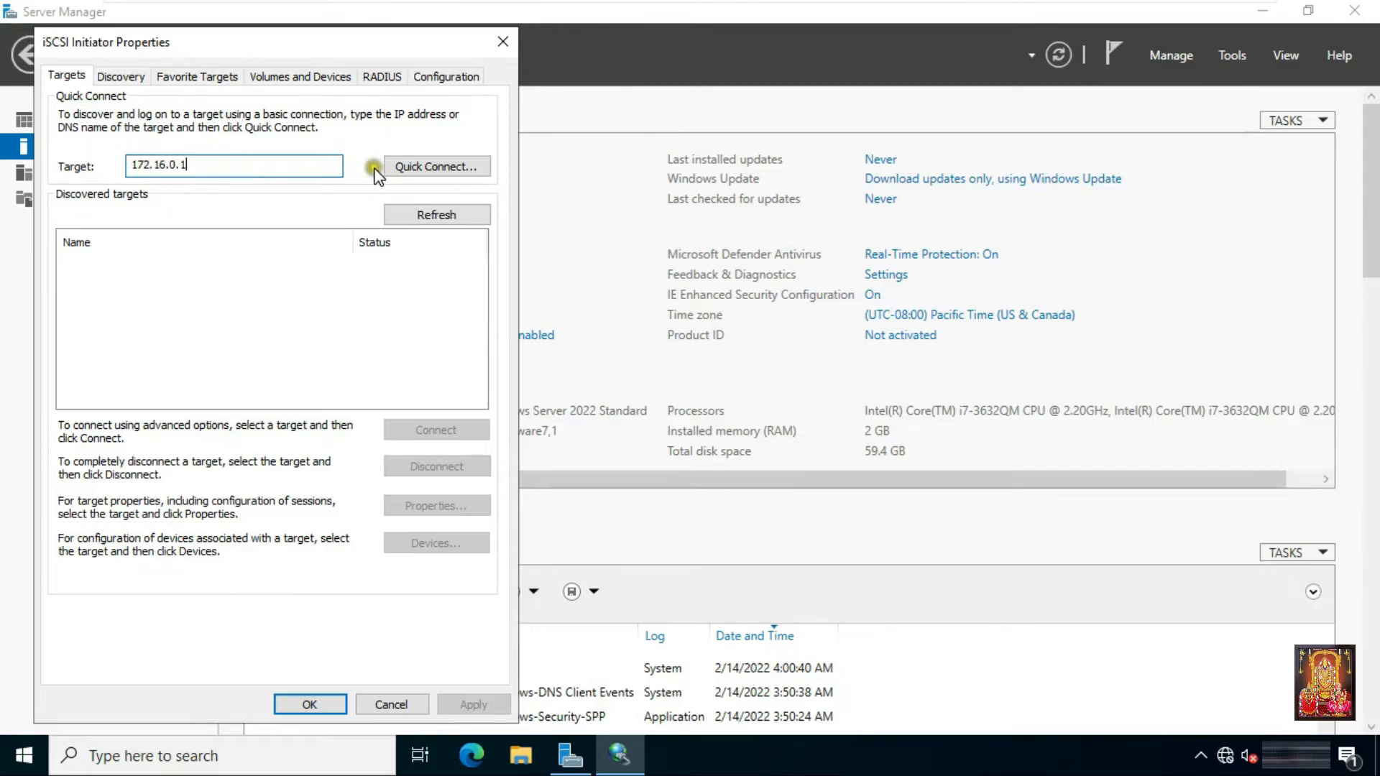
pyautogui.click(428, 170)
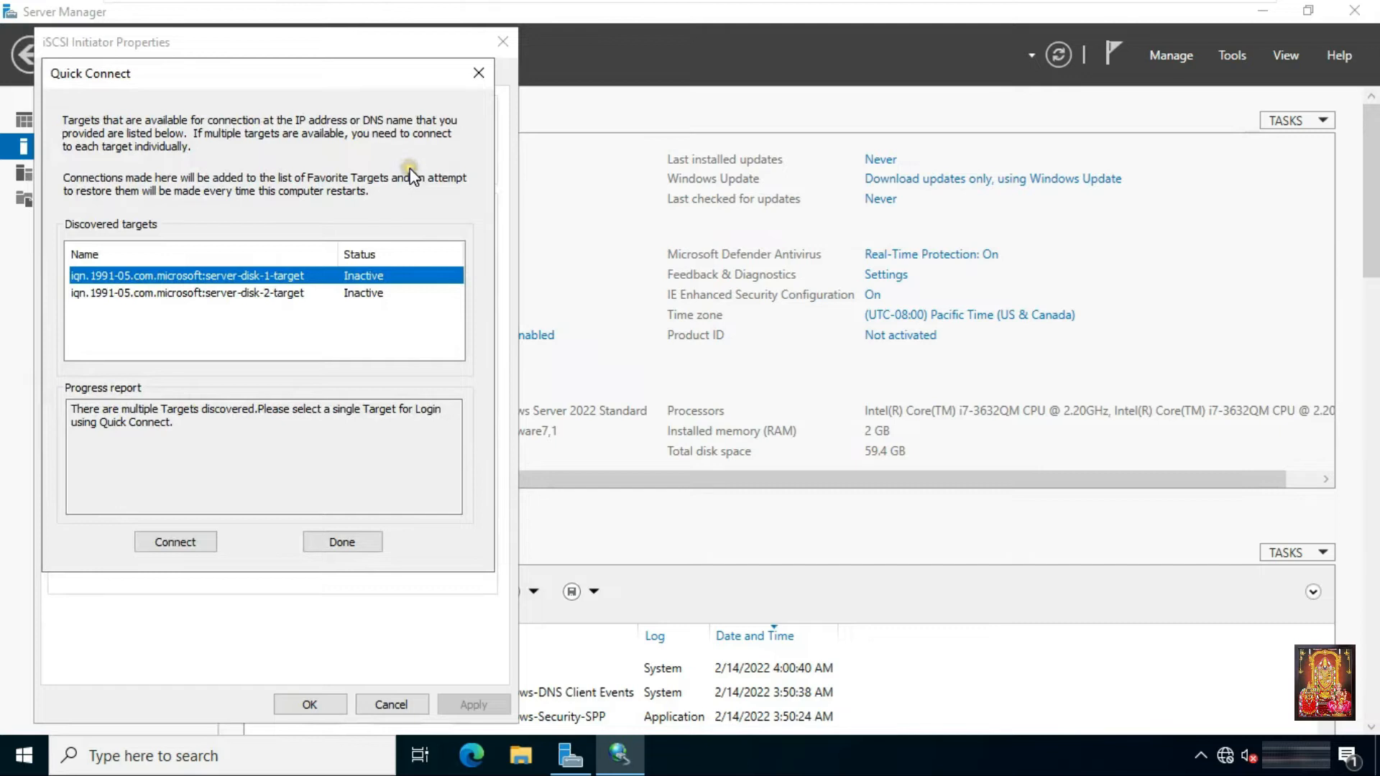
pyautogui.click(174, 543)
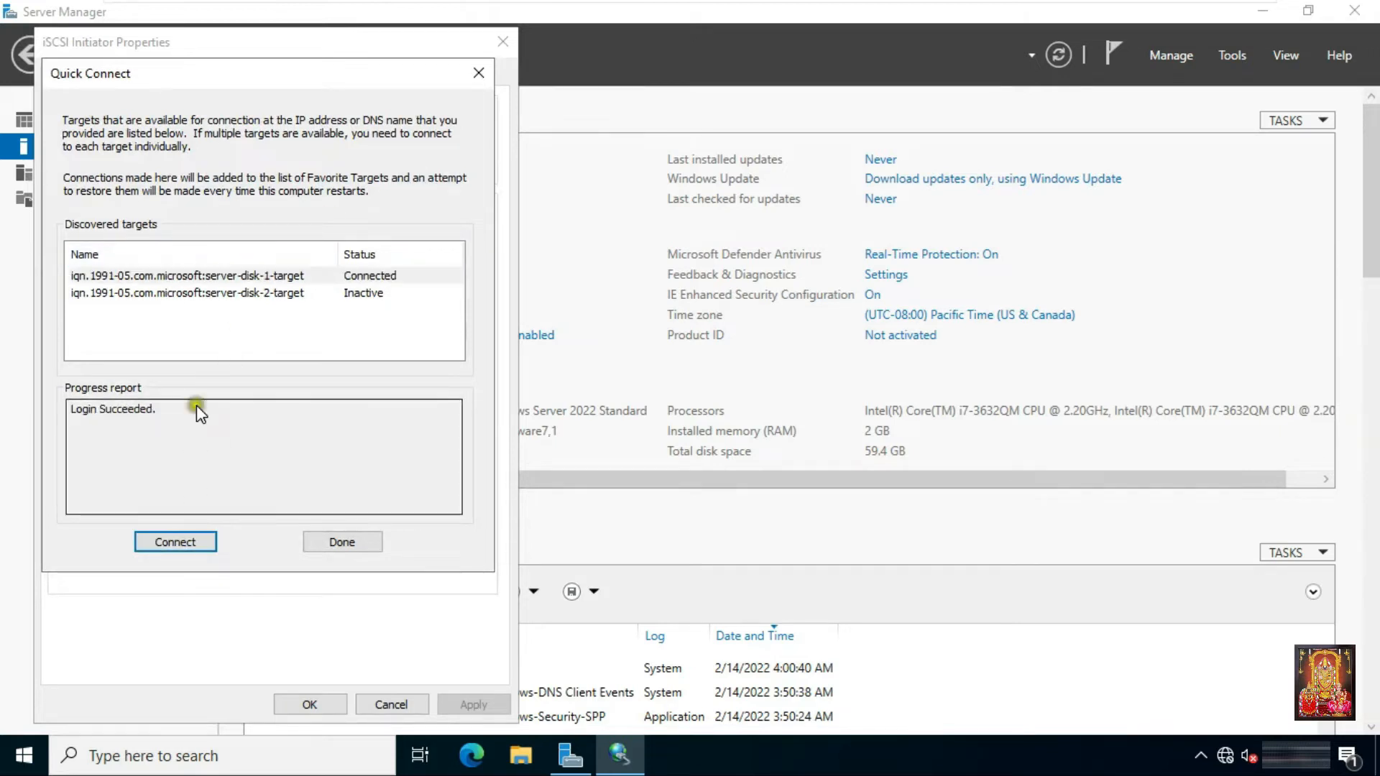
pyautogui.click(206, 294)
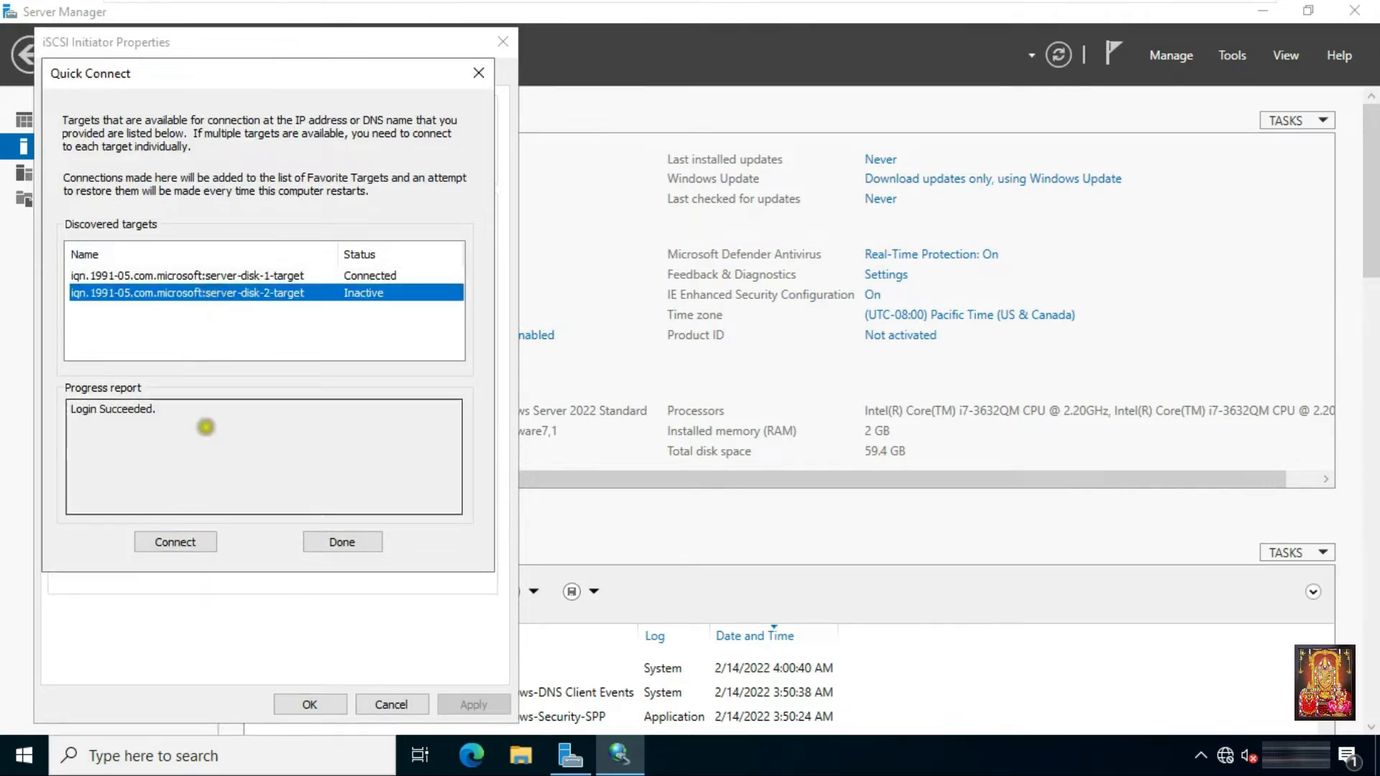
pyautogui.click(186, 543)
pyautogui.click(339, 544)
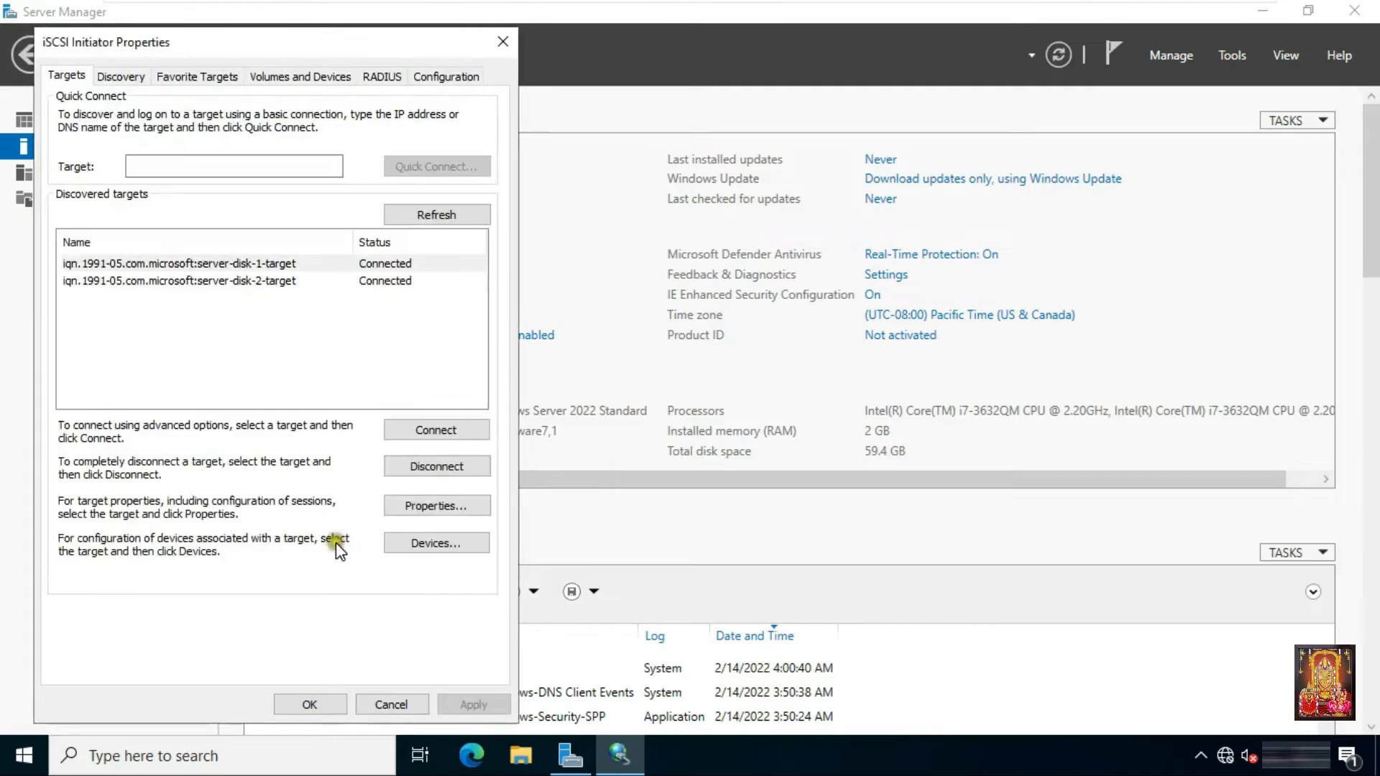
# - Auto-configure all available iSCSI volumes and devices, and confirm the initiator properties
pyautogui.click(313, 77)
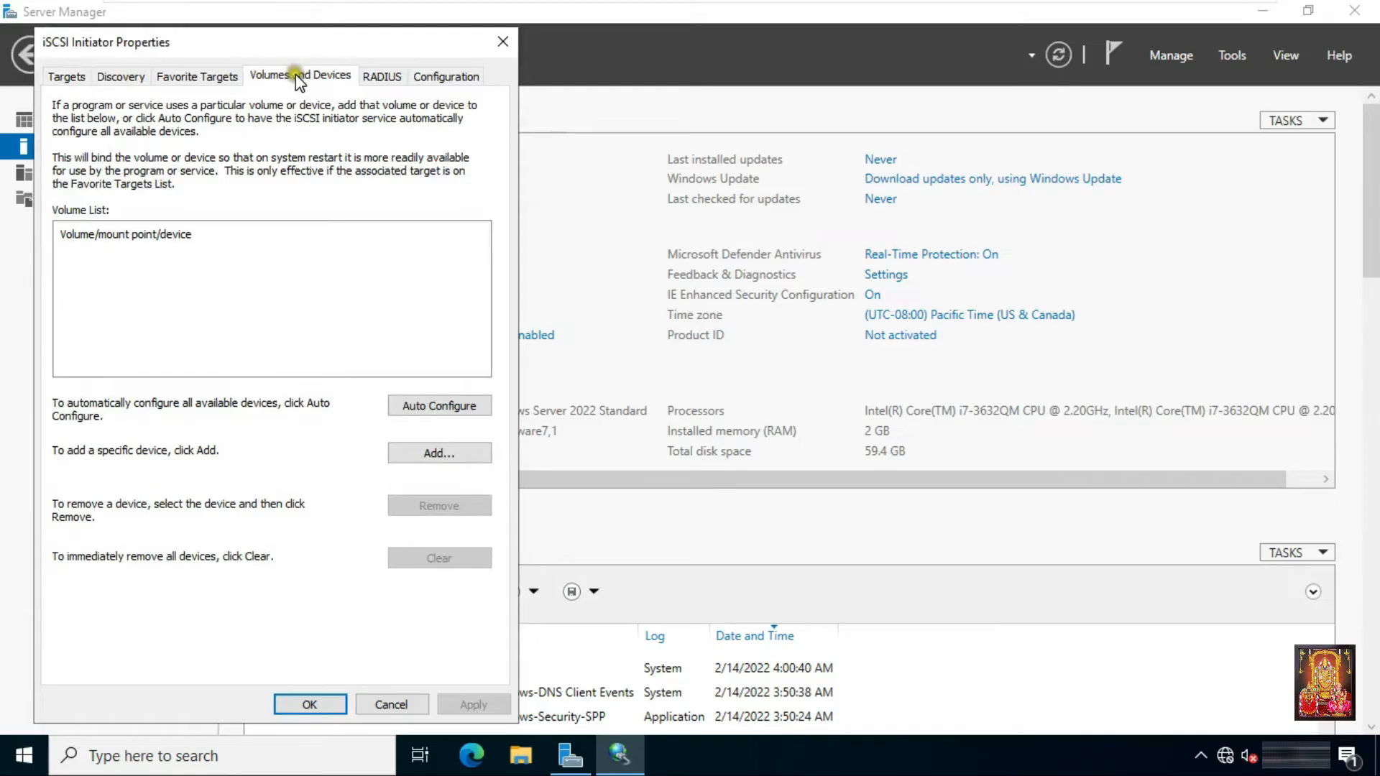
pyautogui.click(429, 407)
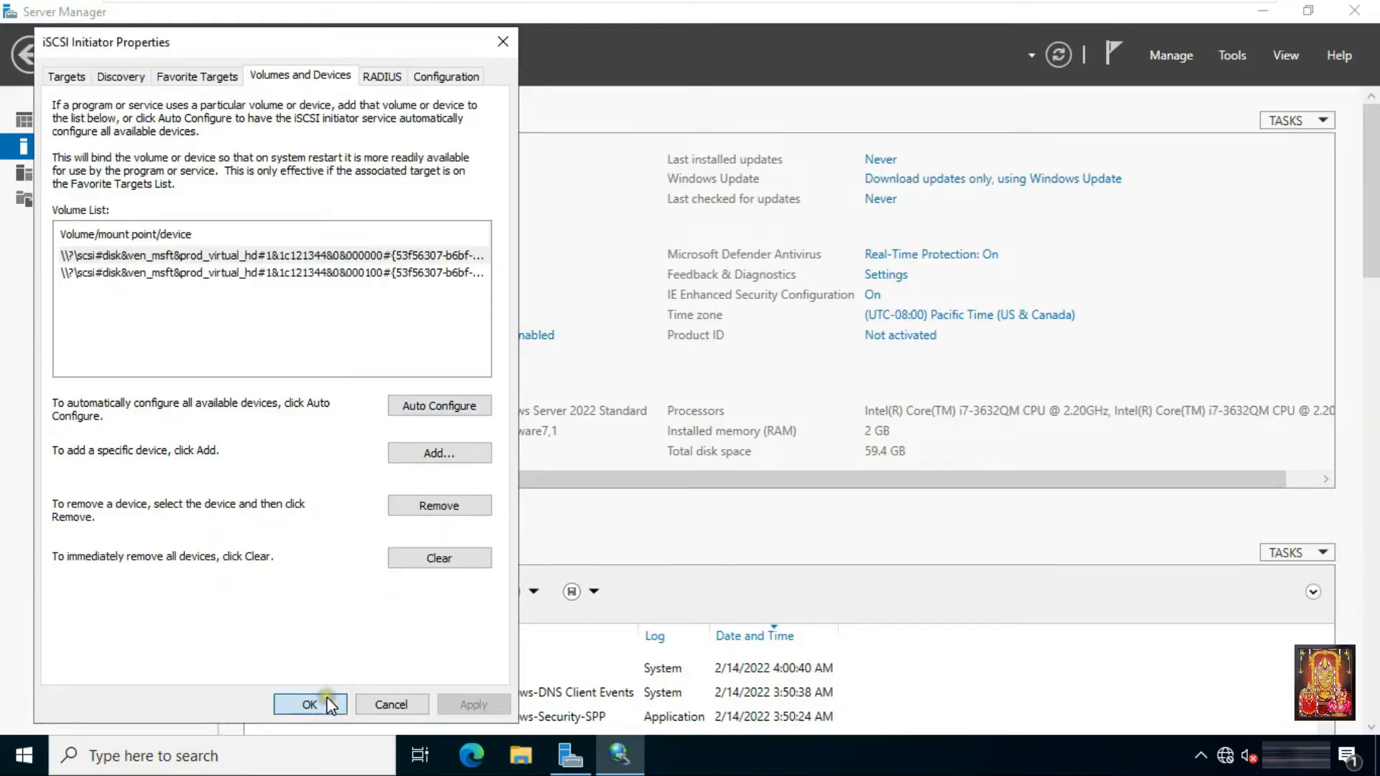
pyautogui.click(295, 702)
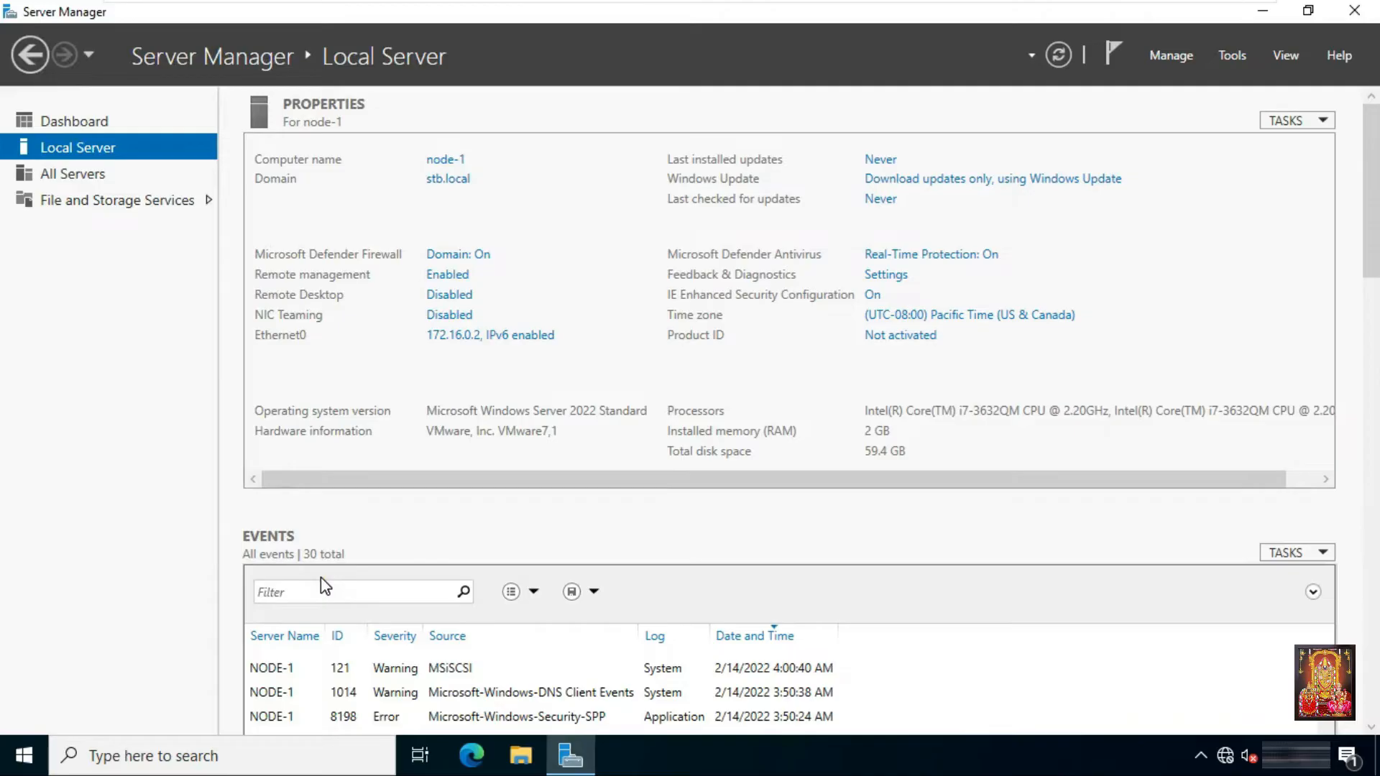
# - Open Disk Management on Node-1 by running diskmgmt.msc and maximize its window
pyautogui.rightClick(24, 755)
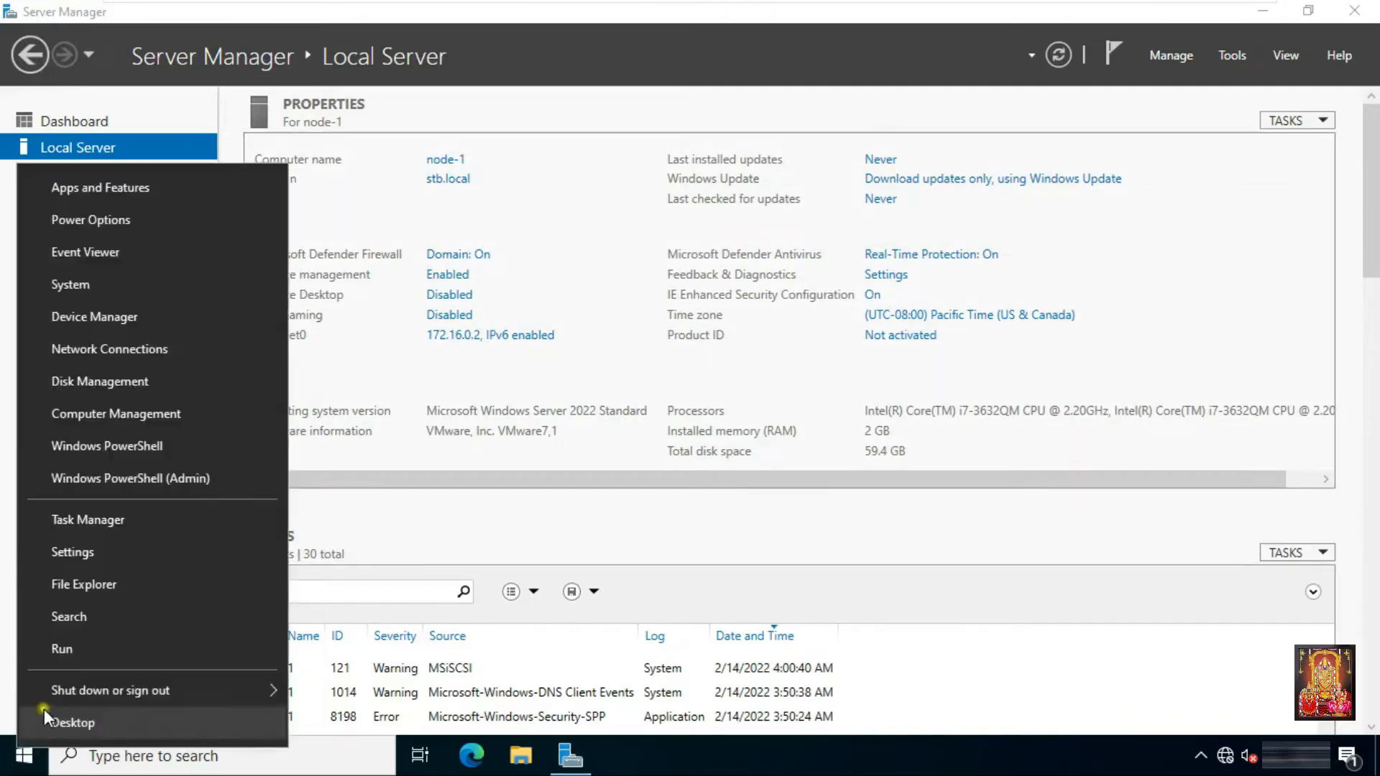
pyautogui.click(83, 638)
pyautogui.write('diskmgmt.msc')
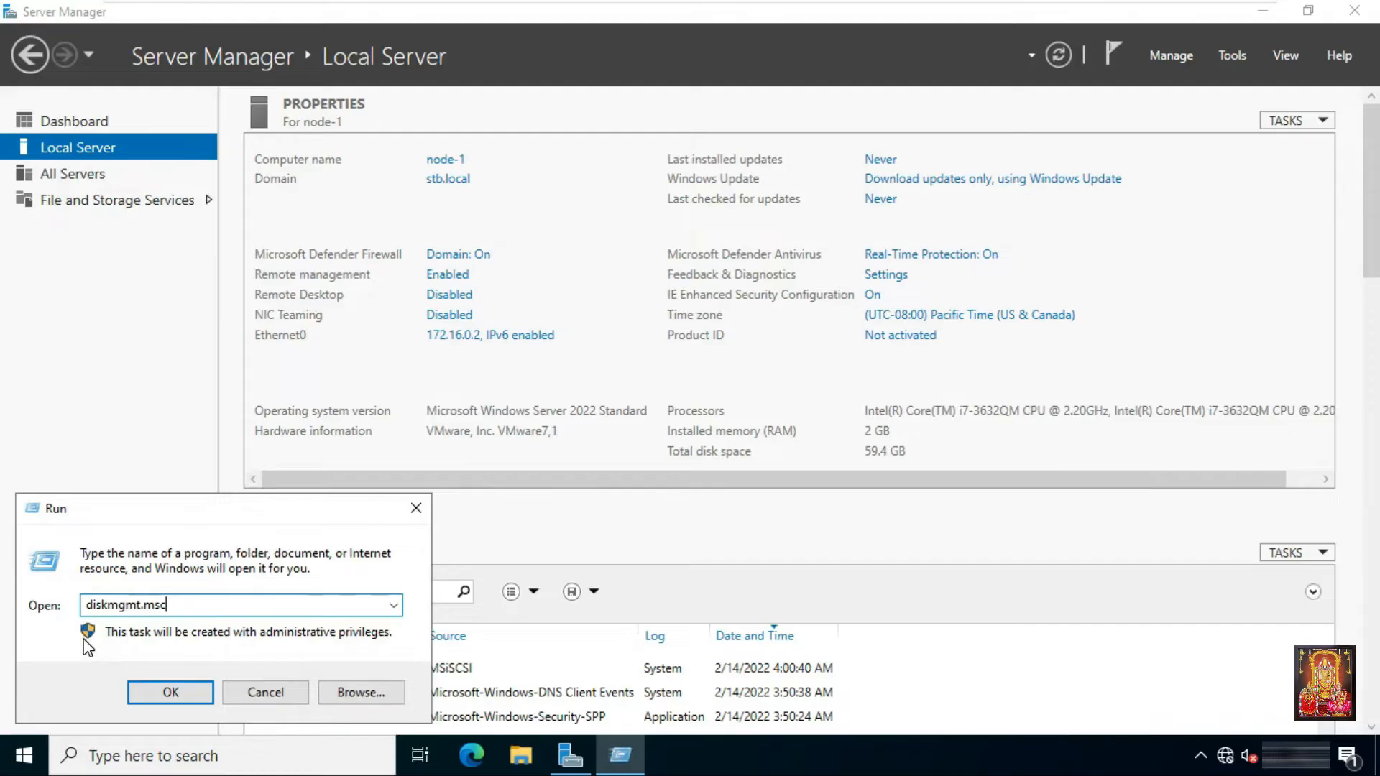
pyautogui.press('Return')
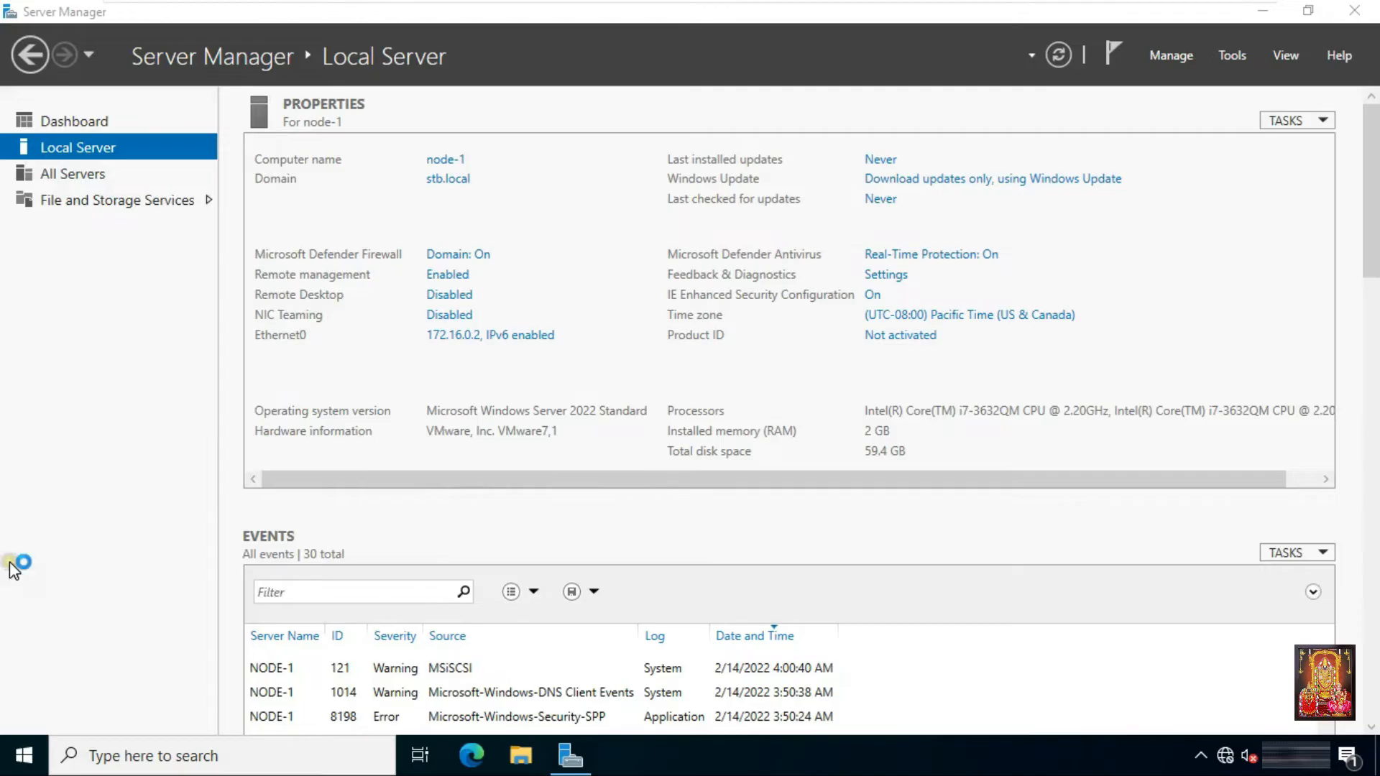
pyautogui.click(828, 113)
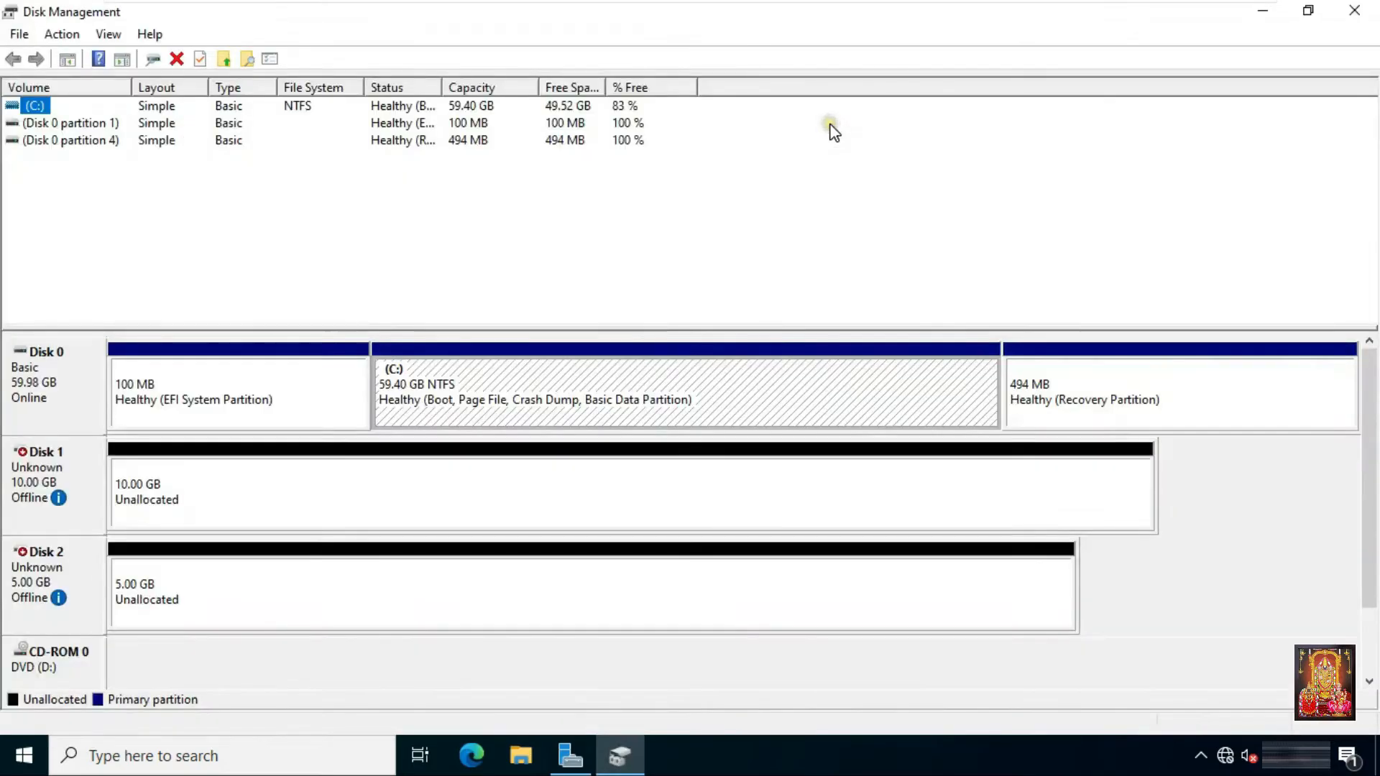
# - Bring the offline 10 GB Disk 1 and 5 GB Disk 2 online
pyautogui.rightClick(41, 466)
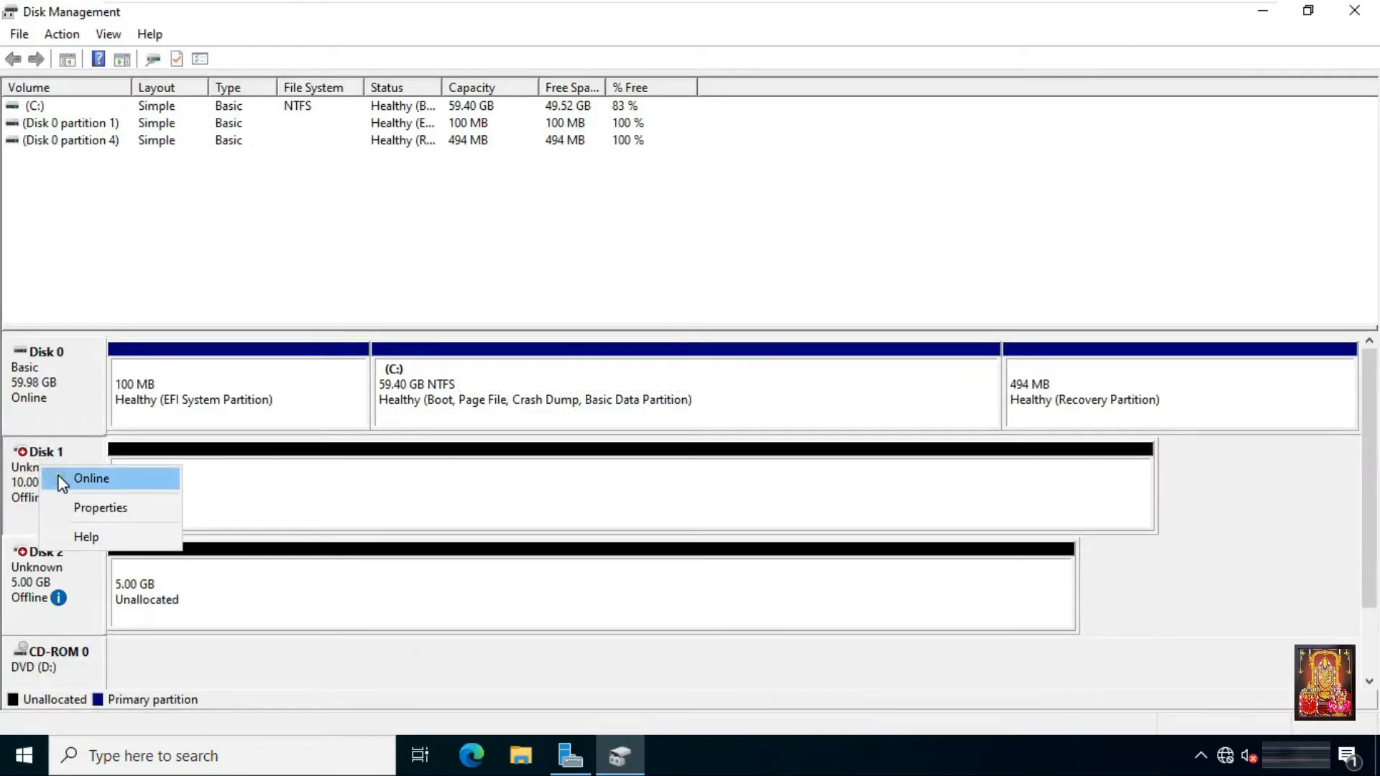
pyautogui.click(59, 478)
pyautogui.rightClick(44, 561)
pyautogui.click(74, 563)
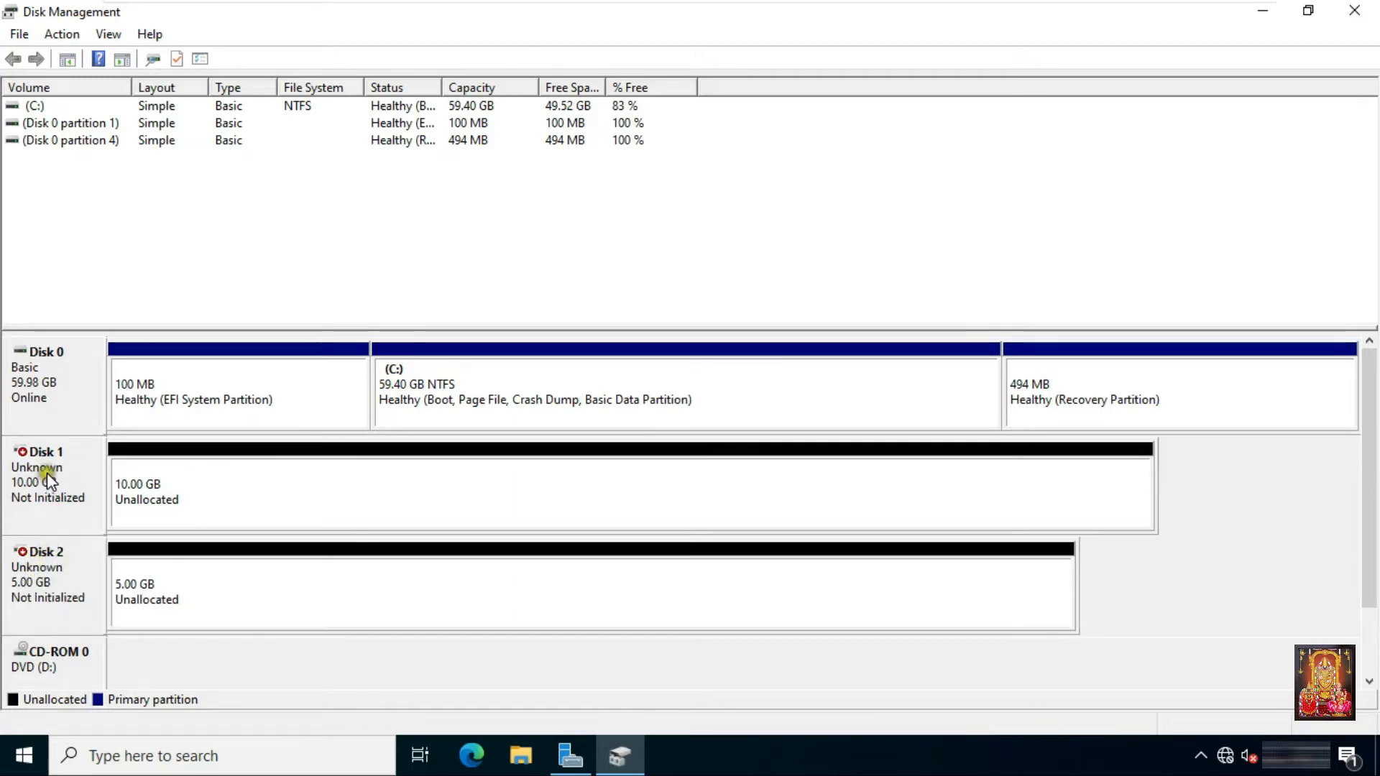
# - Initialize Disk 1 and Disk 2 with the MBR (Master Boot Record) partition style
pyautogui.rightClick(46, 473)
pyautogui.click(73, 477)
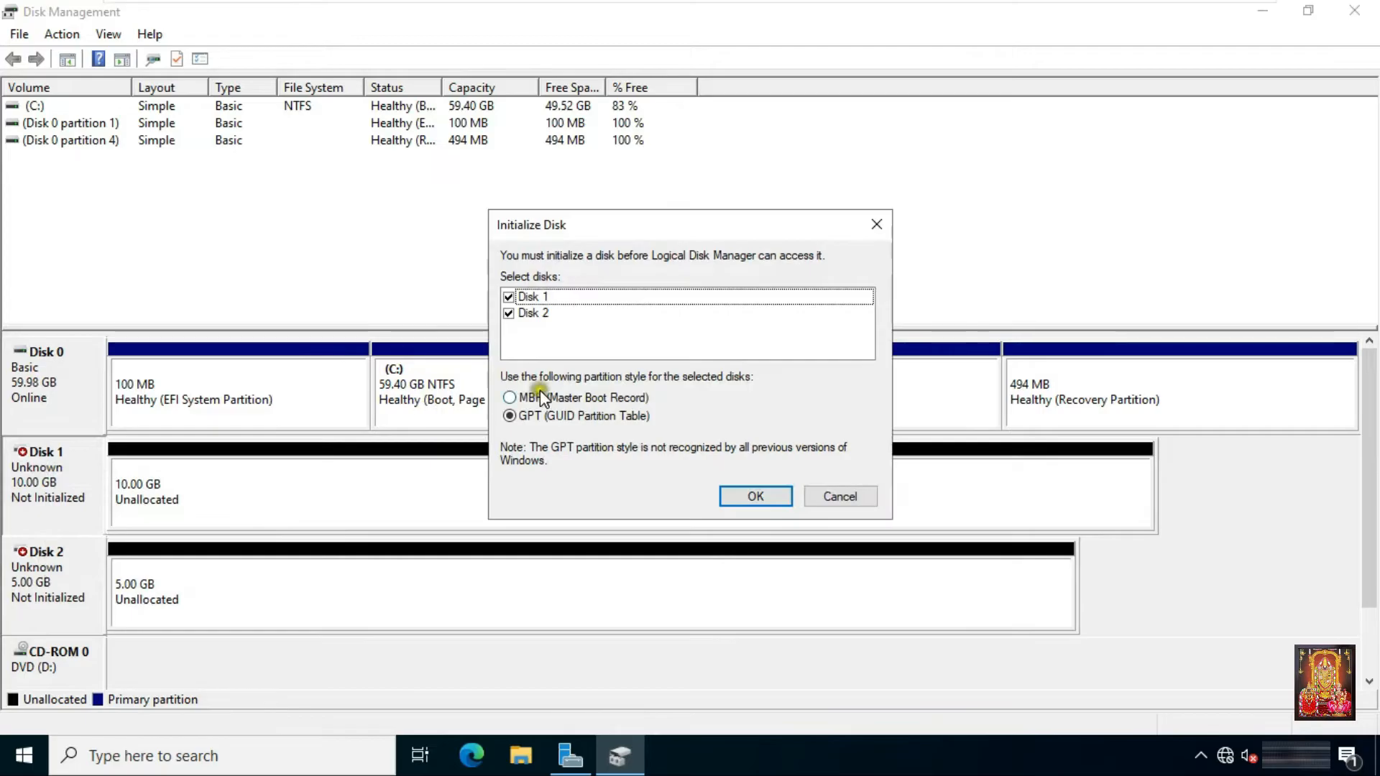
pyautogui.click(578, 398)
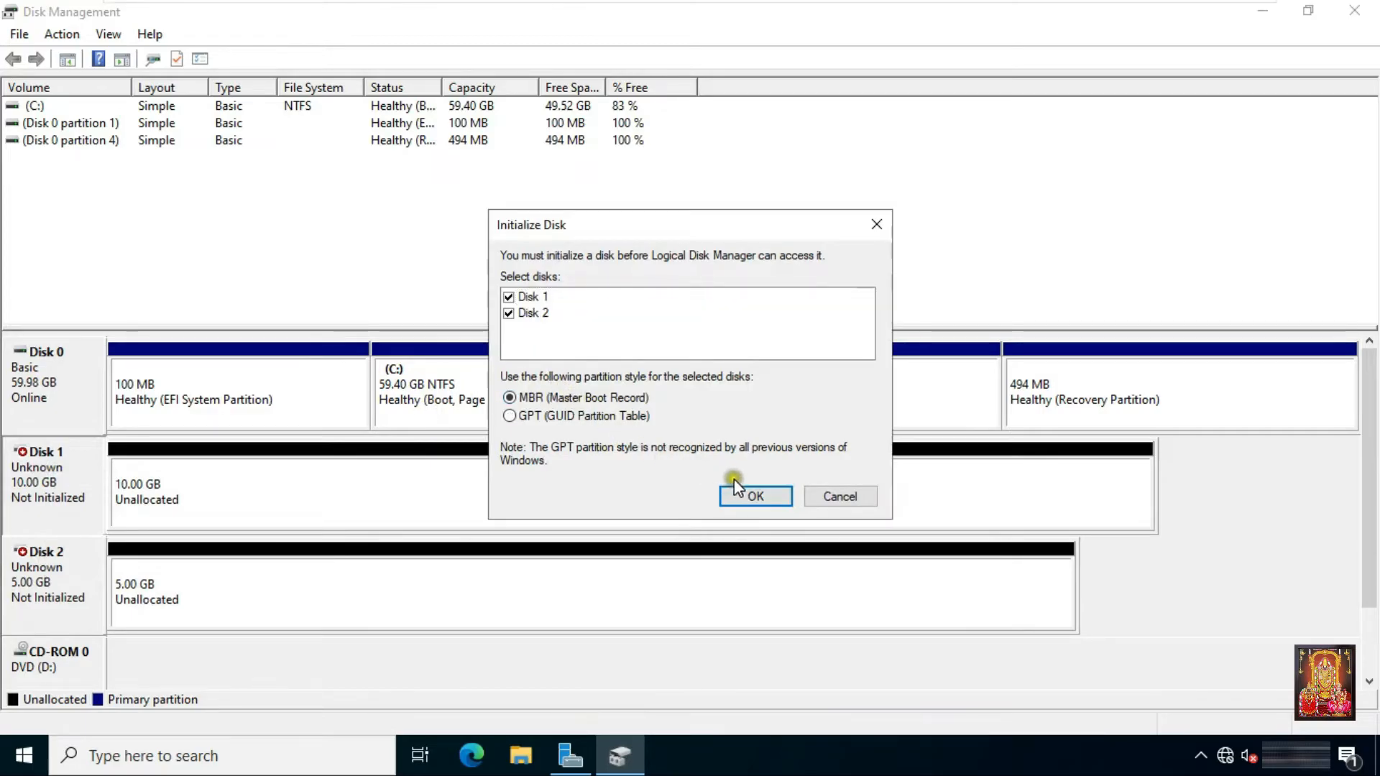
pyautogui.click(744, 496)
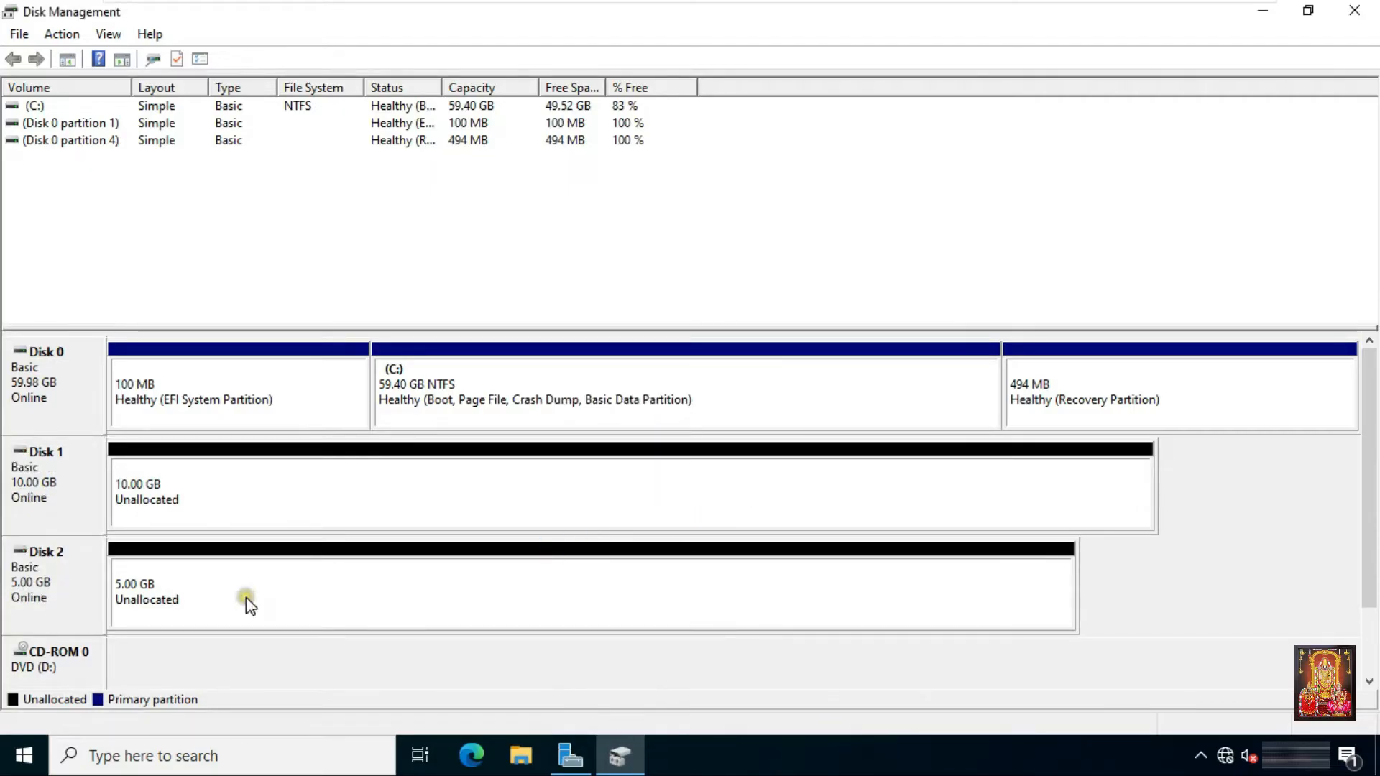
# - Create a 10237 MB simple volume on Disk 1 with drive letter E, quick-formatted as NTFS and labelled Data
pyautogui.click(212, 580)
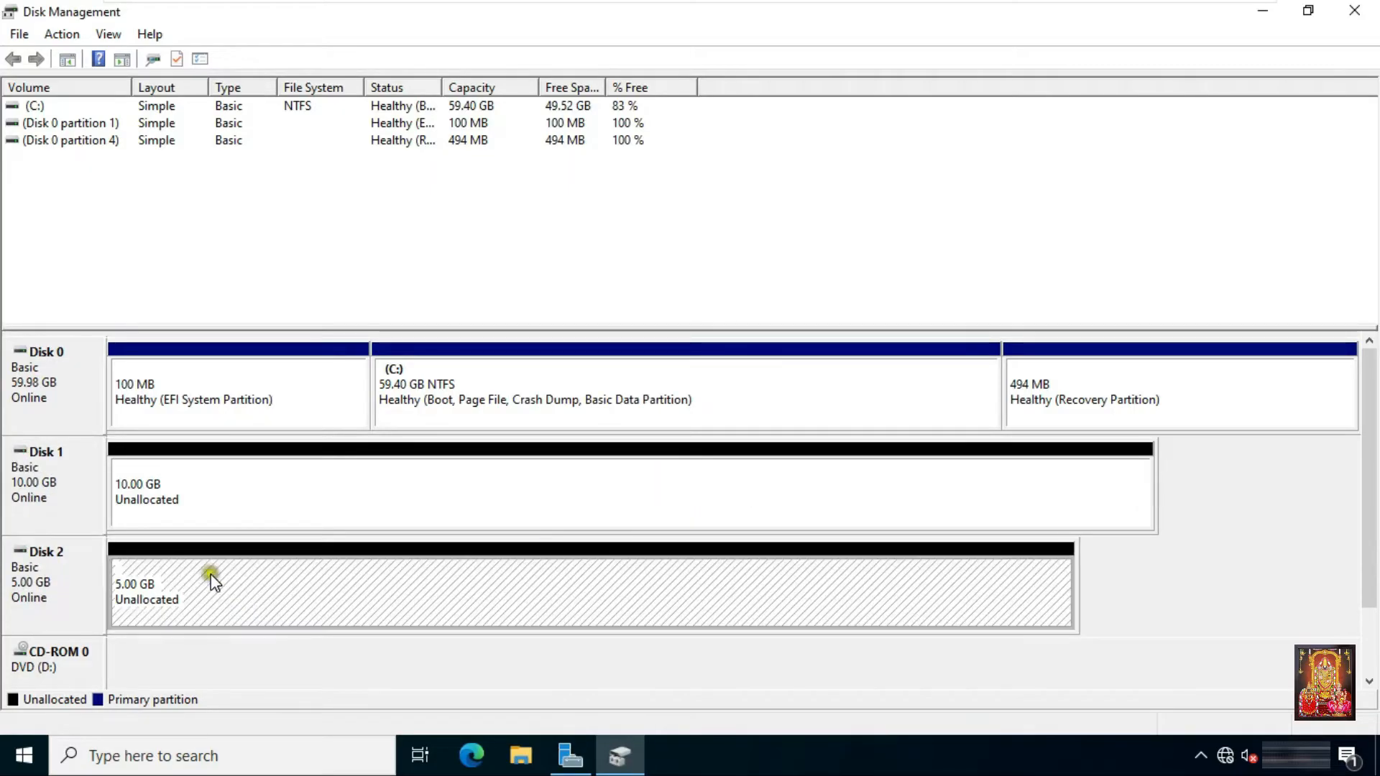
pyautogui.rightClick(188, 479)
pyautogui.click(235, 492)
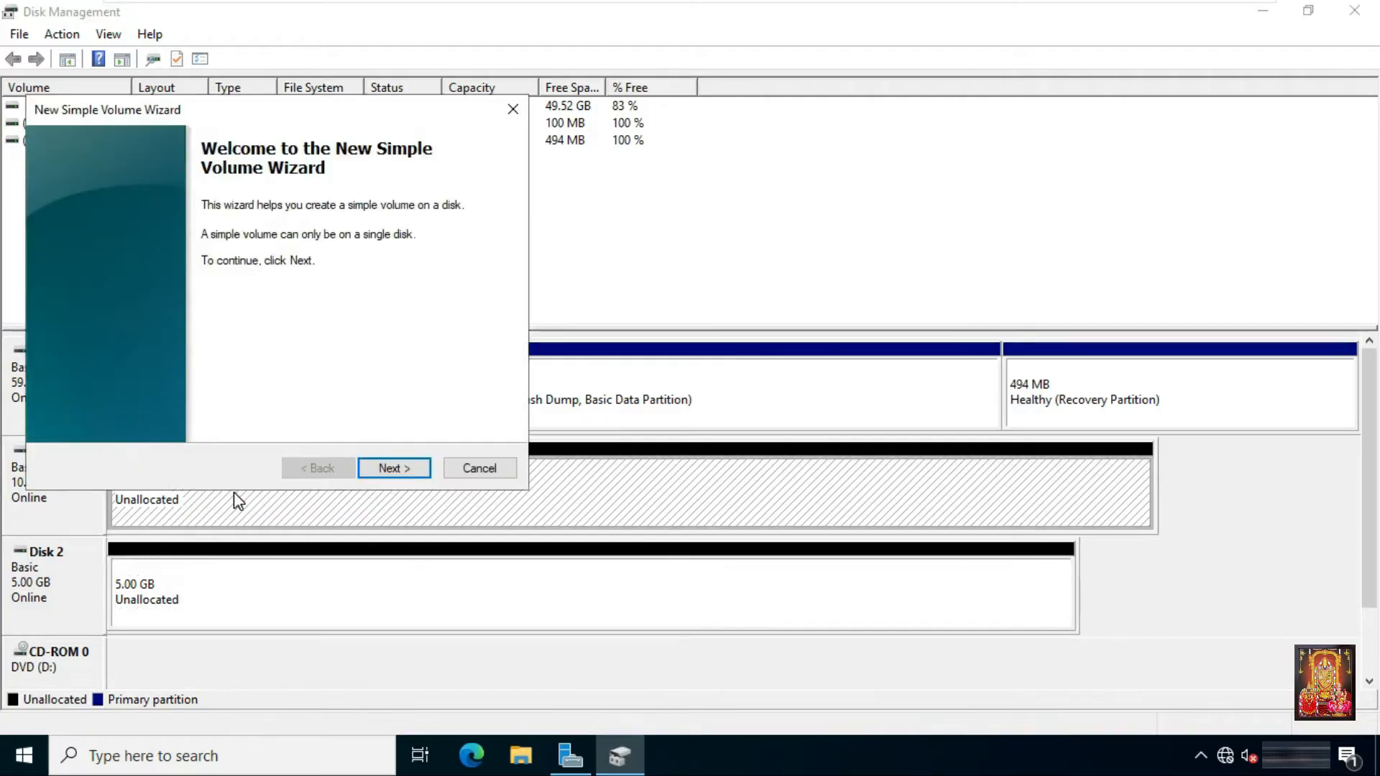
pyautogui.click(413, 469)
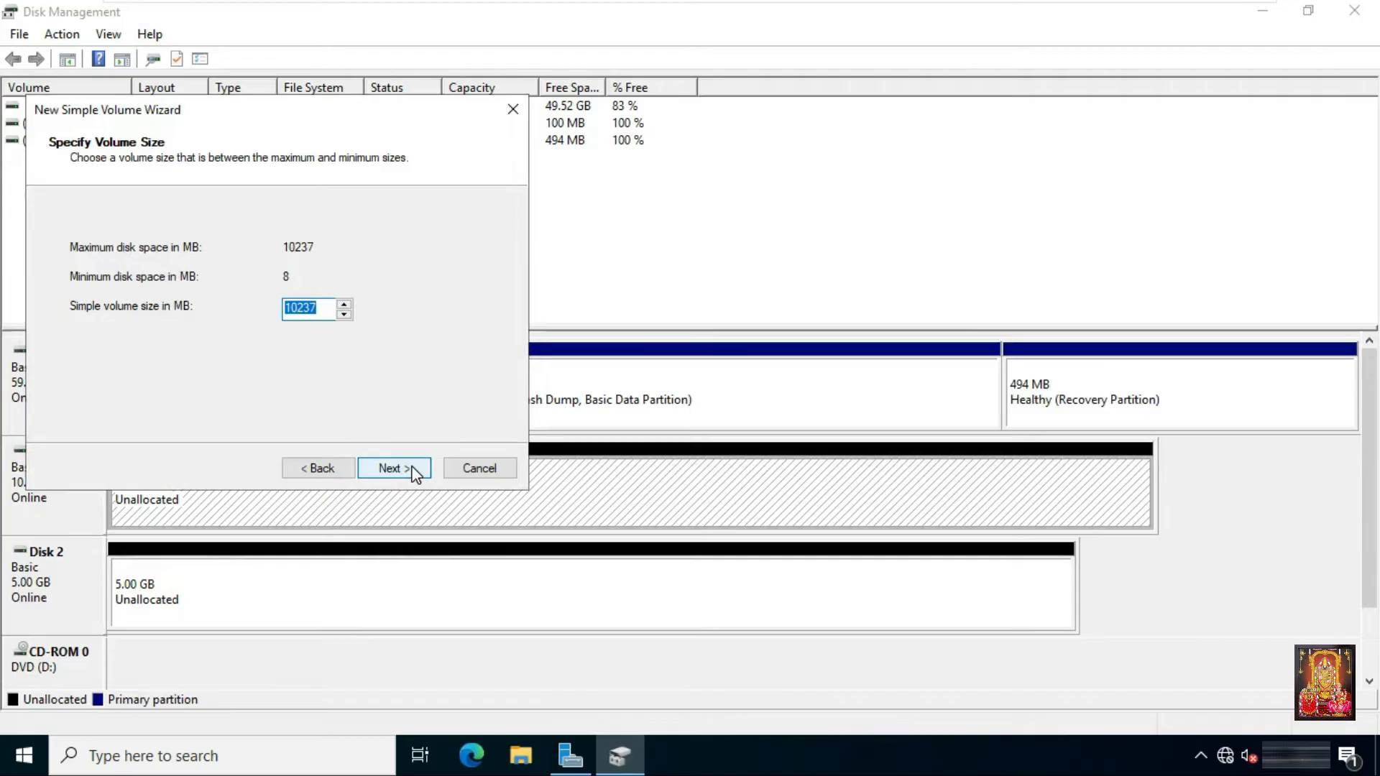
pyautogui.click(414, 472)
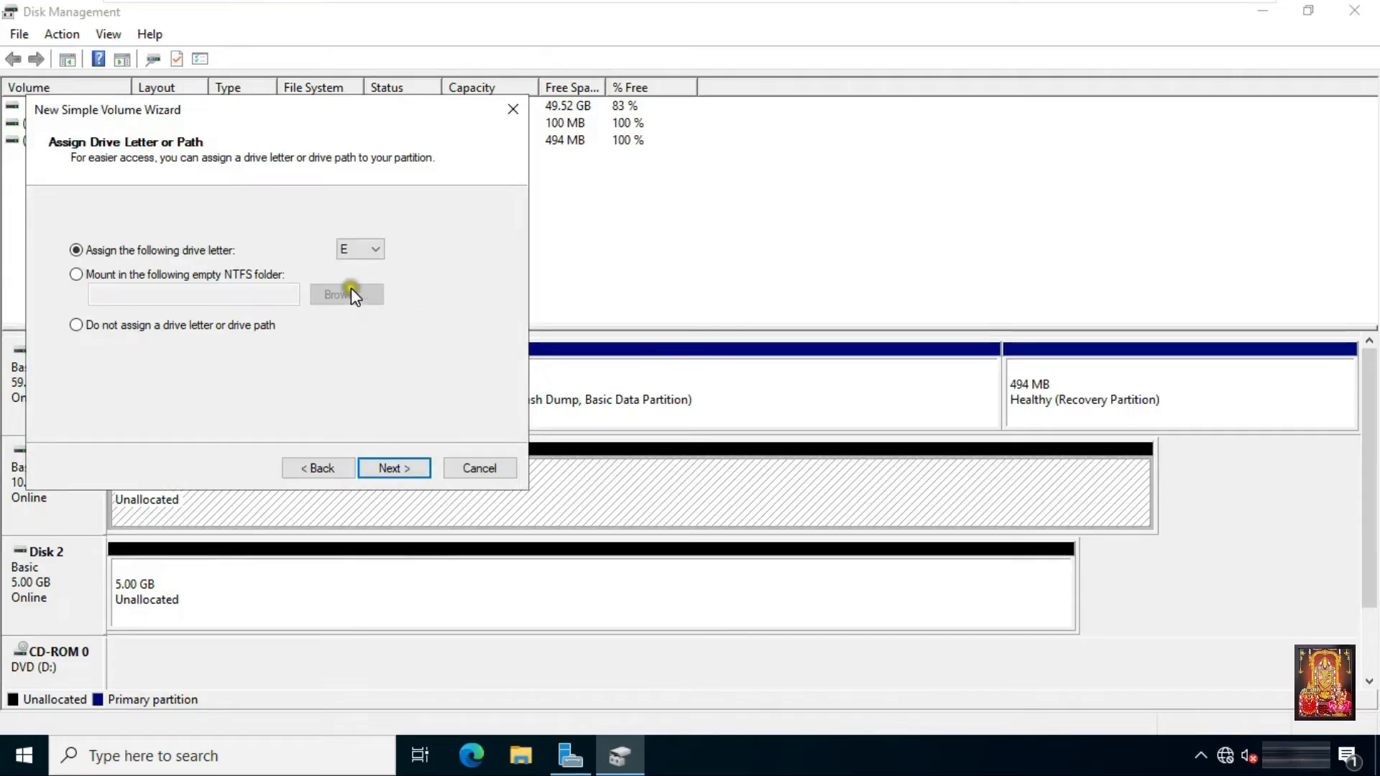
pyautogui.click(391, 468)
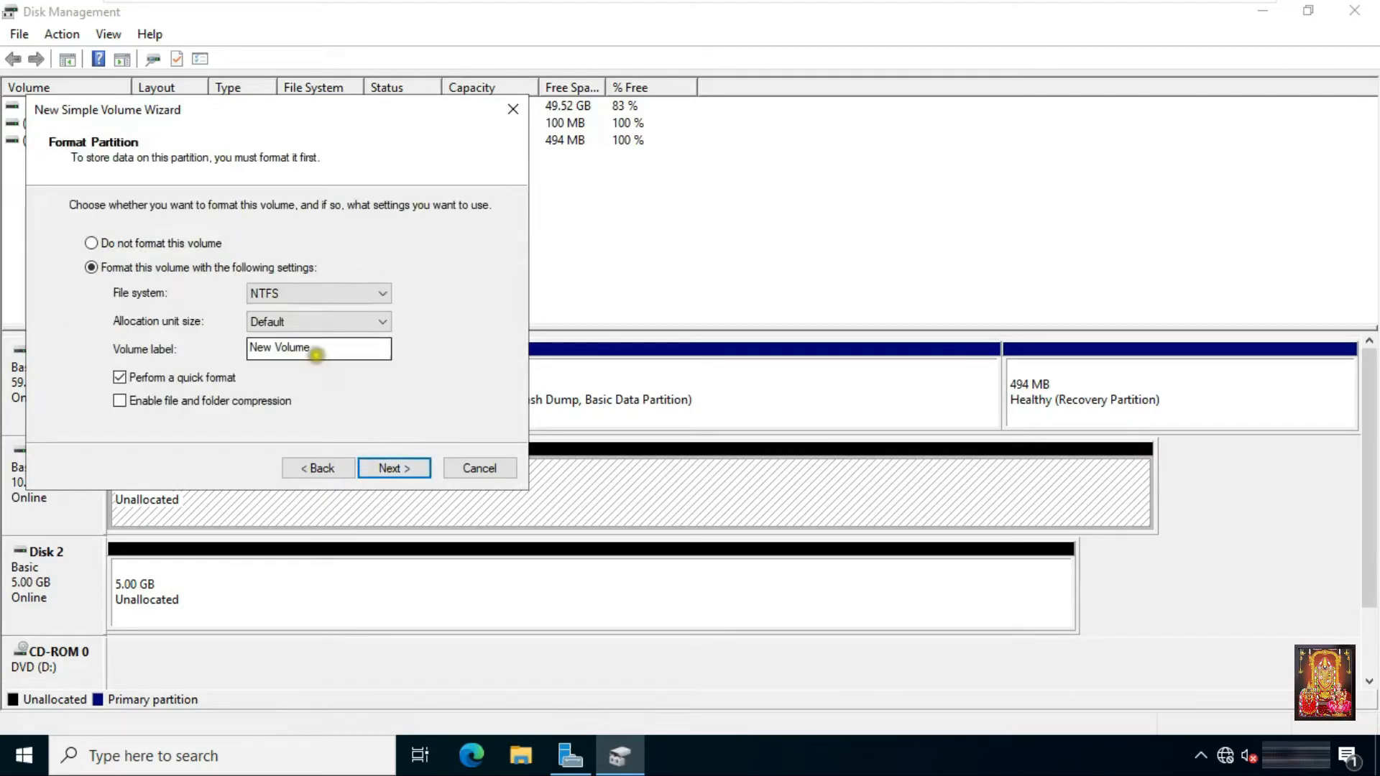
pyautogui.moveTo(317, 348); pyautogui.dragTo(256, 349)
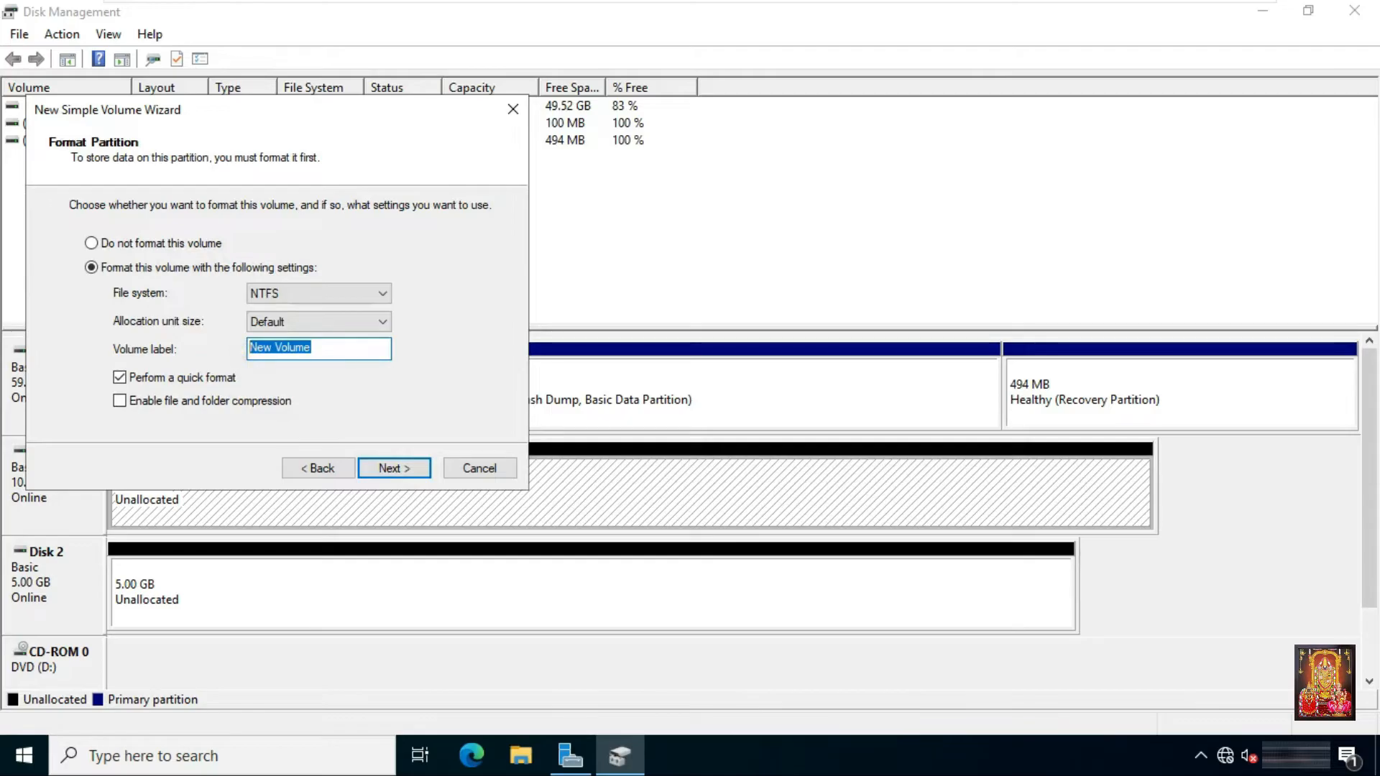
pyautogui.write('Data')
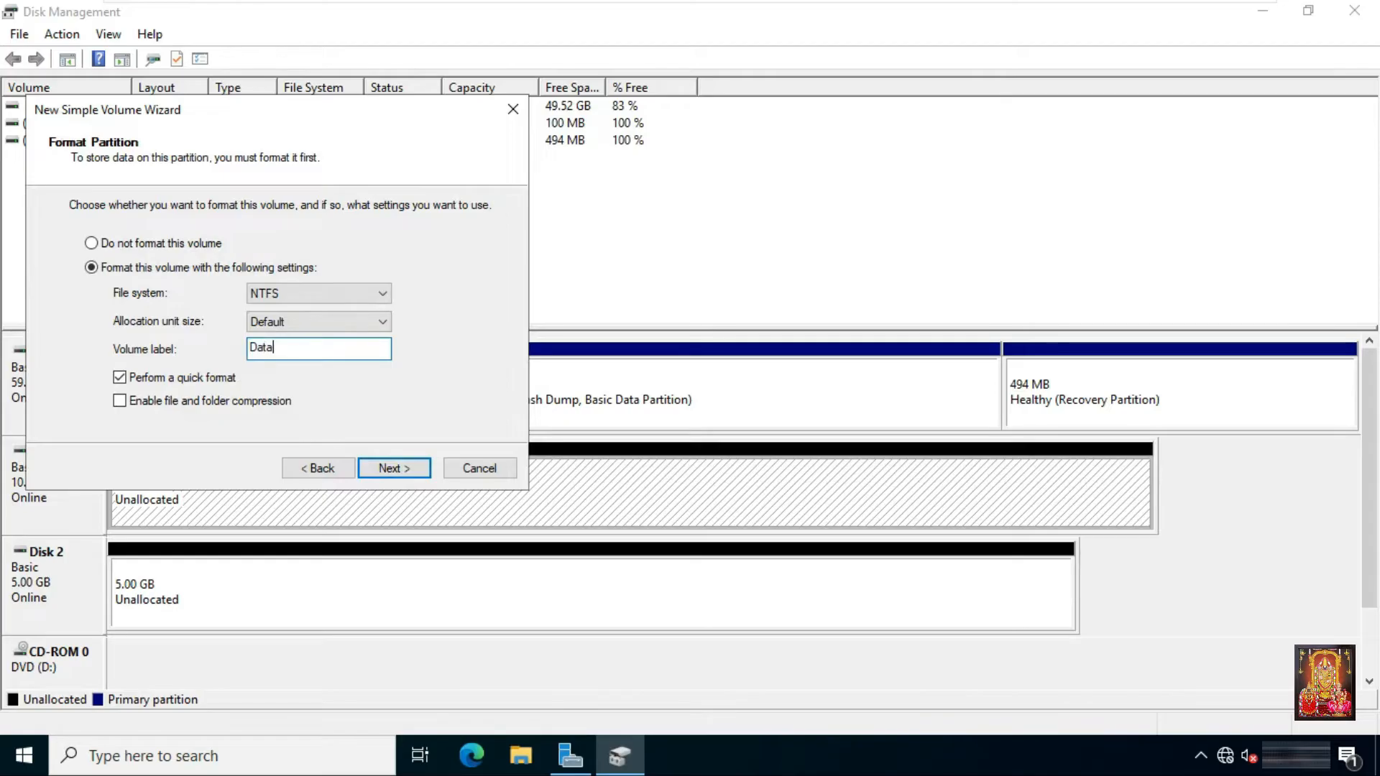
pyautogui.click(404, 474)
pyautogui.click(405, 468)
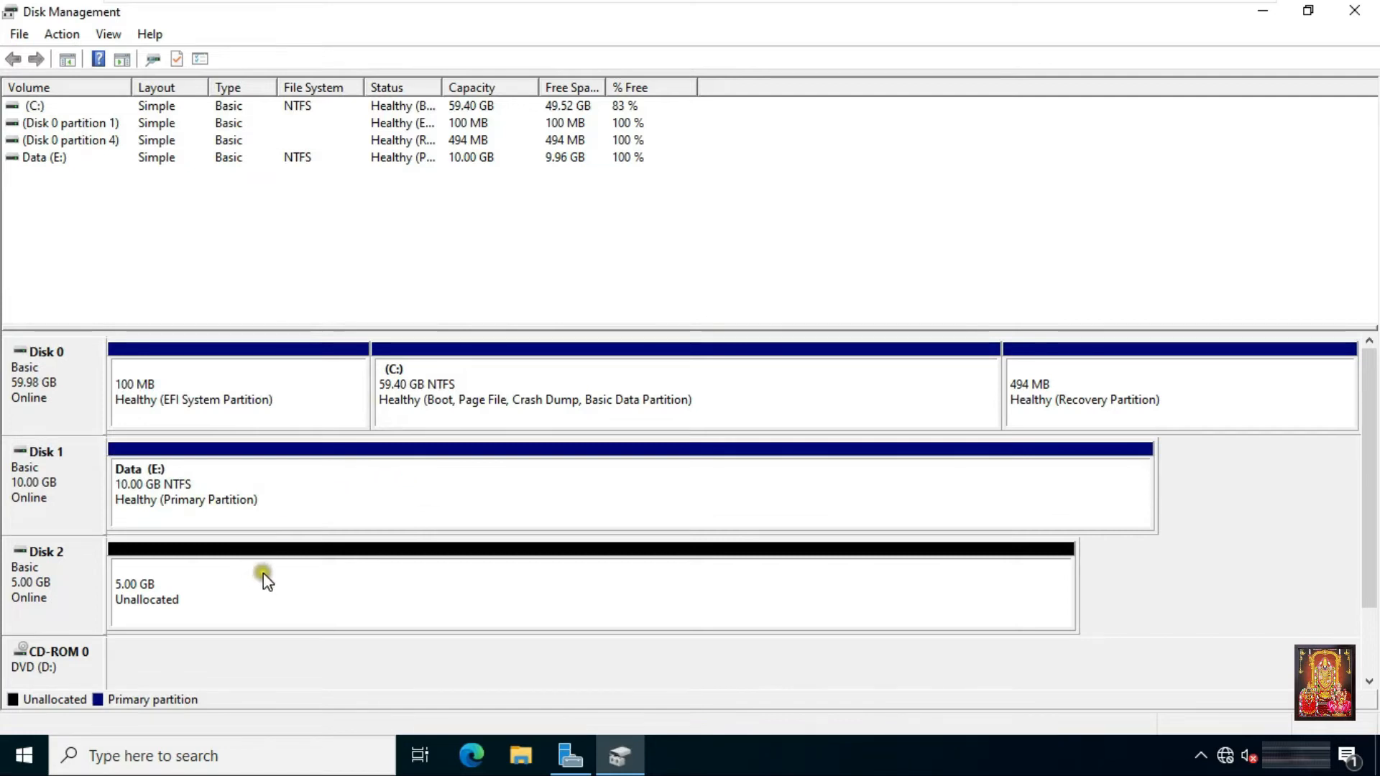
# - Create a 5117 MB simple volume on Disk 2 with drive letter Q, quick-formatted as NTFS and labelled Quorum
pyautogui.rightClick(169, 581)
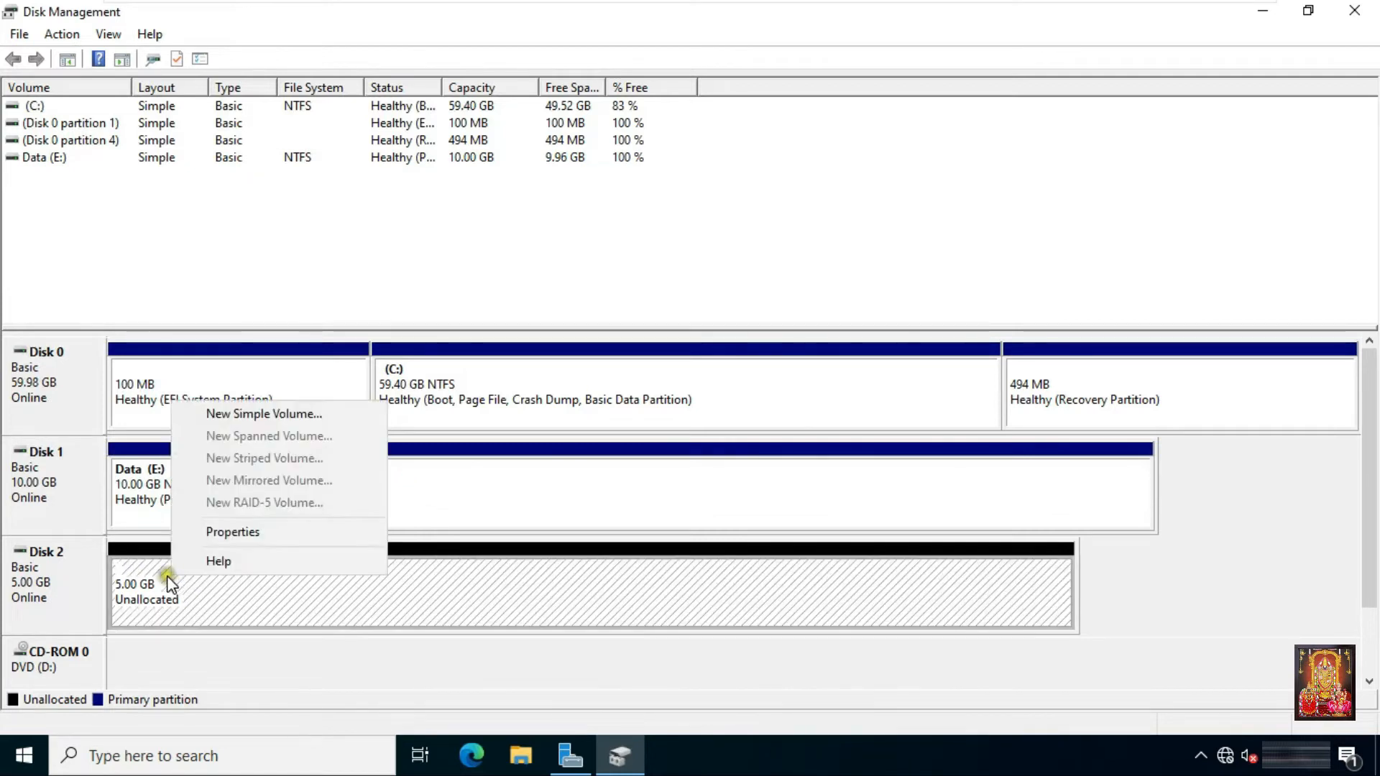
pyautogui.click(245, 413)
pyautogui.click(386, 471)
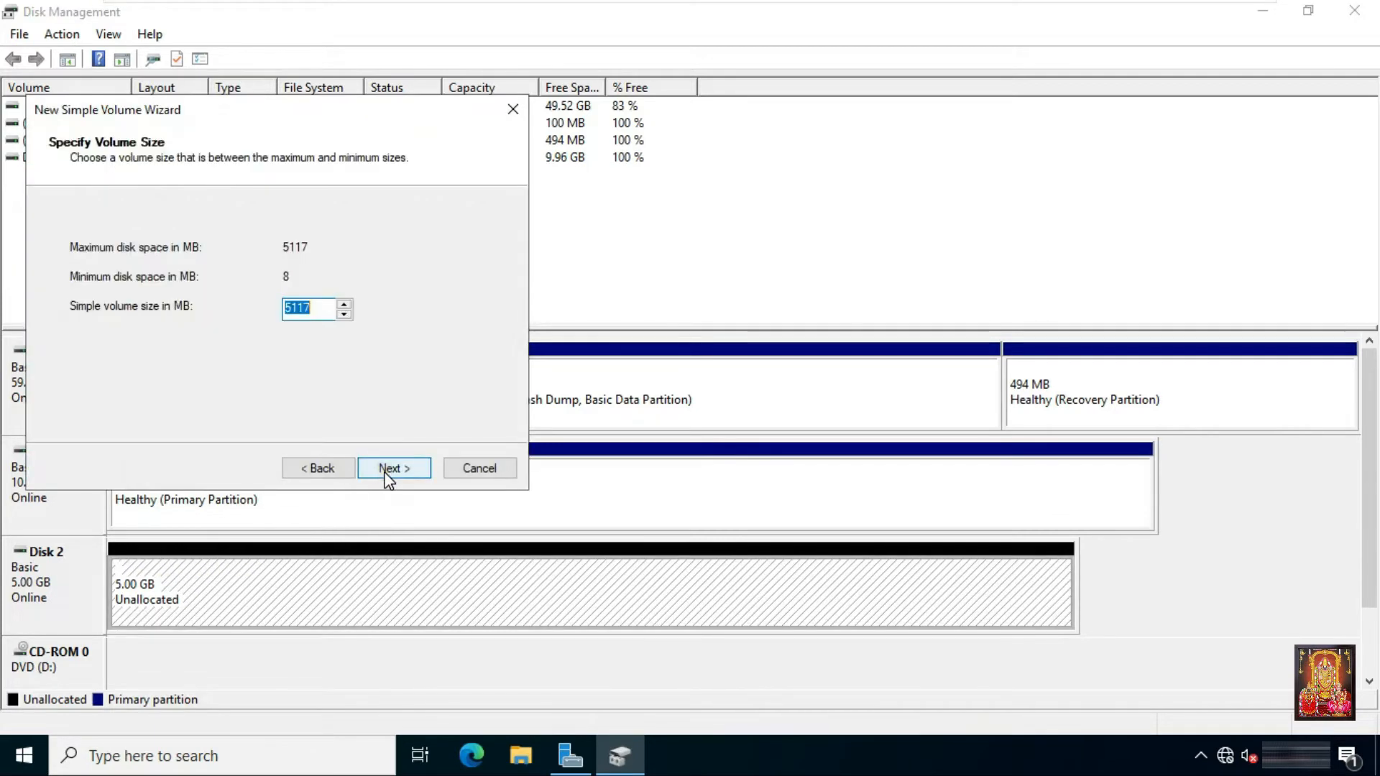
pyautogui.click(388, 471)
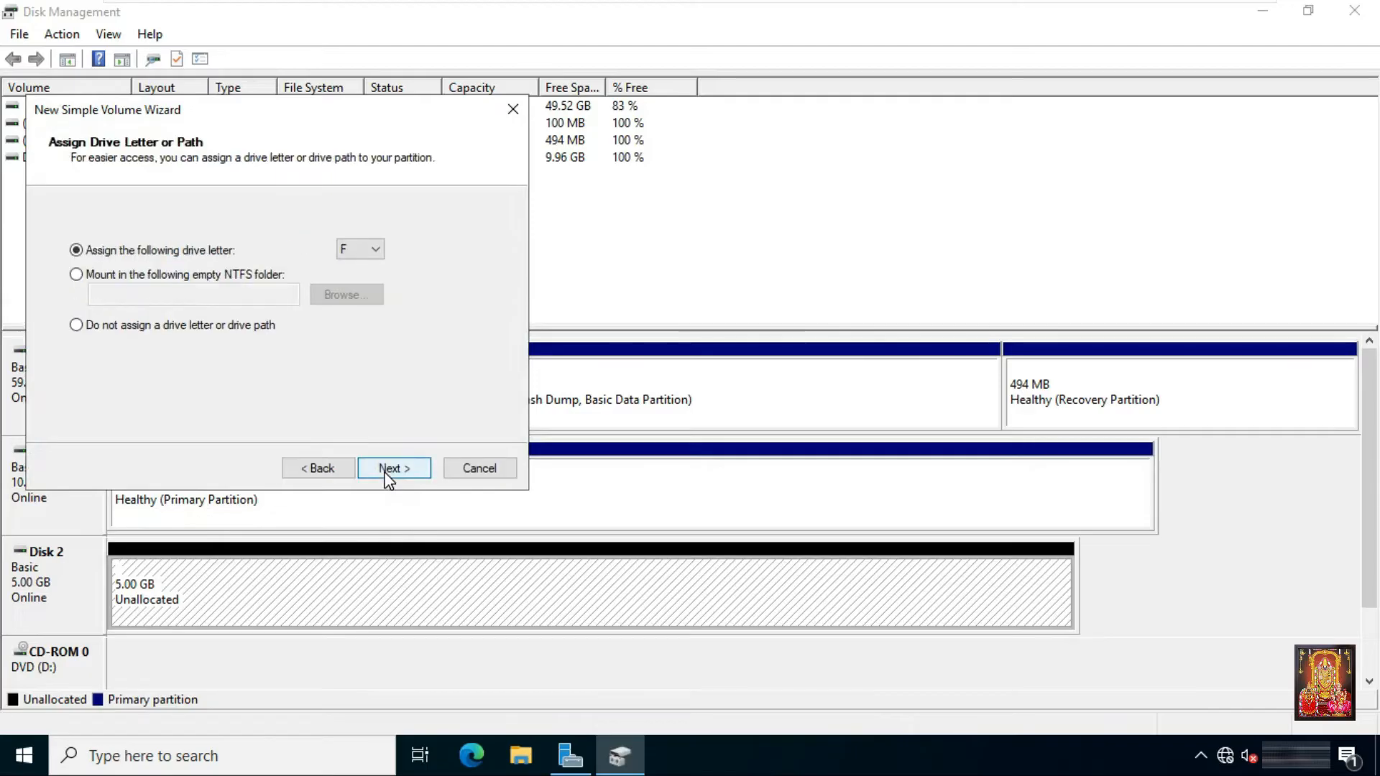
pyautogui.click(375, 249)
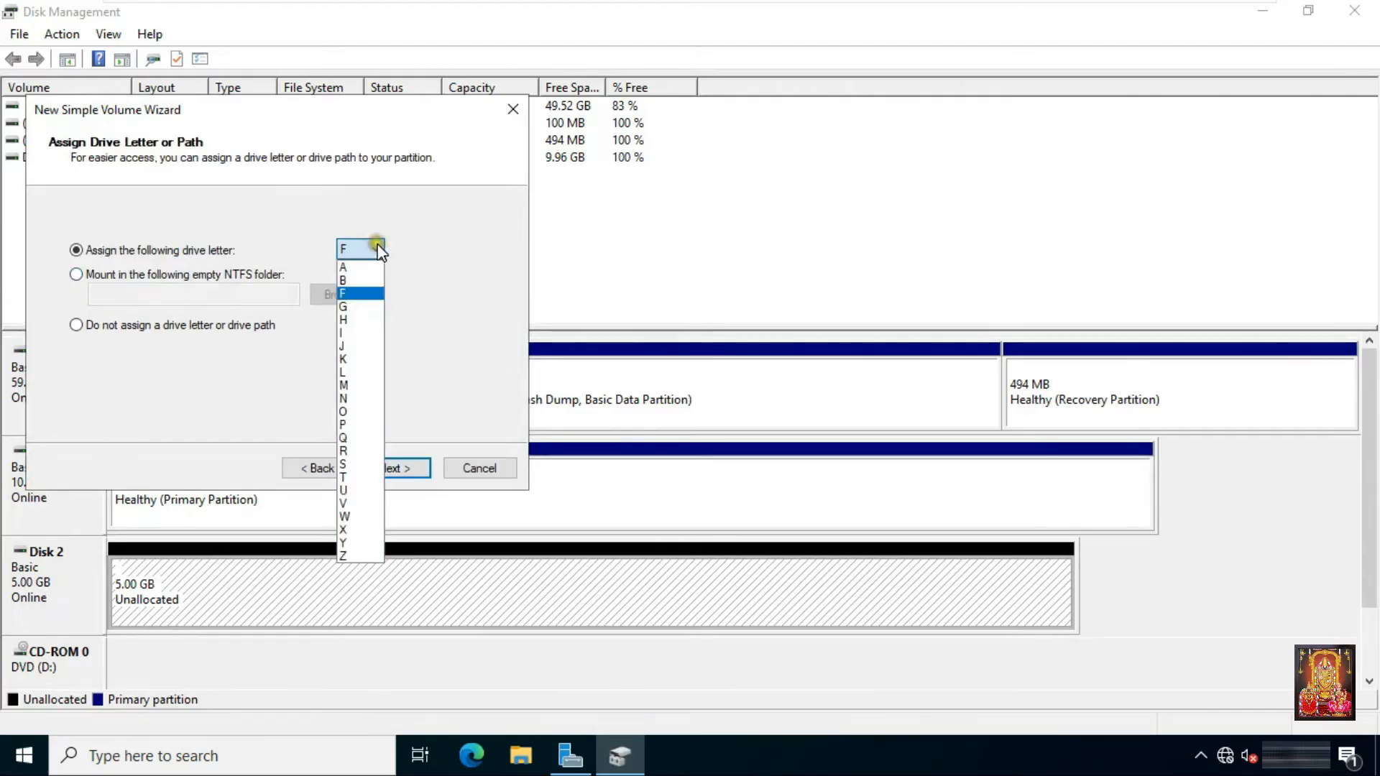
pyautogui.click(358, 438)
pyautogui.click(393, 468)
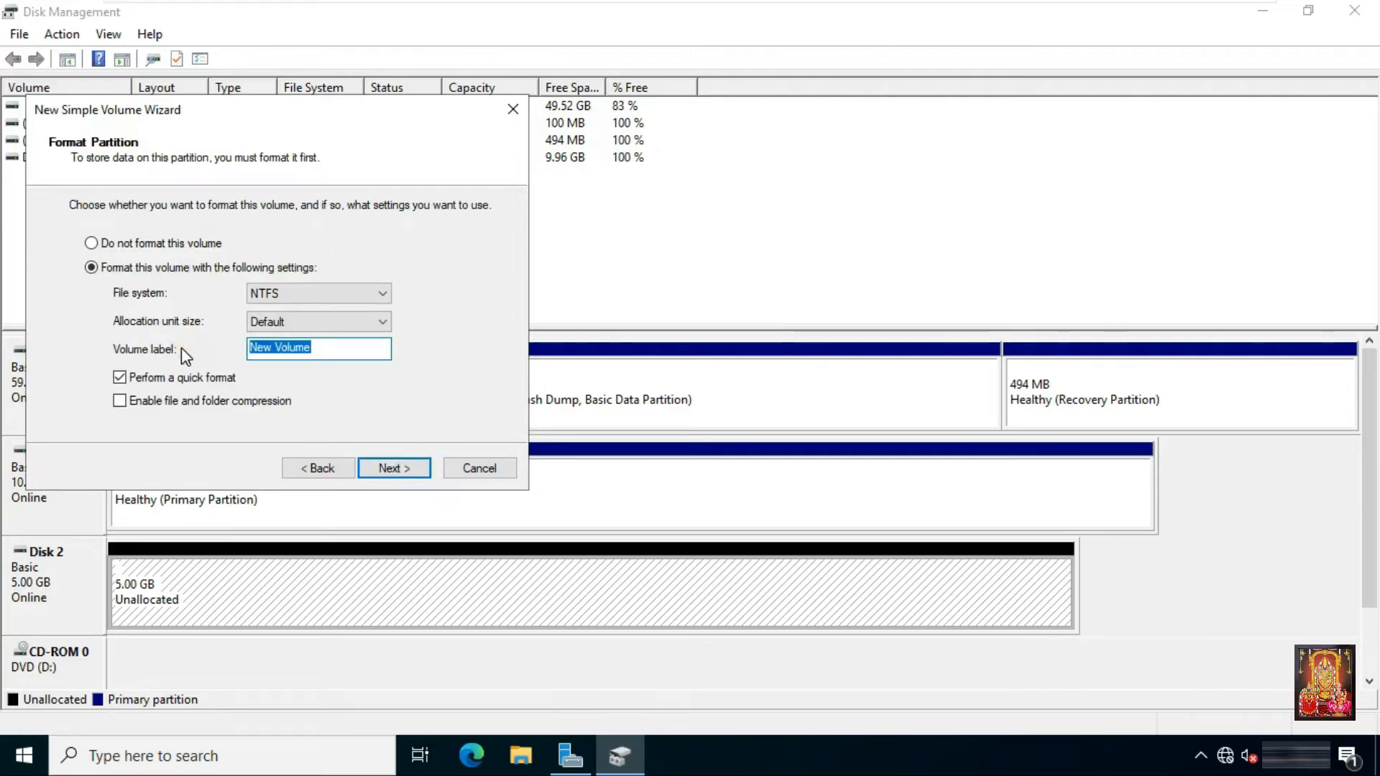
pyautogui.write('Quorum')
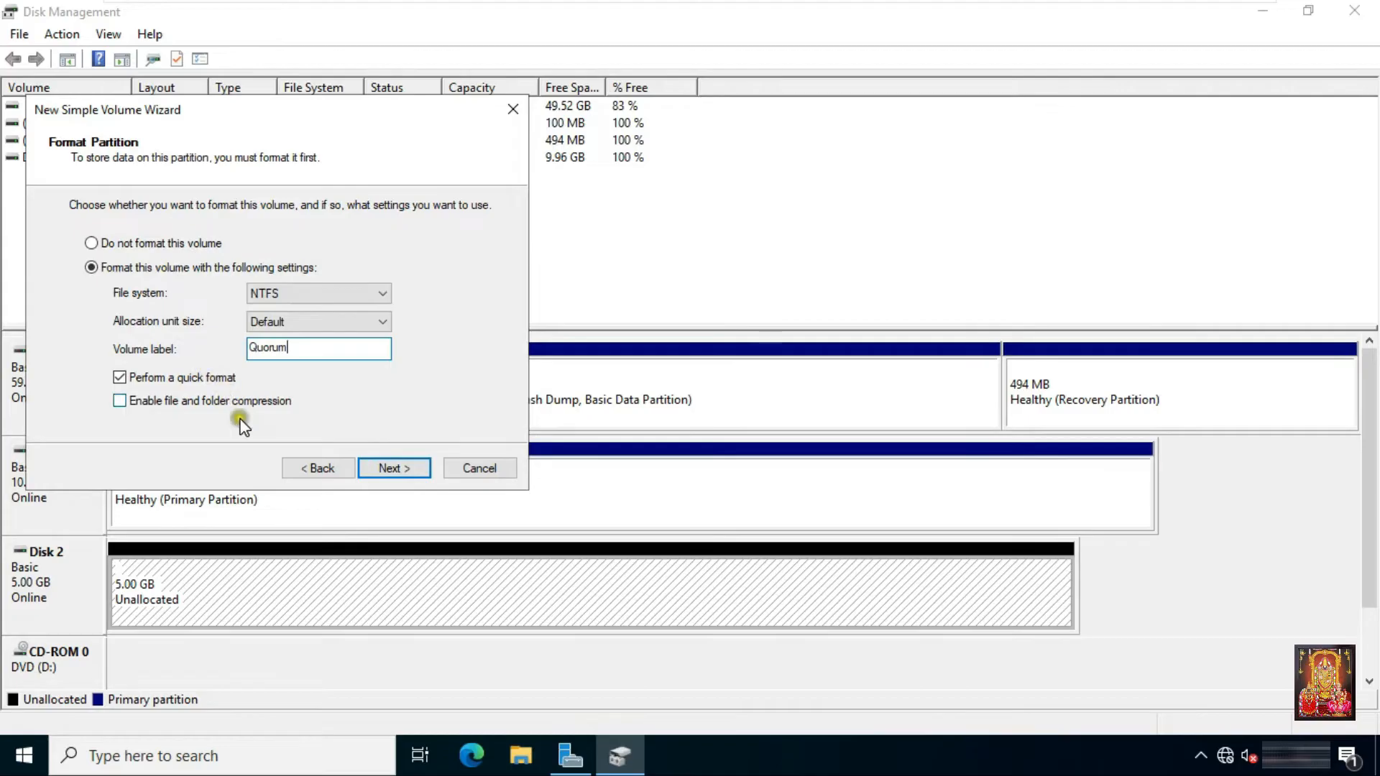
pyautogui.click(387, 467)
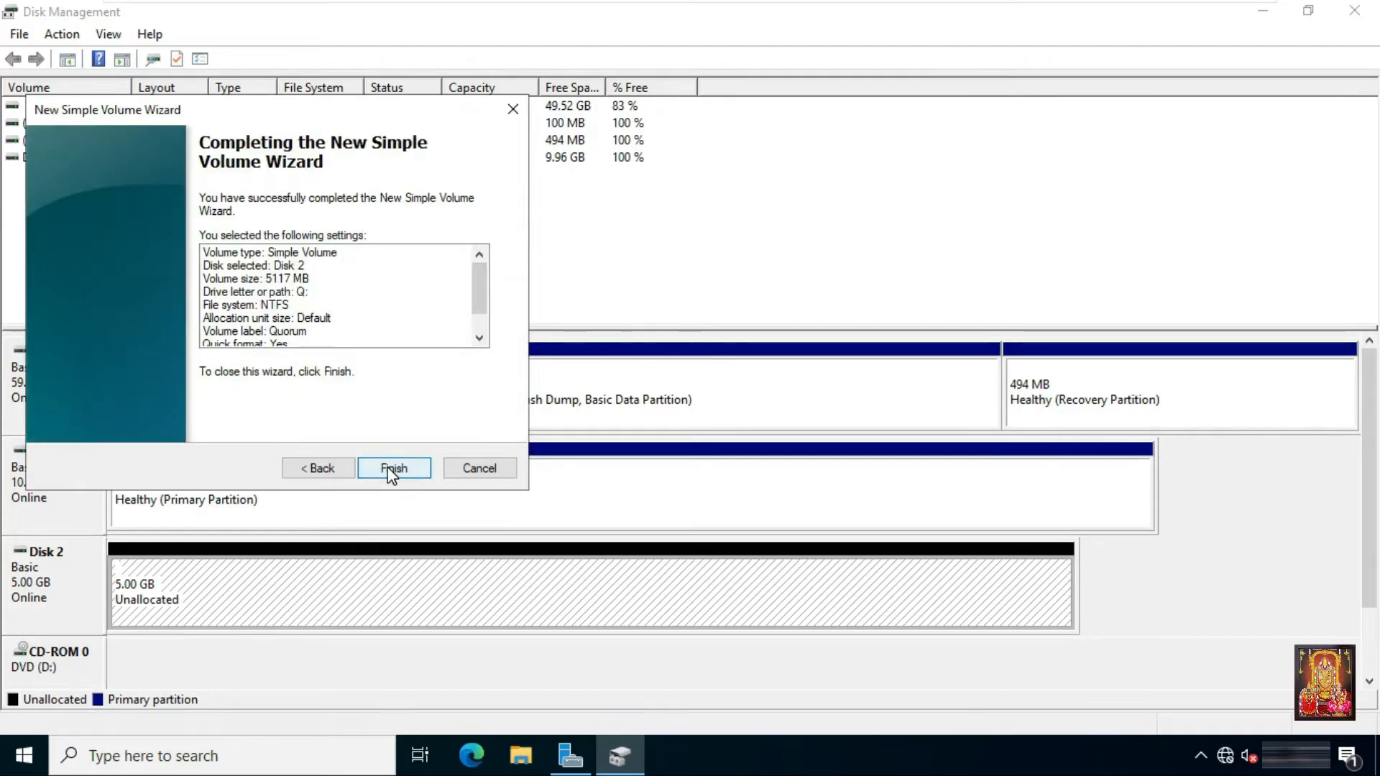
pyautogui.click(392, 468)
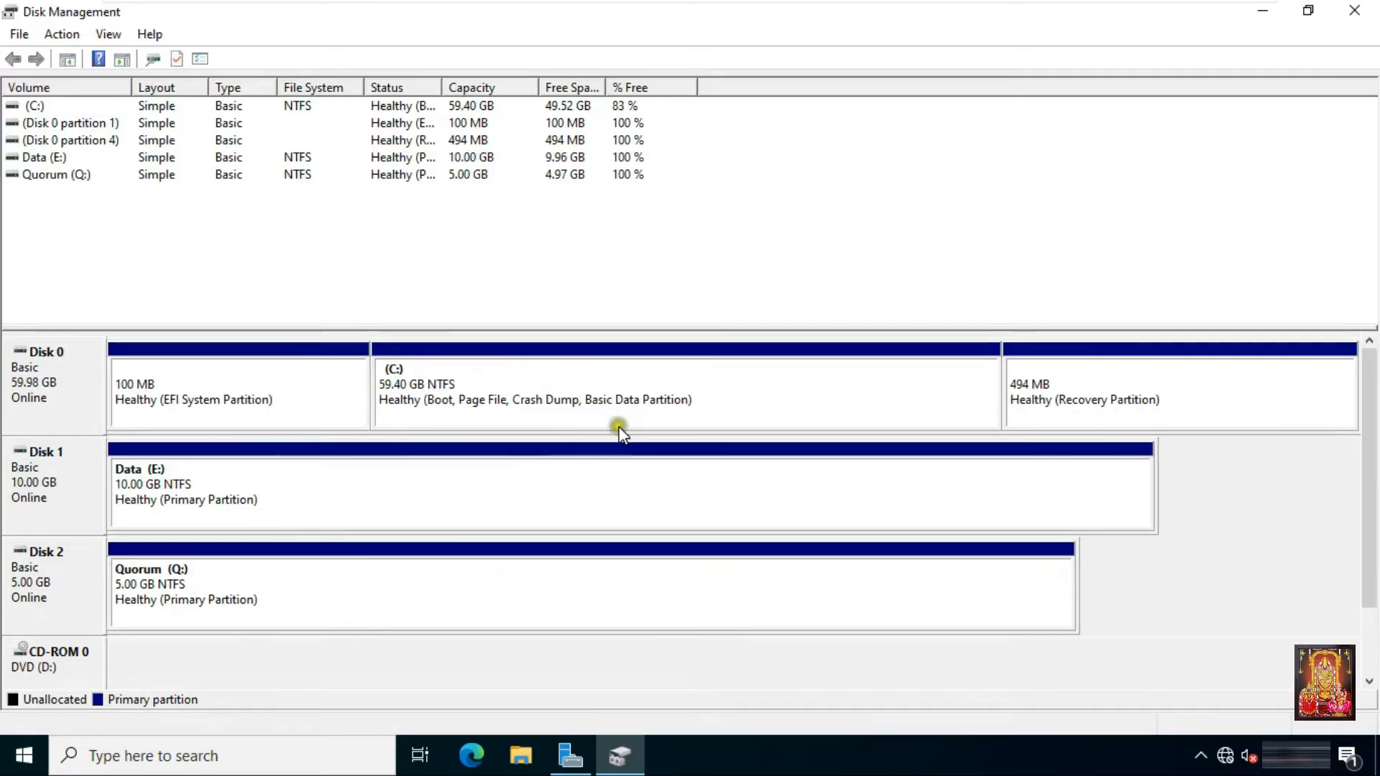
# - Switch to the Node-2 machine and unlock it by entering the domain administrator's account password
pyautogui.moveTo(774, 9)
pyautogui.click(1041, 15)
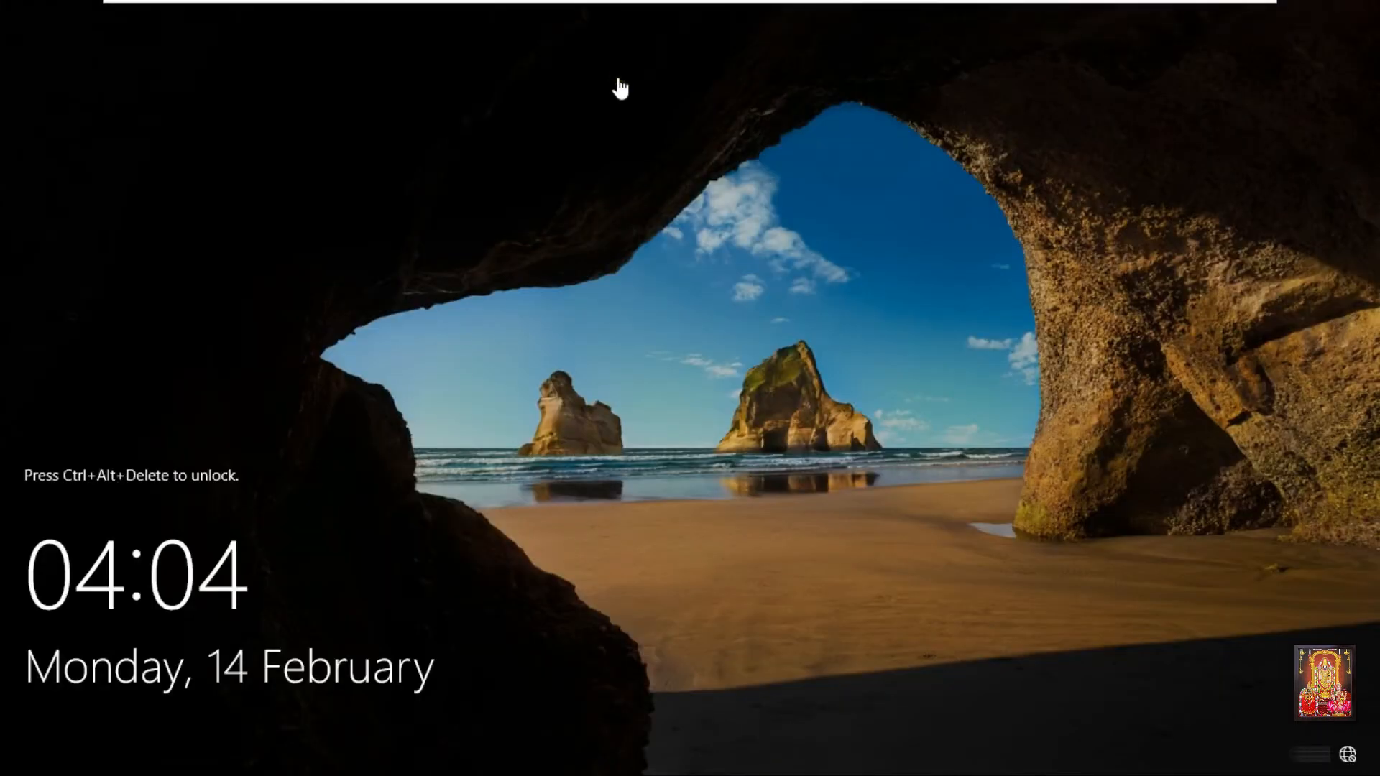
pyautogui.click(645, 269)
pyautogui.hotkey('ctrl', 'alt', 'Delete')
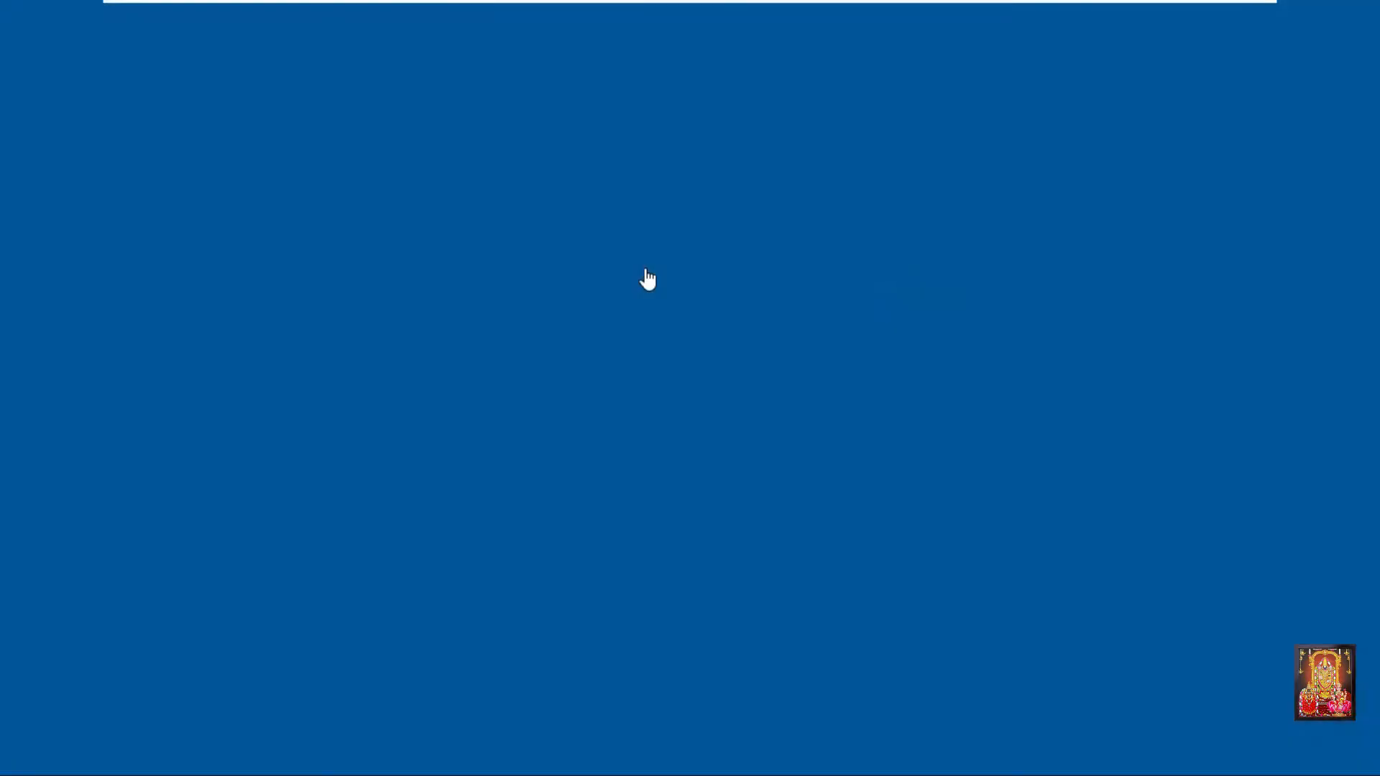
pyautogui.write('••••••••')
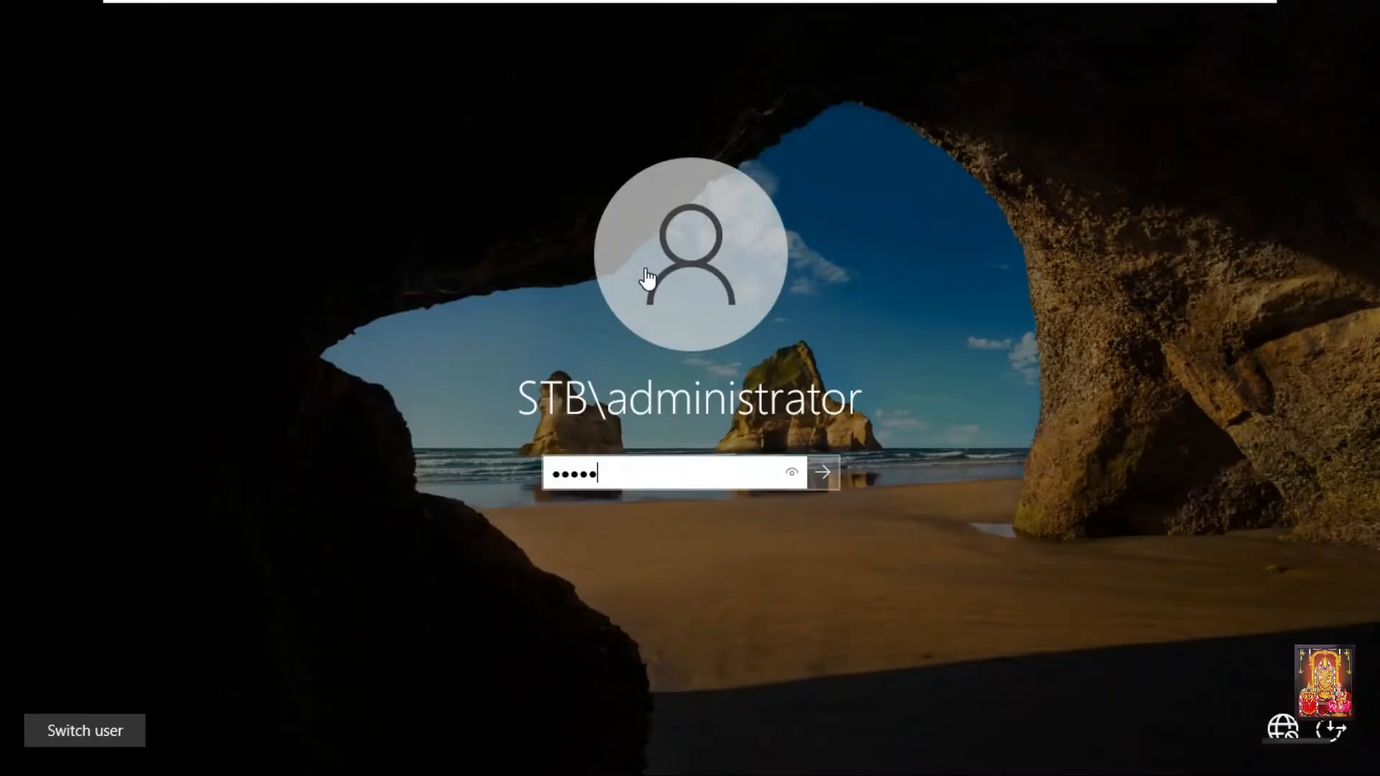
pyautogui.press('Return')
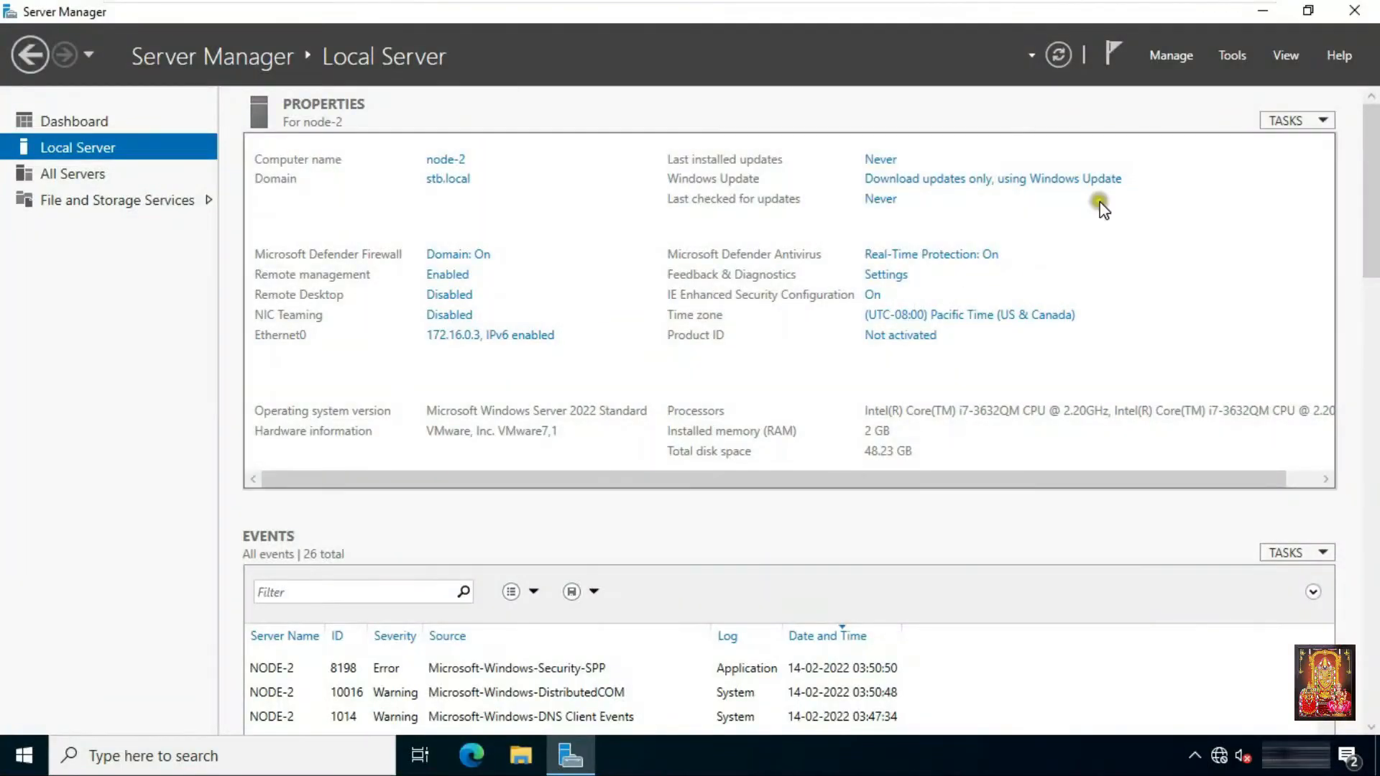
# - Open the iSCSI Initiator on Node-2 and start the Microsoft iSCSI service
pyautogui.click(1227, 56)
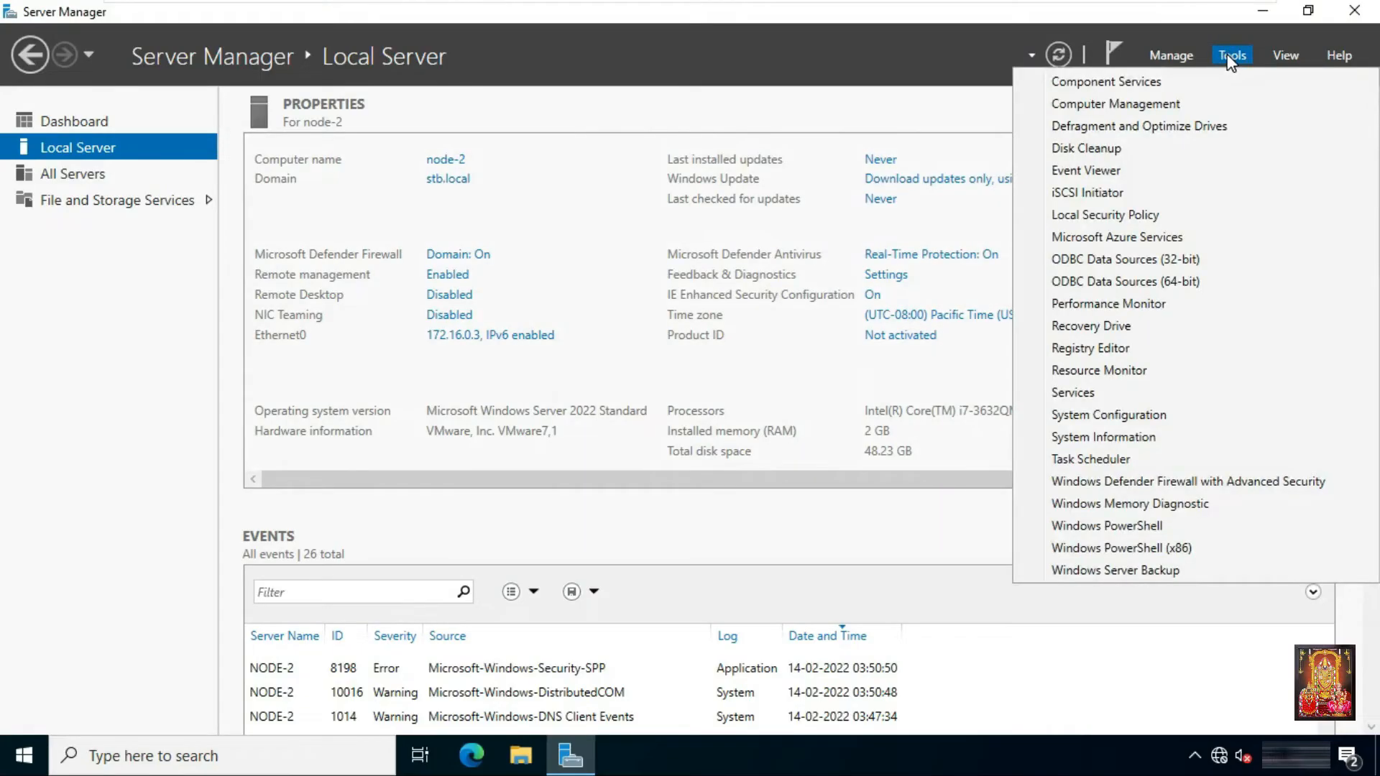
pyautogui.click(1068, 193)
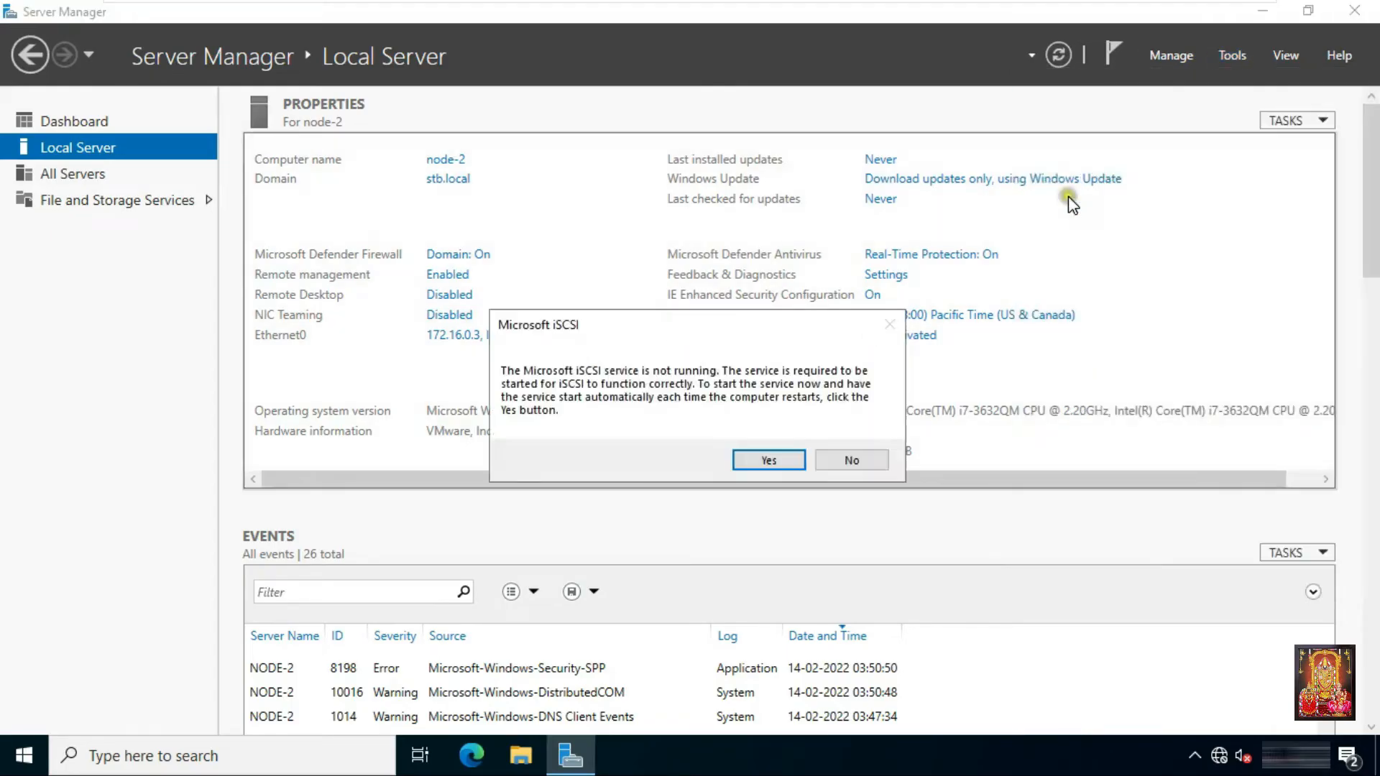
pyautogui.click(768, 461)
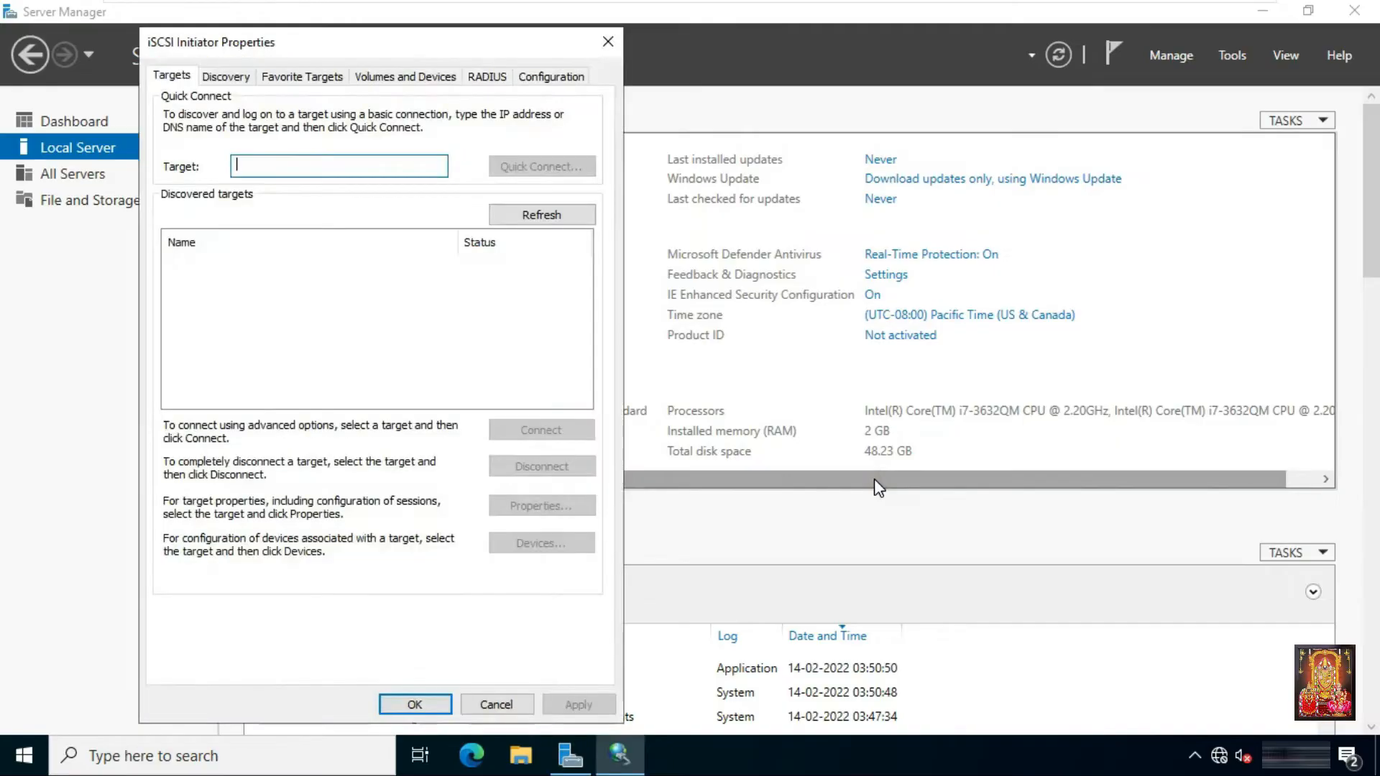
# - Quick-connect to the target server 172.16.0.1, connect both server-disk-1-target and server-disk-2-target, and close the iSCSI Initiator properties
pyautogui.write('172.16')
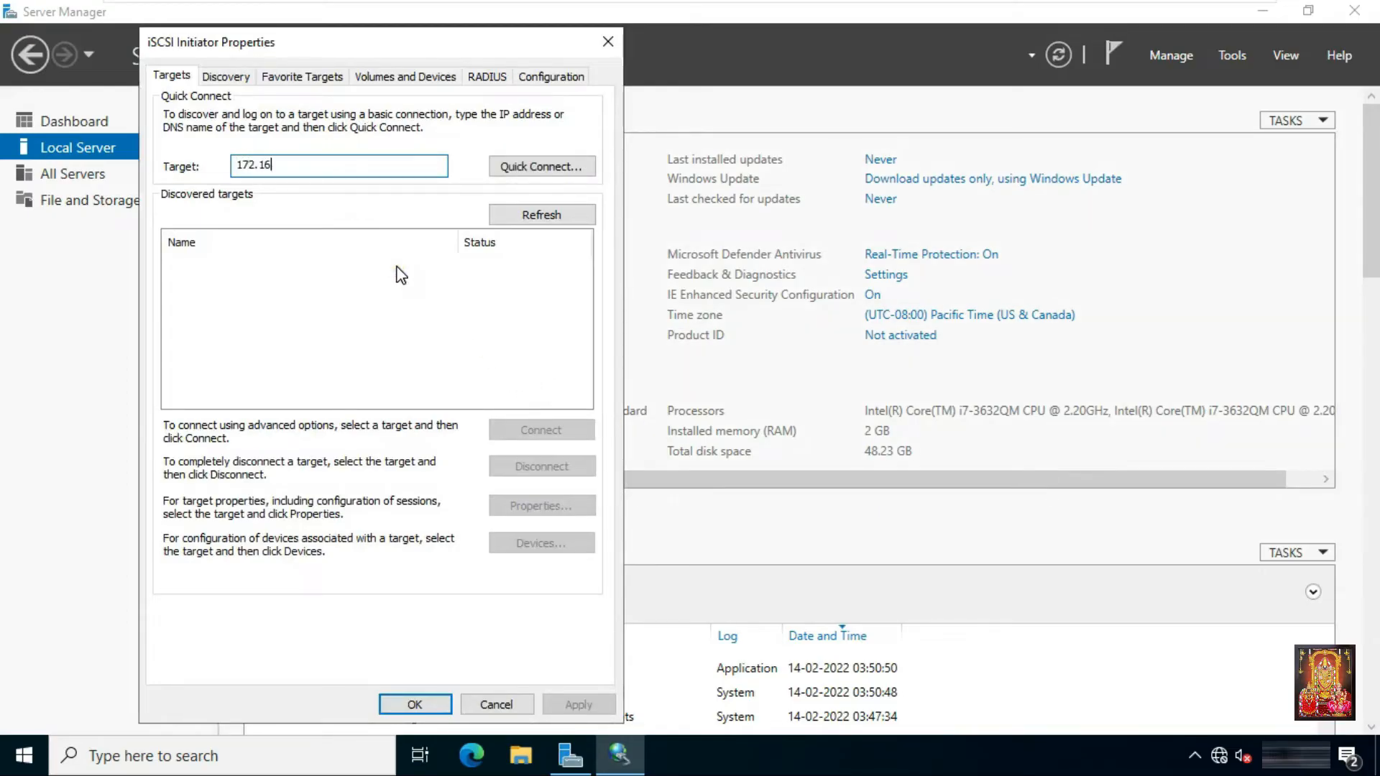
pyautogui.write('.0.1')
pyautogui.click(506, 167)
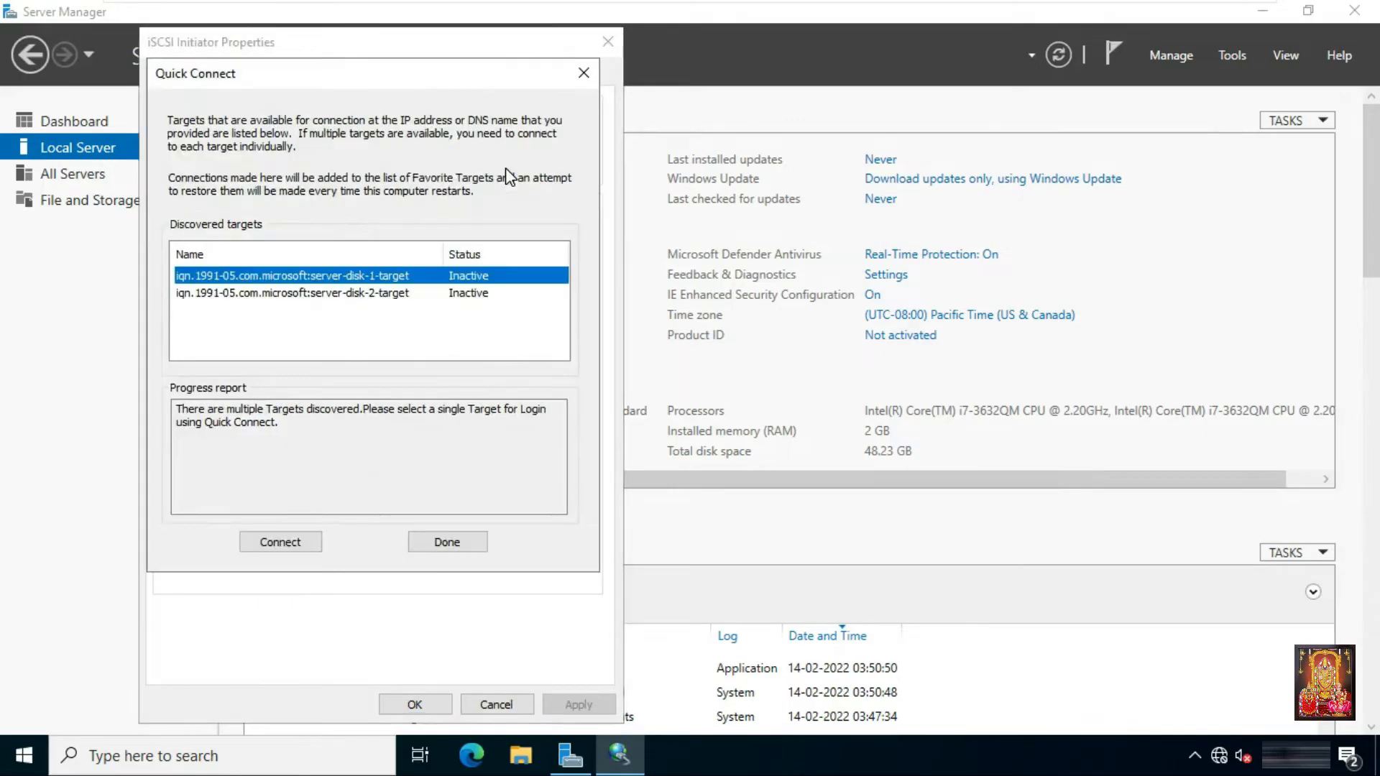
pyautogui.click(293, 542)
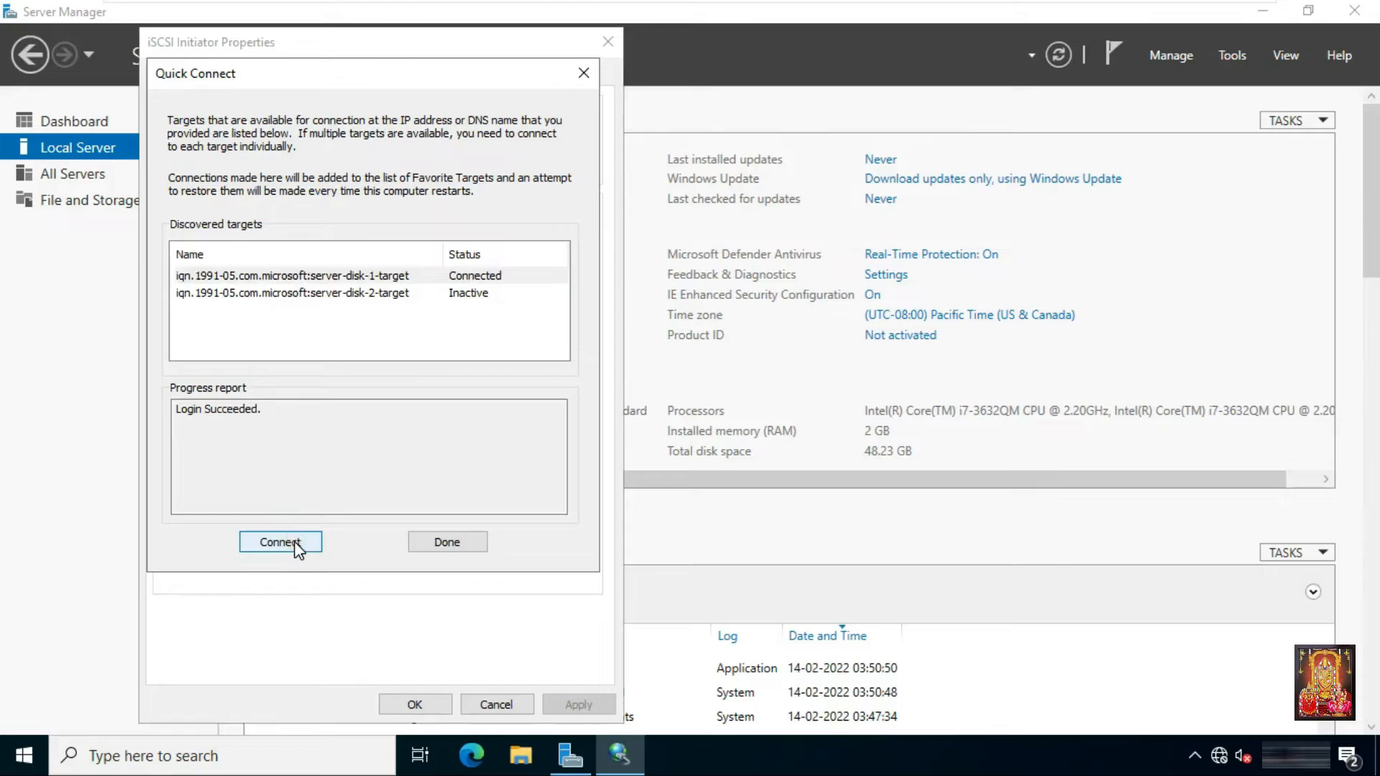
pyautogui.click(323, 293)
pyautogui.click(284, 542)
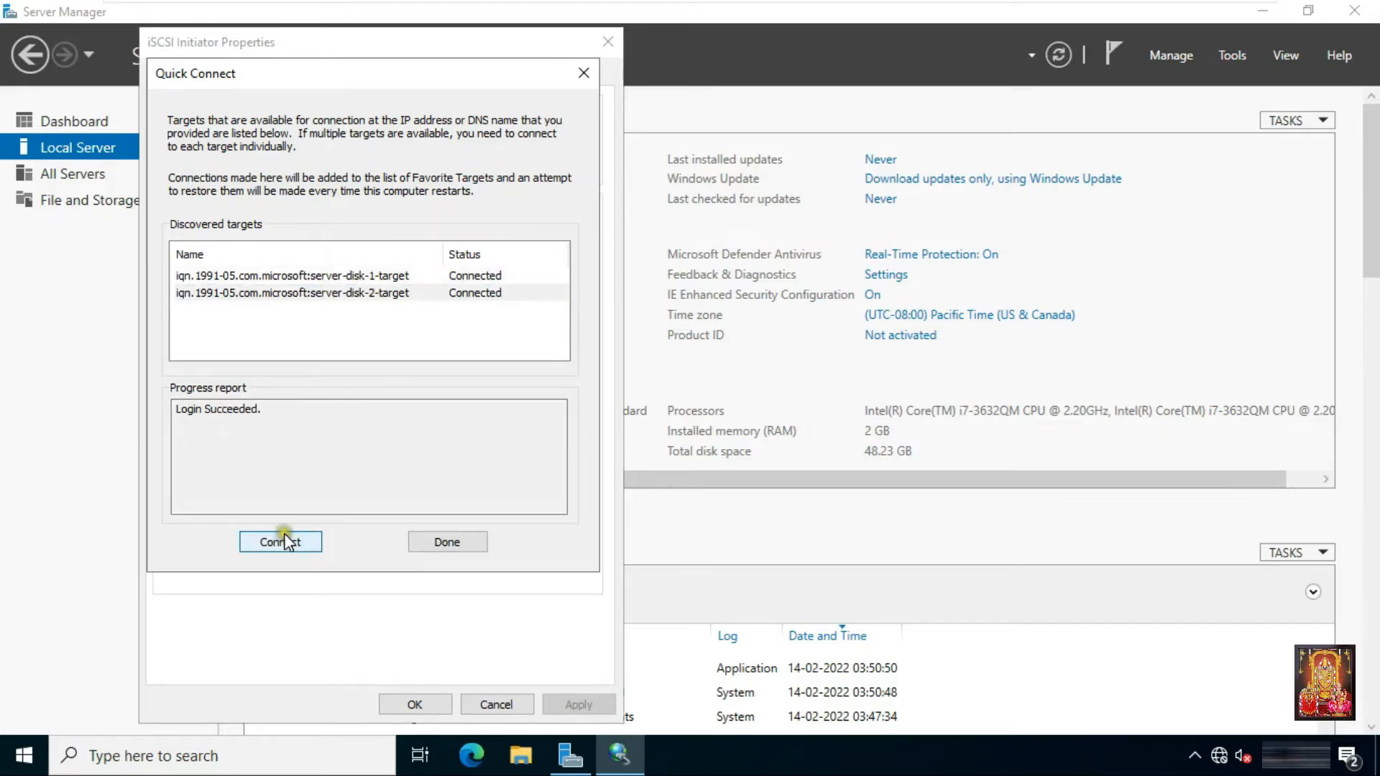
pyautogui.click(453, 544)
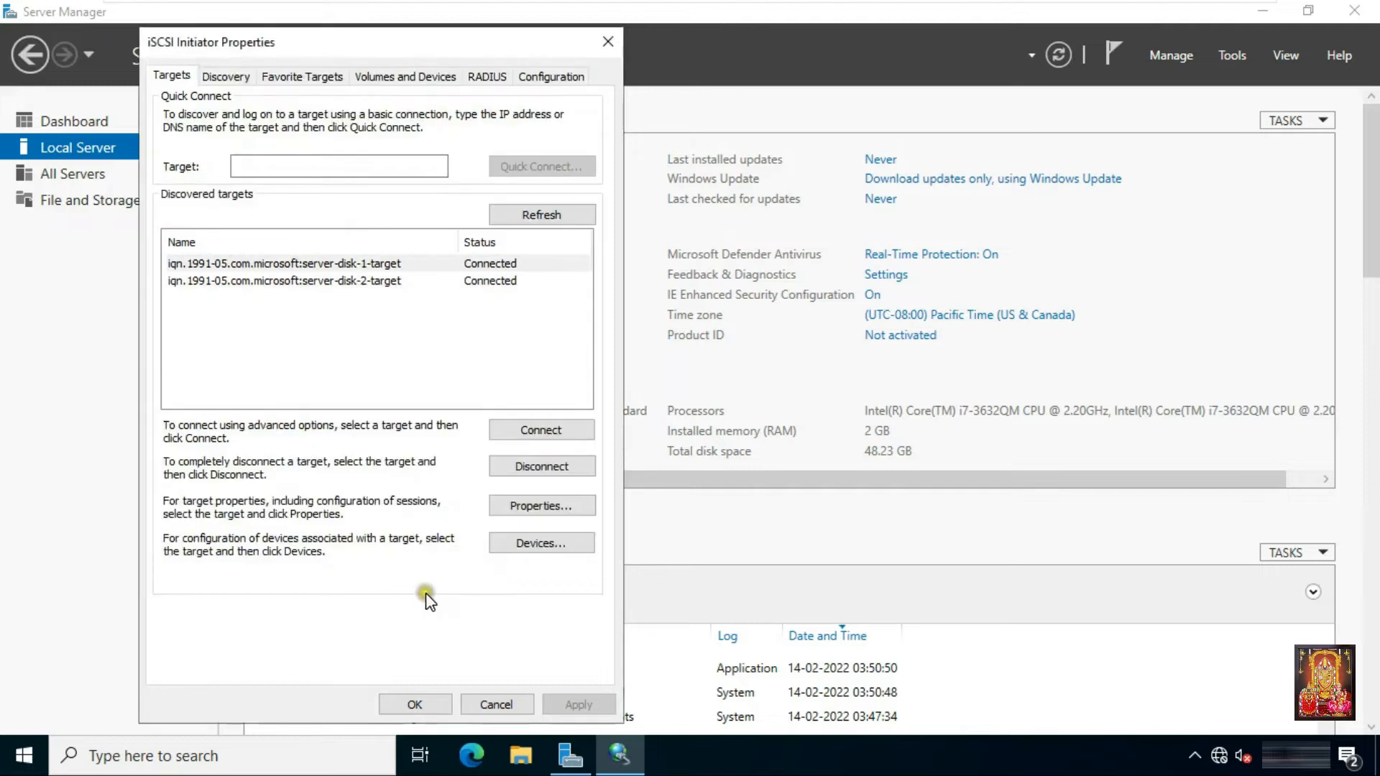
pyautogui.moveTo(334, 42); pyautogui.dragTo(383, 38)
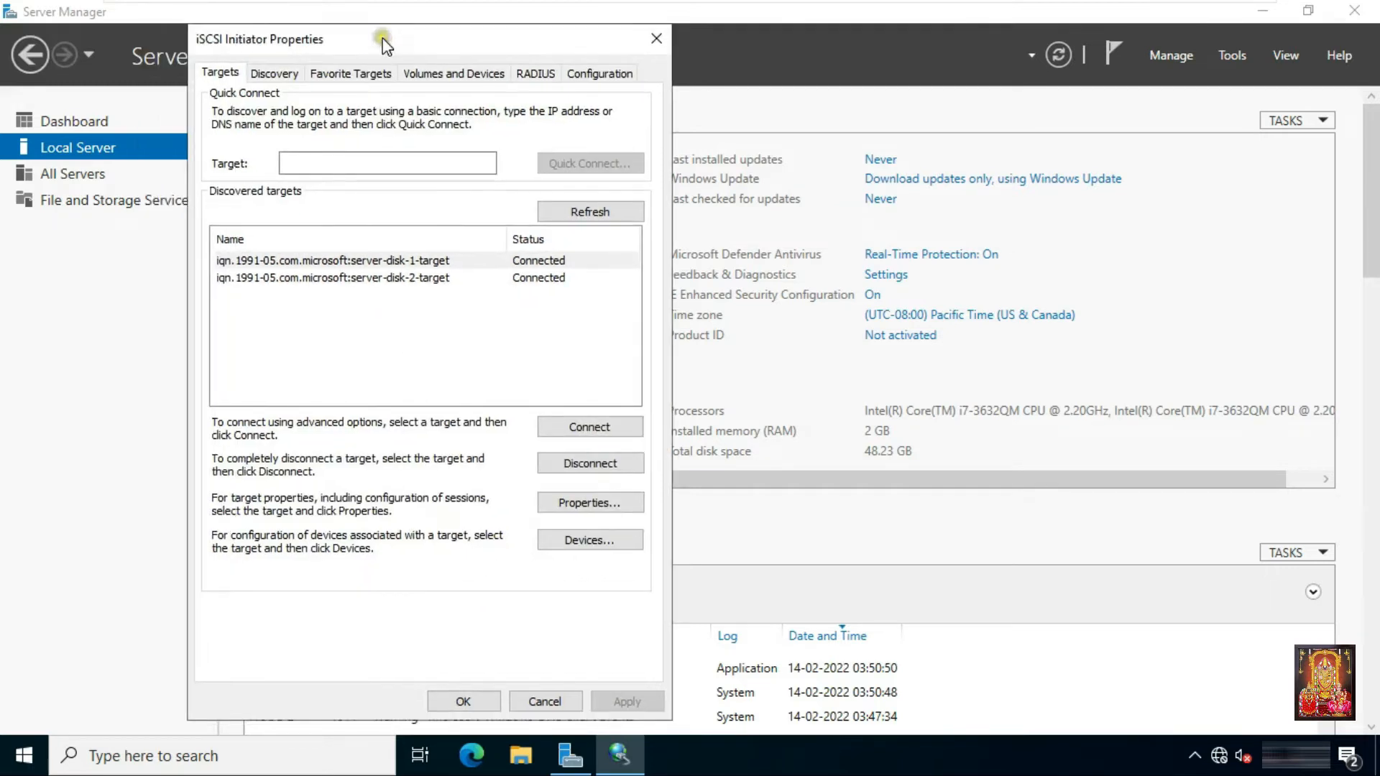
pyautogui.click(464, 701)
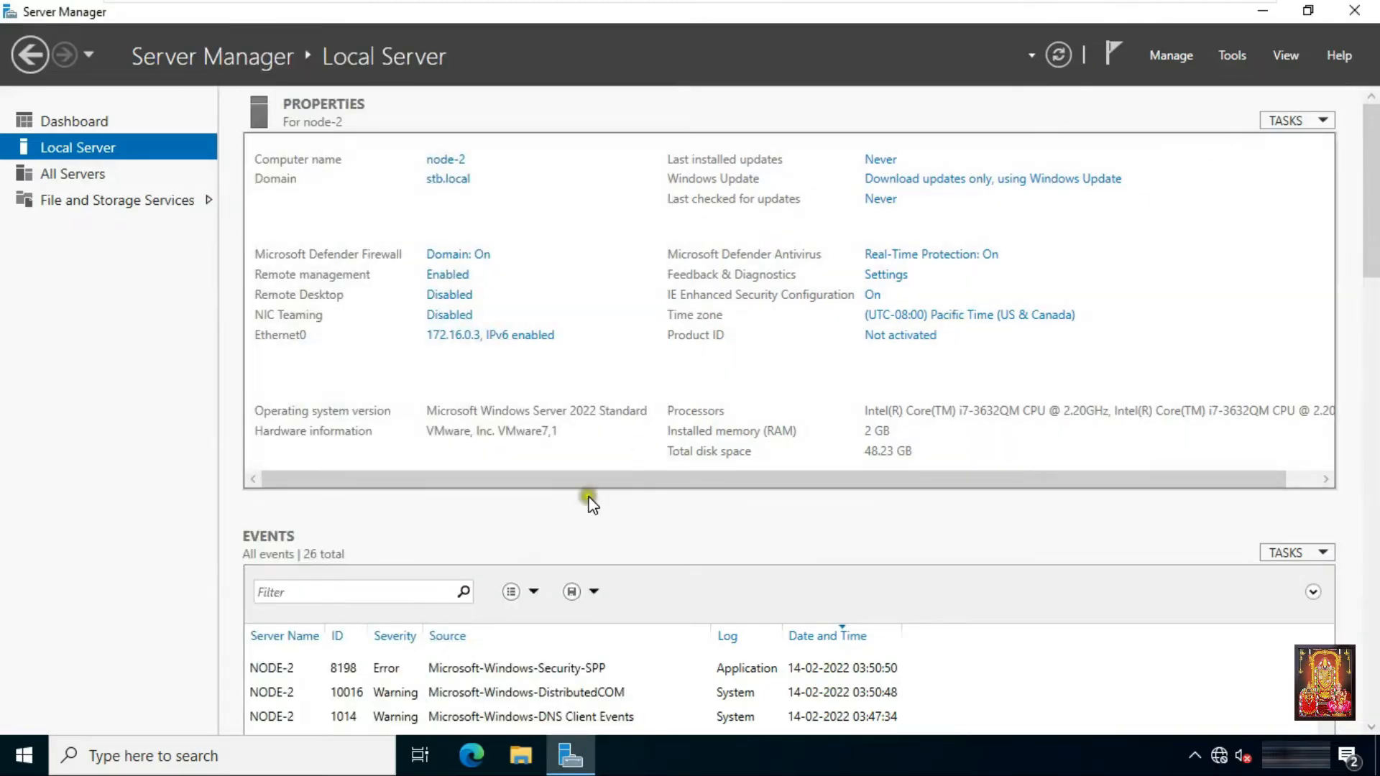
# - Run diskmgmt.msc on Node-2 to open Disk Management and maximize its window
pyautogui.rightClick(23, 755)
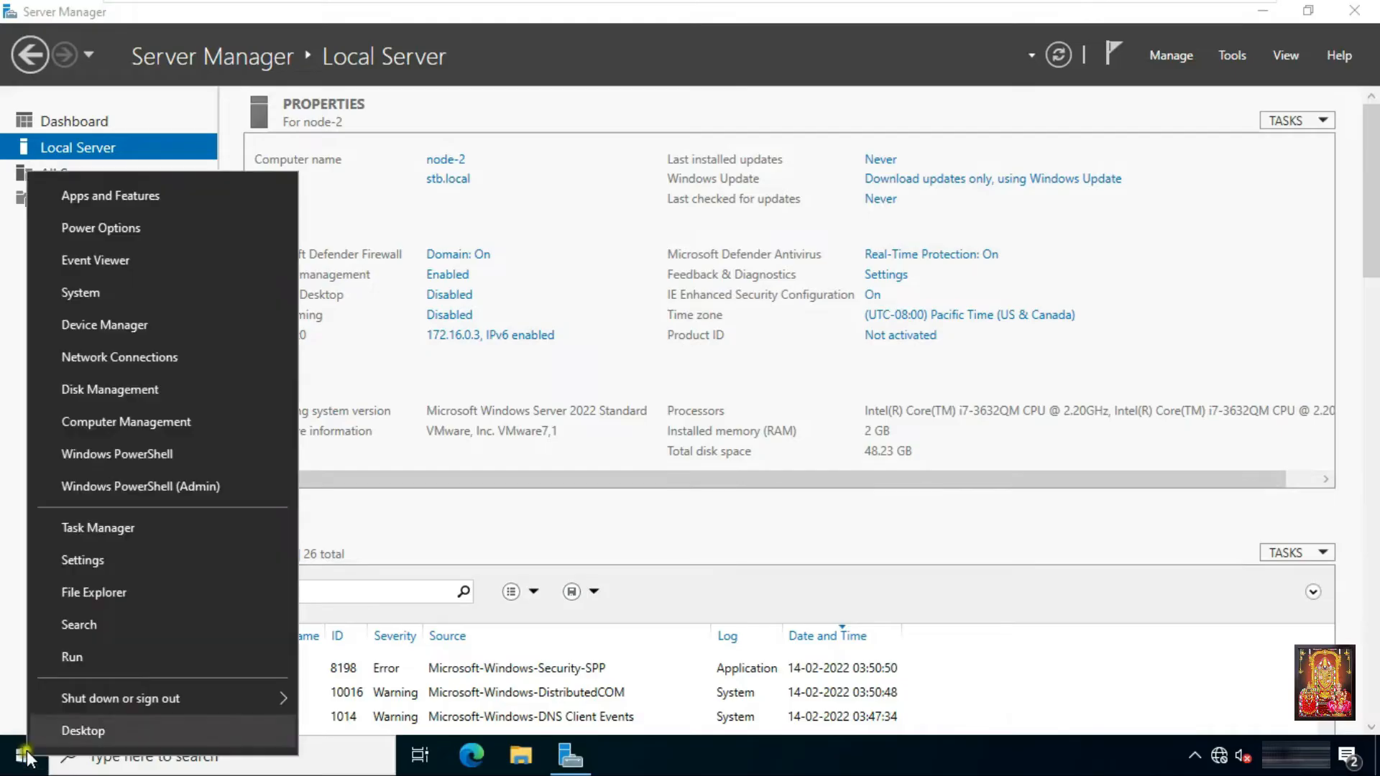
pyautogui.click(72, 657)
pyautogui.write('diskmgmt.msc')
pyautogui.press('Return')
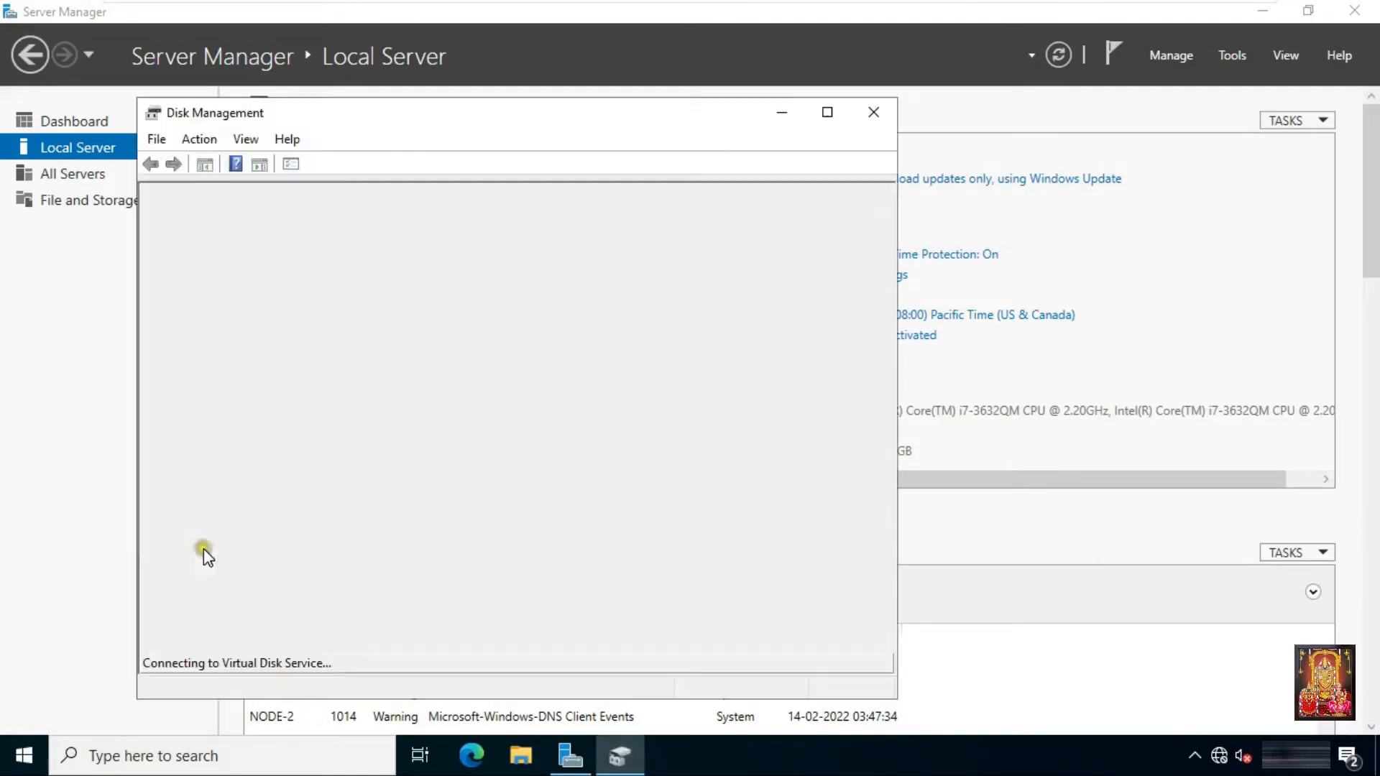
pyautogui.click(827, 113)
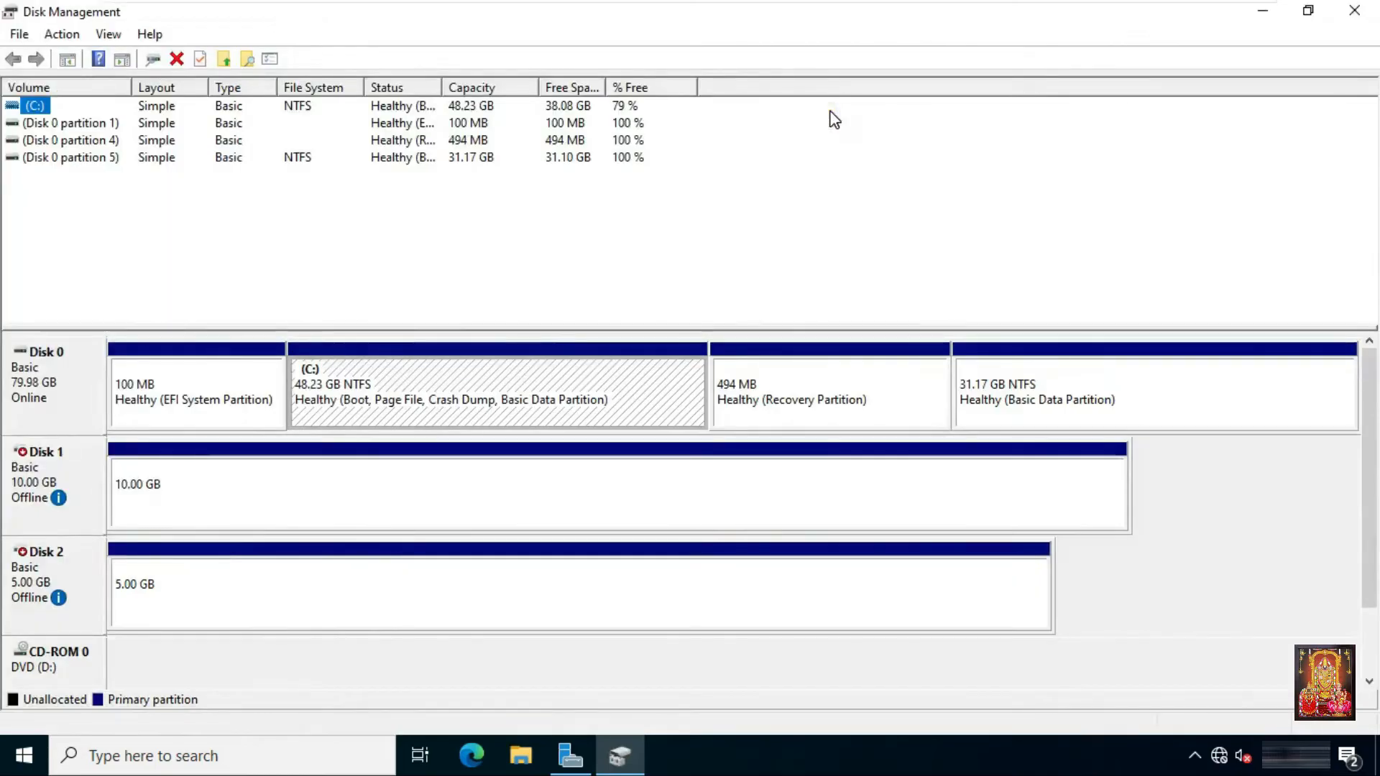
# - Bring the 10 GB Disk 1 and 5 GB Disk 2 online on Node-2, and close Disk Management
pyautogui.rightClick(43, 472)
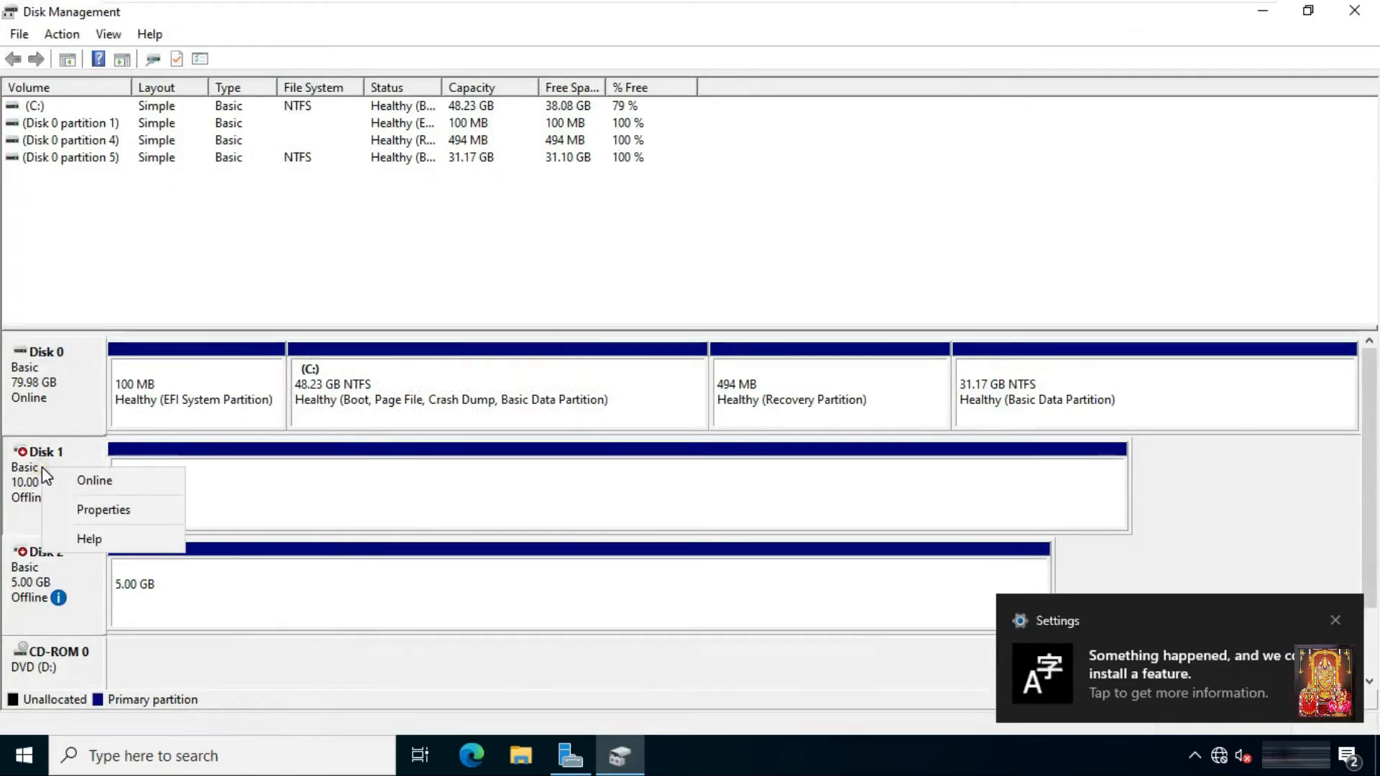
pyautogui.click(82, 478)
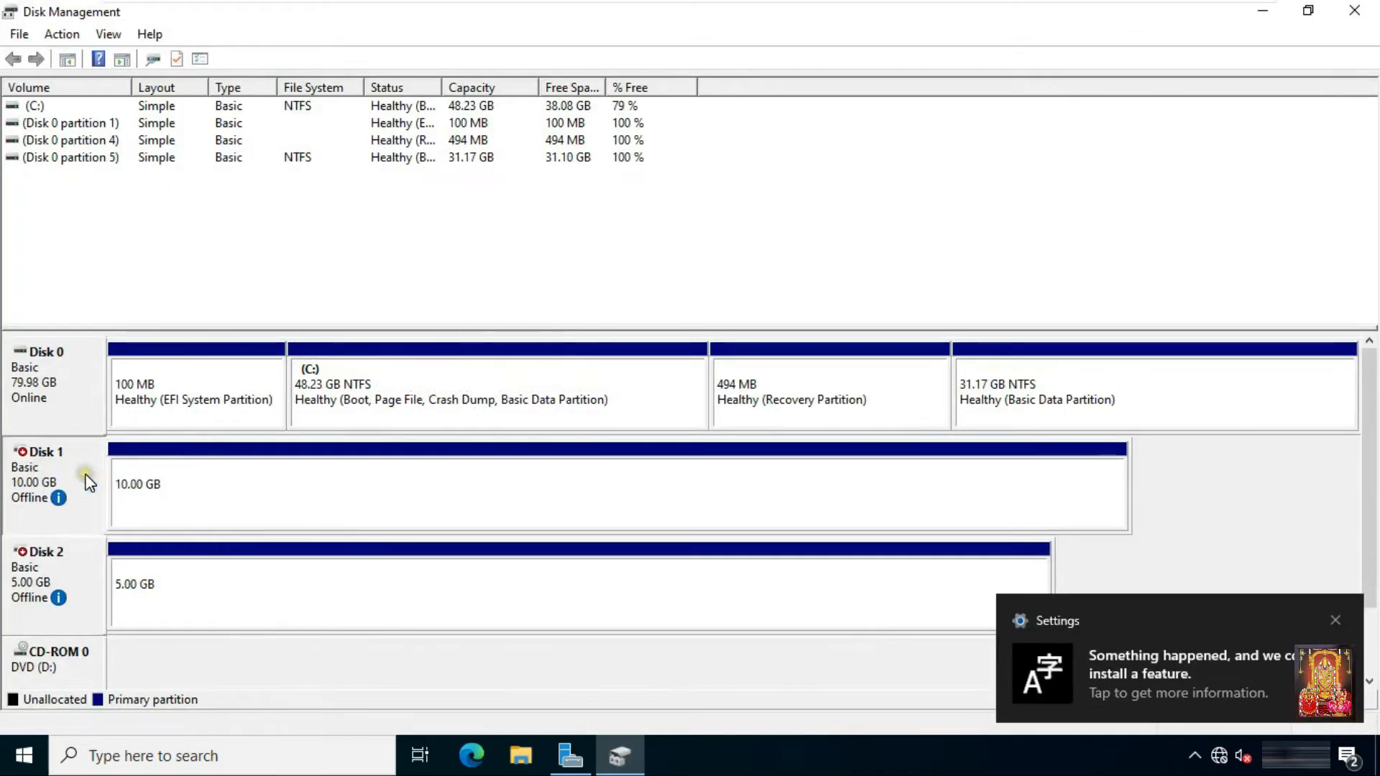
pyautogui.rightClick(42, 575)
pyautogui.click(84, 582)
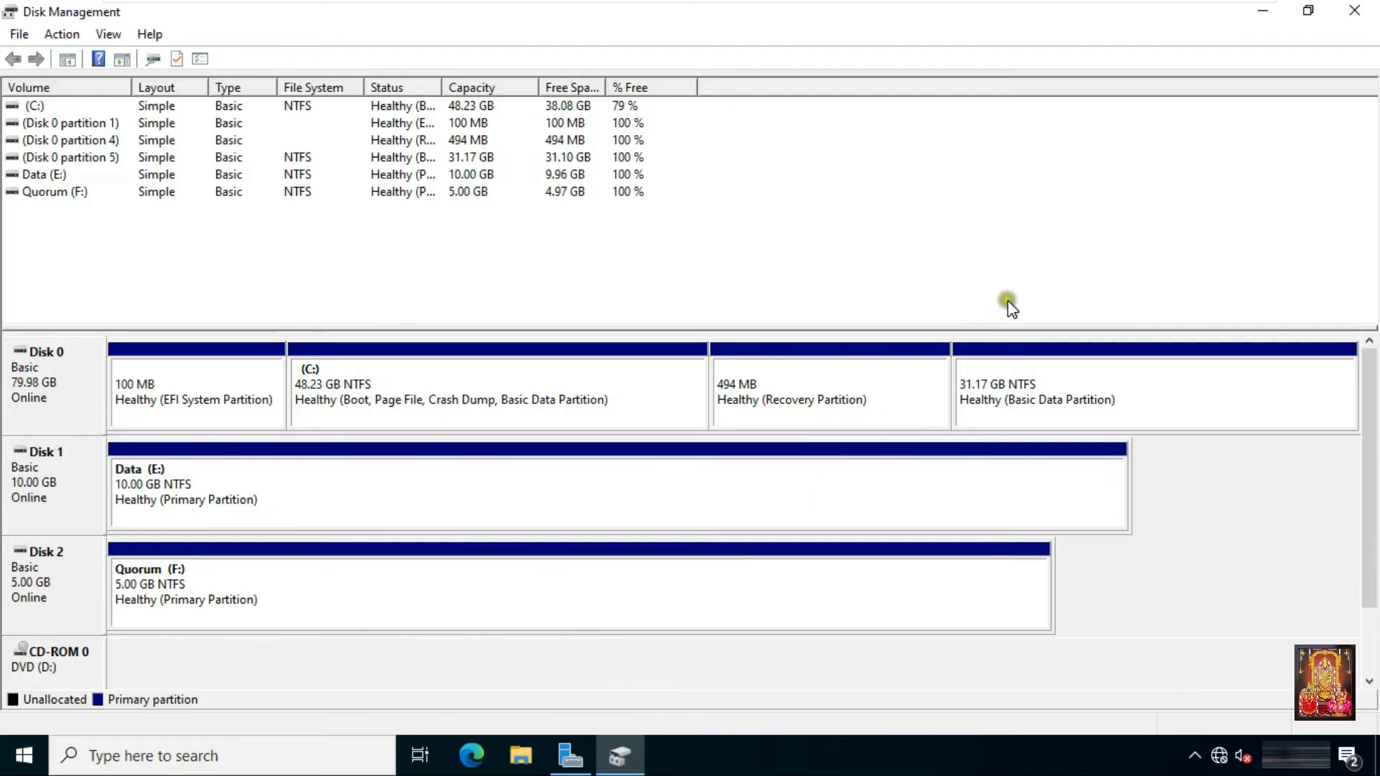
pyautogui.click(1357, 21)
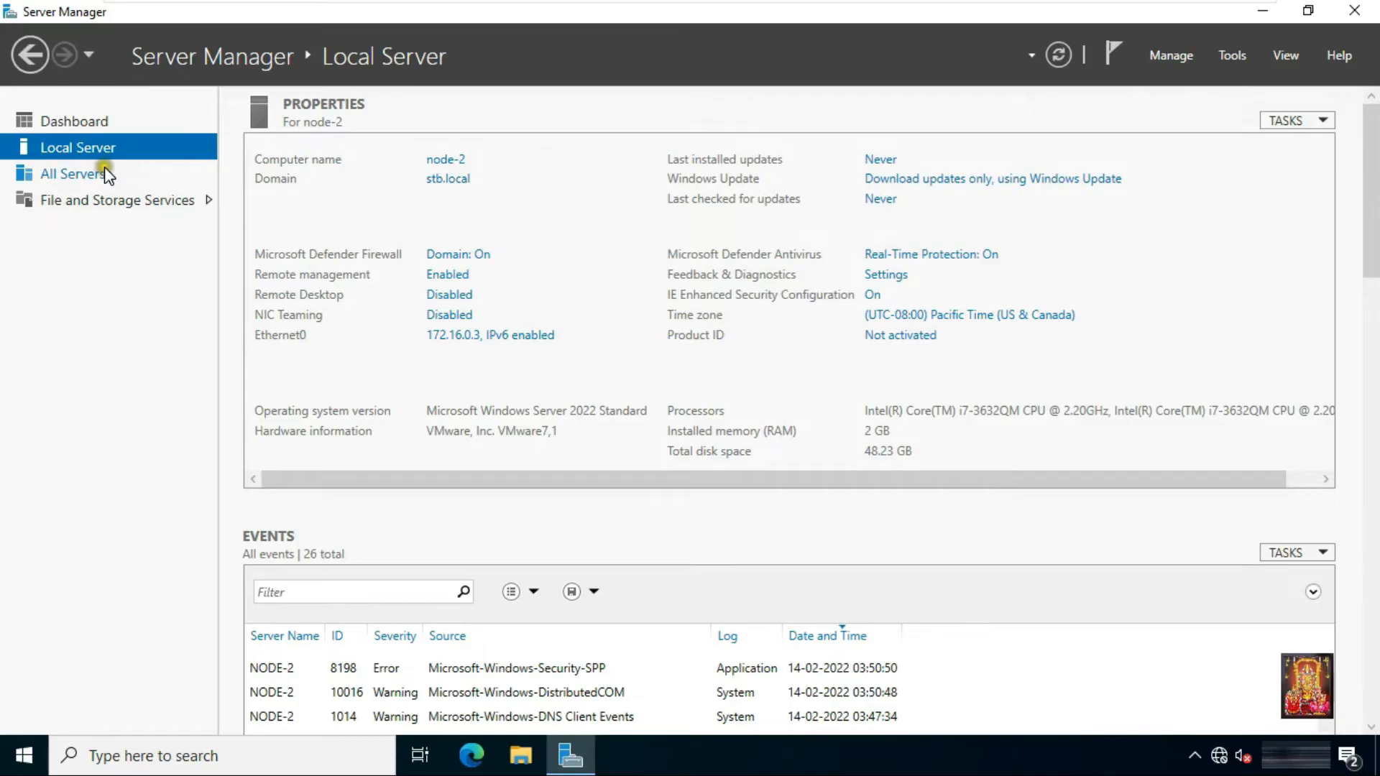
# - Start a role-based feature installation on node-2.stb.local and select Failover Clustering with its required management tools
pyautogui.click(83, 120)
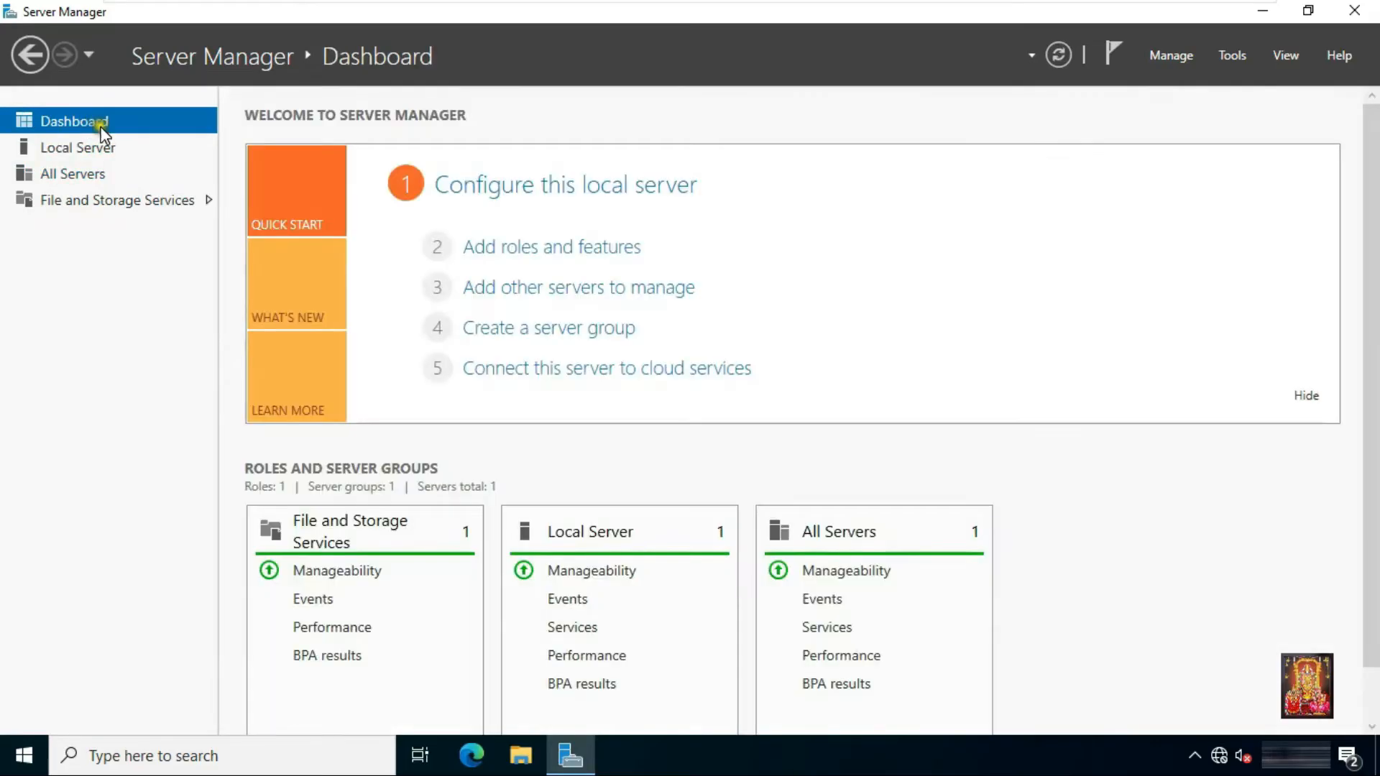
pyautogui.click(520, 252)
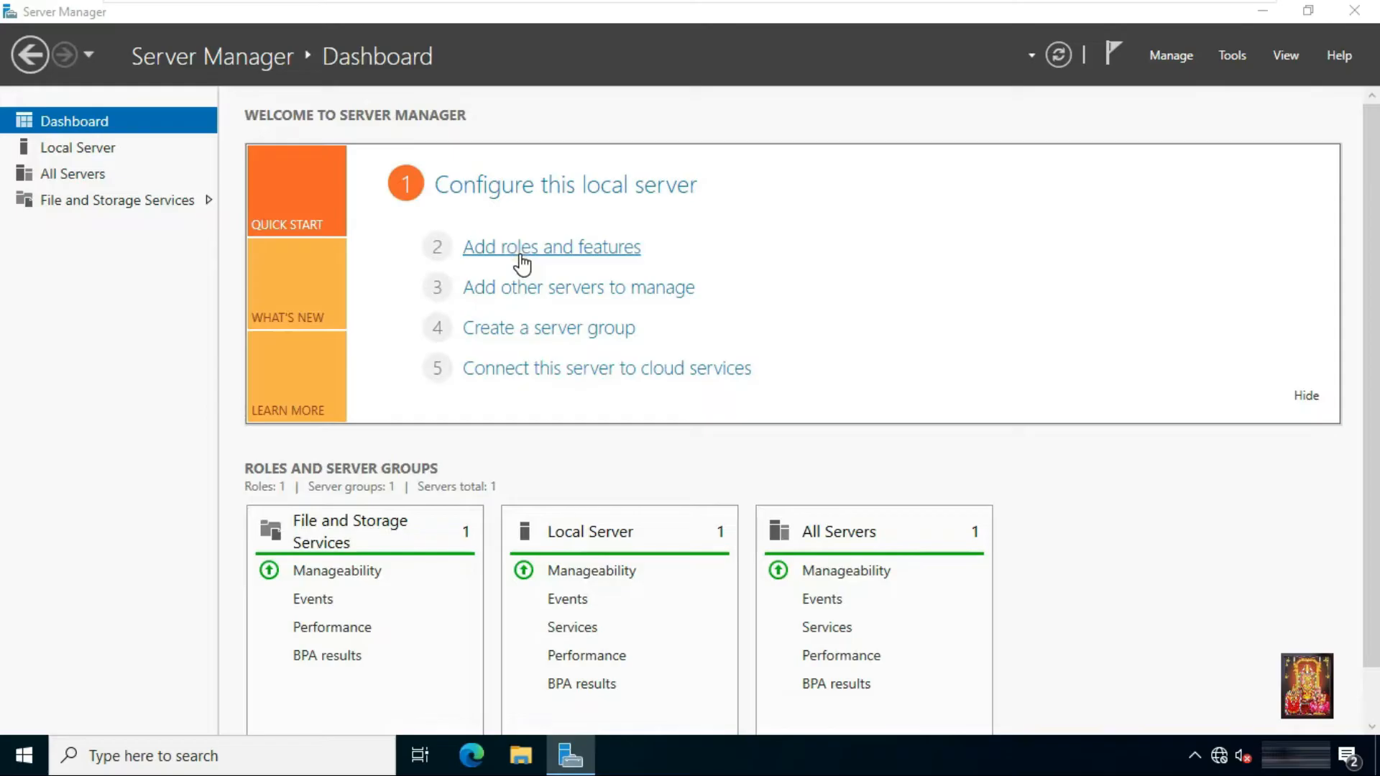
pyautogui.click(591, 598)
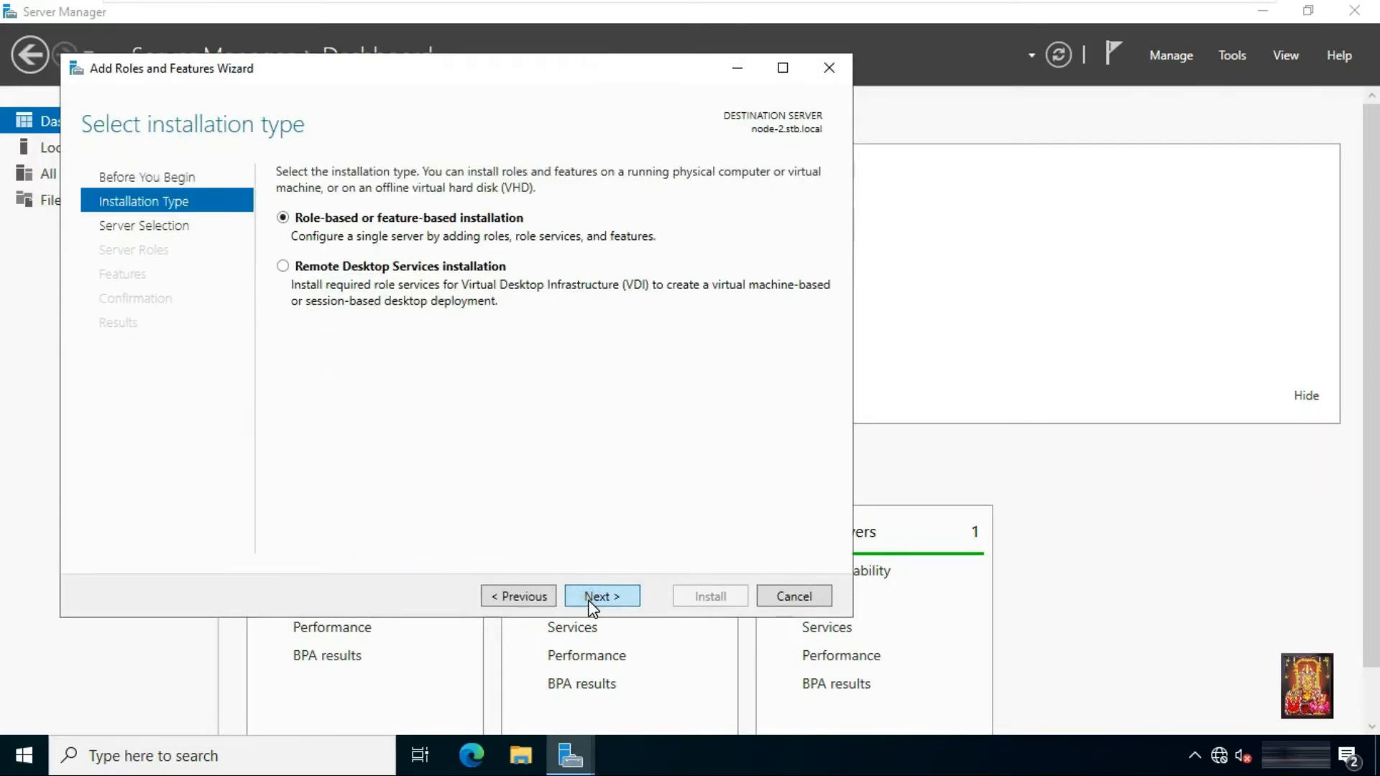
pyautogui.click(591, 598)
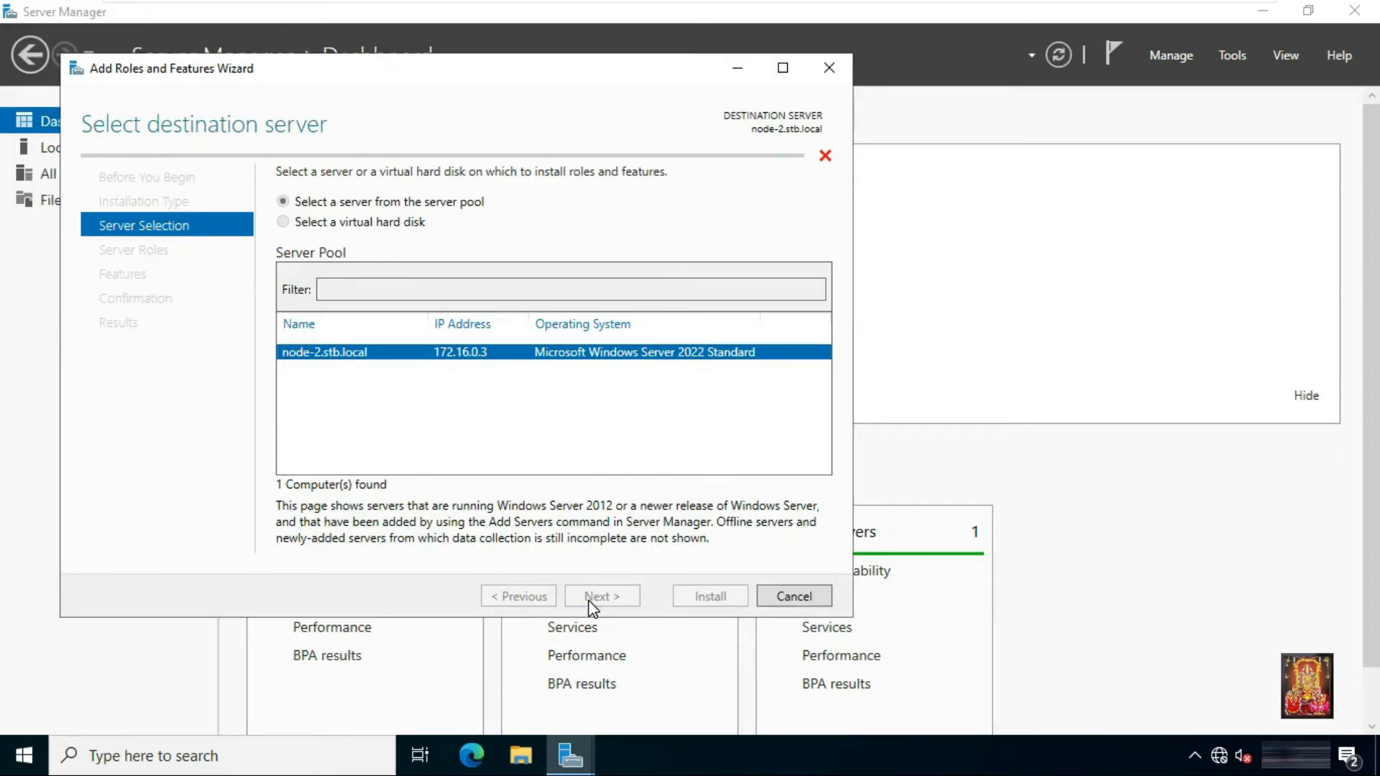
pyautogui.click(594, 597)
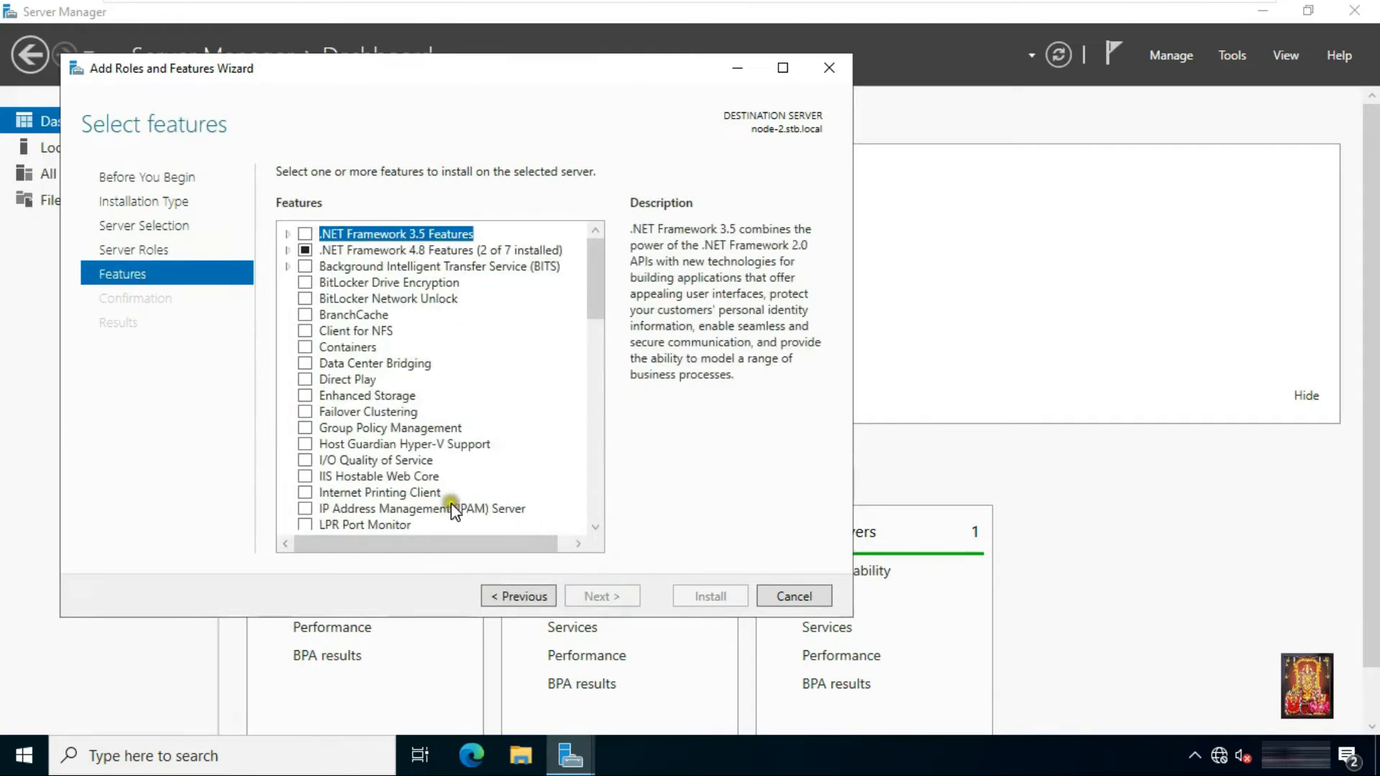
pyautogui.click(305, 411)
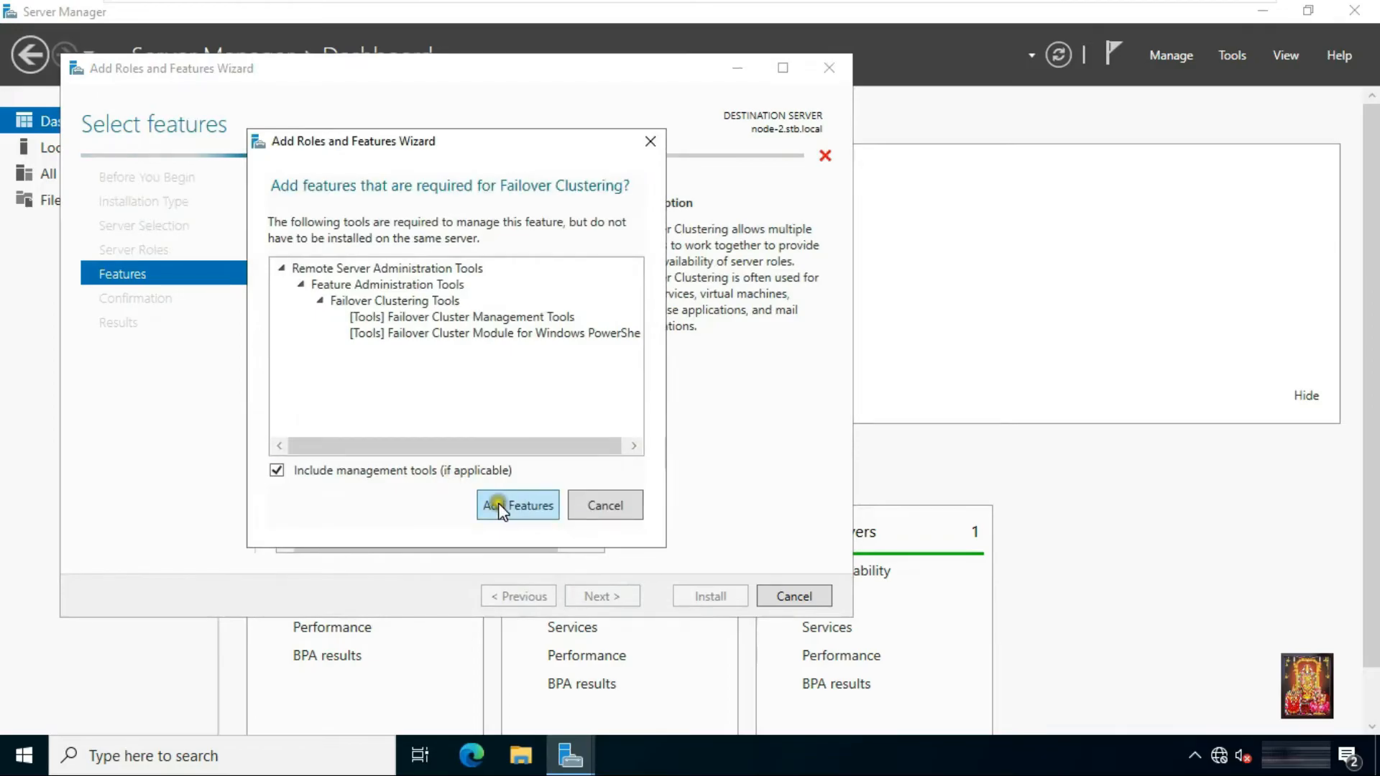
pyautogui.click(508, 506)
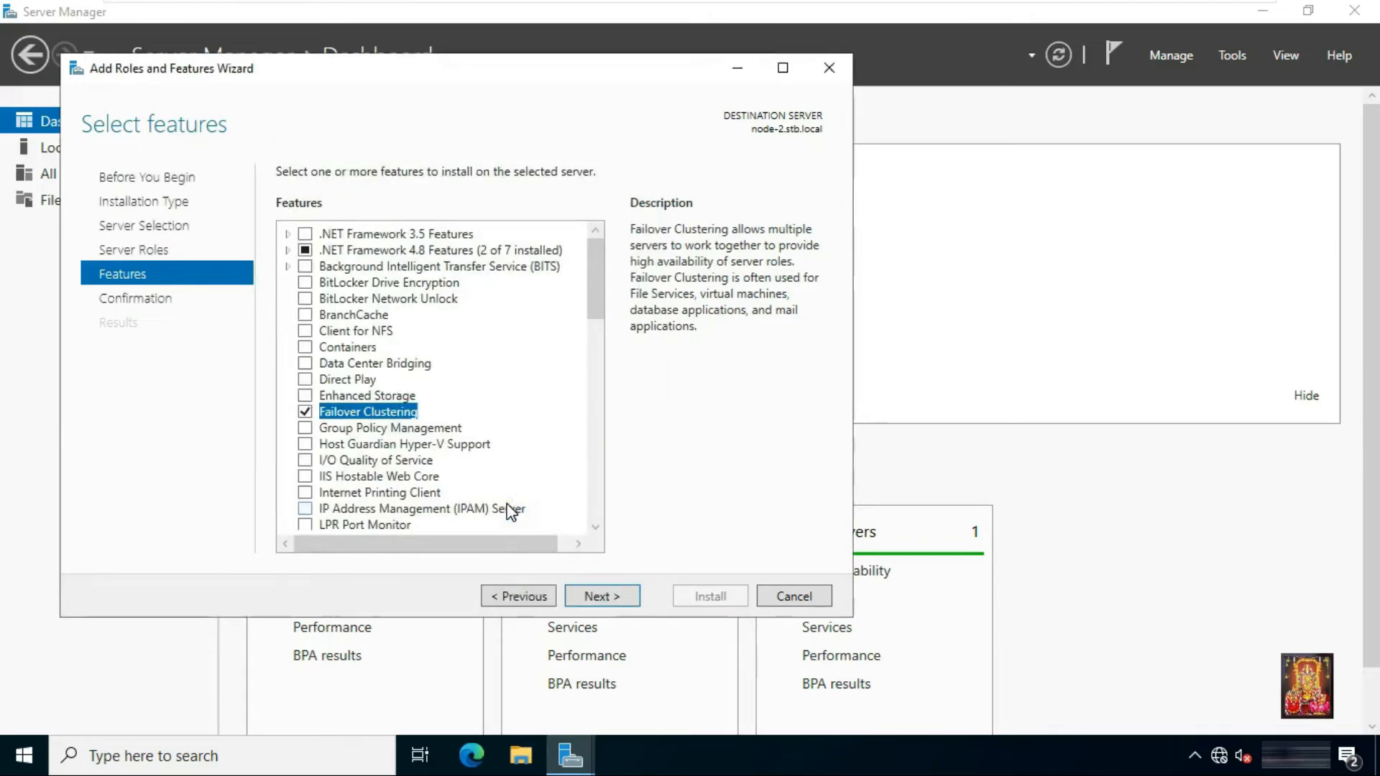
# - Allow automatic restart of the destination server and start the Failover Clustering installation on Node-2
pyautogui.click(607, 601)
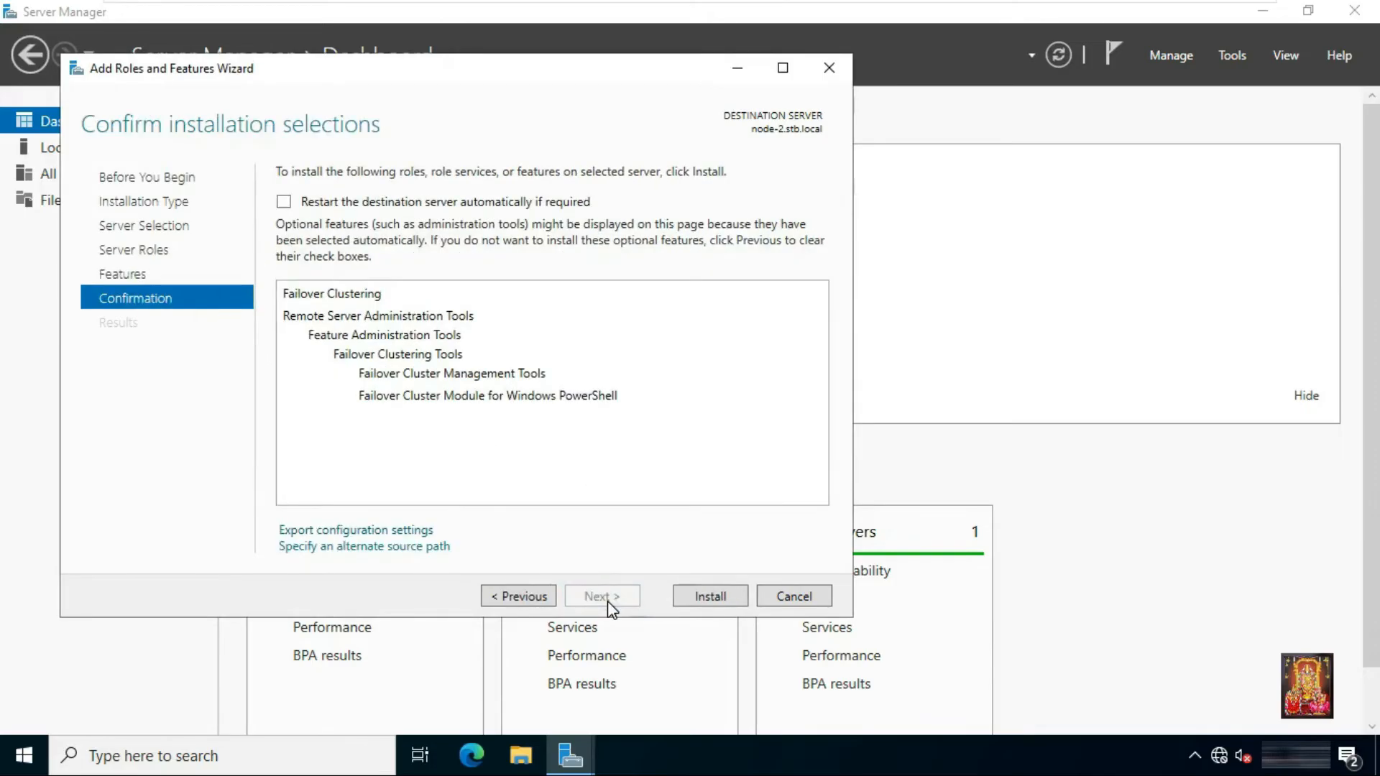
pyautogui.click(285, 202)
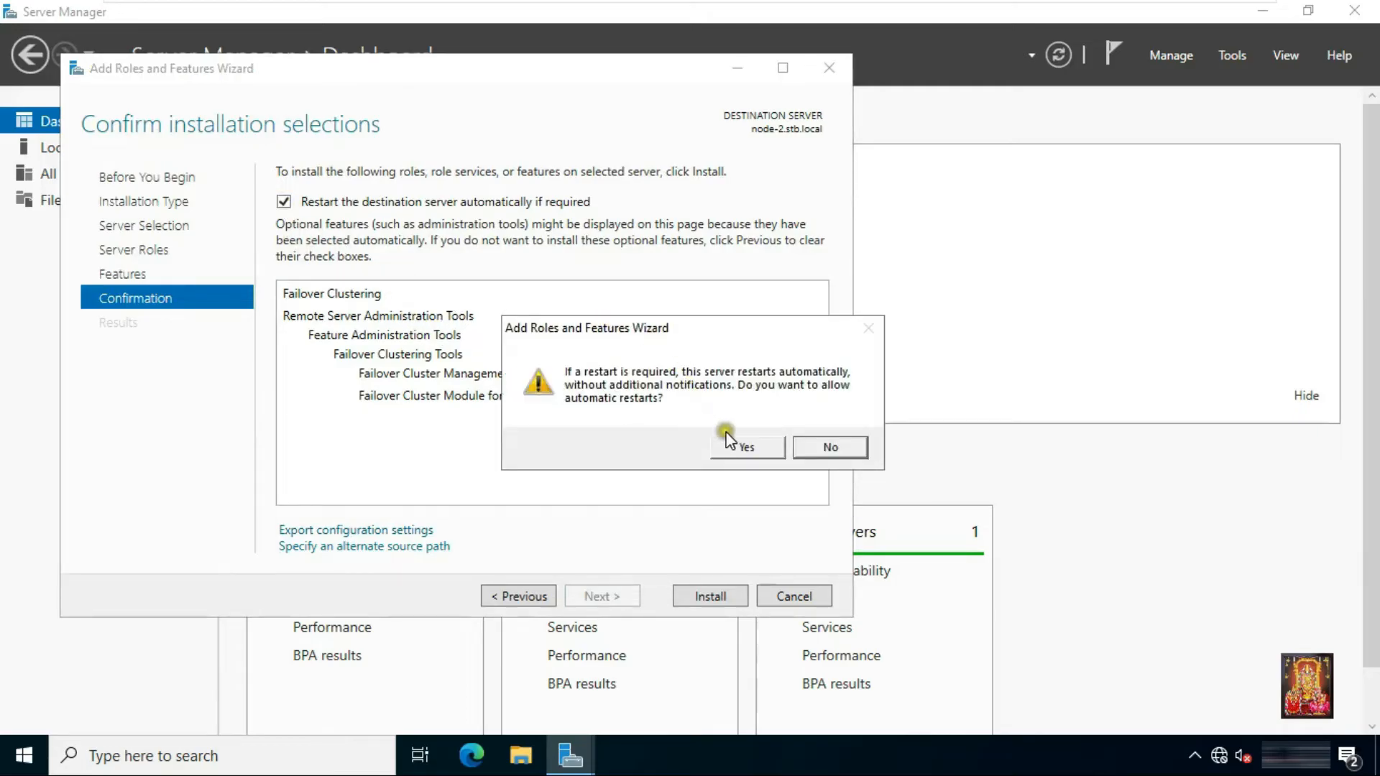
pyautogui.click(741, 445)
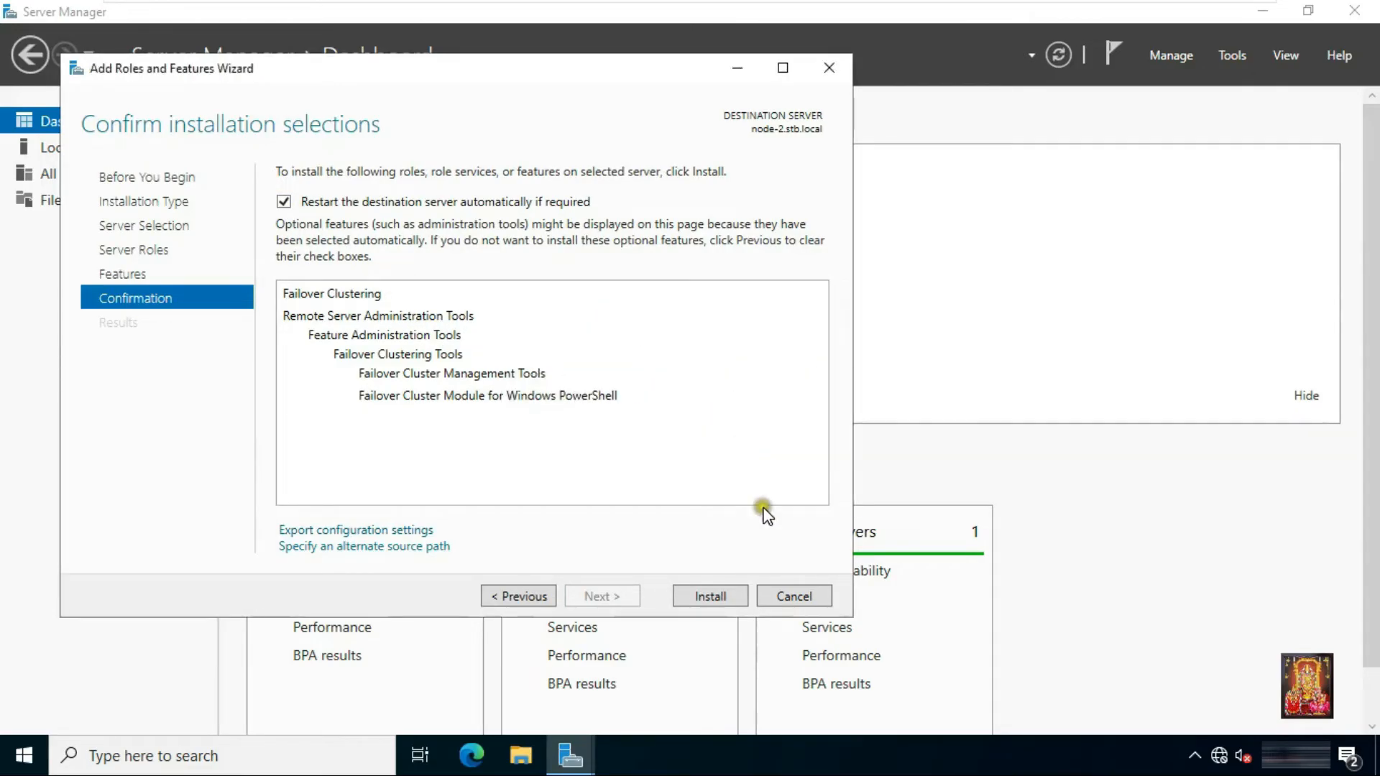
pyautogui.click(723, 596)
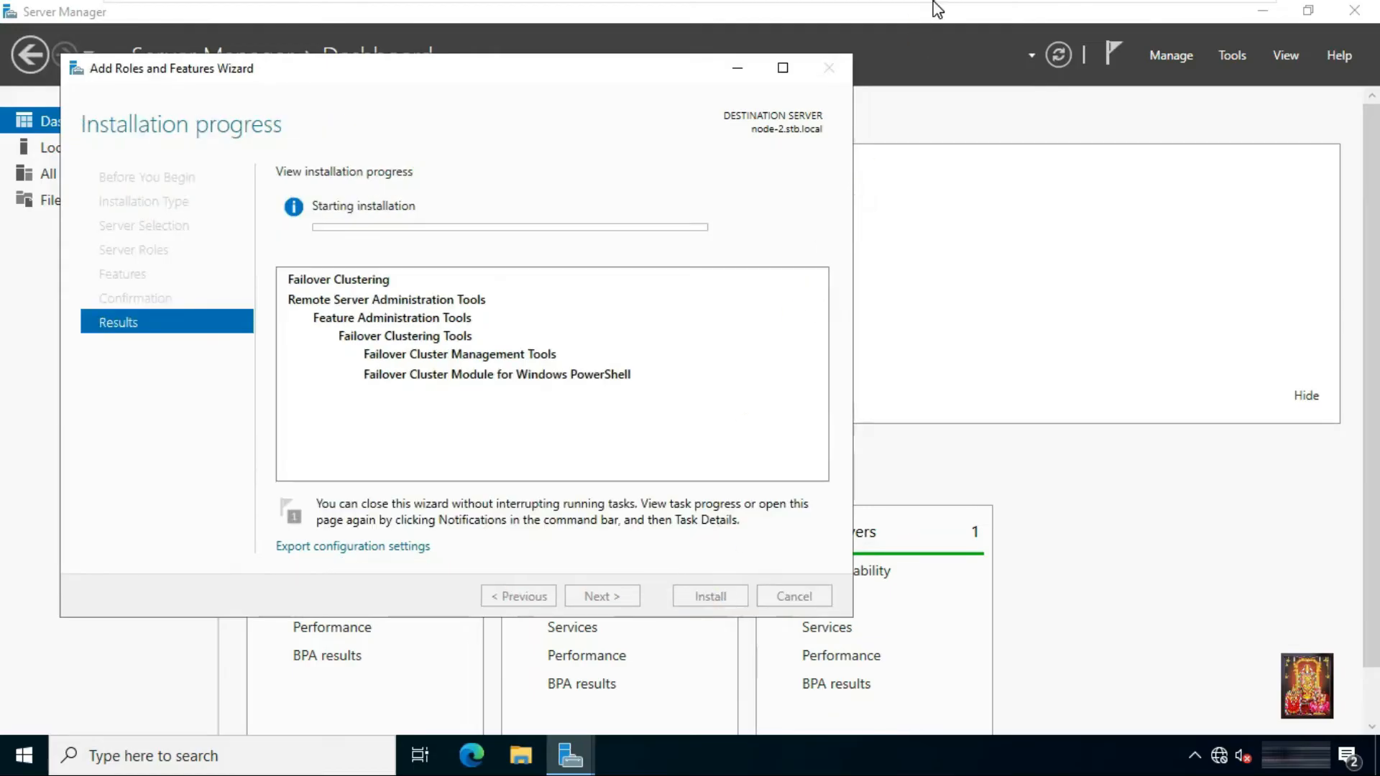
# - Switch to Node-1, close Disk Management, and select Failover Clustering with its required tools for a role-based installation on node-1.stb.local
pyautogui.click(963, 8)
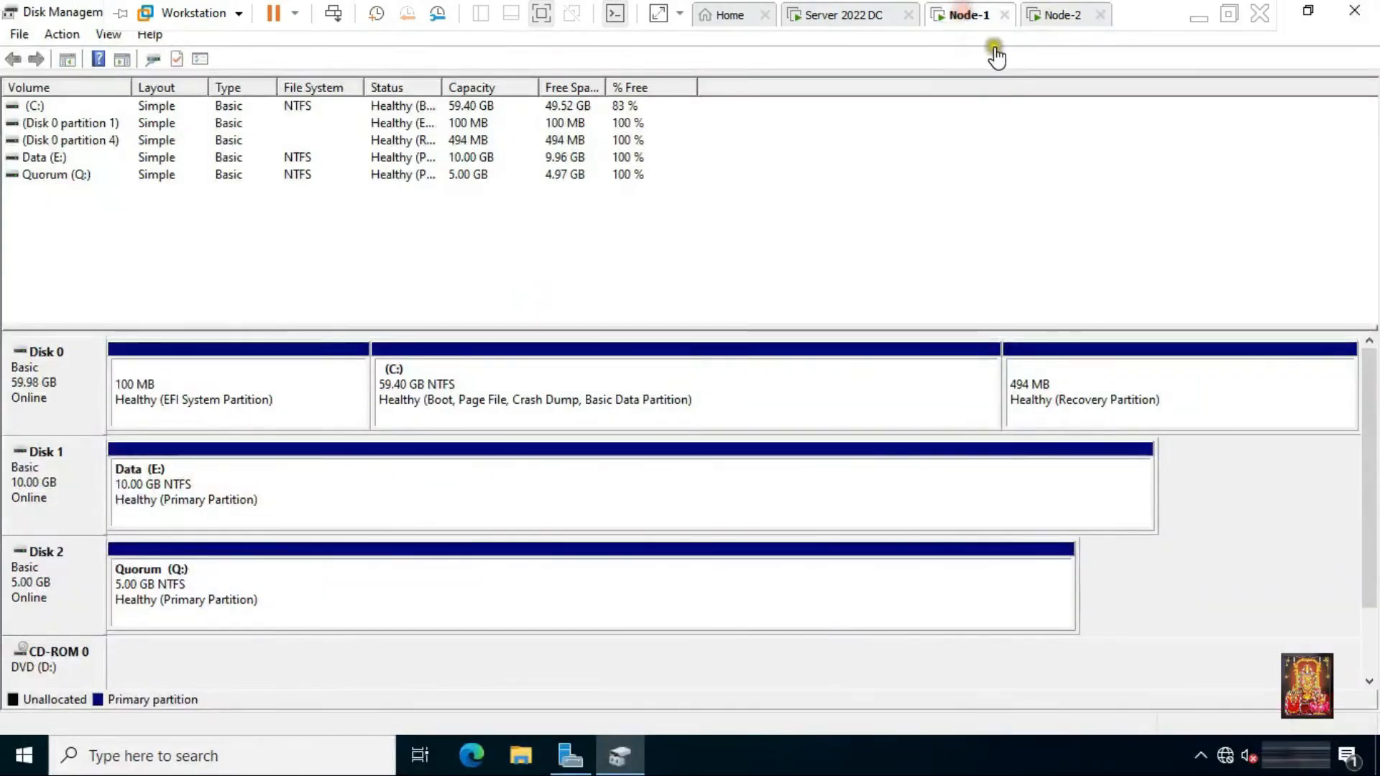
pyautogui.click(1355, 11)
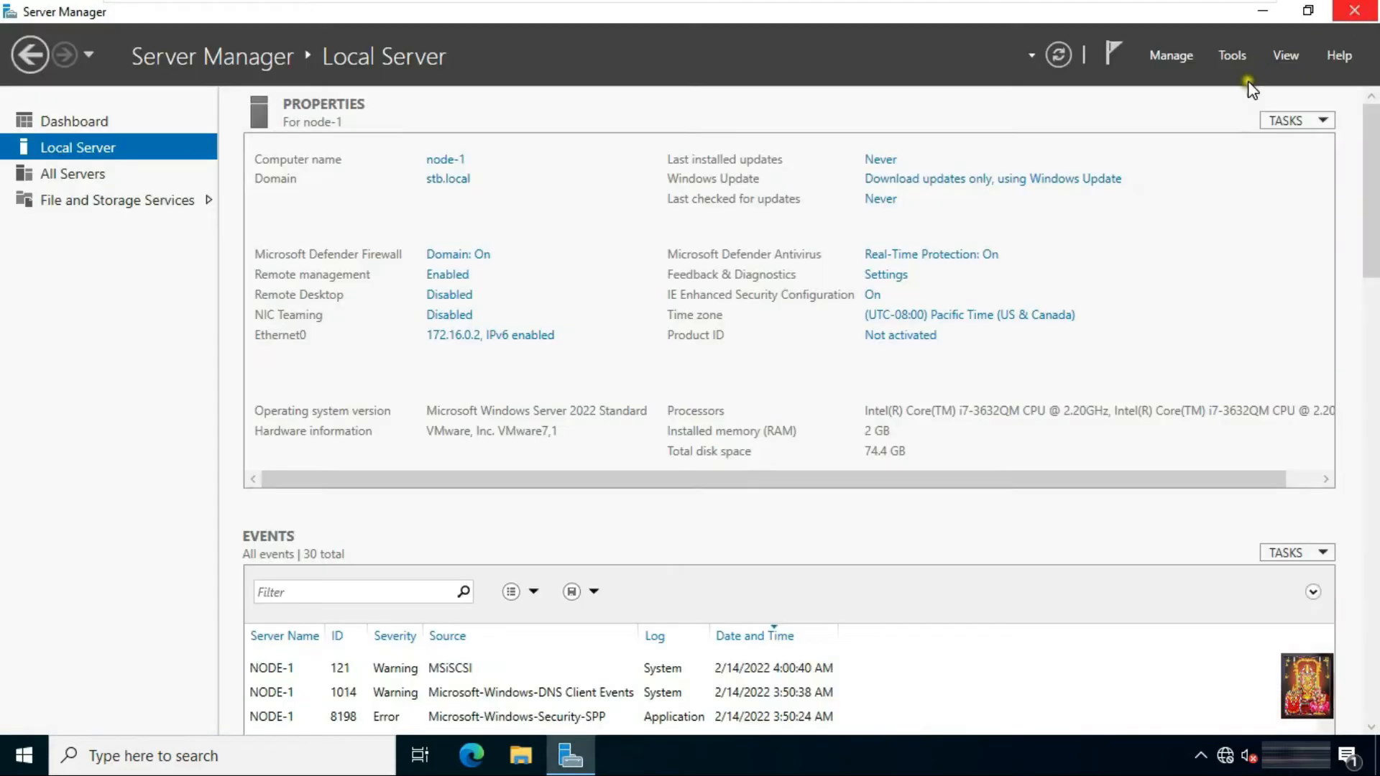
pyautogui.click(101, 123)
pyautogui.click(584, 252)
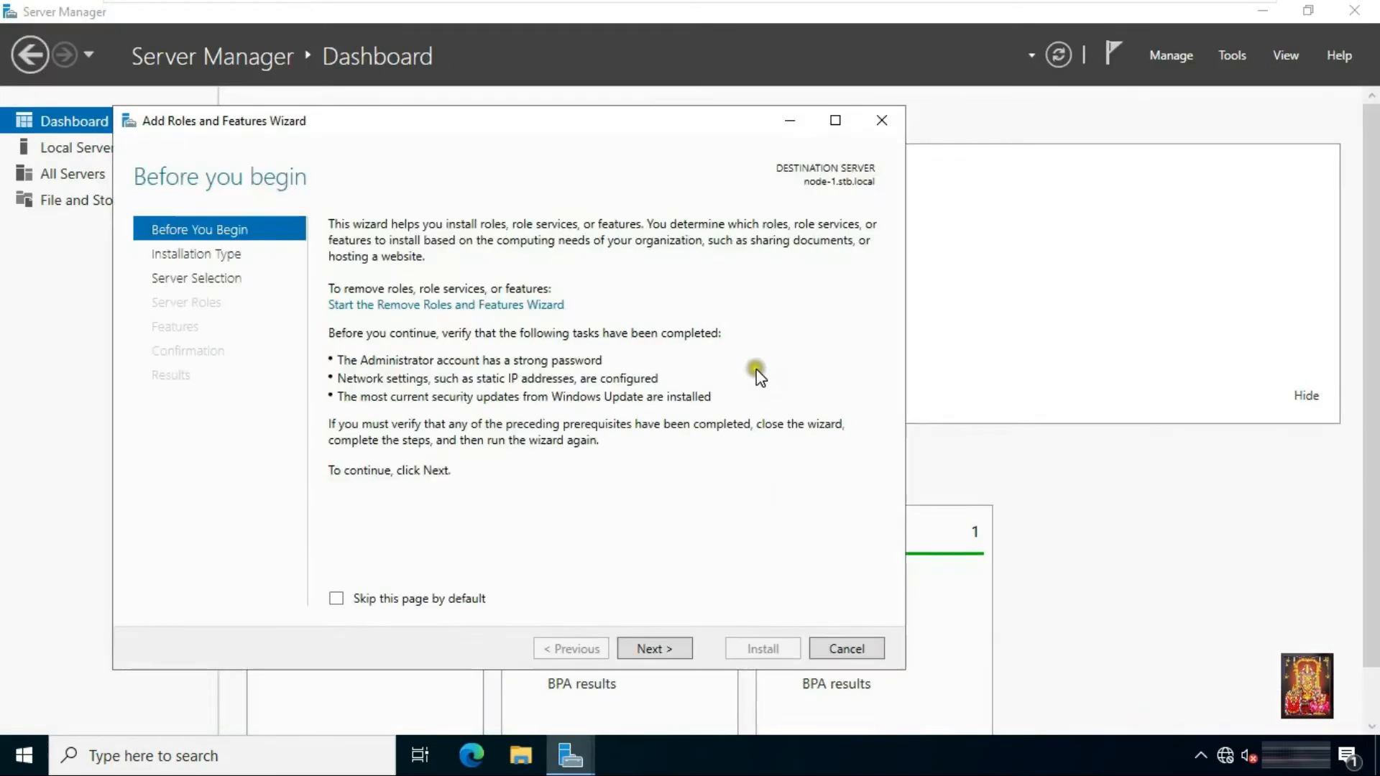
pyautogui.click(654, 651)
pyautogui.click(655, 651)
pyautogui.click(656, 650)
pyautogui.click(655, 651)
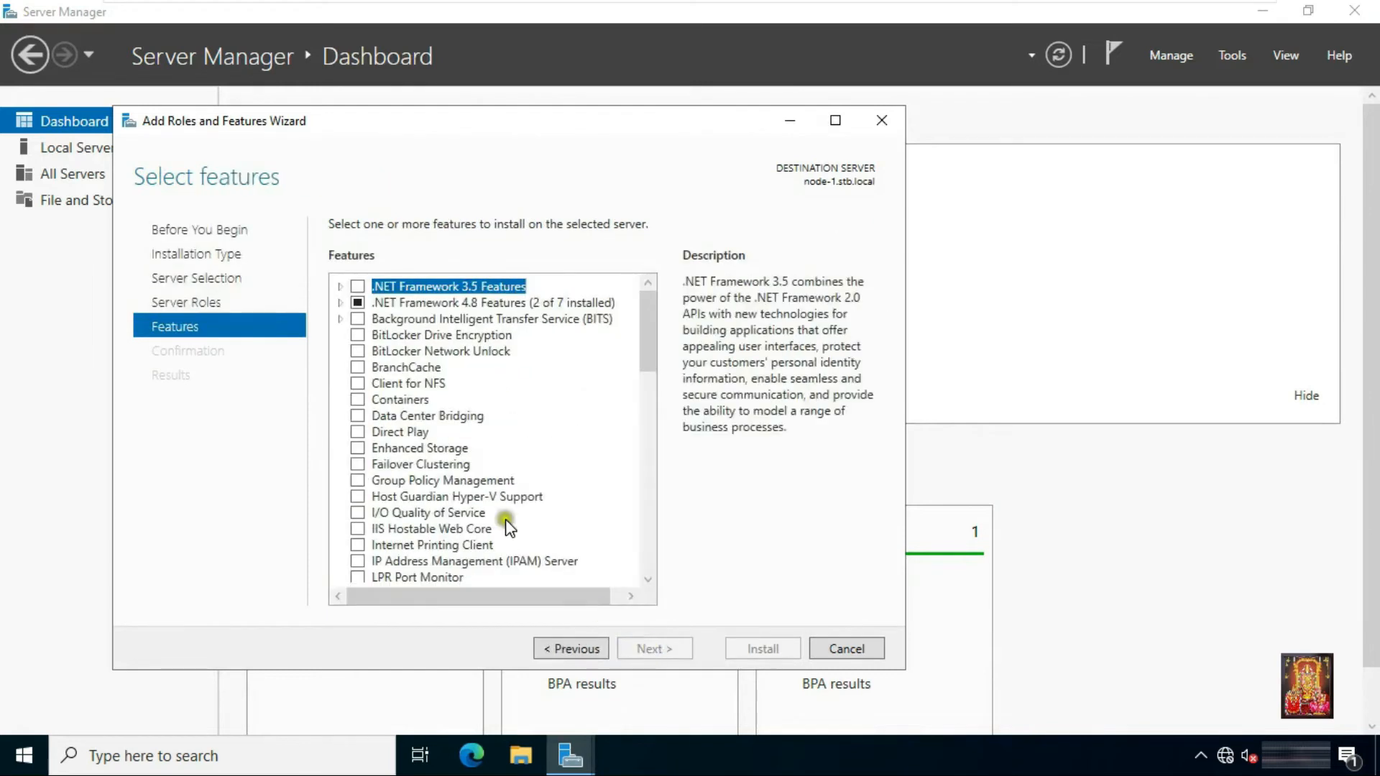
pyautogui.click(358, 465)
pyautogui.click(563, 557)
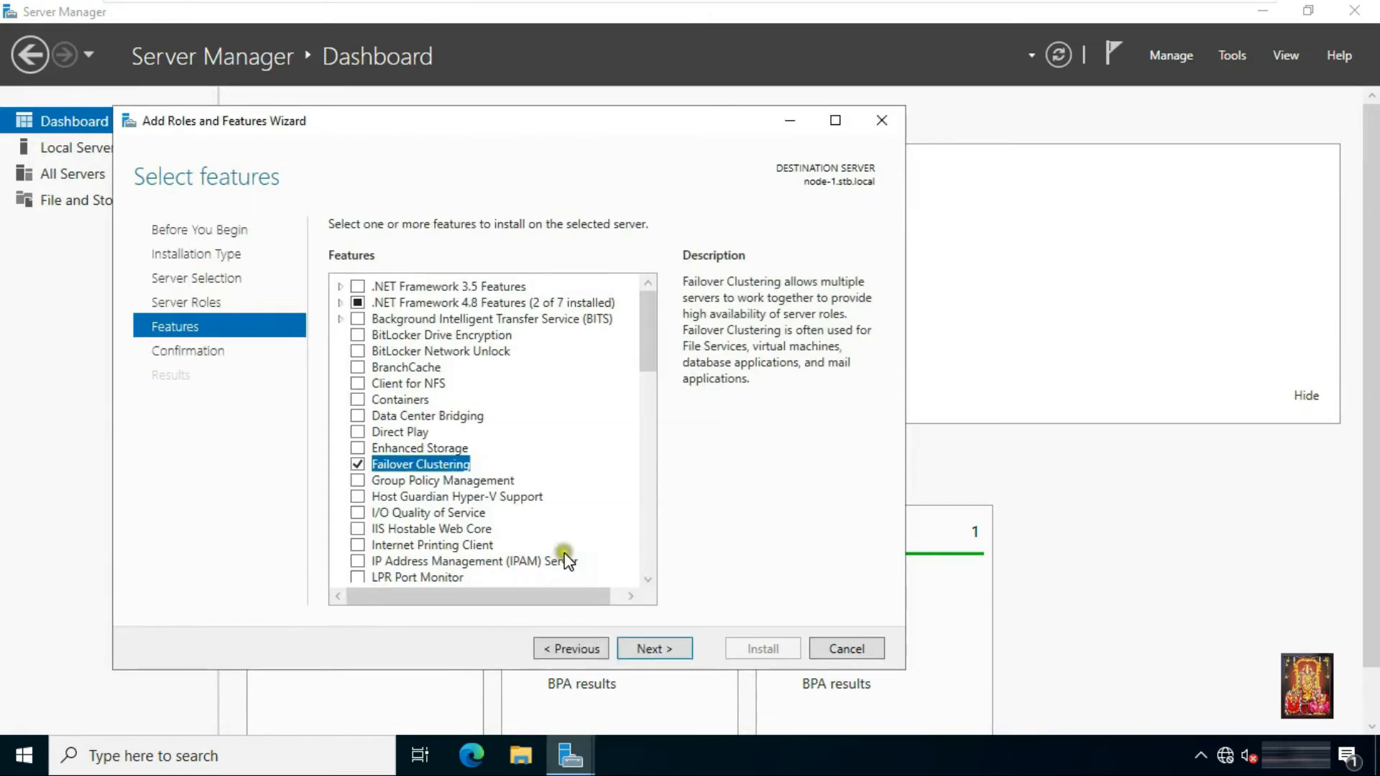
# - Allow automatic restart of the destination server and start the Failover Clustering installation on Node-1
pyautogui.click(654, 649)
pyautogui.click(336, 254)
pyautogui.click(746, 447)
pyautogui.click(760, 646)
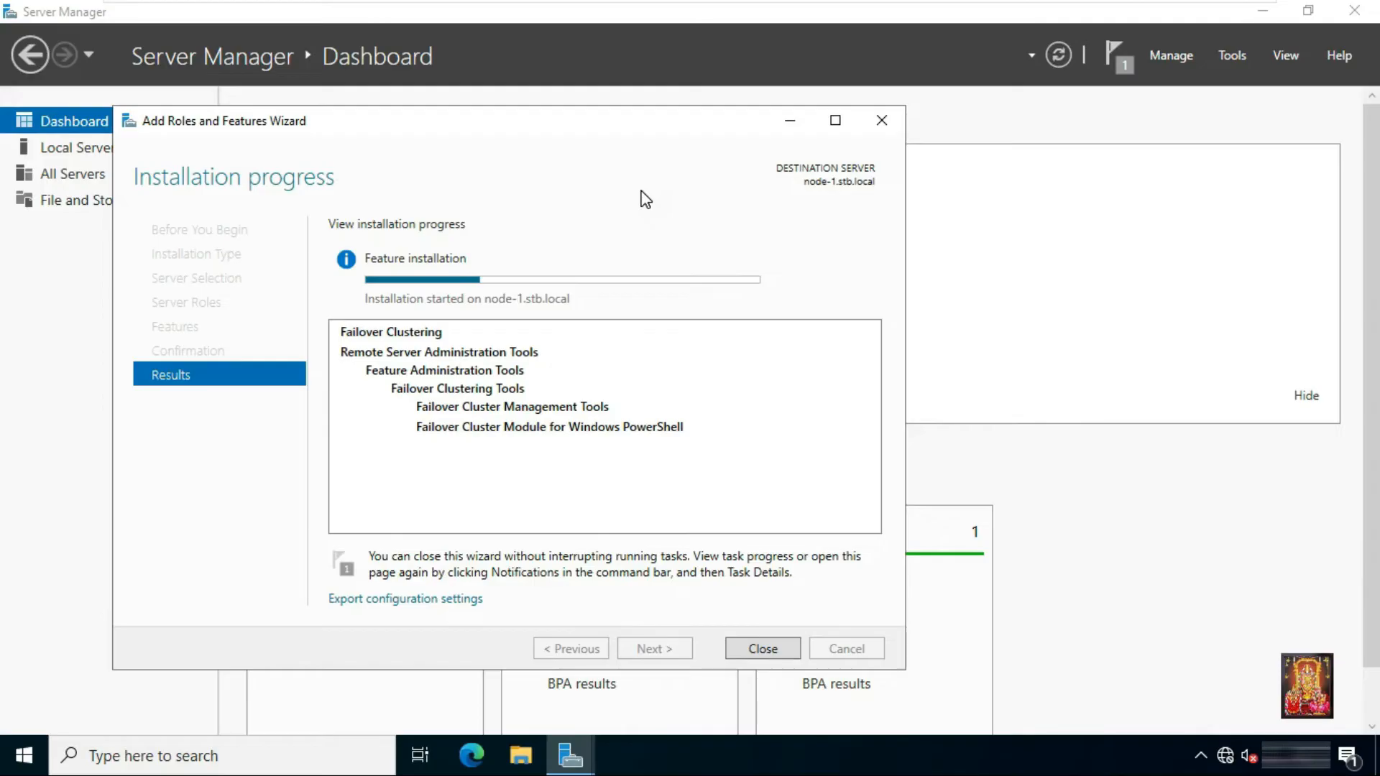
# - Close the Add Roles and Features Wizard on Node-2 and on Node-1 once each installation has finished
pyautogui.click(1067, 10)
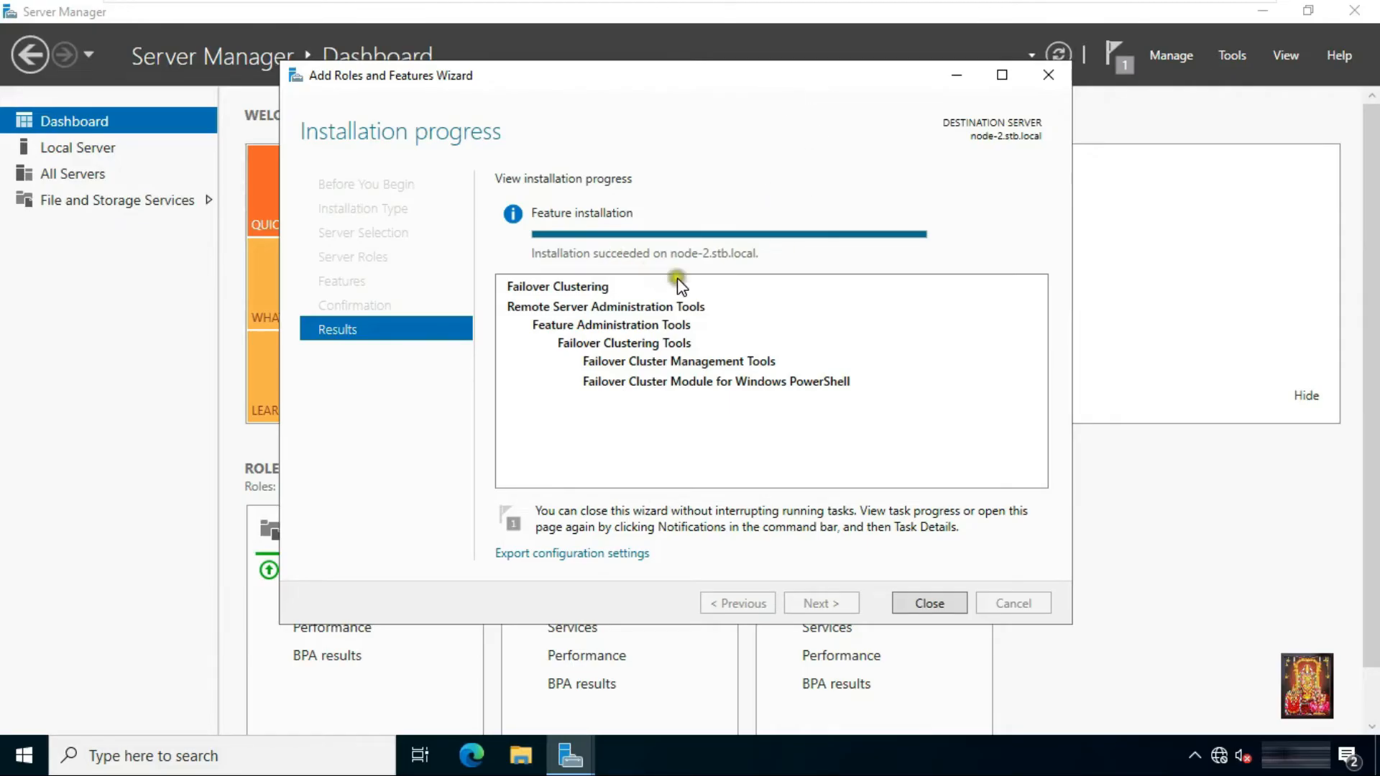
pyautogui.click(929, 601)
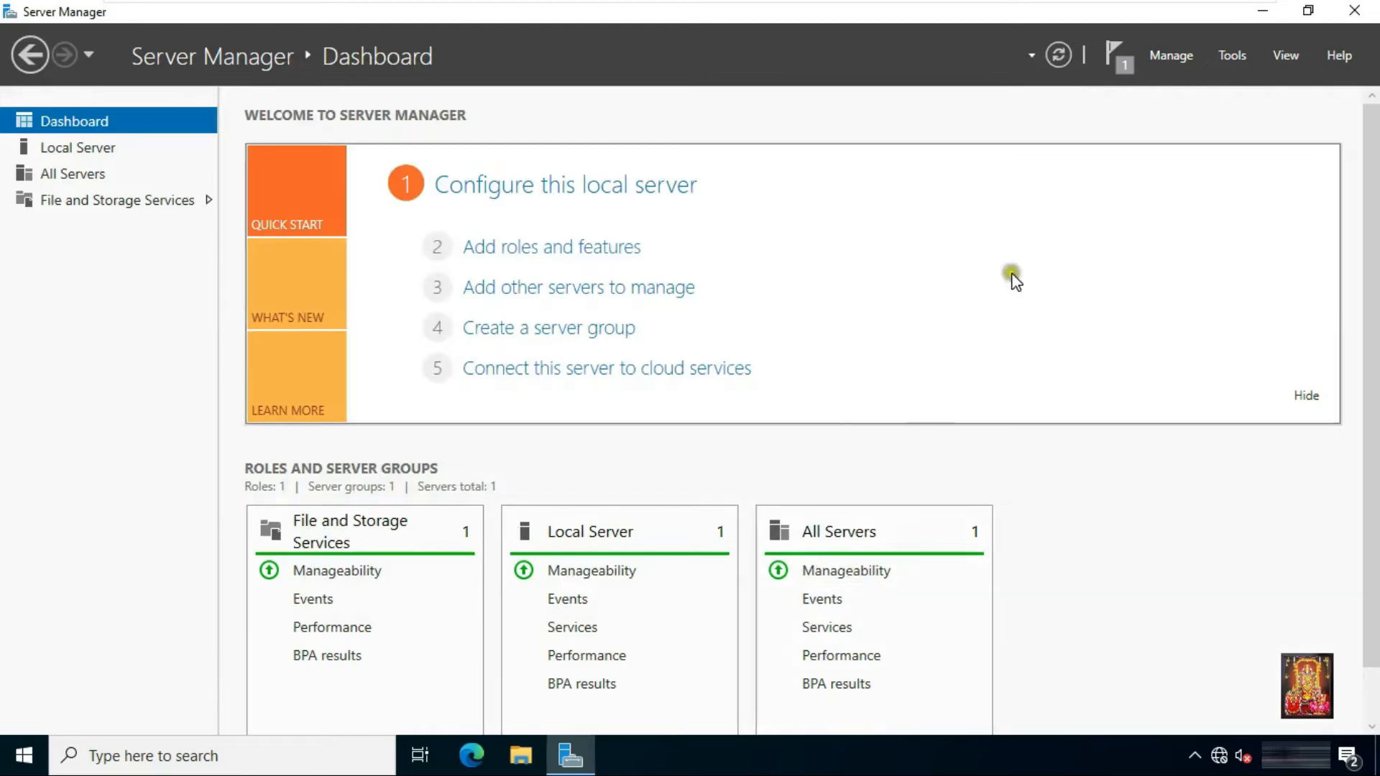
pyautogui.click(963, 15)
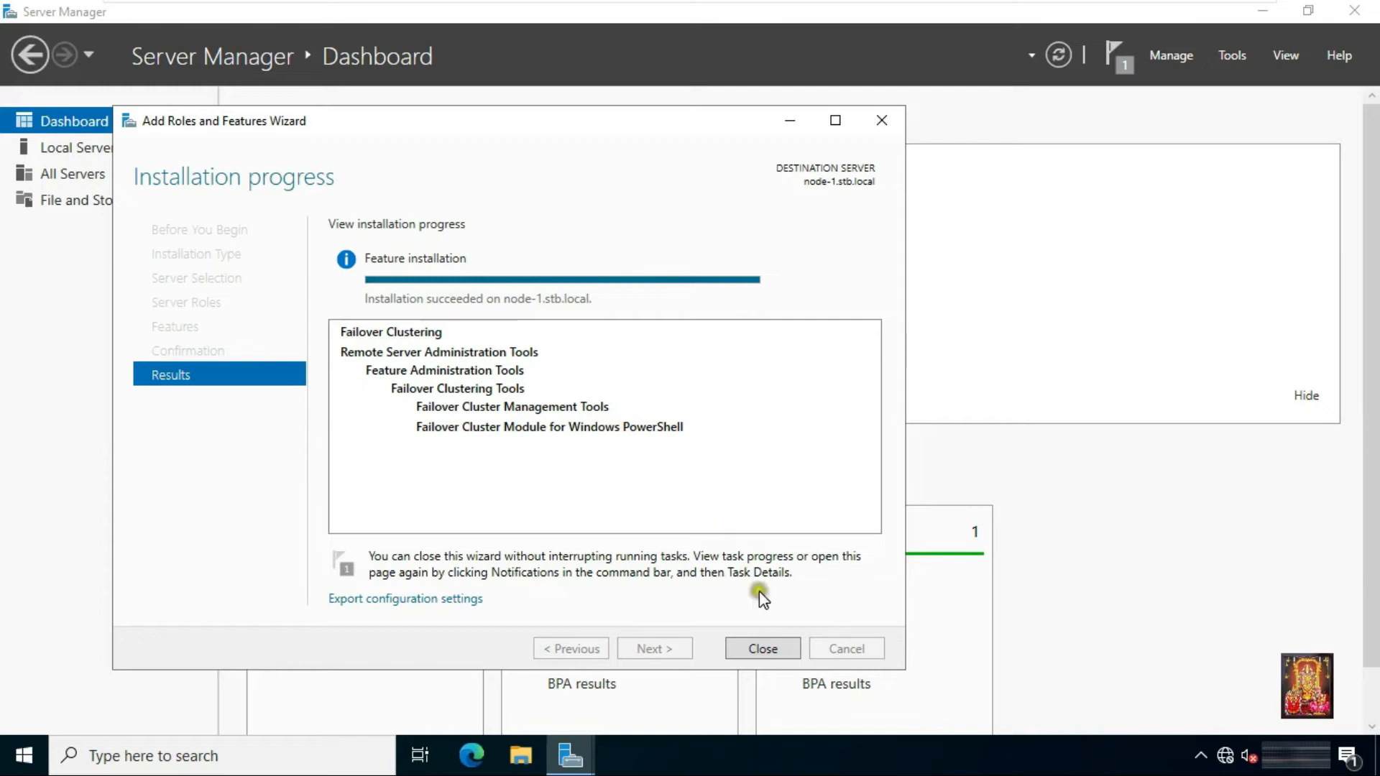
pyautogui.click(763, 647)
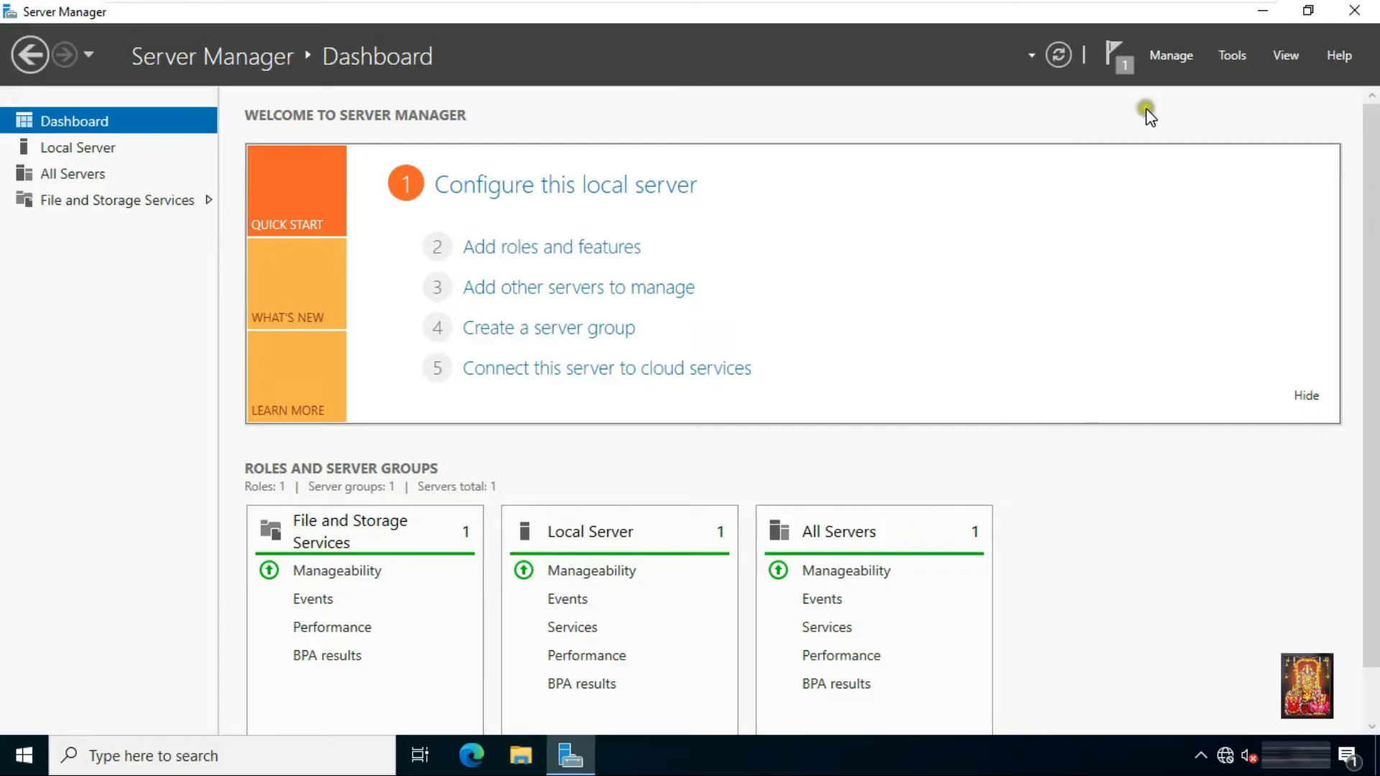
# - Open Failover Cluster Manager on Node-1, permanently dismiss the Windows Admin Center message, and maximize the window
pyautogui.click(1233, 56)
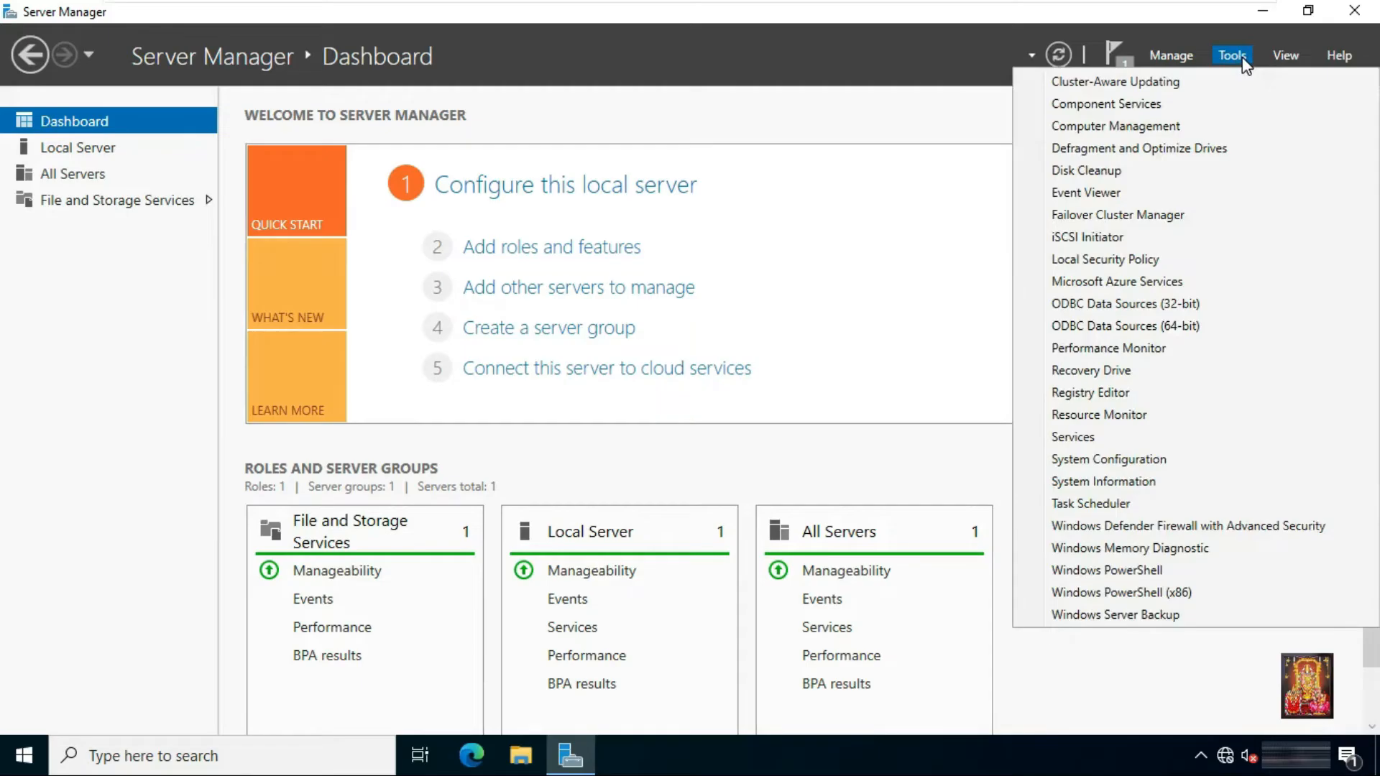
pyautogui.click(1177, 216)
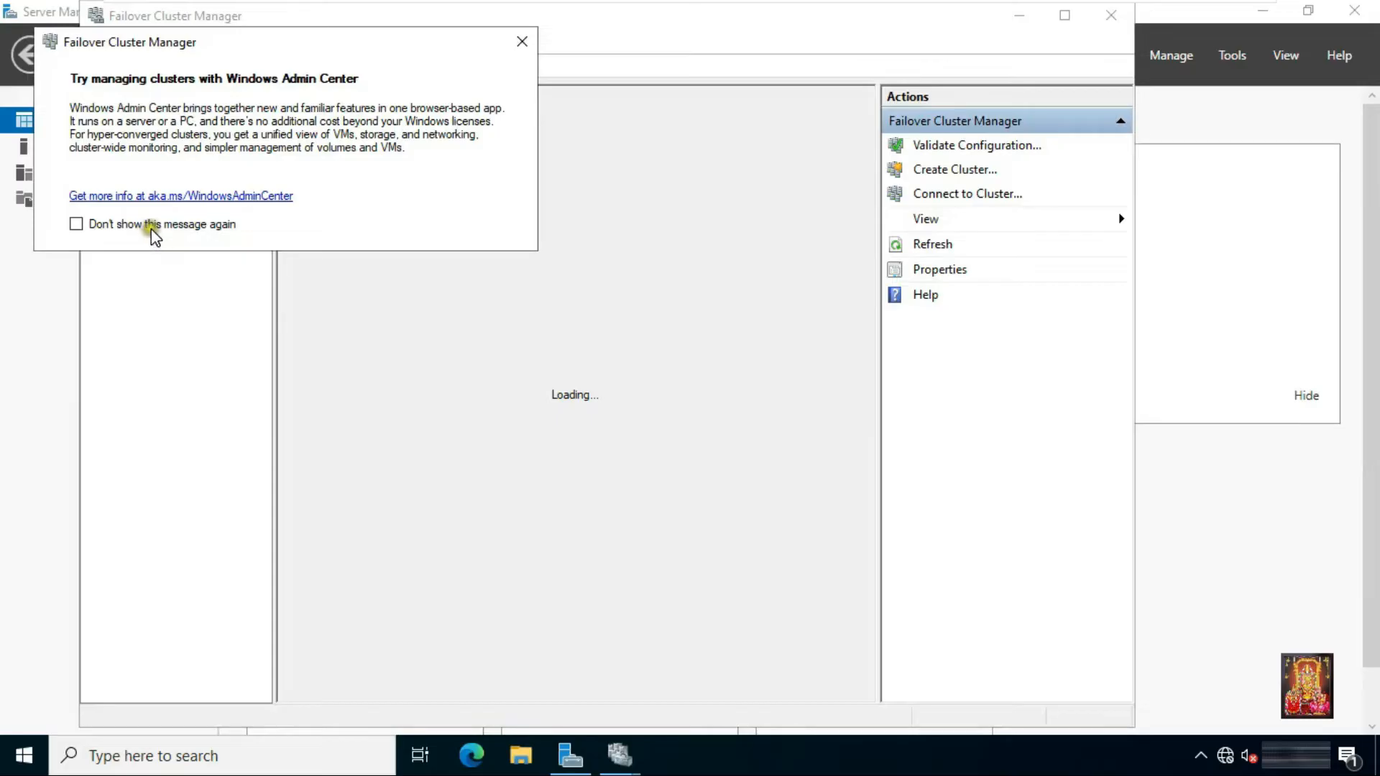
pyautogui.click(76, 224)
pyautogui.click(522, 41)
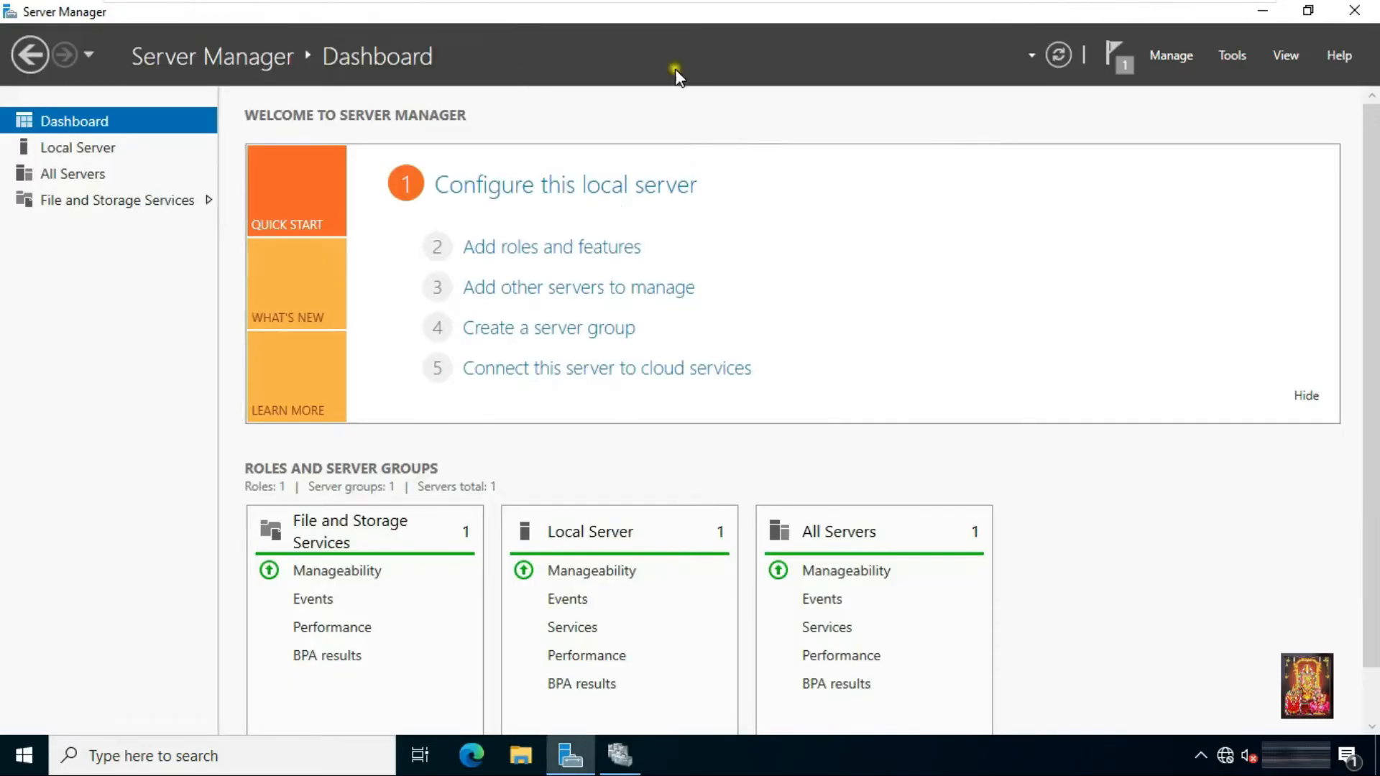
pyautogui.click(620, 754)
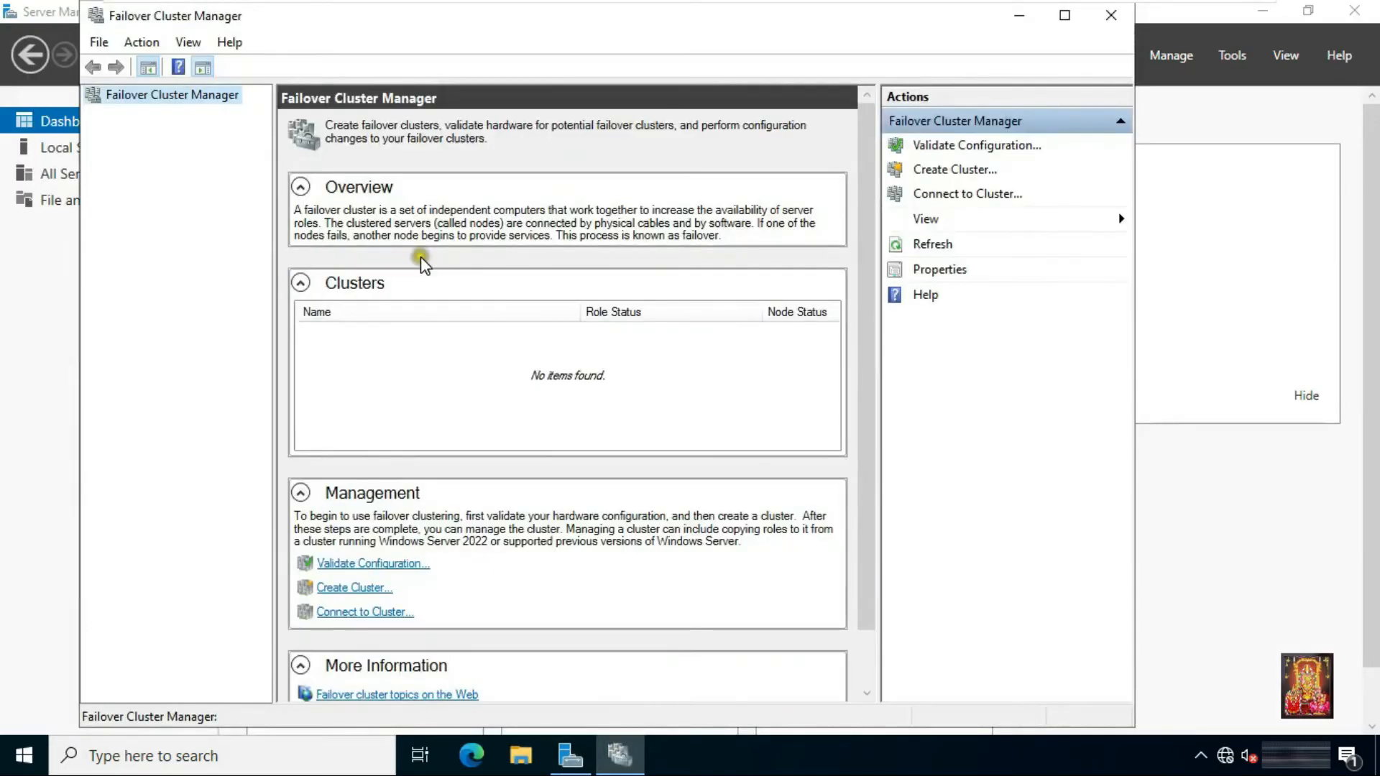
pyautogui.click(1067, 15)
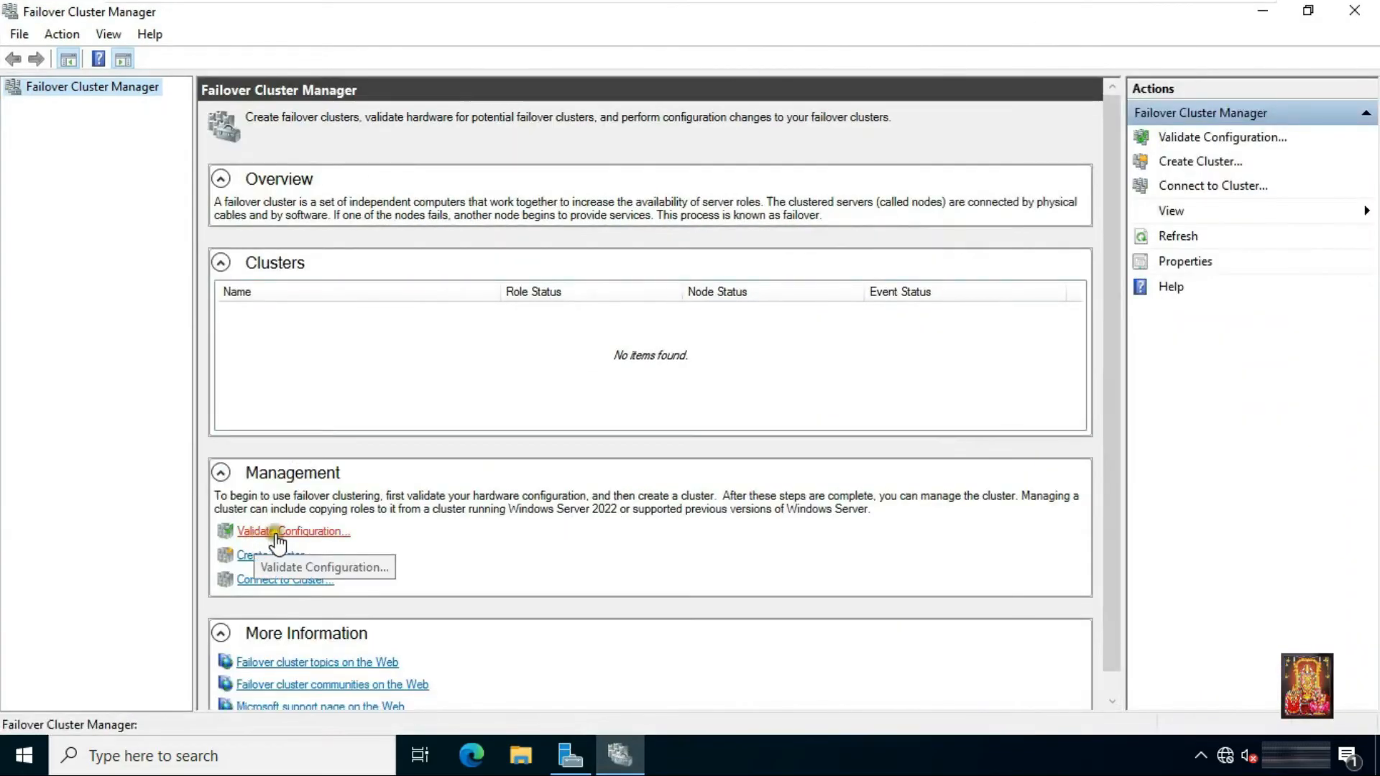
# - Start the Validate a Configuration Wizard and add node-1 and node-2 as the servers to validate
pyautogui.click(276, 535)
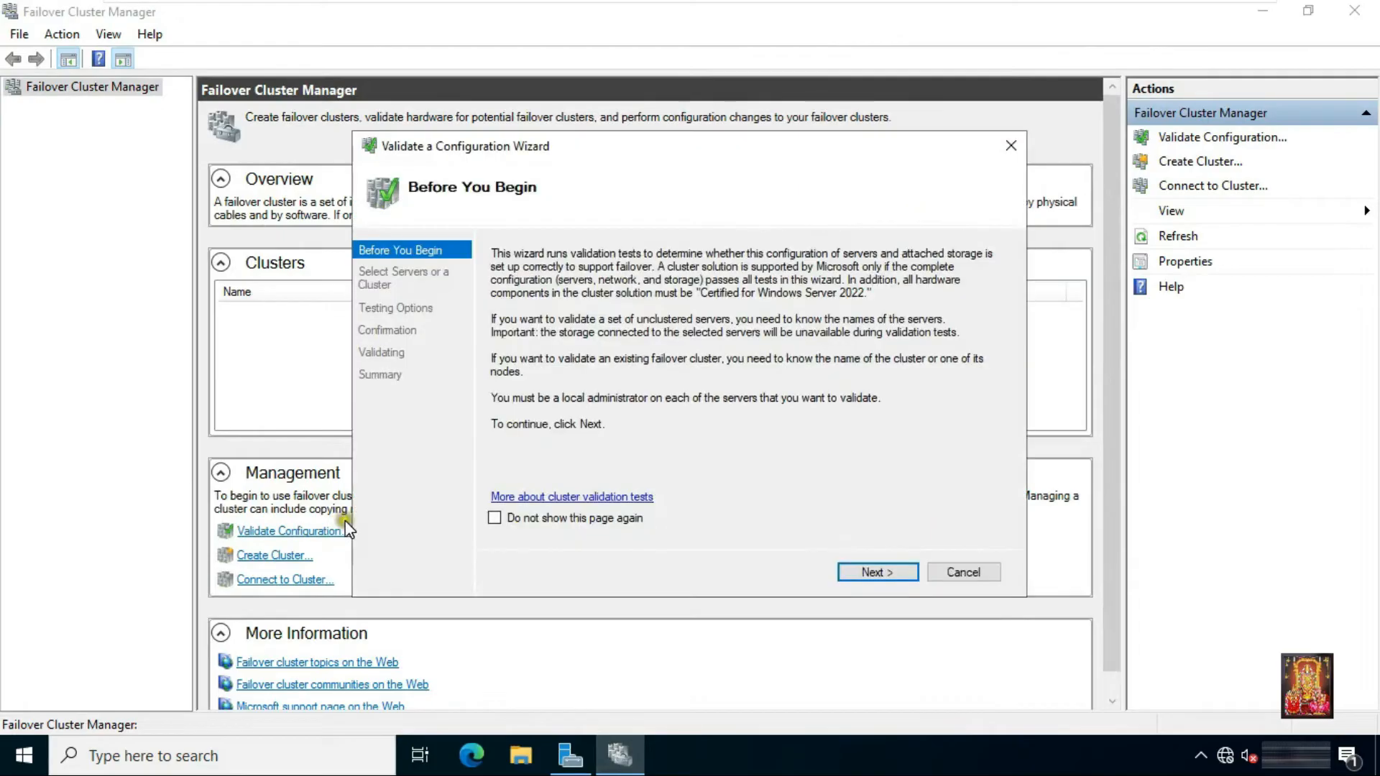
pyautogui.click(872, 573)
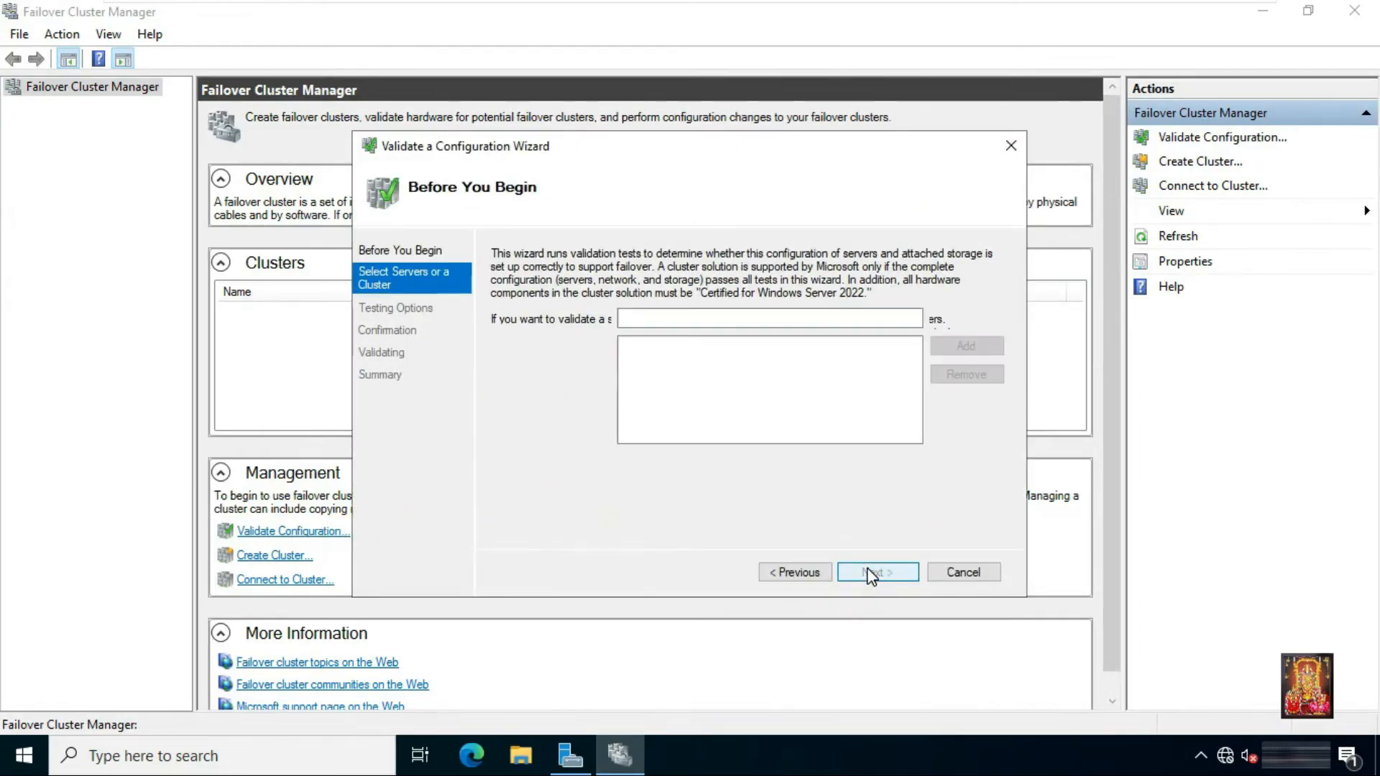
pyautogui.write('node-1')
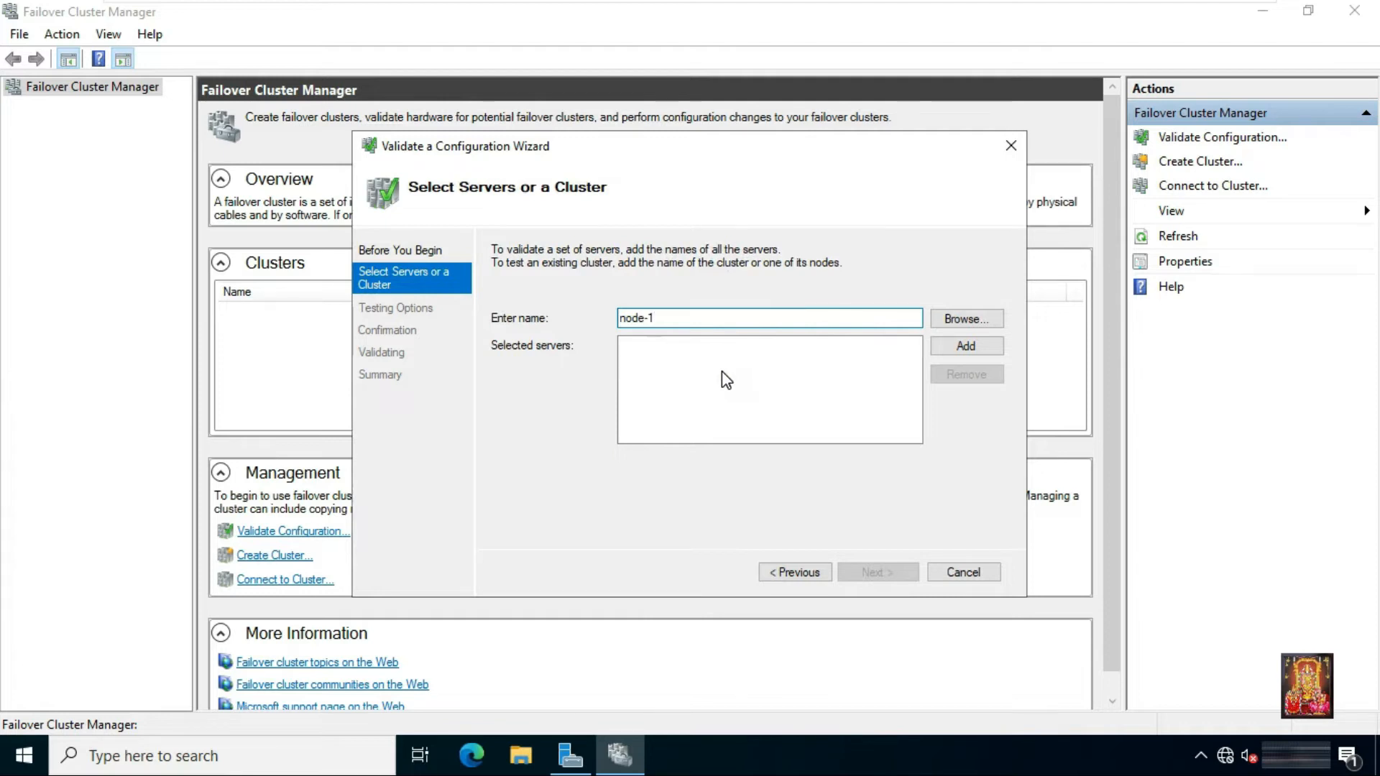
pyautogui.click(965, 346)
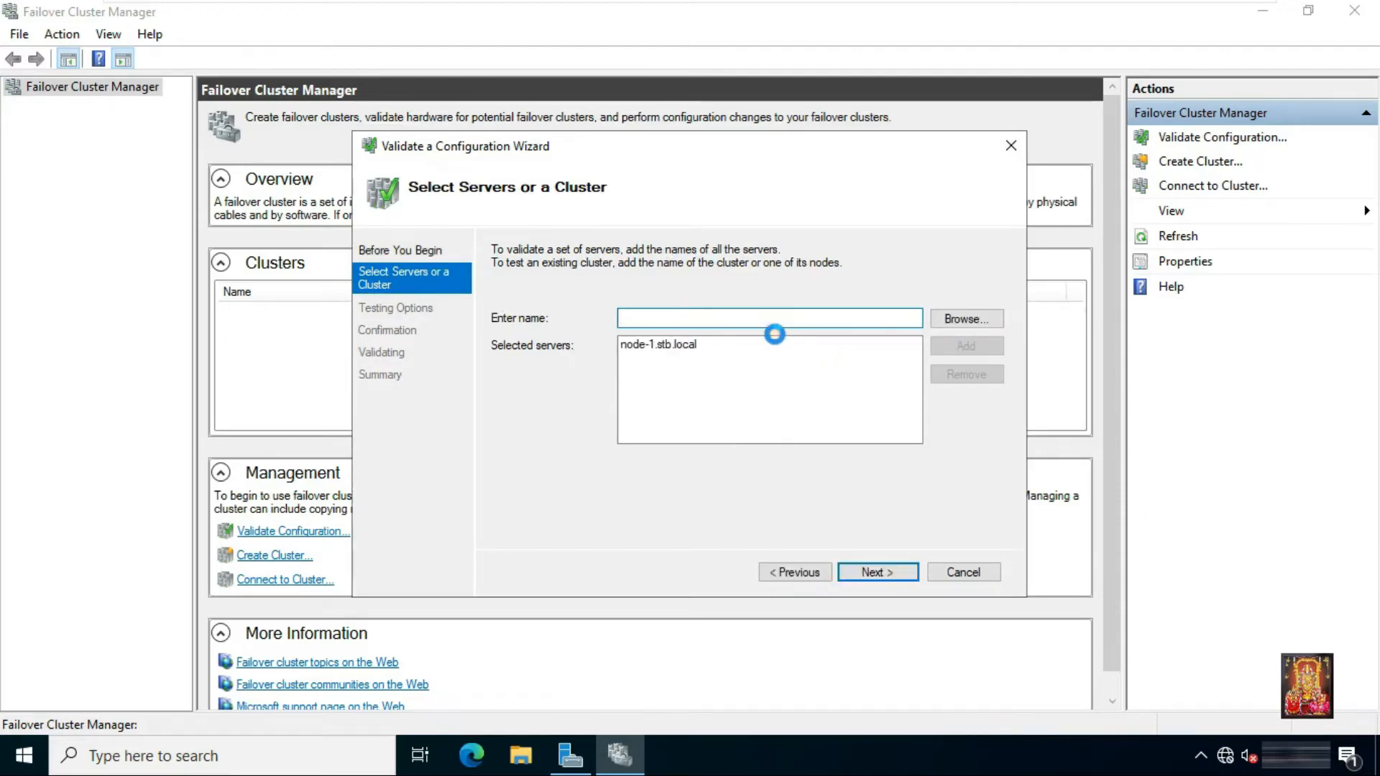
pyautogui.write('node-2')
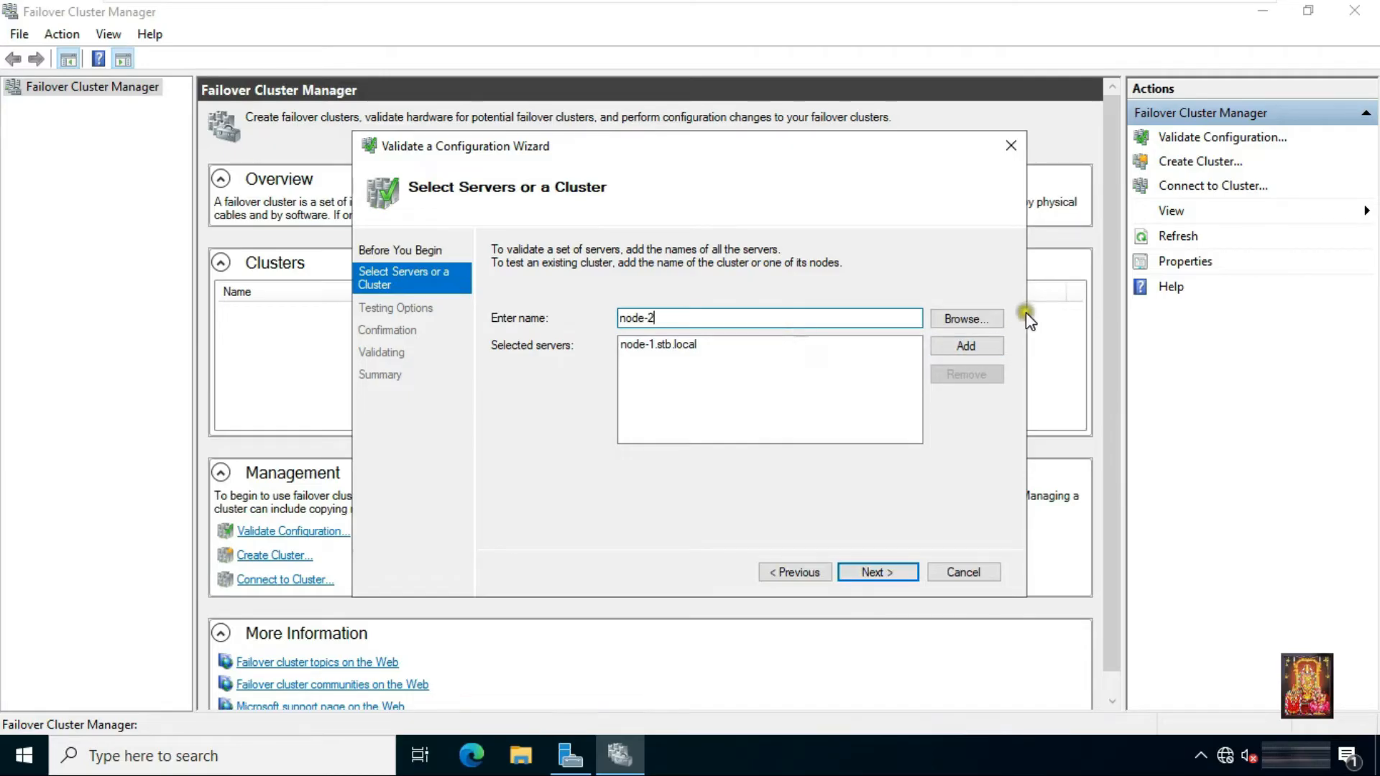
pyautogui.click(965, 346)
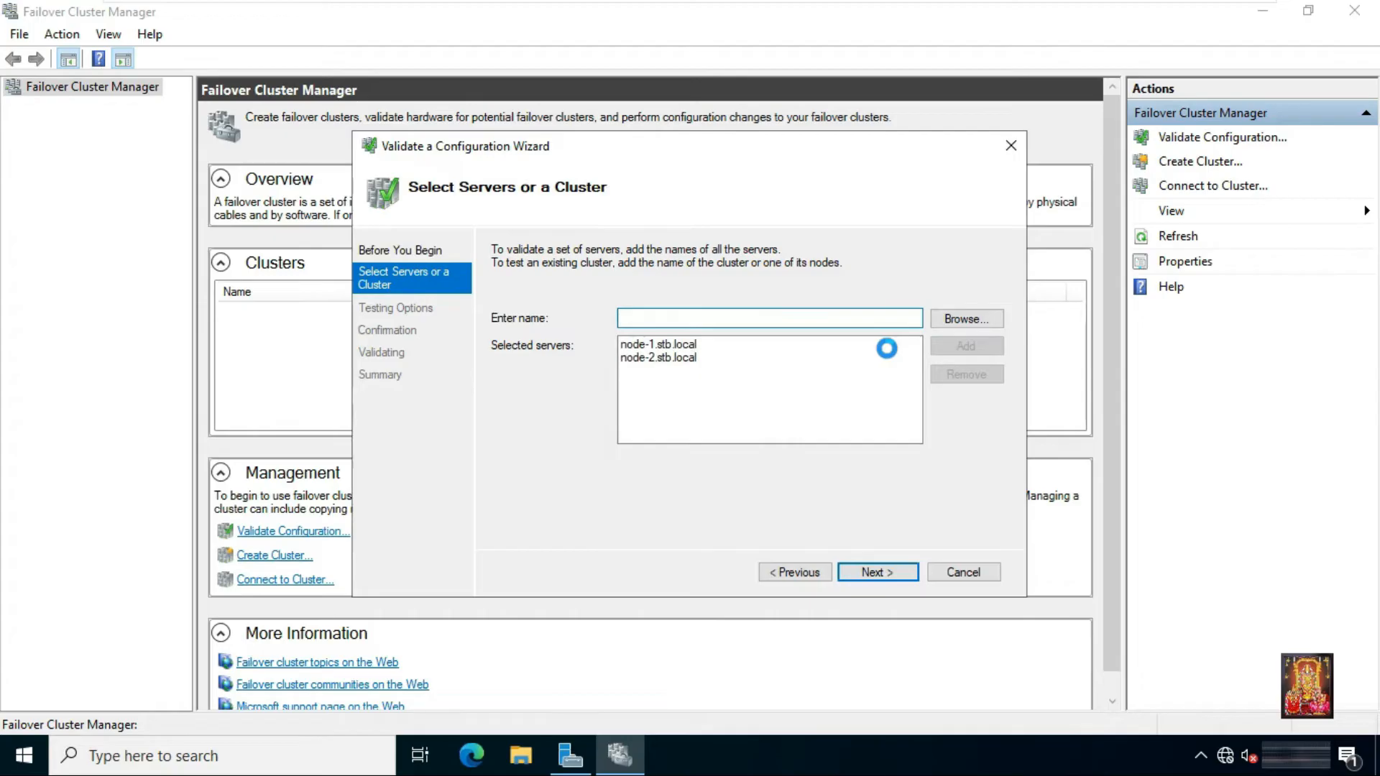
pyautogui.click(878, 575)
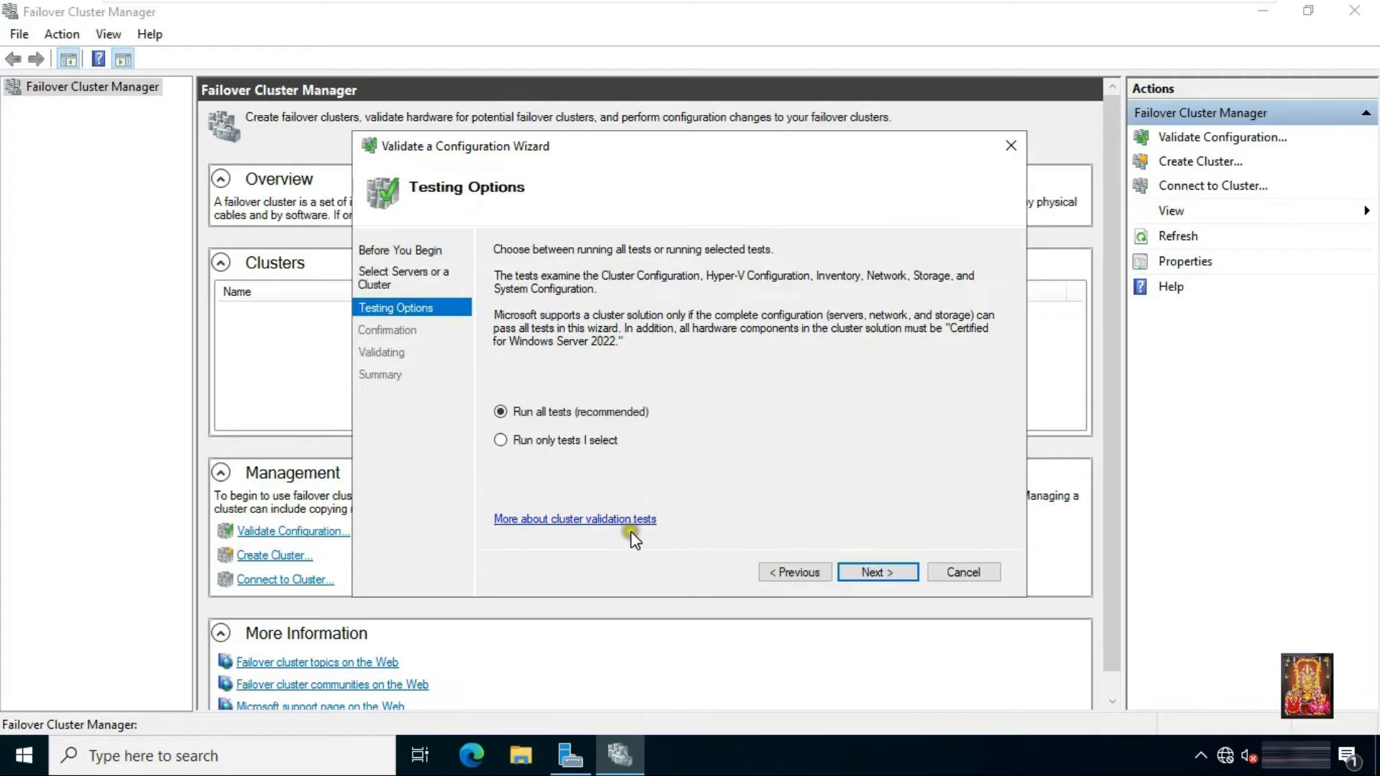
# - Choose to run only selected validation tests and exclude Validate Switch Enabled Teaming Configurations from the Network tests
pyautogui.click(501, 440)
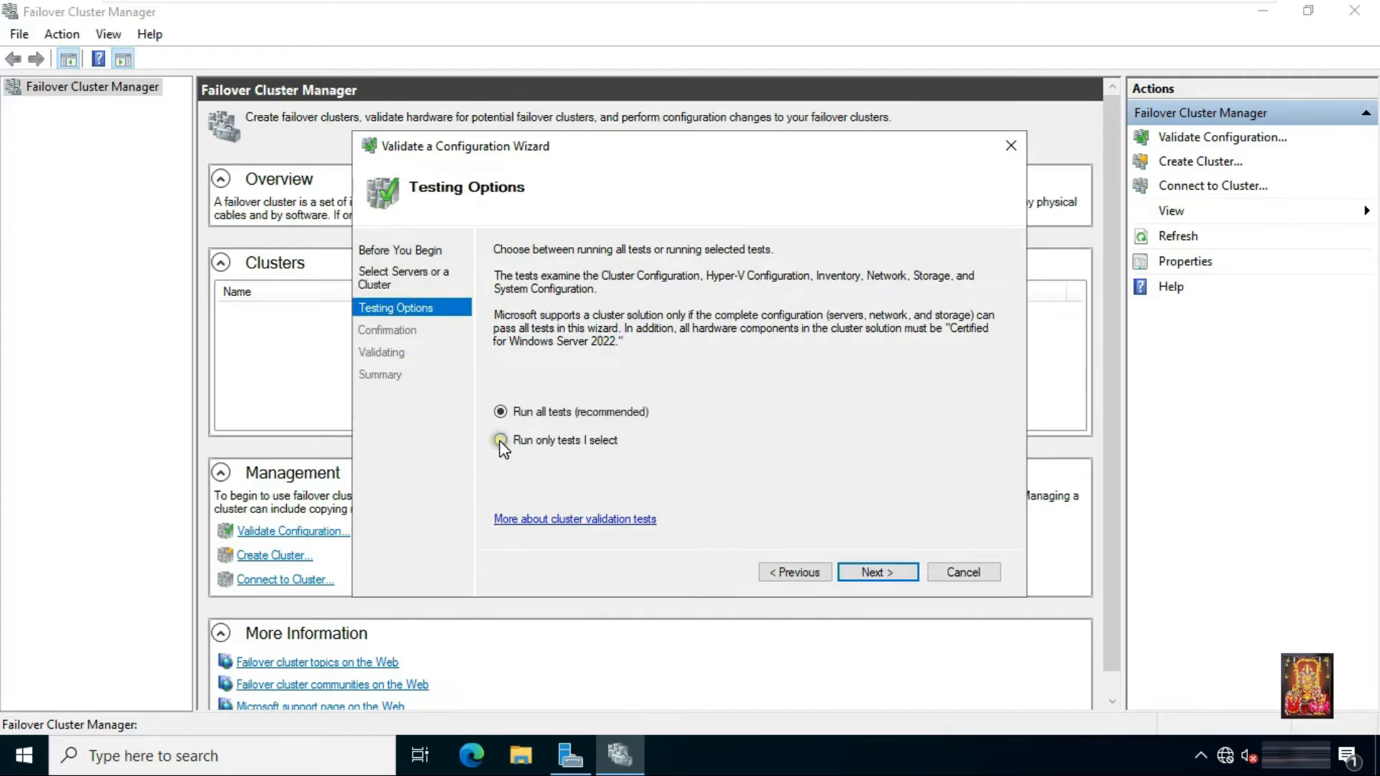
pyautogui.click(585, 441)
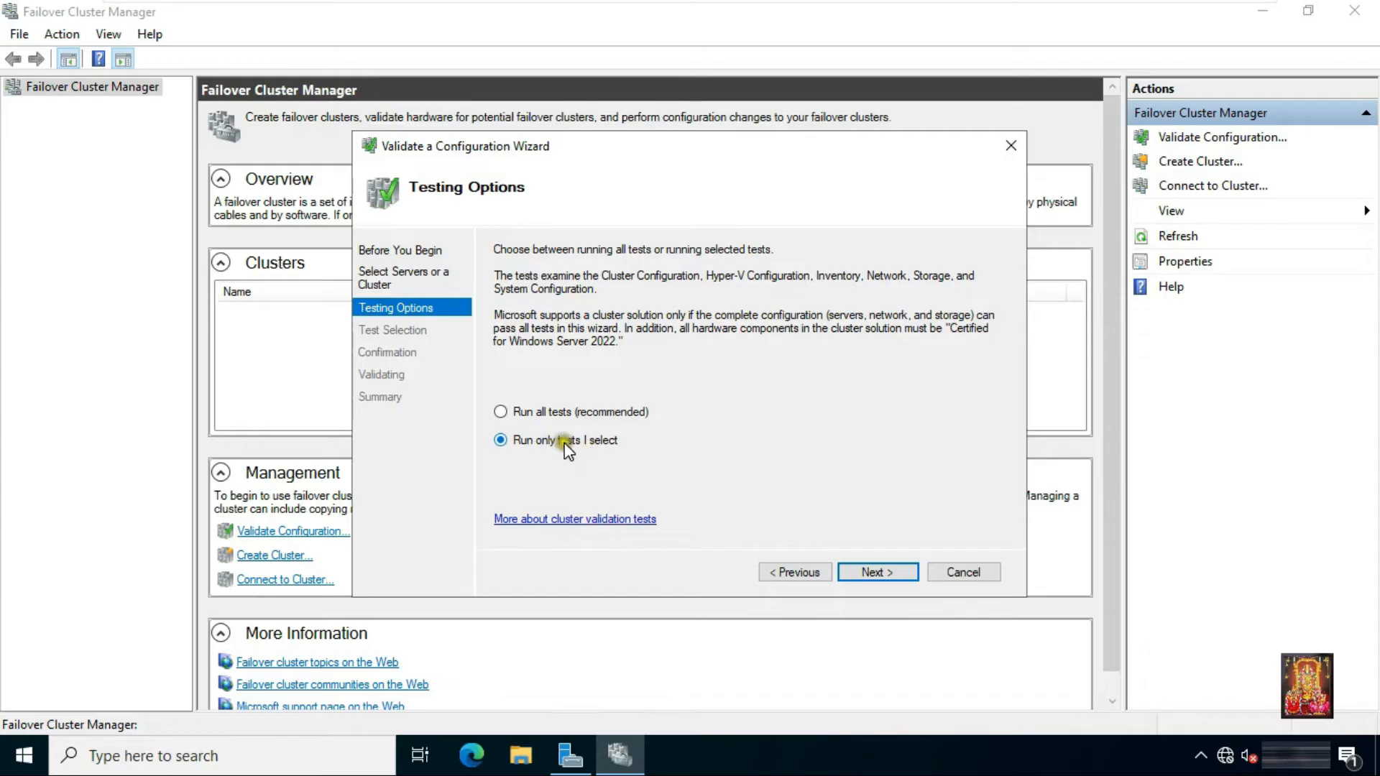
pyautogui.click(866, 571)
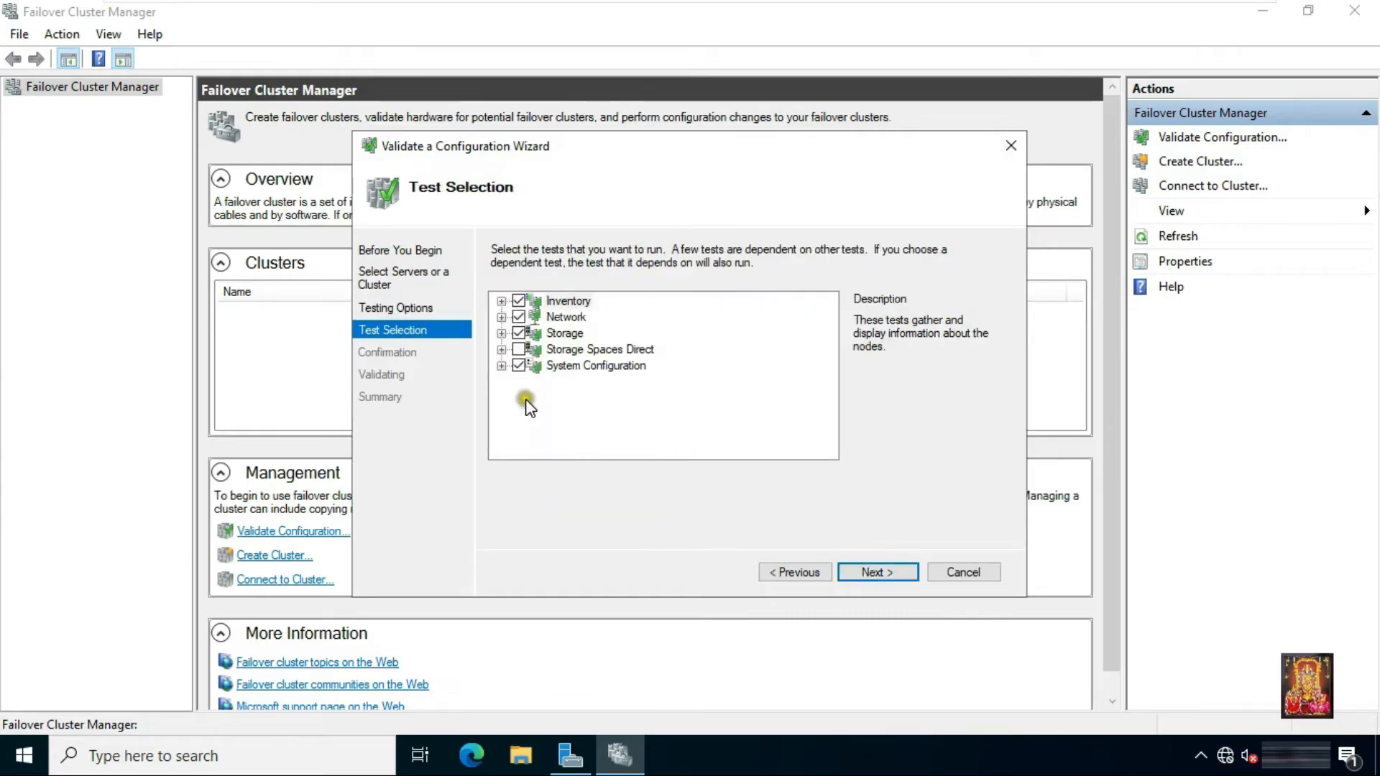
pyautogui.click(501, 318)
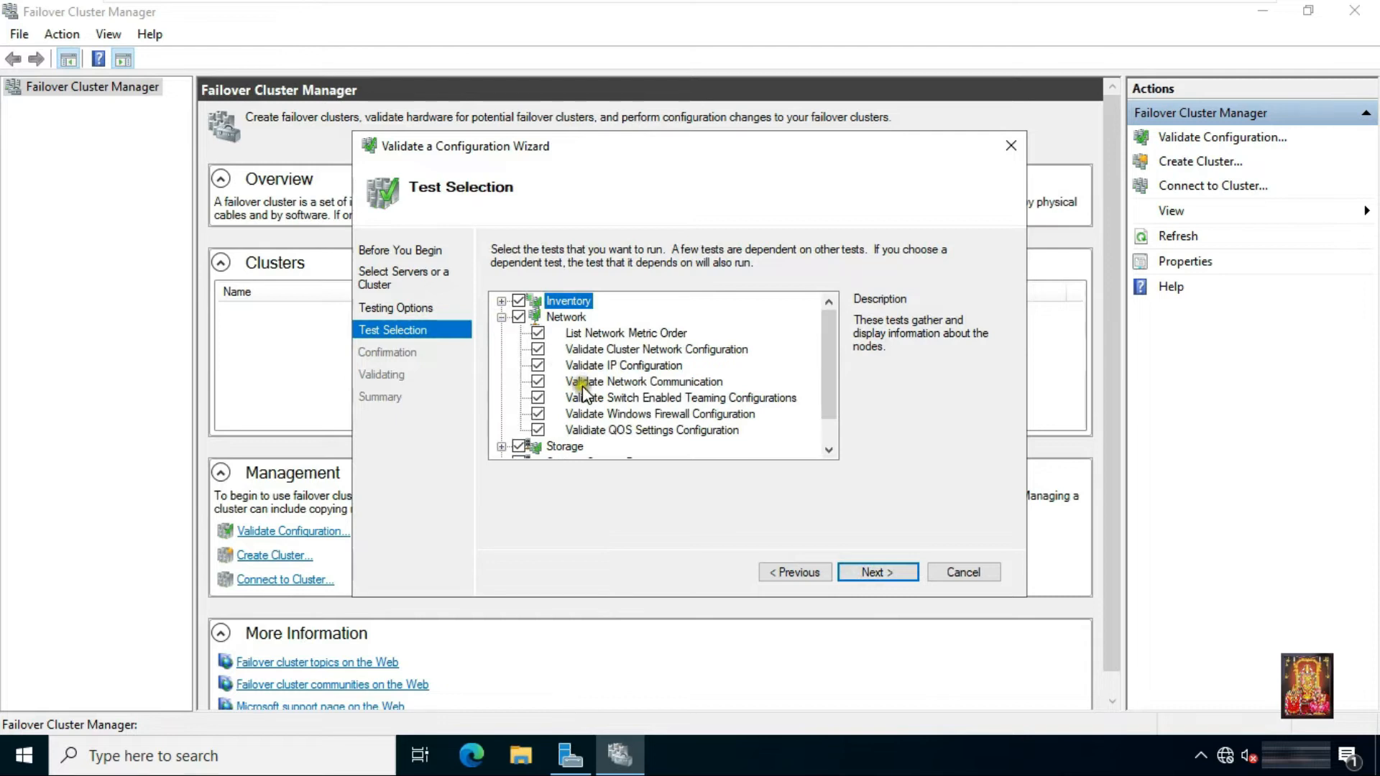
pyautogui.click(536, 399)
pyautogui.click(502, 317)
# - Run the selected validation tests on both nodes and close the Validate a Configuration Wizard when testing completes
pyautogui.click(878, 572)
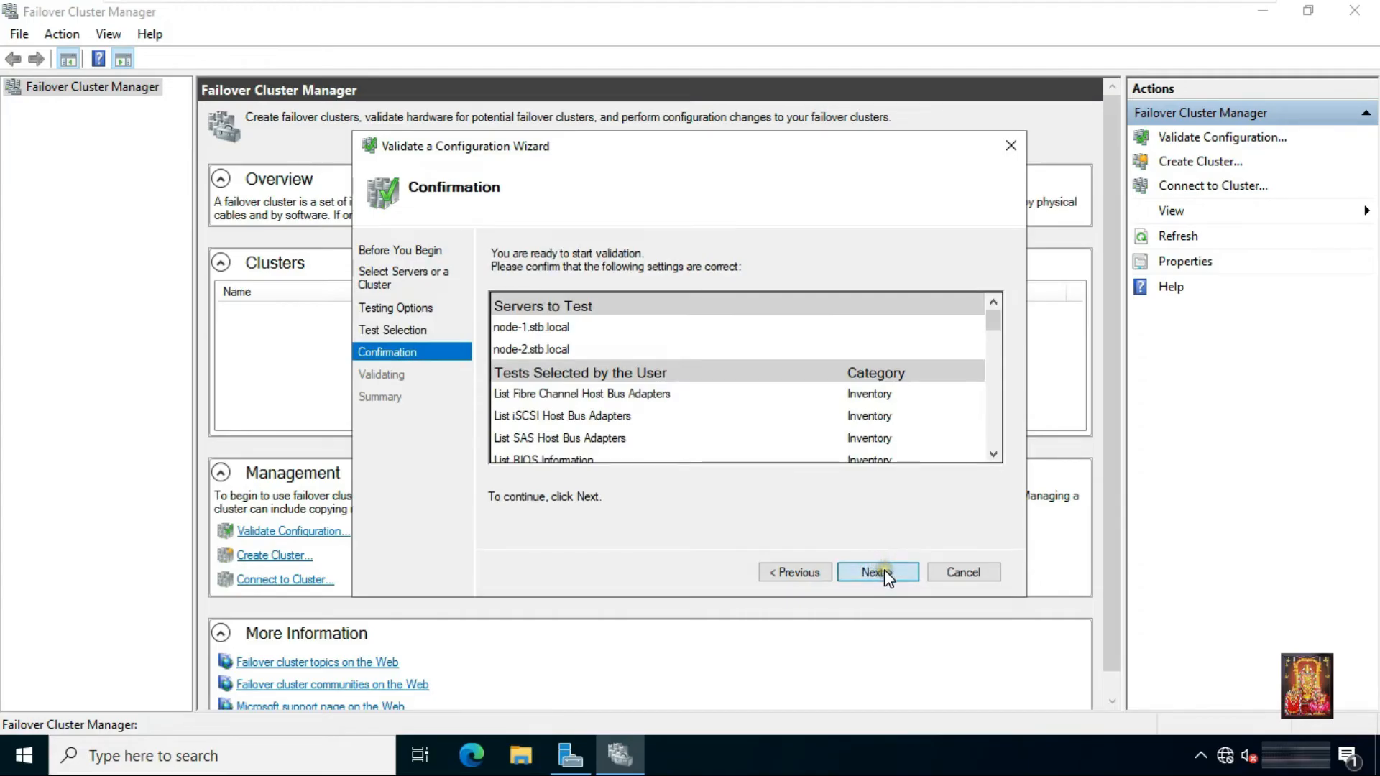
pyautogui.click(883, 571)
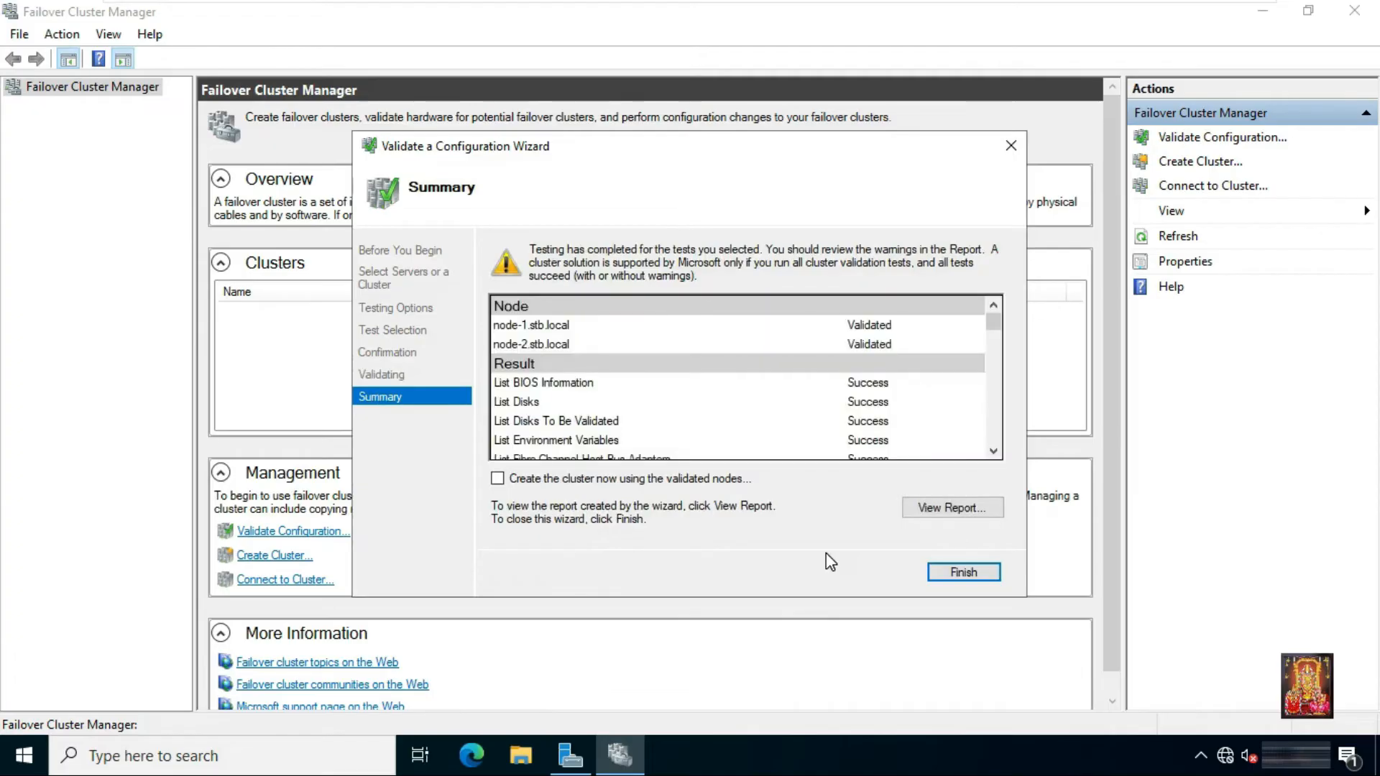
pyautogui.click(949, 567)
pyautogui.click(949, 568)
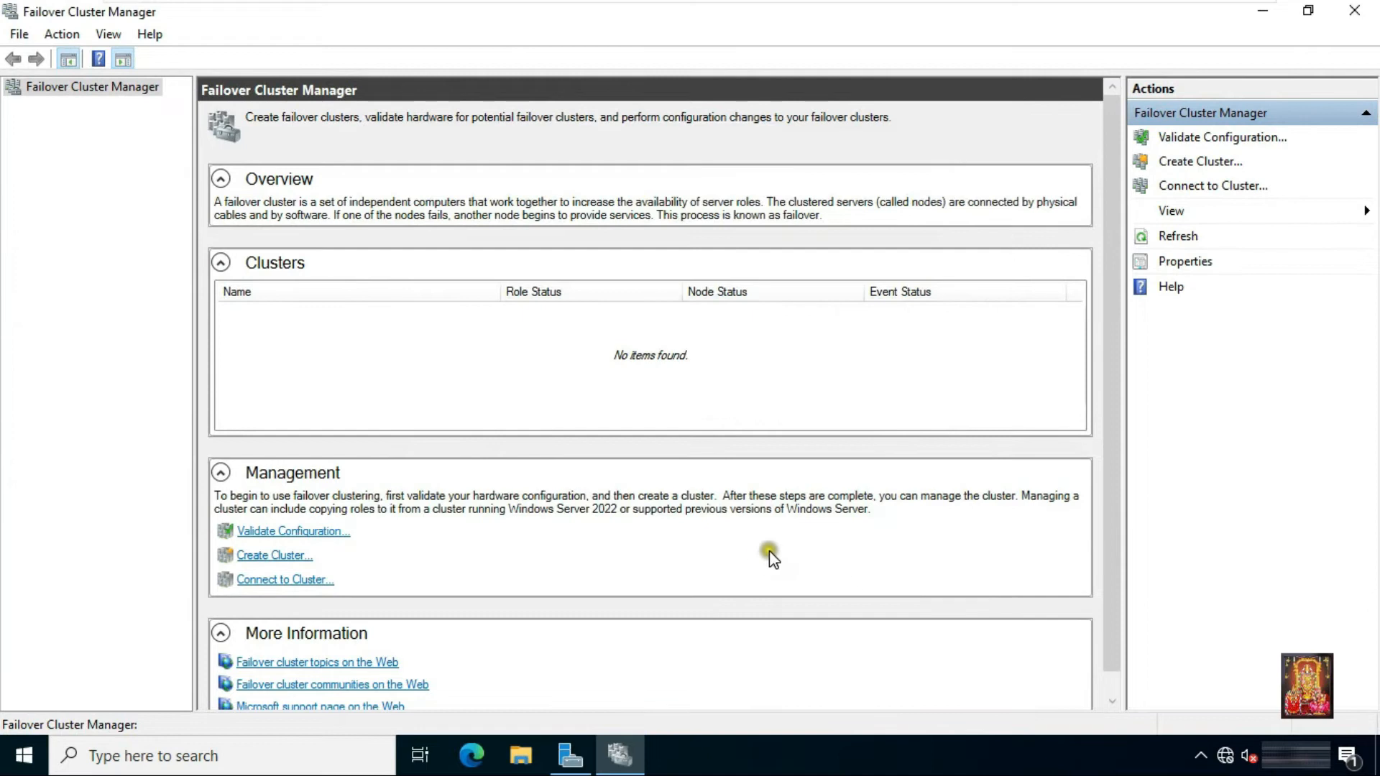
# - Start the Create Cluster Wizard and add node-1 as the server for the new cluster
pyautogui.click(609, 476)
pyautogui.click(495, 503)
pyautogui.click(256, 558)
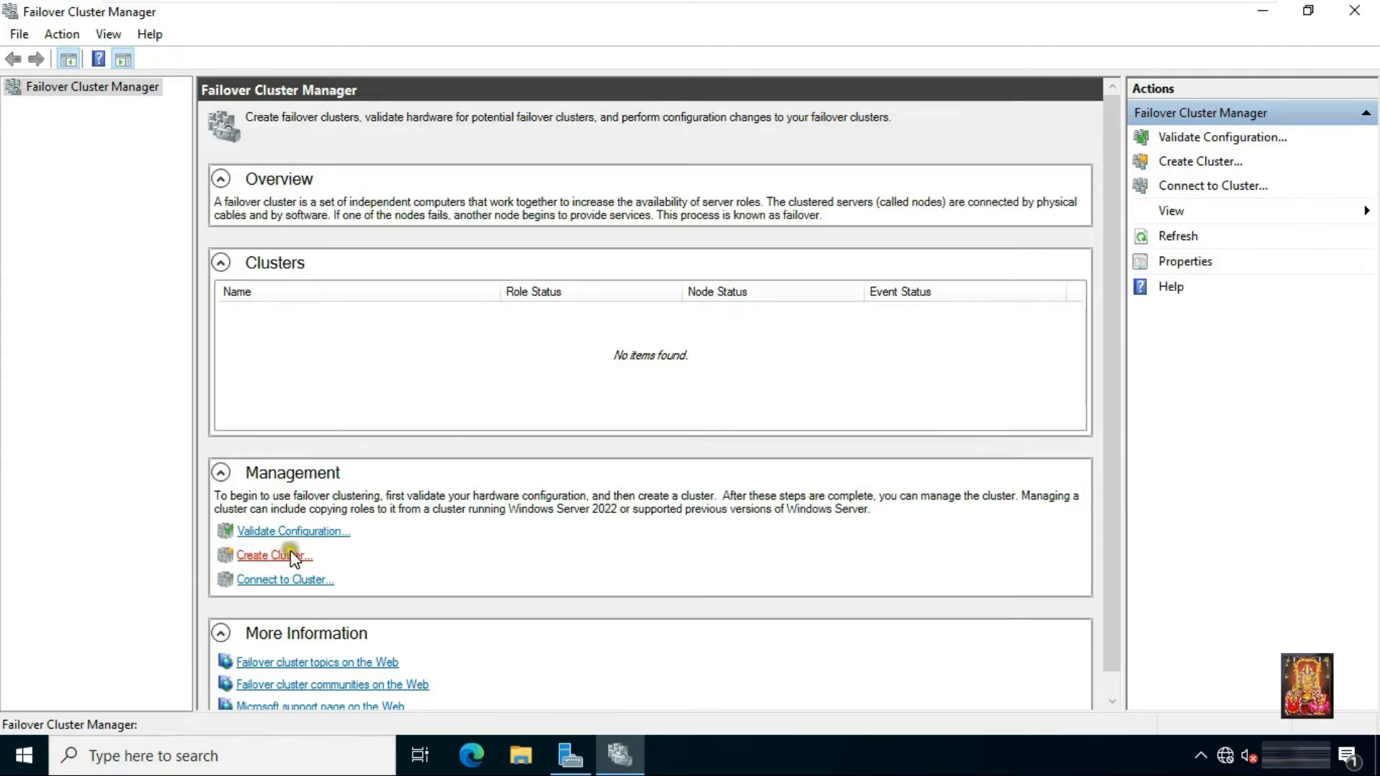
pyautogui.click(880, 570)
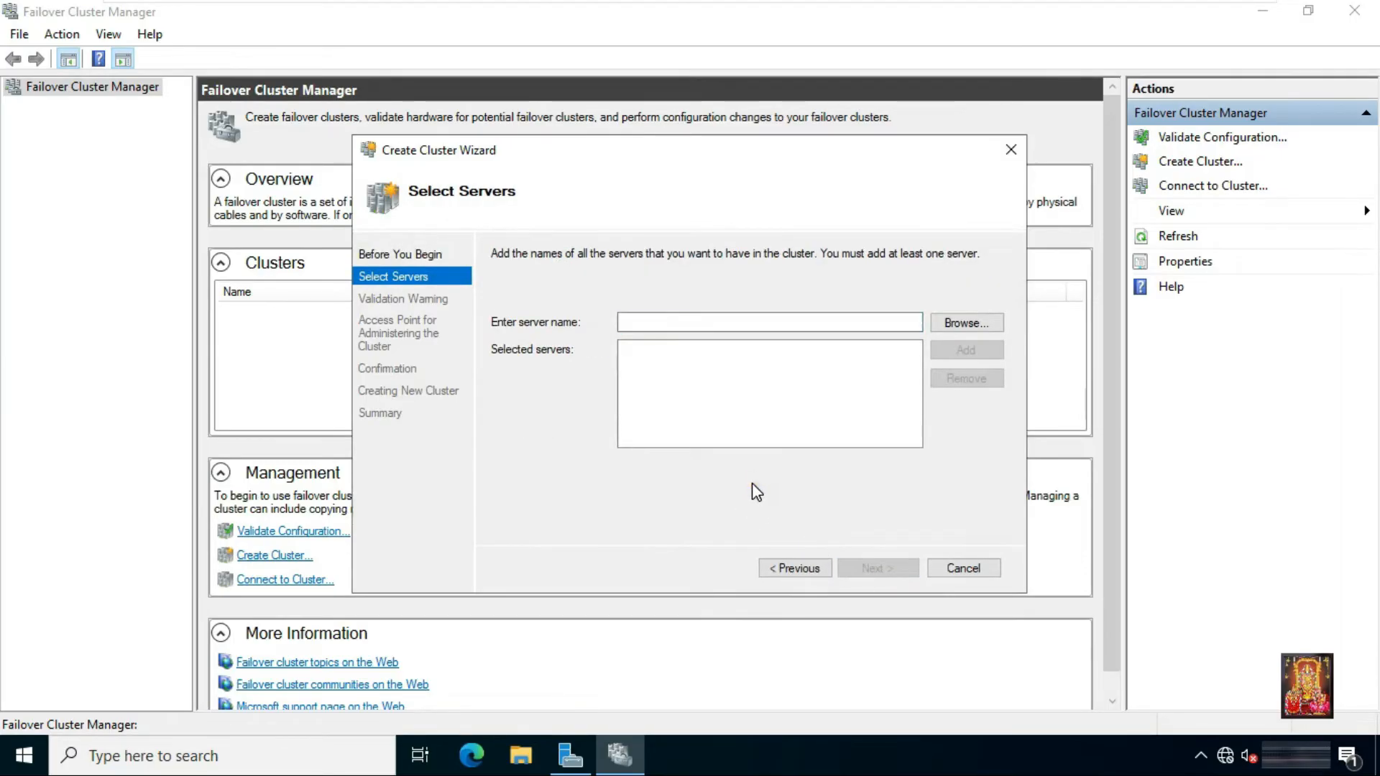
pyautogui.click(649, 322)
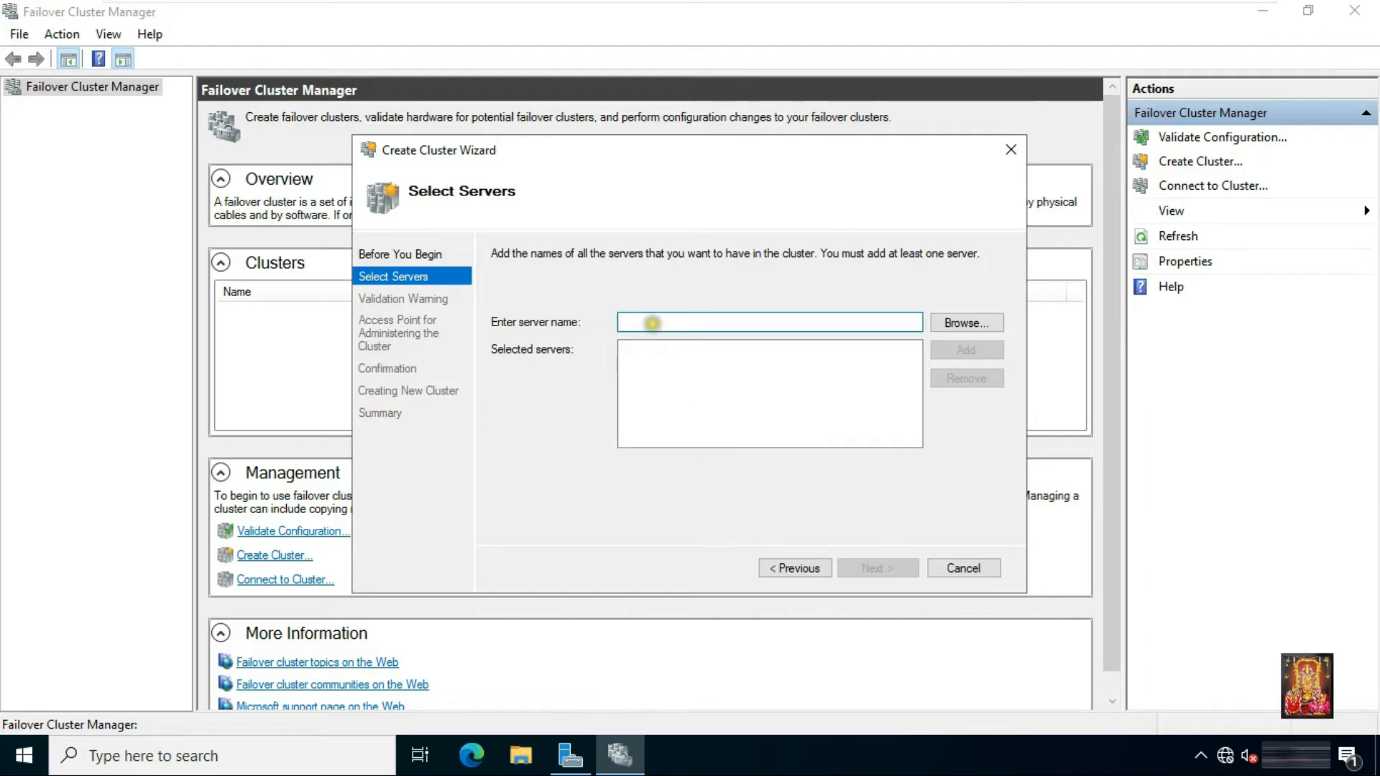
pyautogui.write('nide')
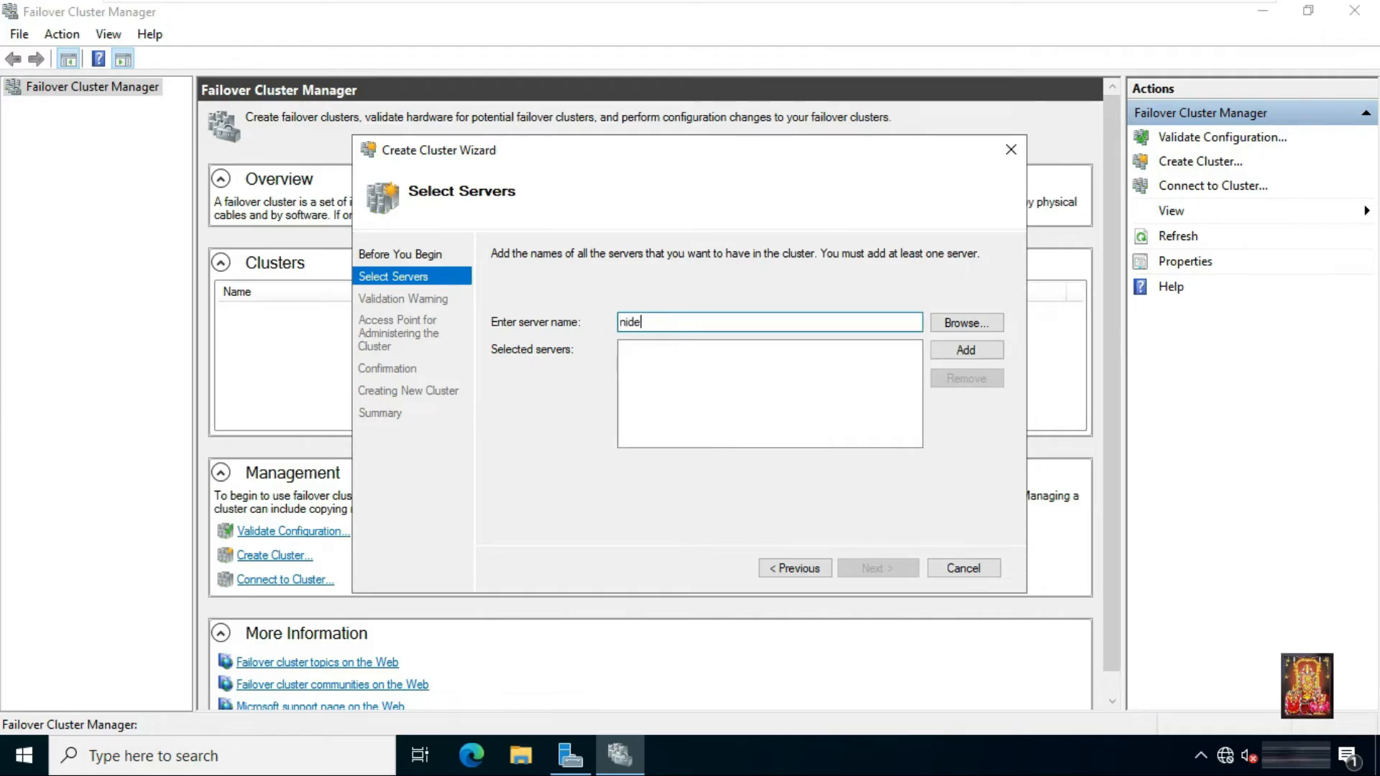
pyautogui.press('BackSpace')
pyautogui.press('BackSpace')
pyautogui.press('BackSpace')
pyautogui.write('ode')
pyautogui.click(953, 351)
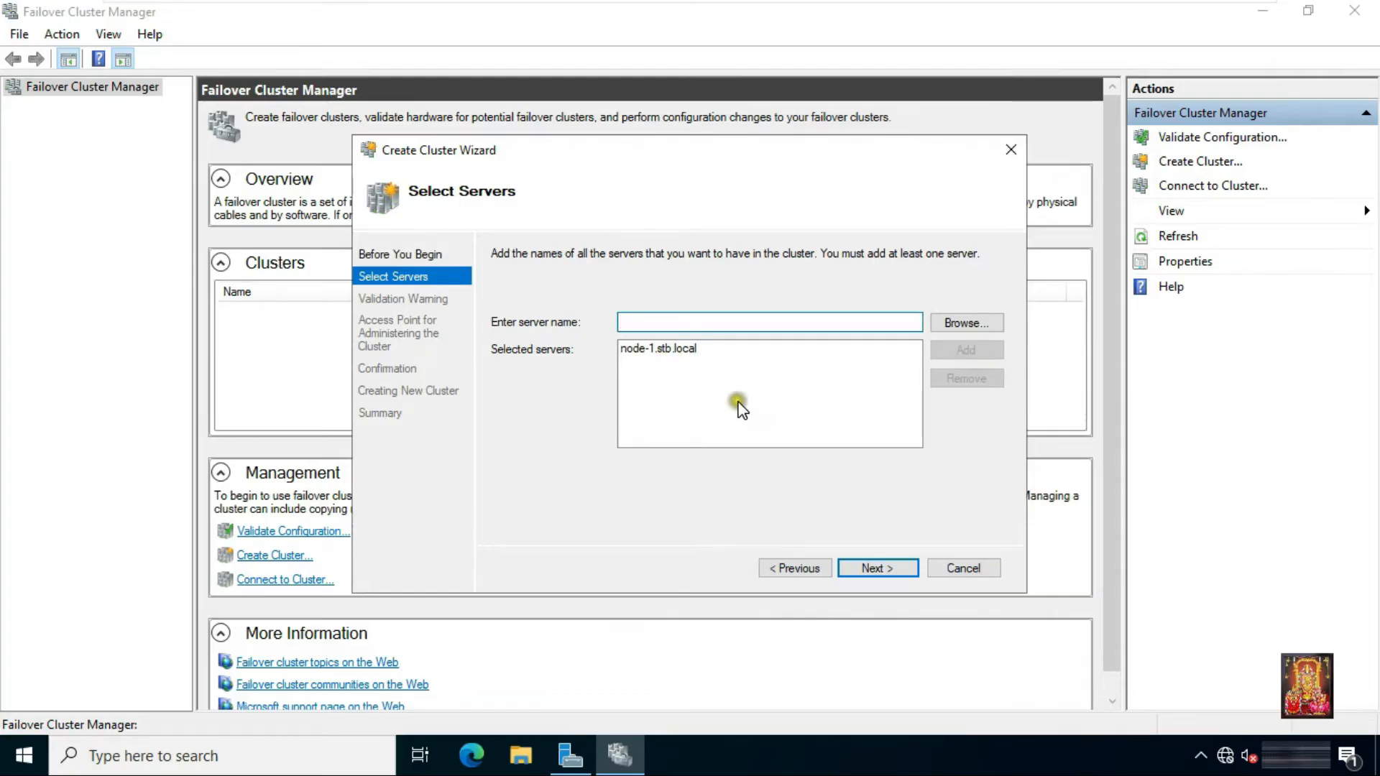
# - Decline the configuration validation tests for the new cluster and continue to its access point settings
pyautogui.click(889, 569)
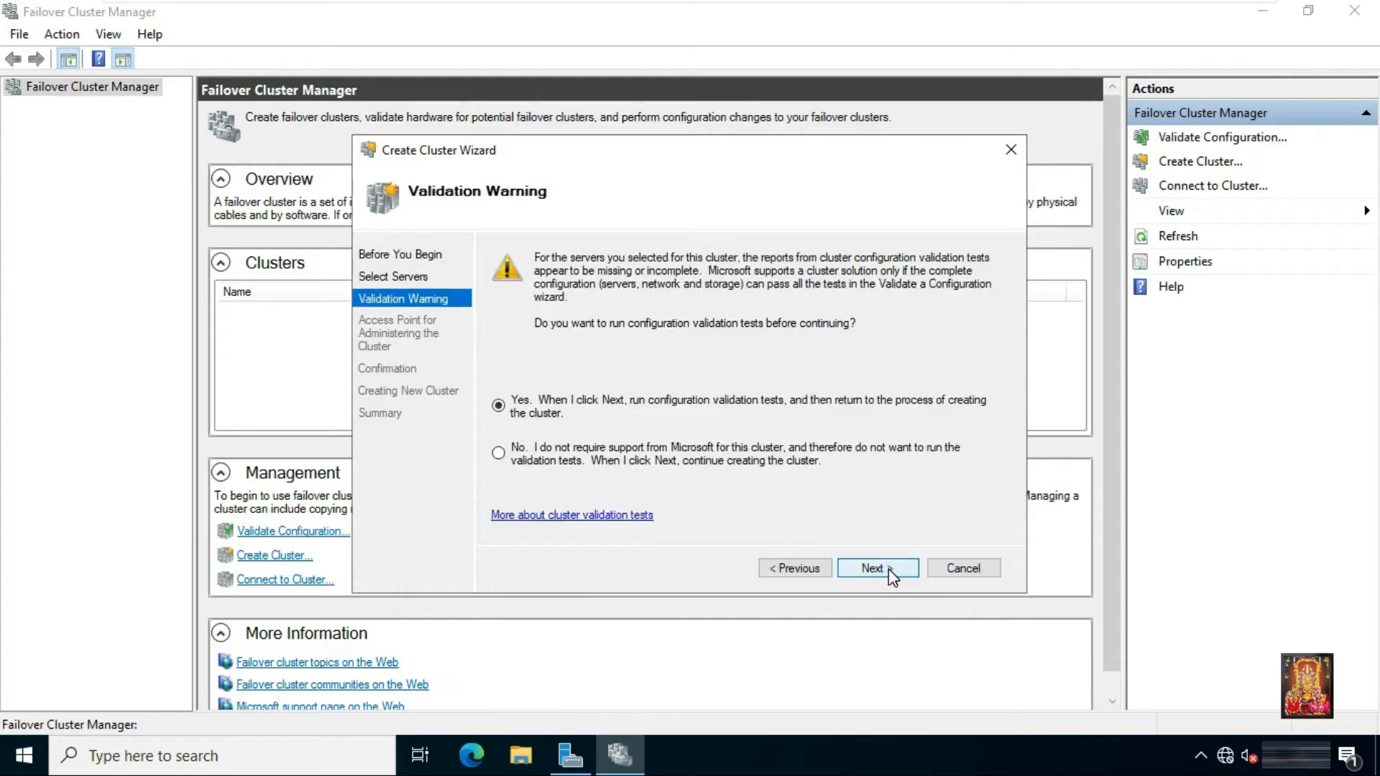
pyautogui.click(497, 452)
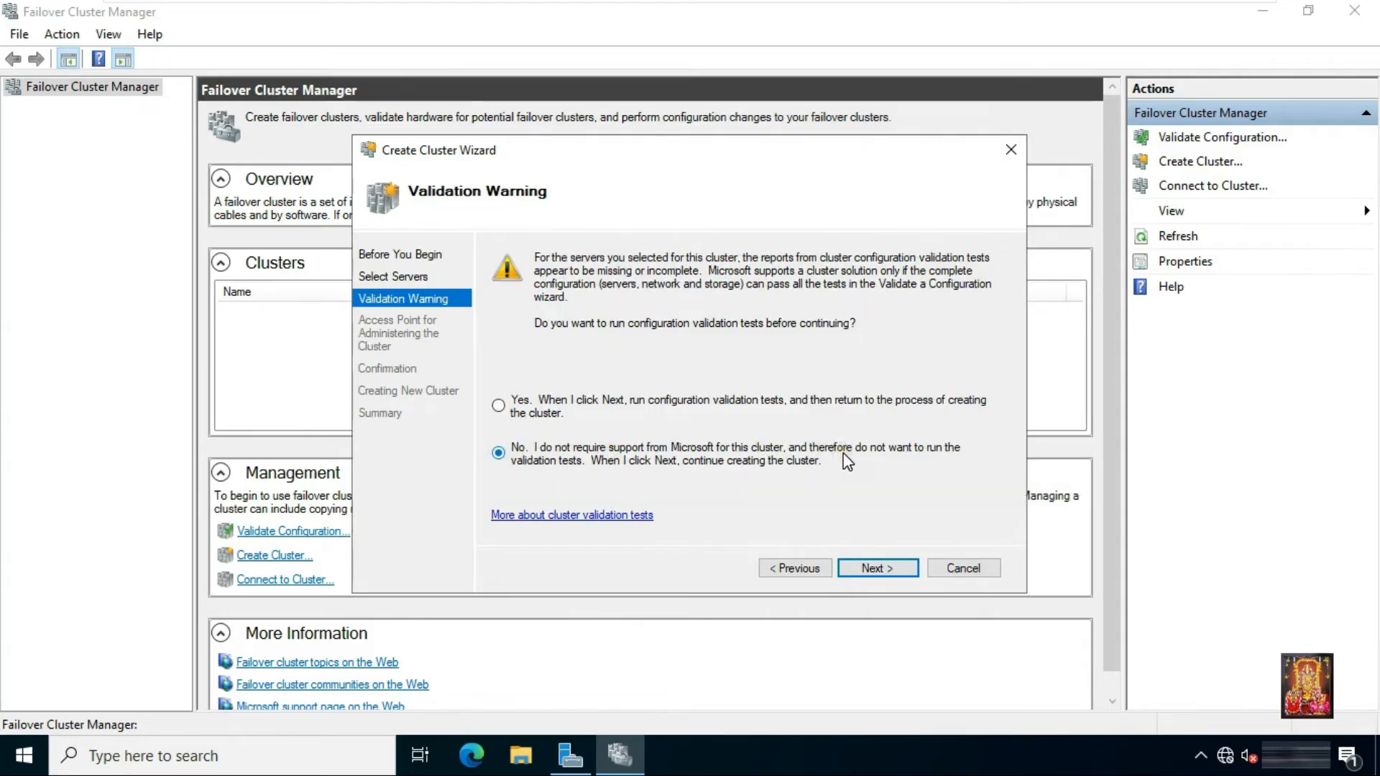
pyautogui.click(861, 565)
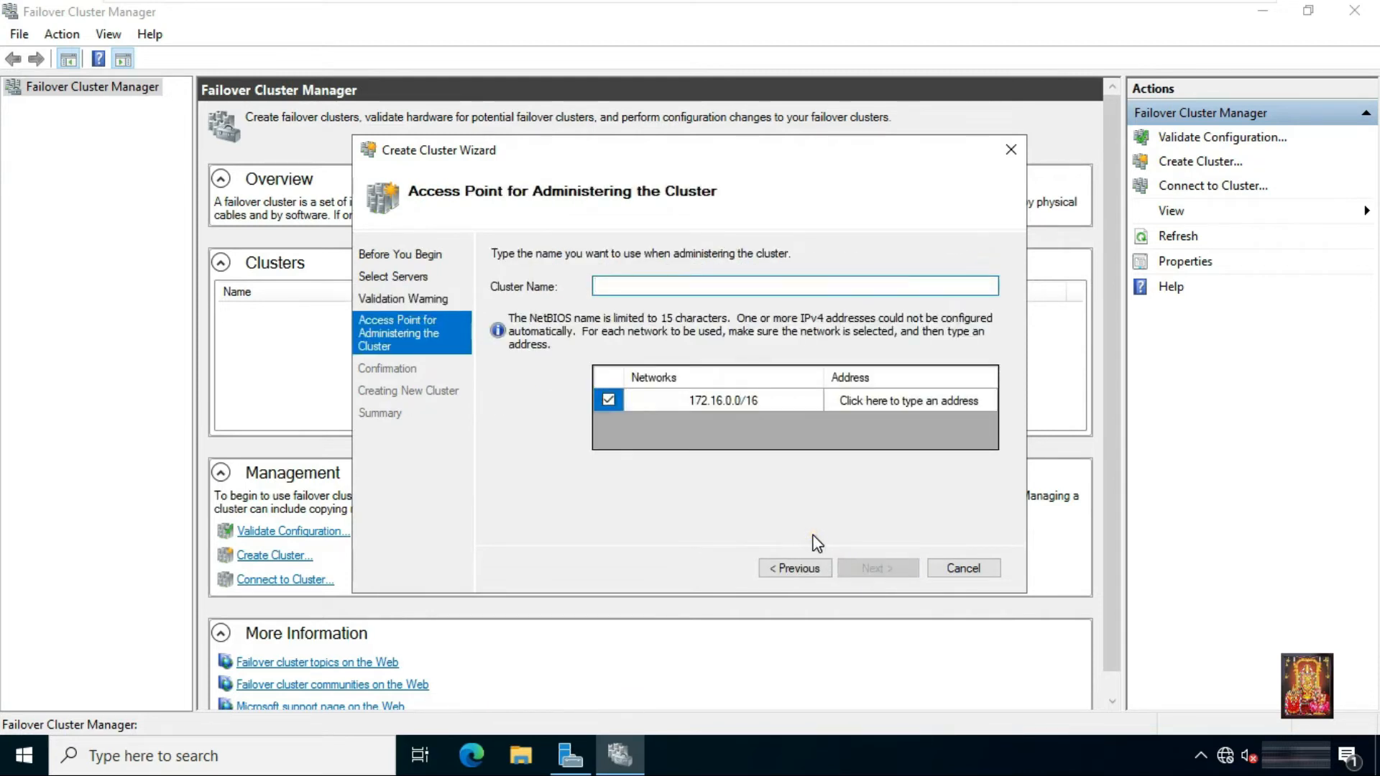
# - Create the cluster with the name OfficeHA and the address 172.16.0.100, and finish the wizard
pyautogui.write('OfficeHA')
pyautogui.click(891, 401)
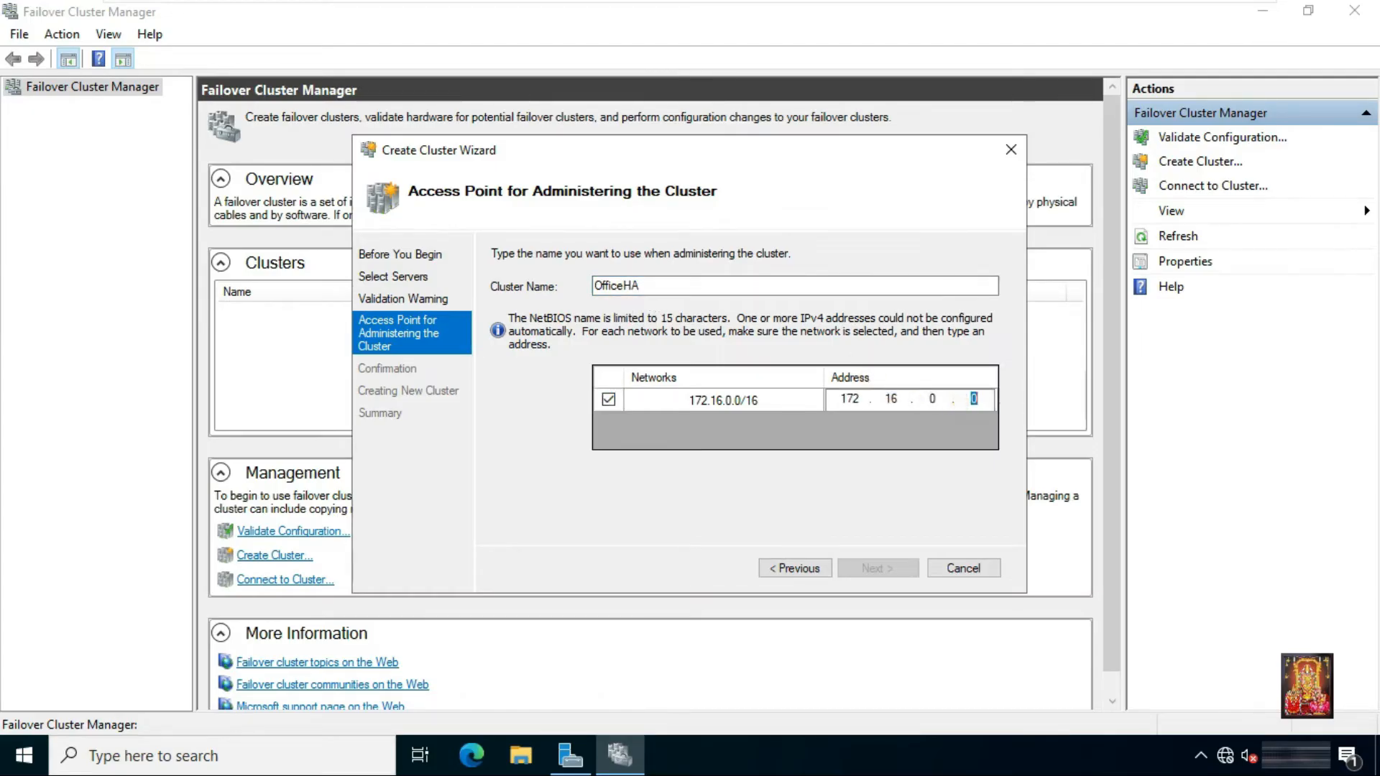
pyautogui.write('100')
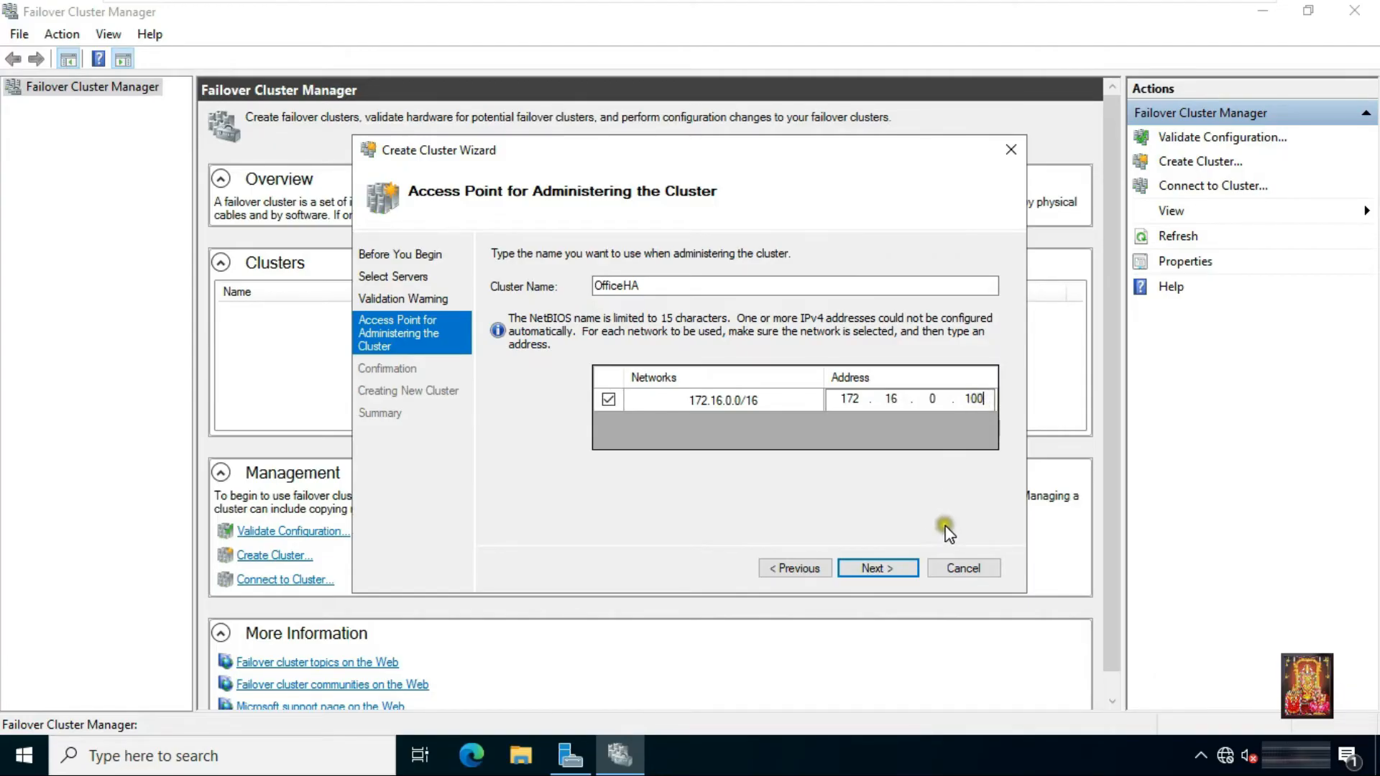
pyautogui.click(887, 569)
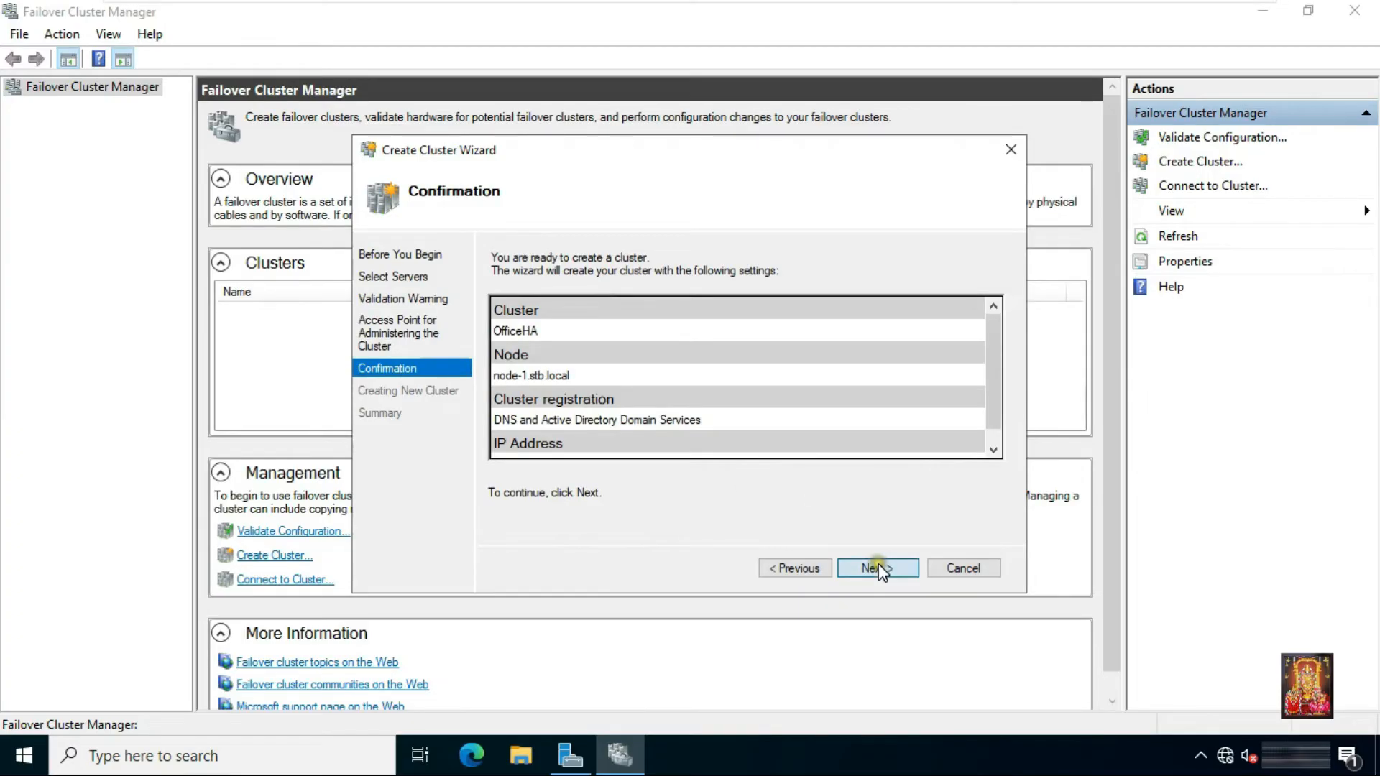
pyautogui.click(878, 567)
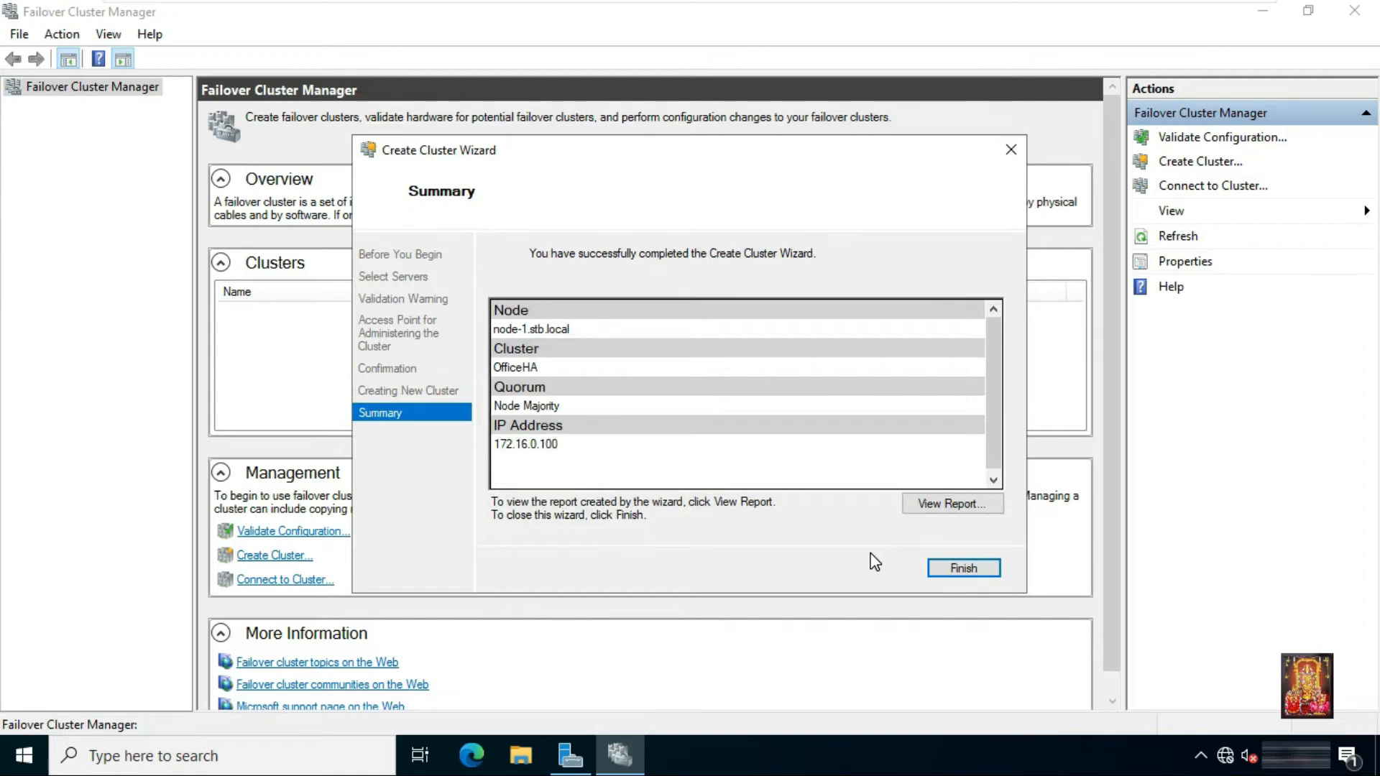
pyautogui.click(964, 567)
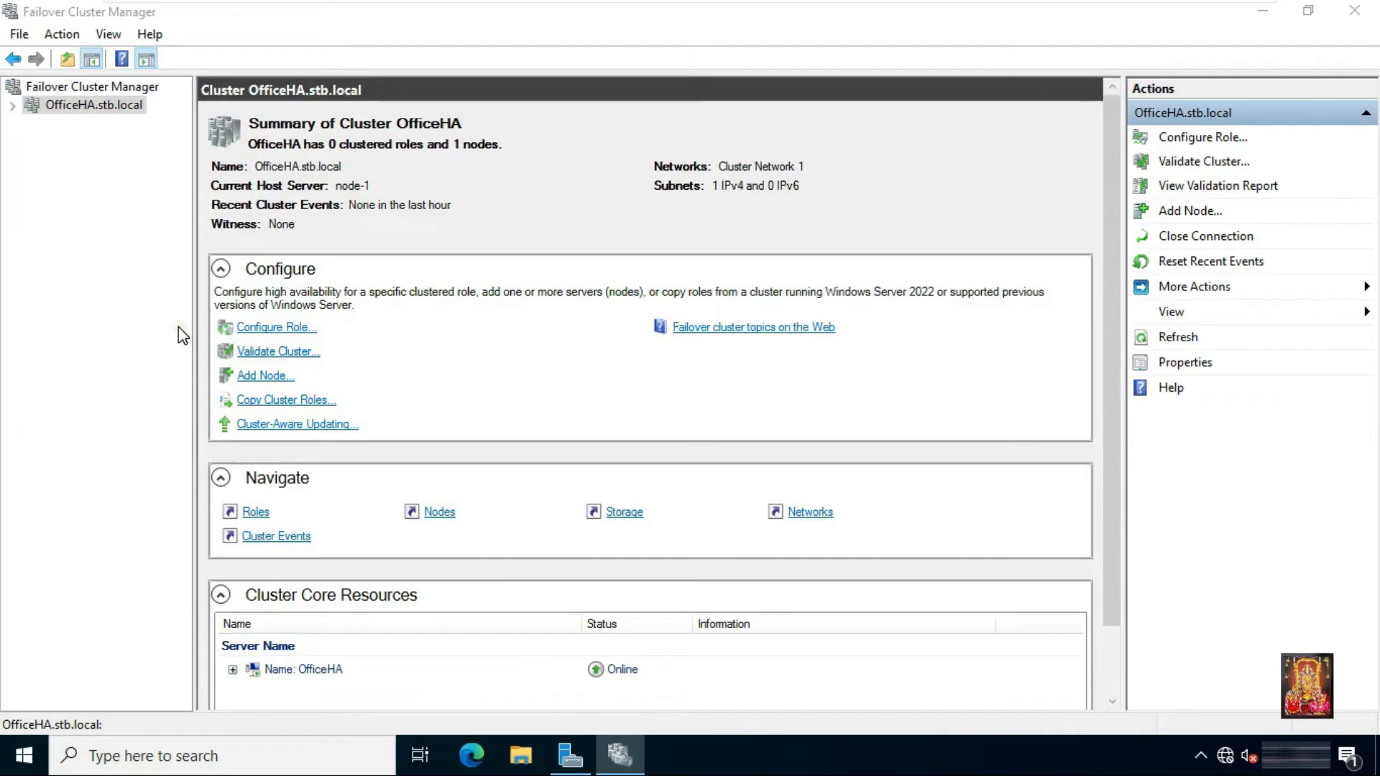
# - Start the Add Node Wizard for the OfficeHA cluster and add node-2 as the server to join
pyautogui.click(12, 106)
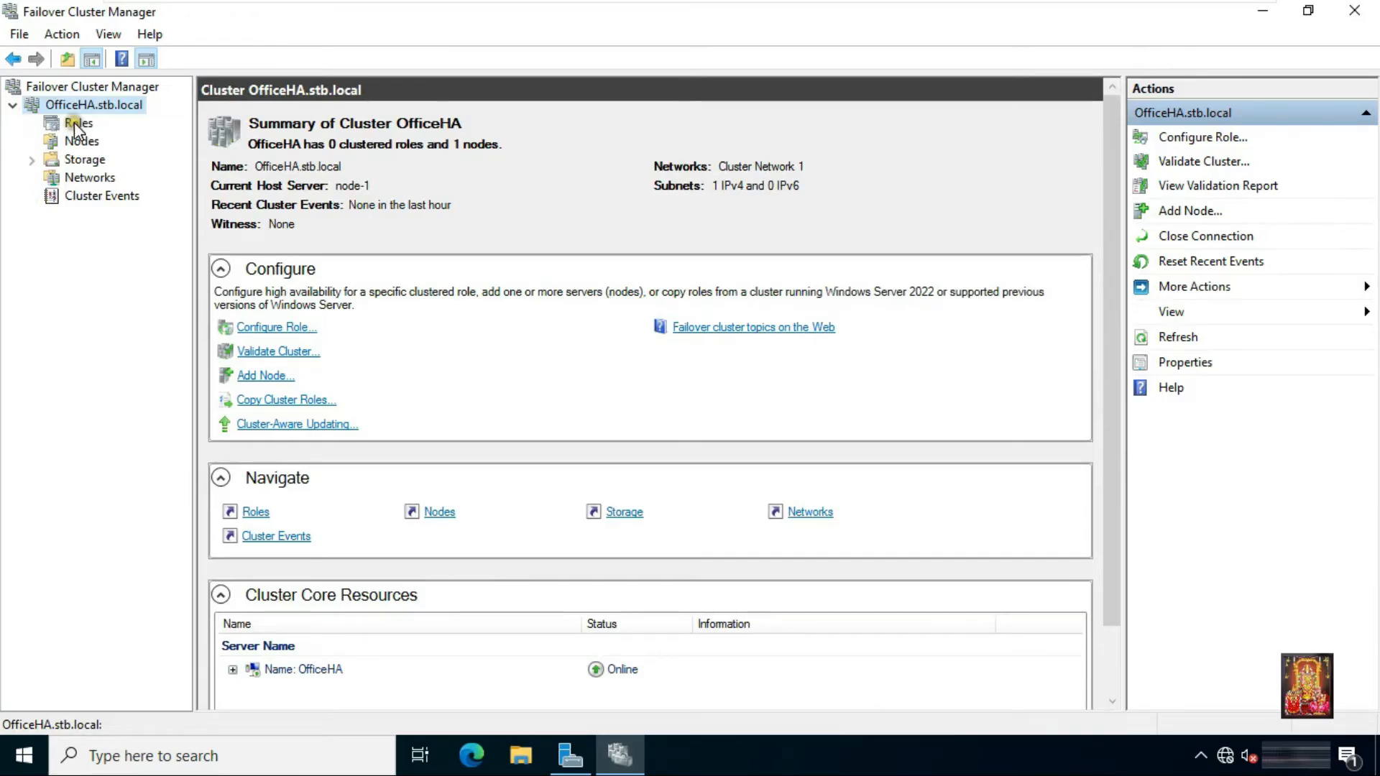
pyautogui.click(82, 142)
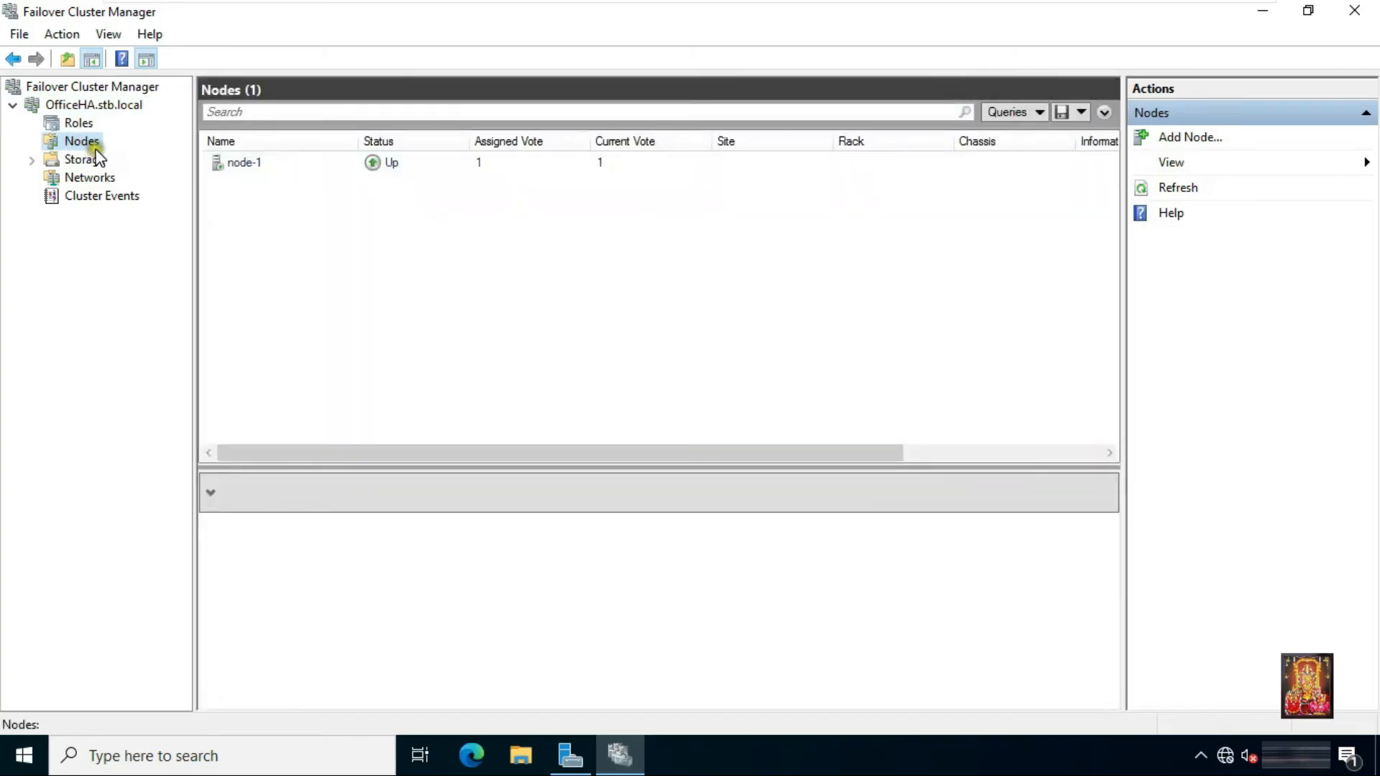
pyautogui.rightClick(94, 143)
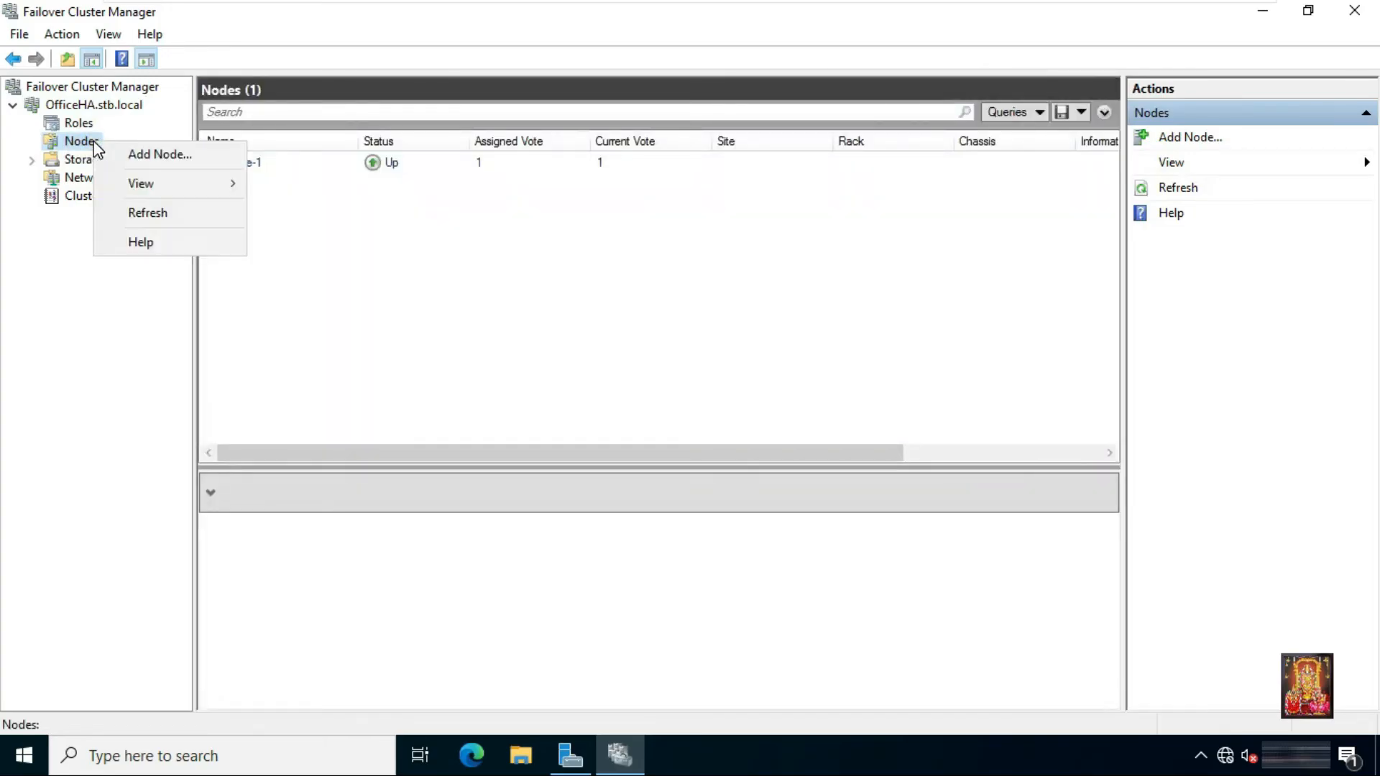
pyautogui.click(144, 154)
pyautogui.click(884, 572)
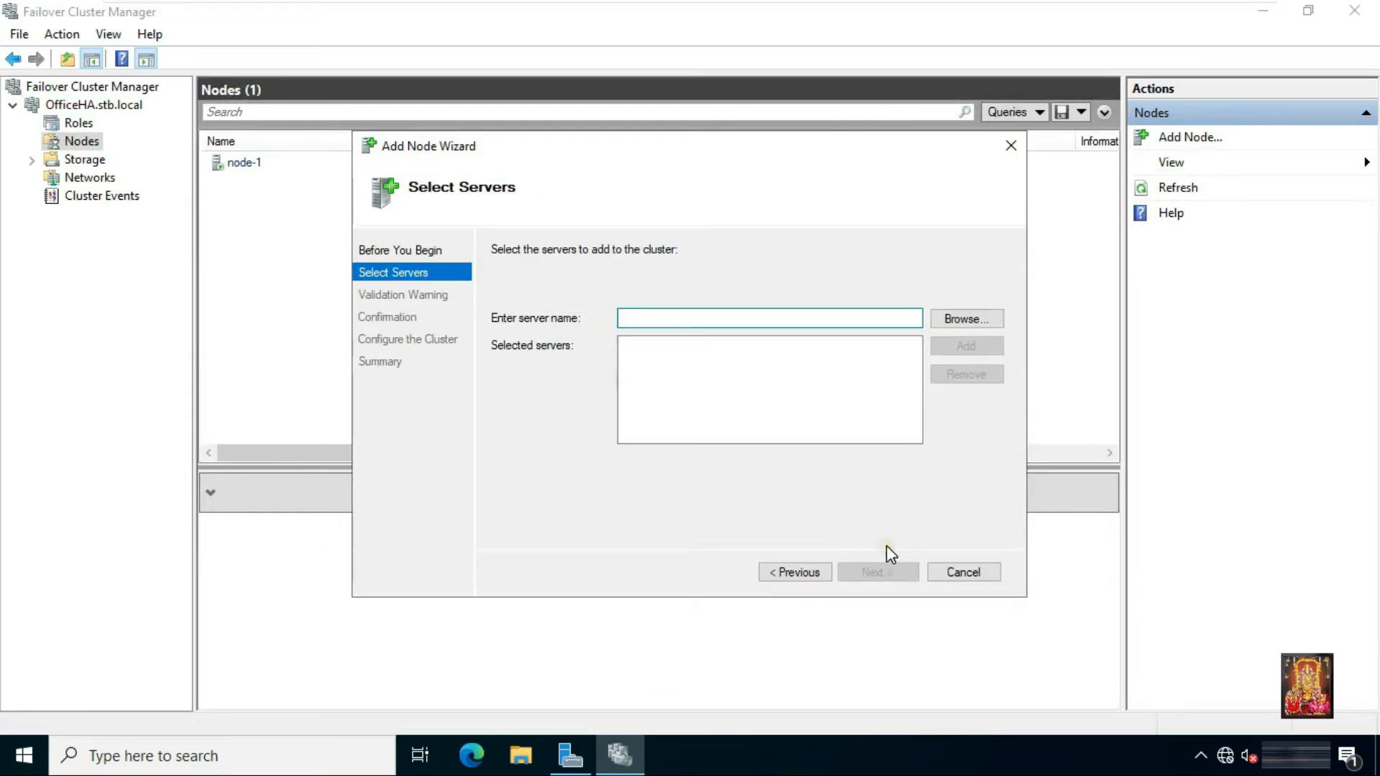
pyautogui.write('node-2')
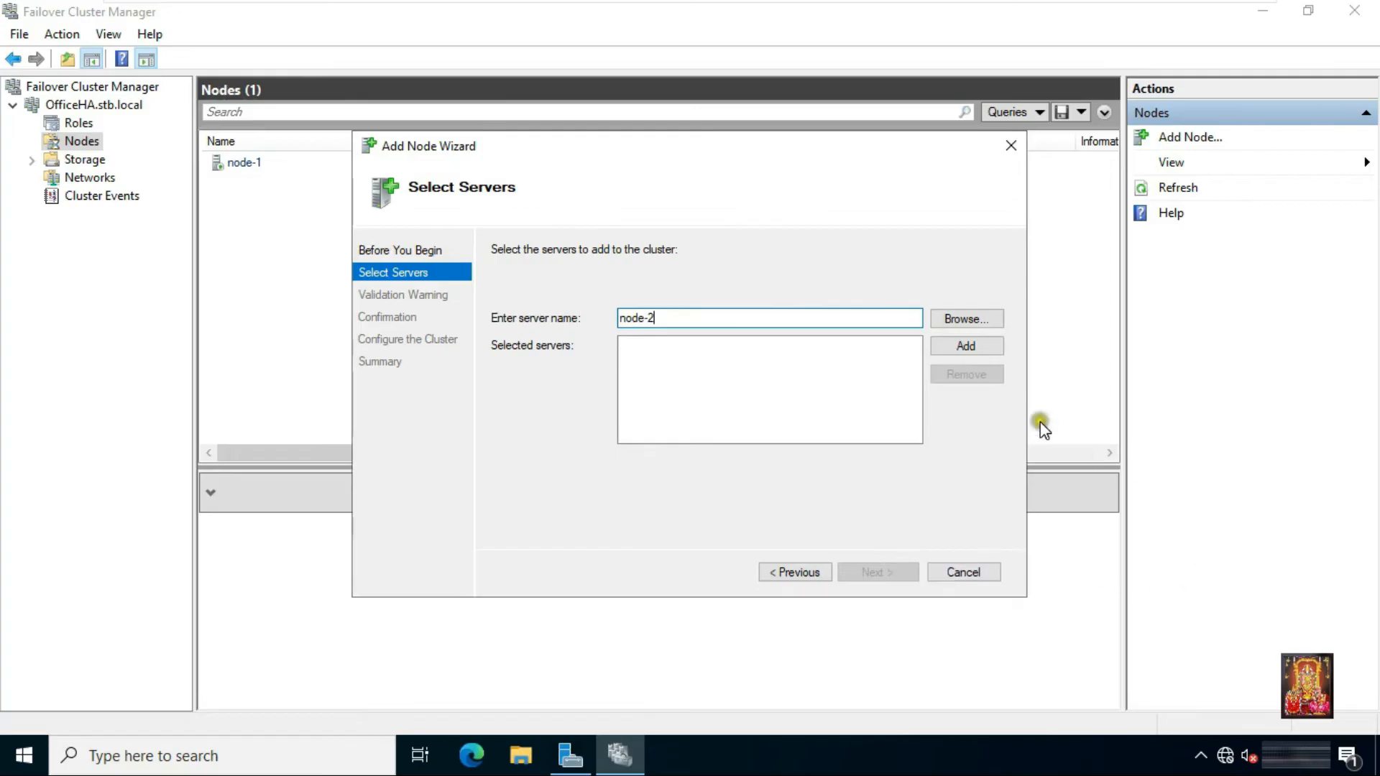
pyautogui.click(966, 346)
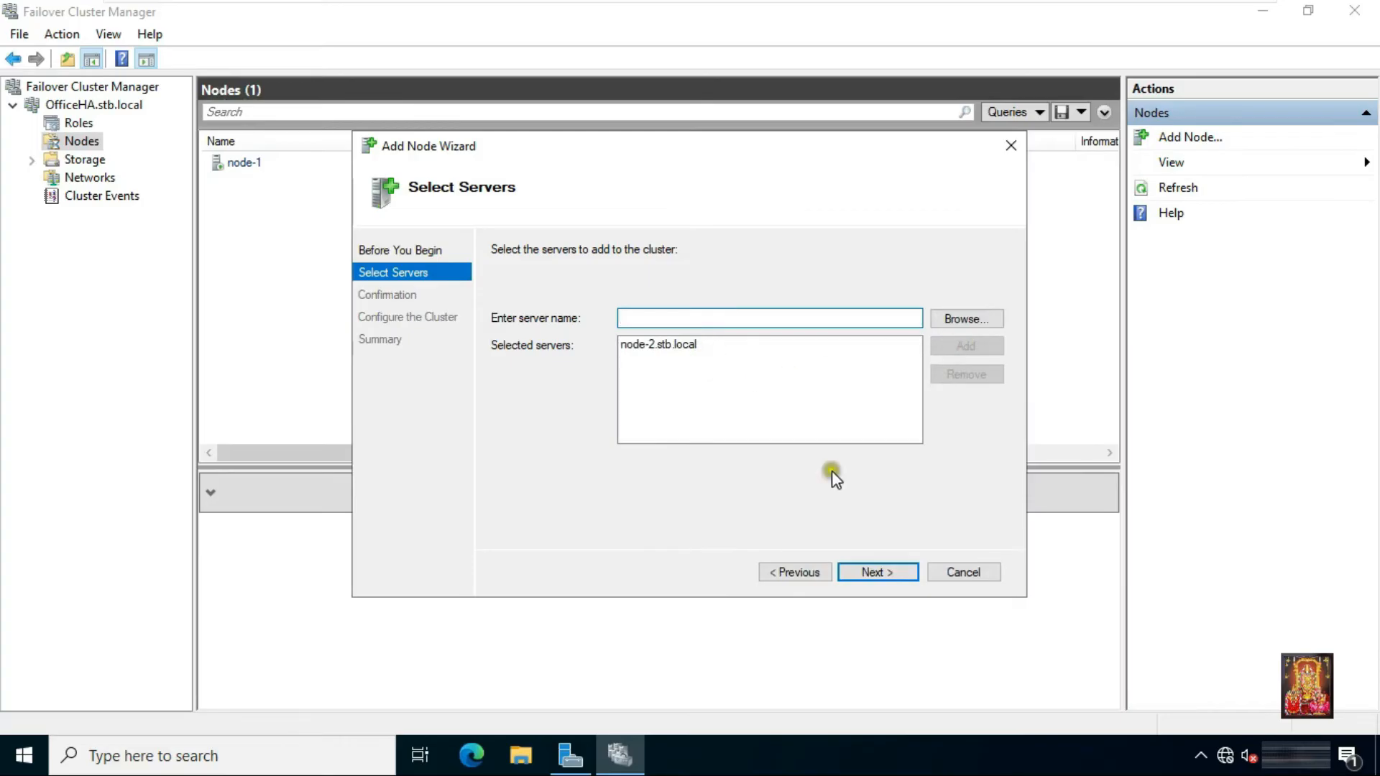
# - Add node-2 to the cluster without adding all eligible storage, finish the wizard, and display the details of node-2
pyautogui.click(878, 570)
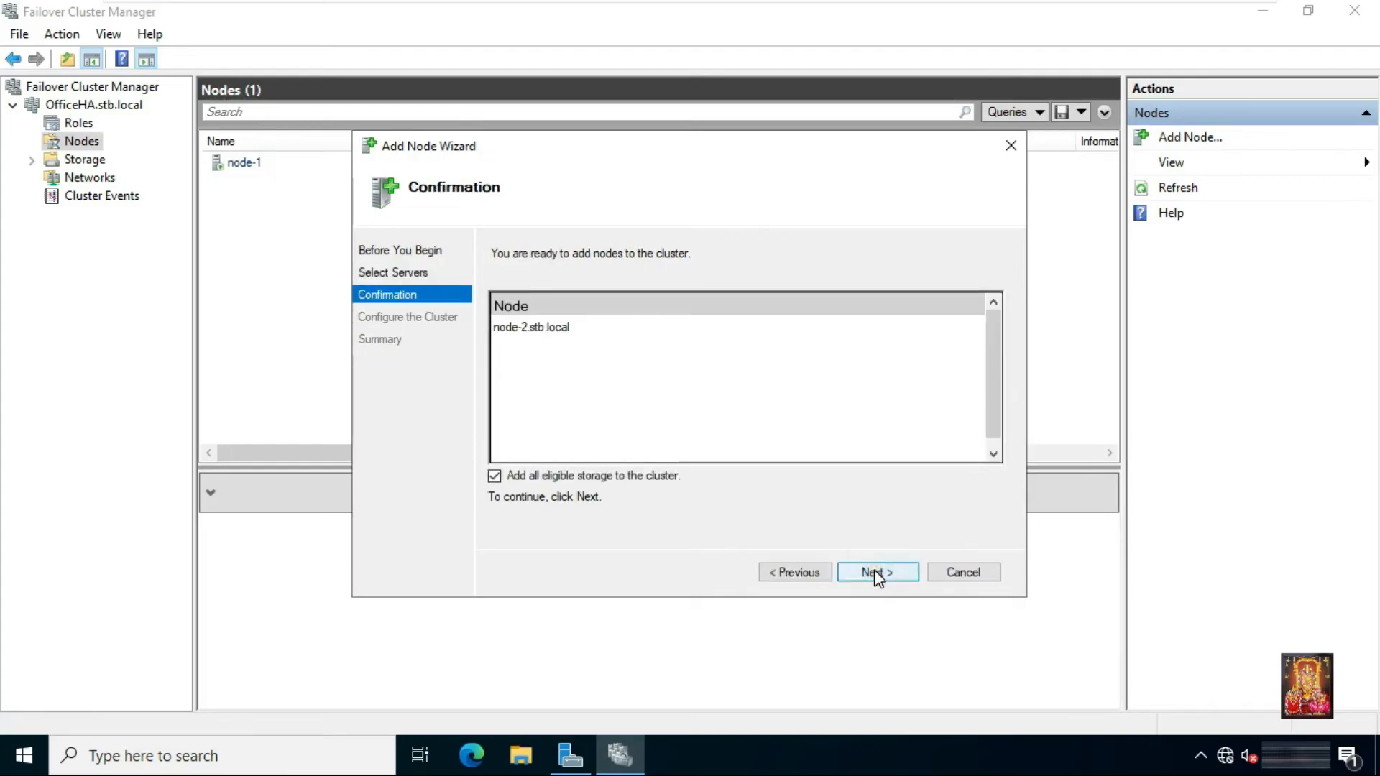
pyautogui.click(493, 475)
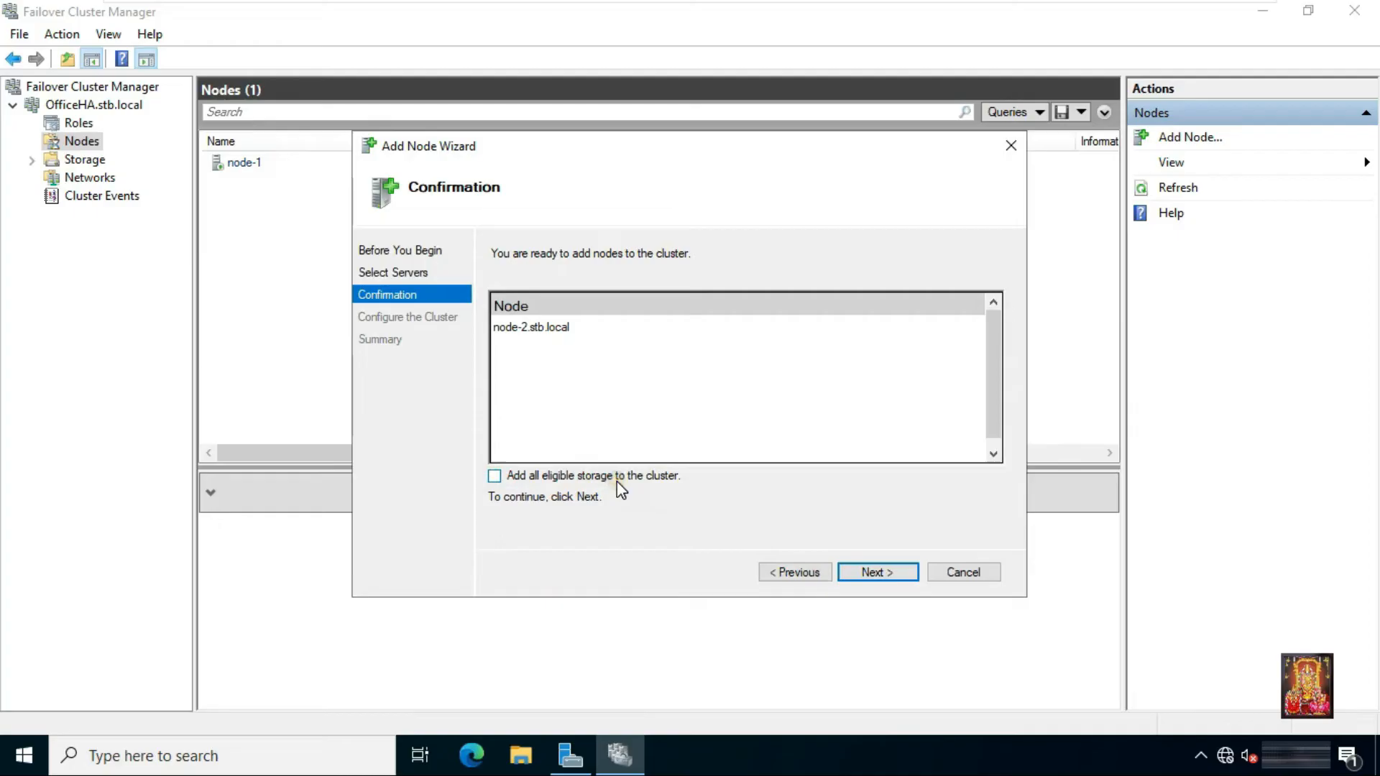
pyautogui.click(880, 573)
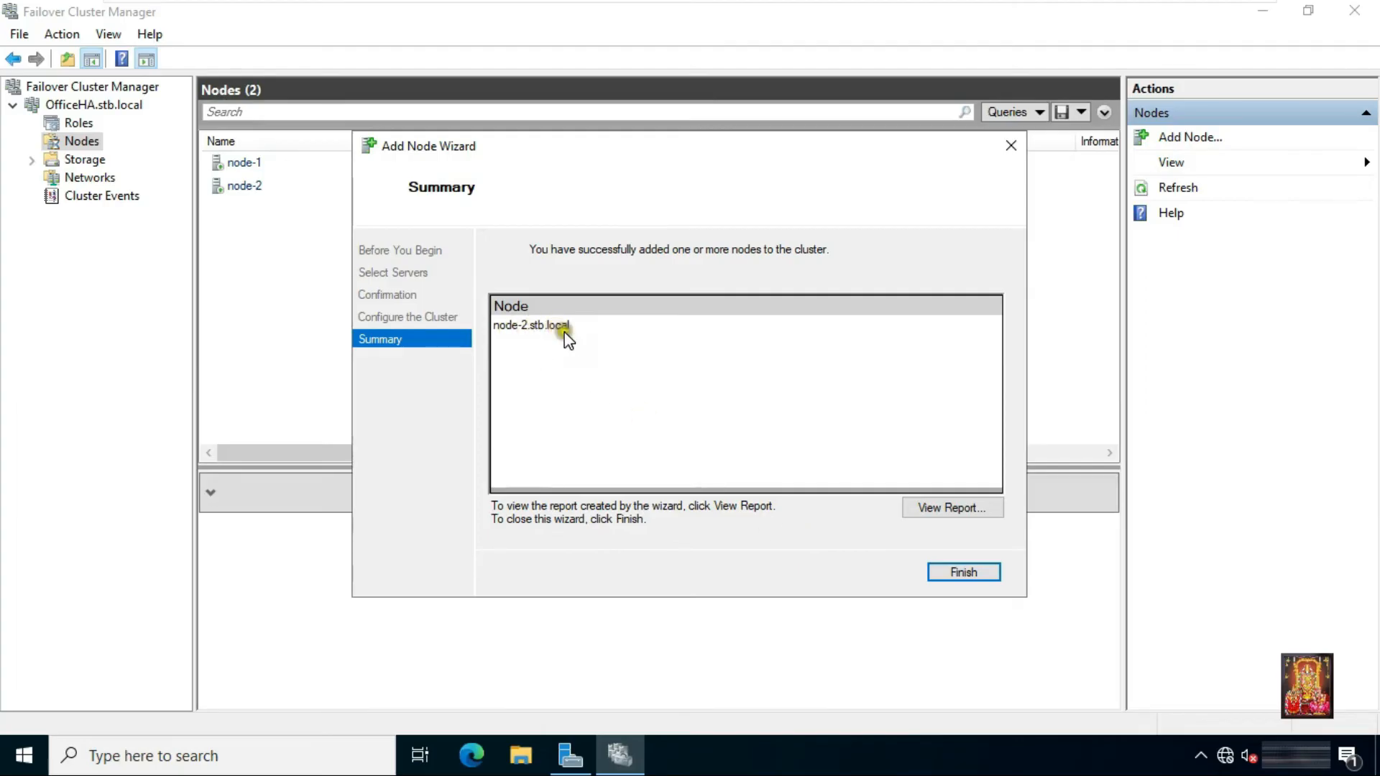
pyautogui.click(949, 573)
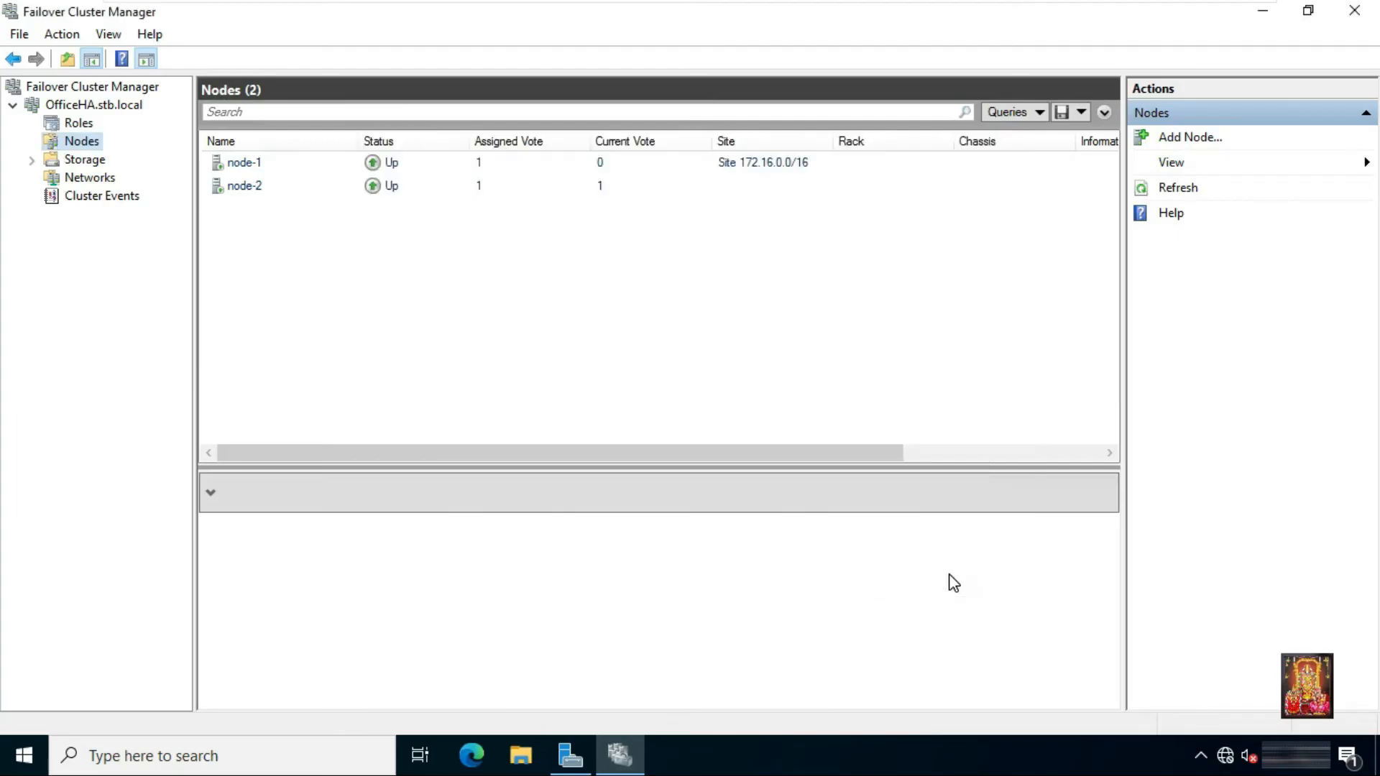
pyautogui.click(246, 184)
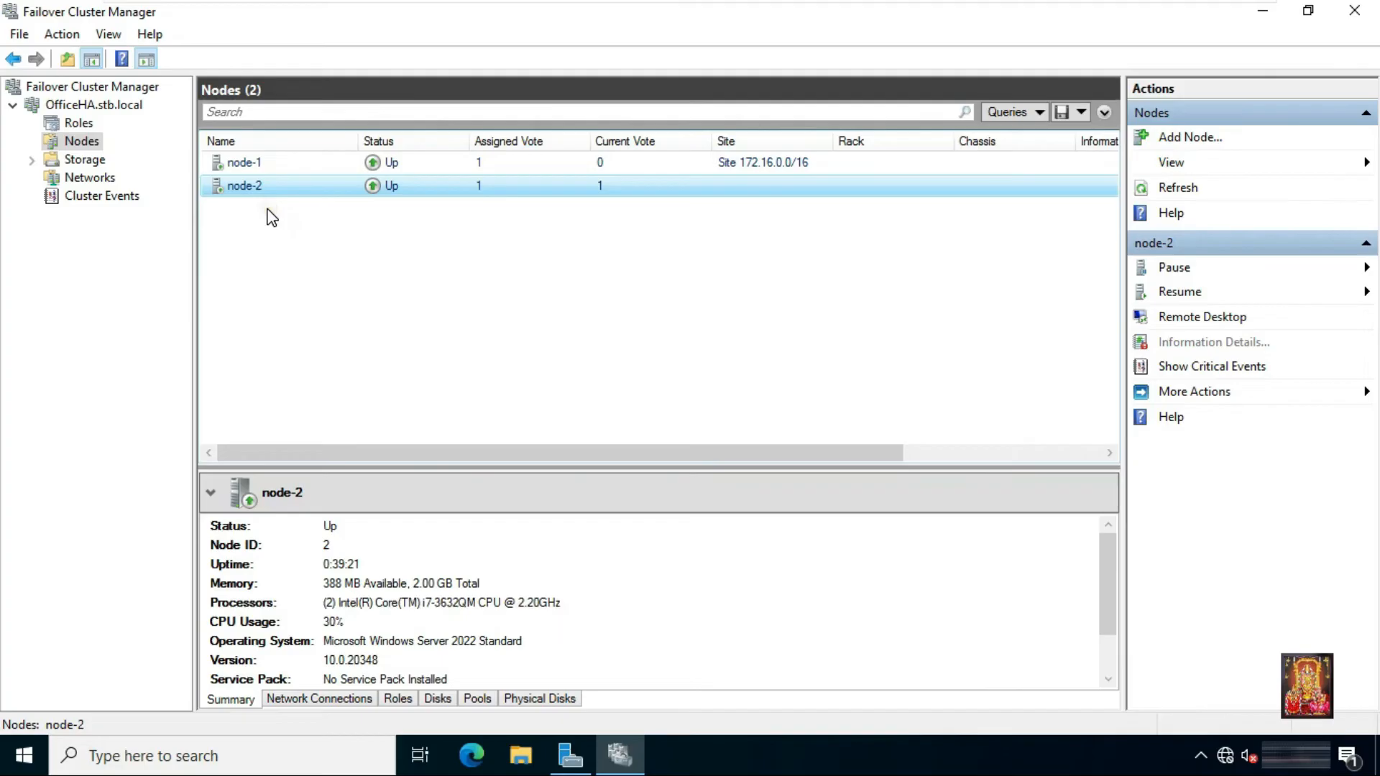
# - Add Cluster Disk 1 and Cluster Disk 2 to the OfficeHA cluster's storage and display the volume of Cluster Disk 1
pyautogui.click(58, 164)
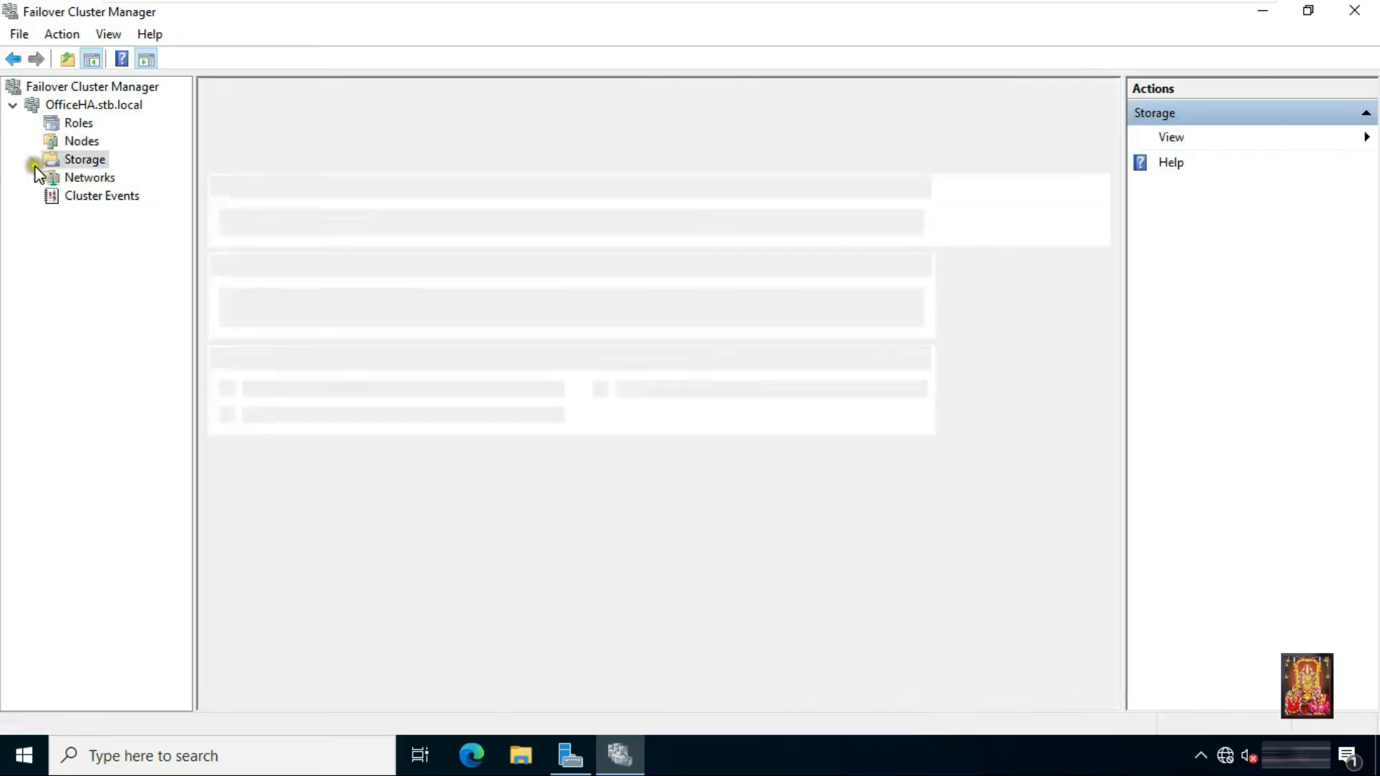
pyautogui.click(32, 159)
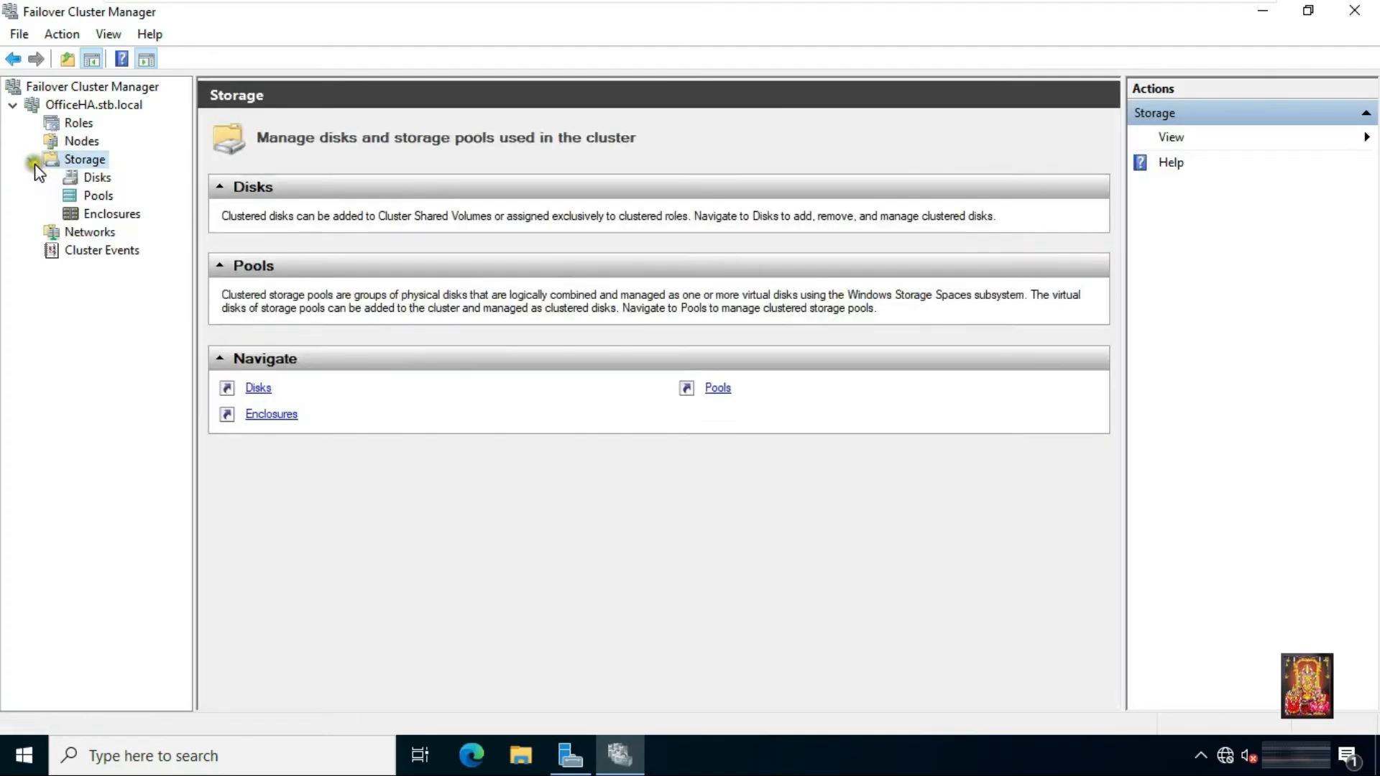
pyautogui.click(98, 179)
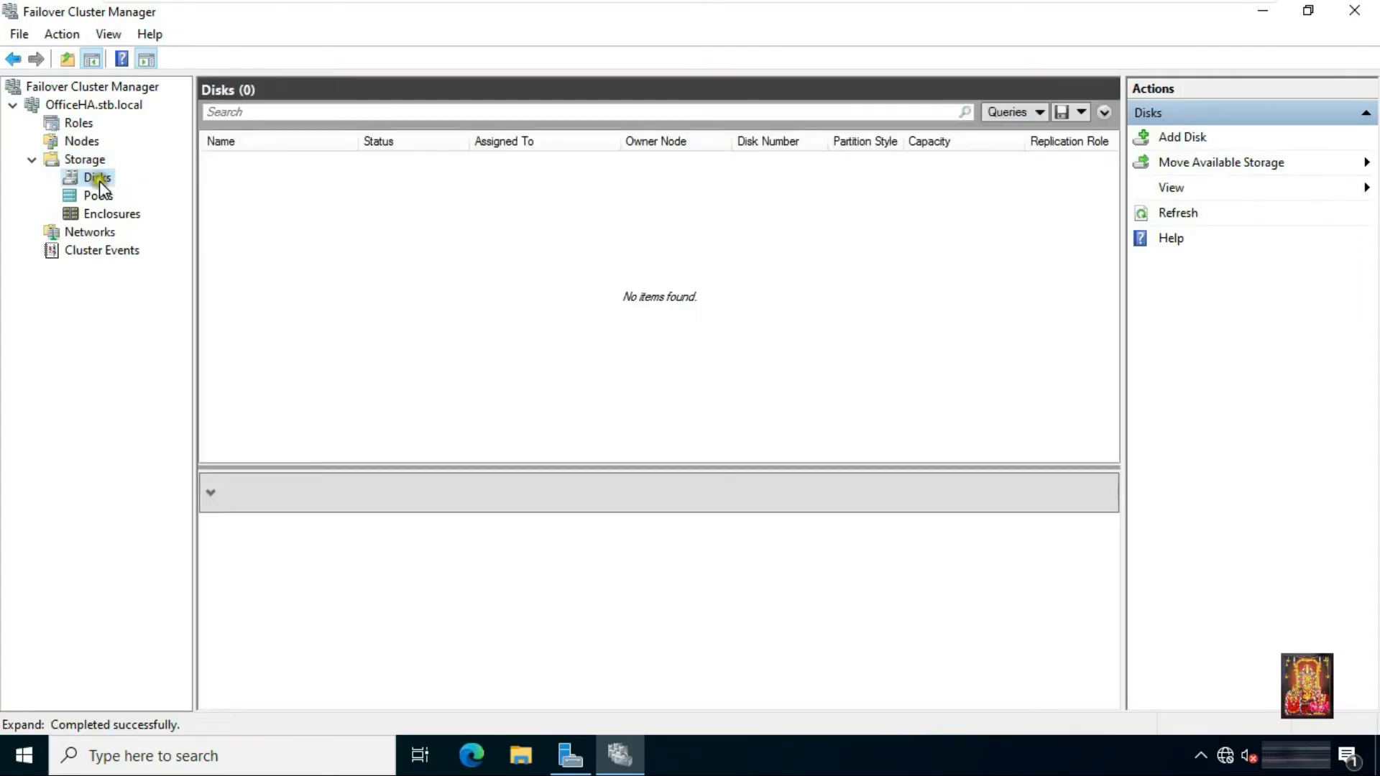
pyautogui.rightClick(96, 181)
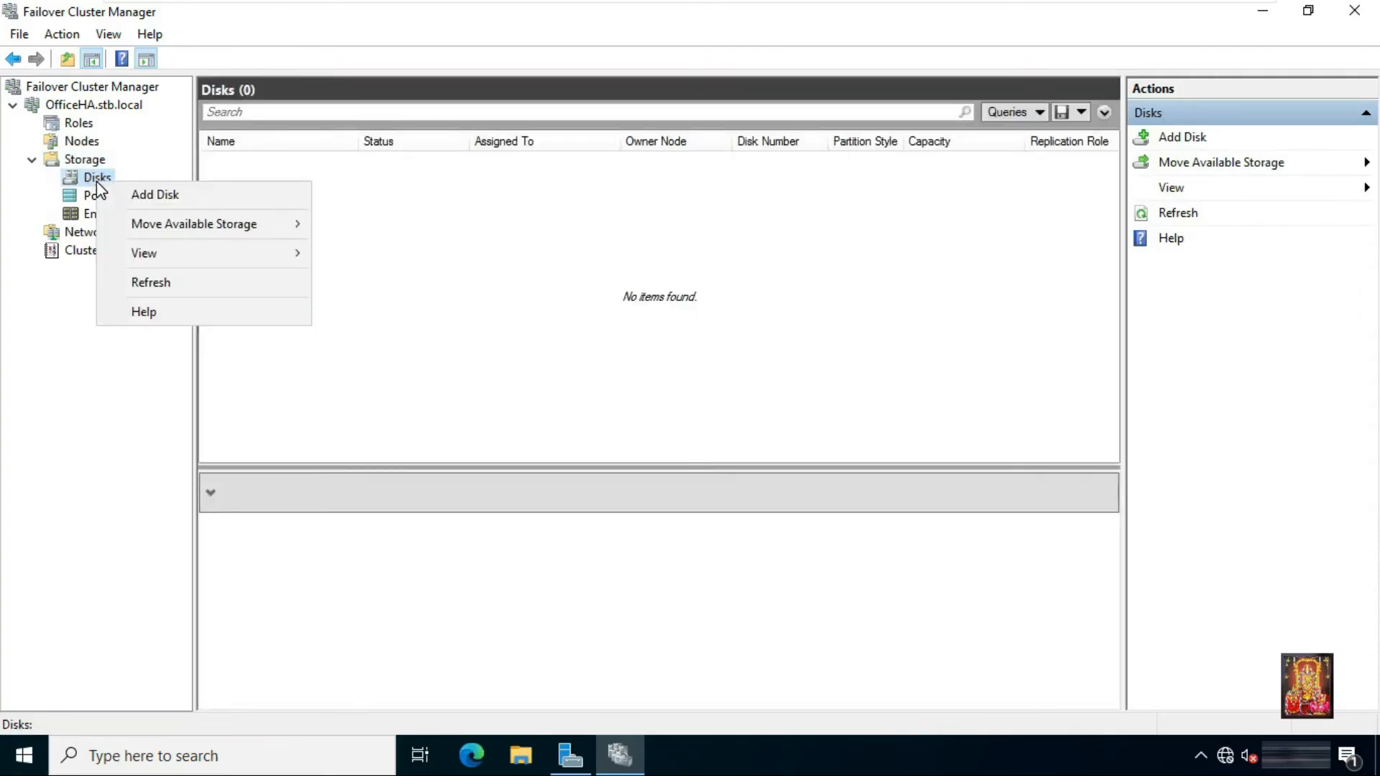
pyautogui.click(134, 192)
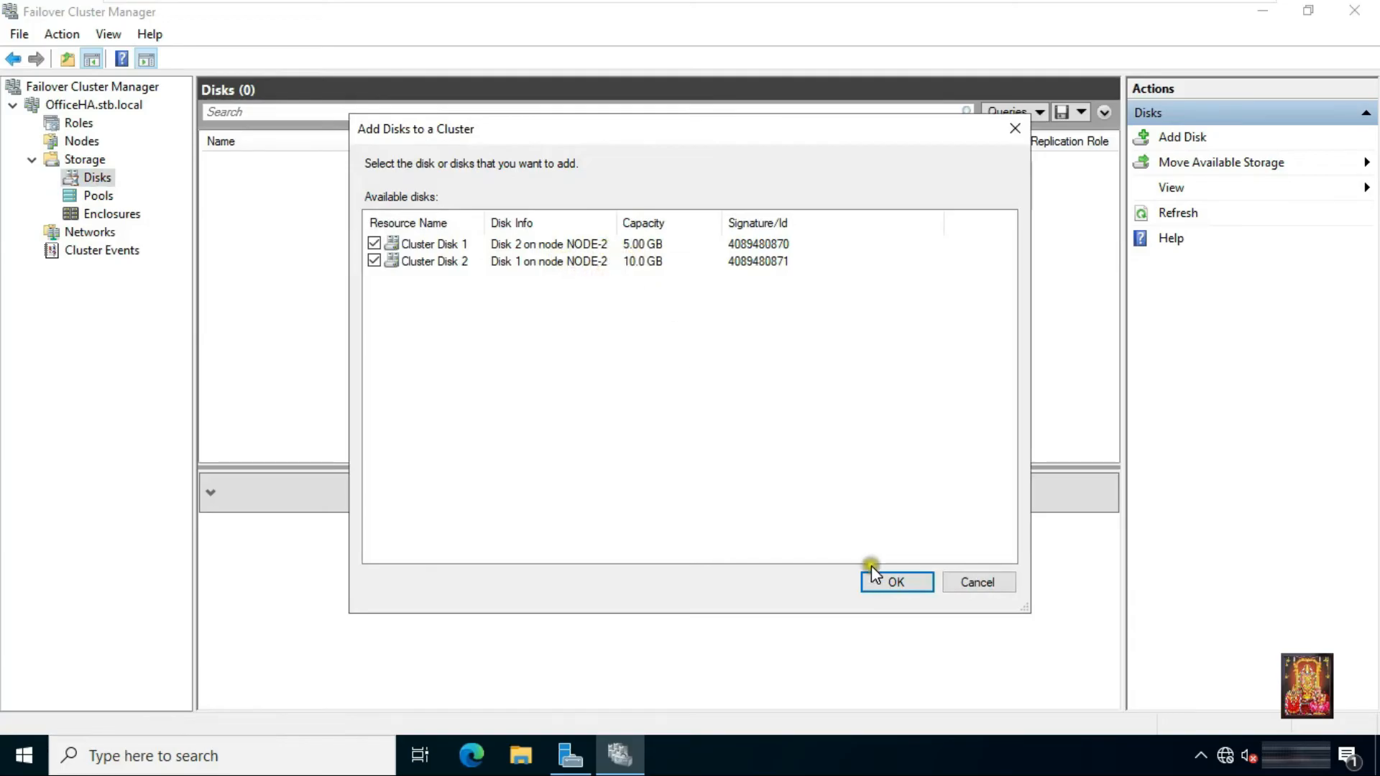
pyautogui.click(896, 584)
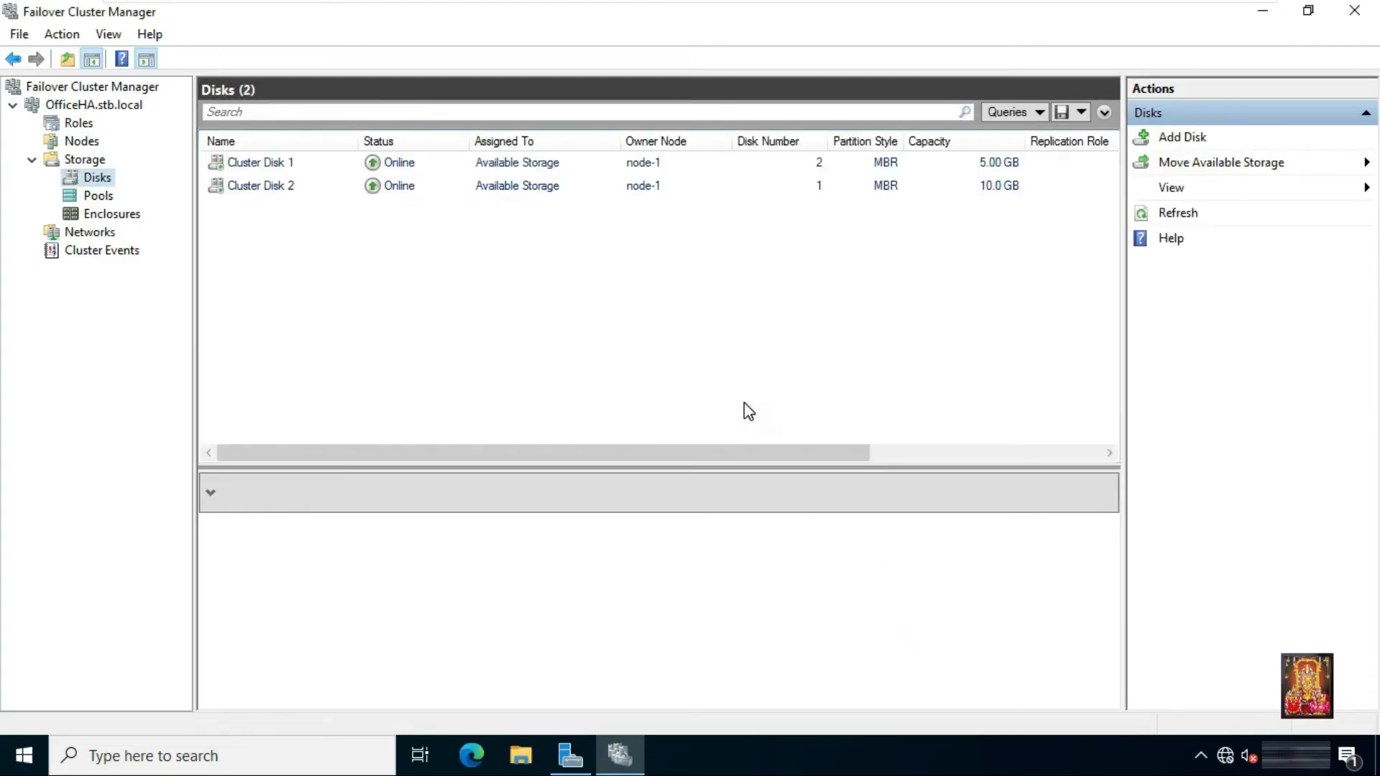
pyautogui.moveTo(360, 253); pyautogui.dragTo(265, 166)
pyautogui.click(262, 162)
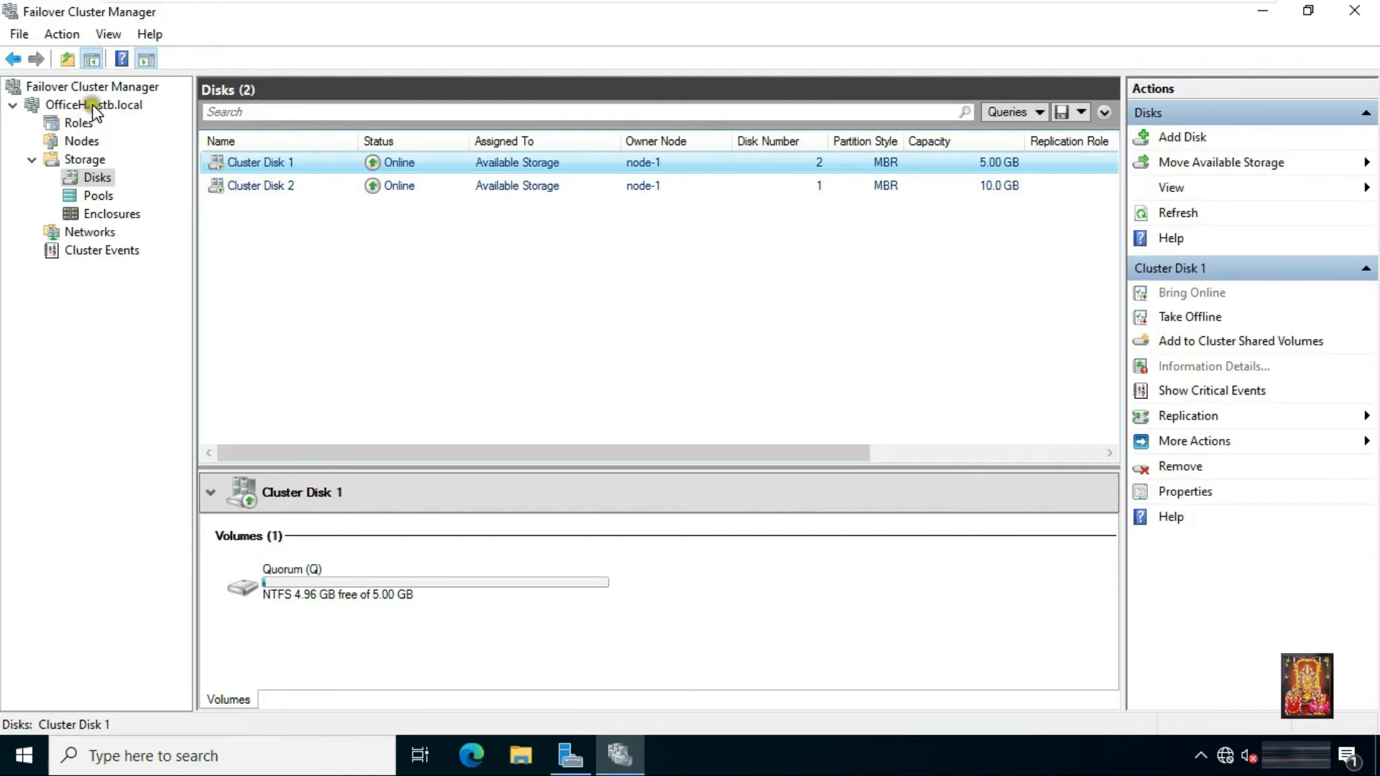
# - Start the Configure Cluster Quorum Wizard for OfficeHA, choosing to select the quorum witness and configure a disk witness
pyautogui.rightClick(112, 106)
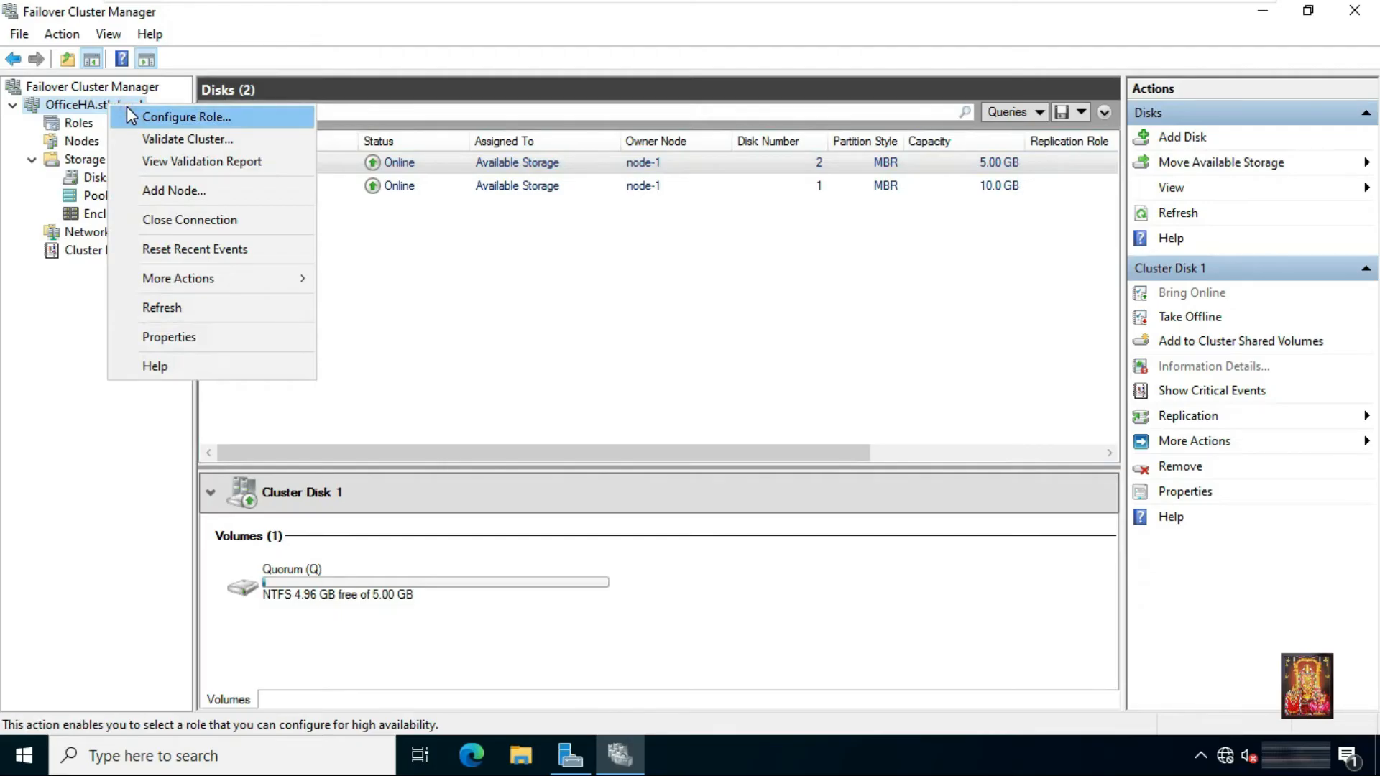
pyautogui.moveTo(249, 280)
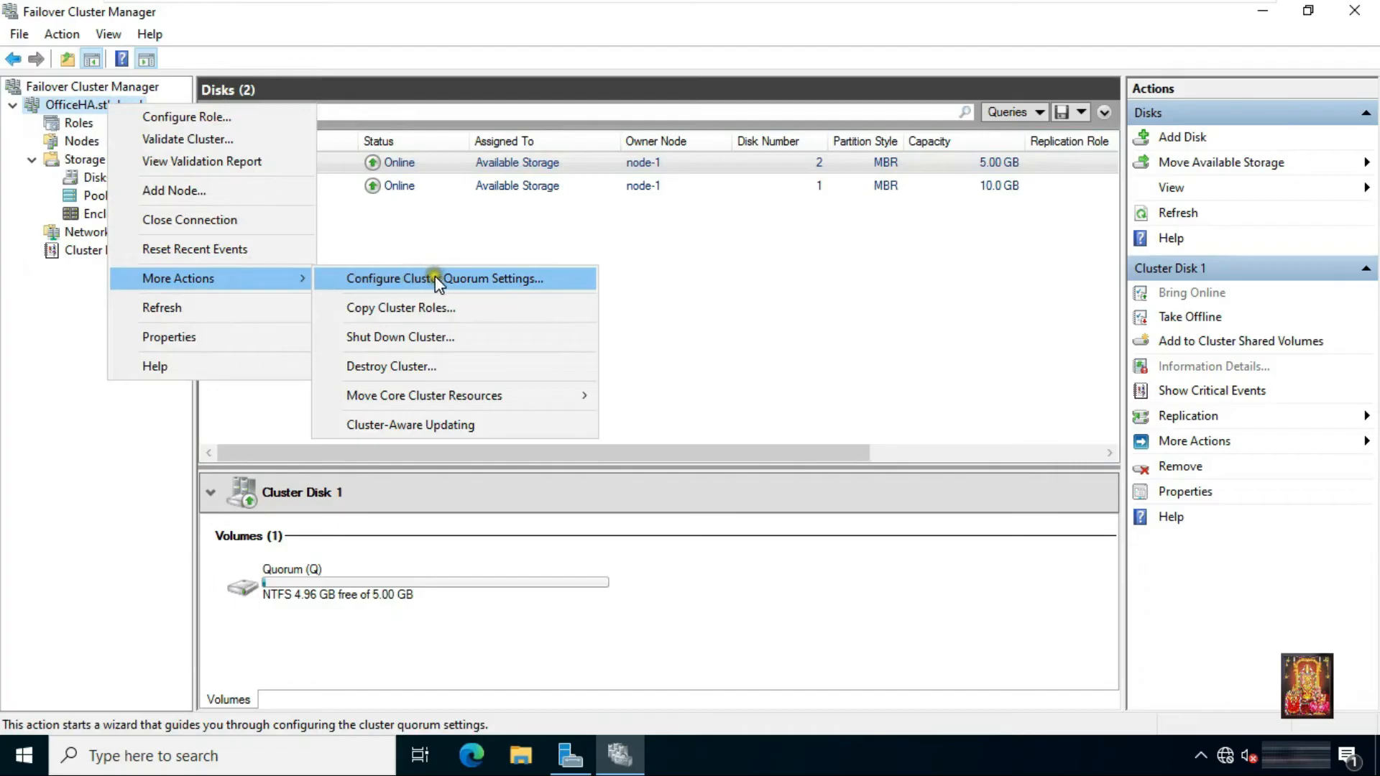
pyautogui.click(494, 282)
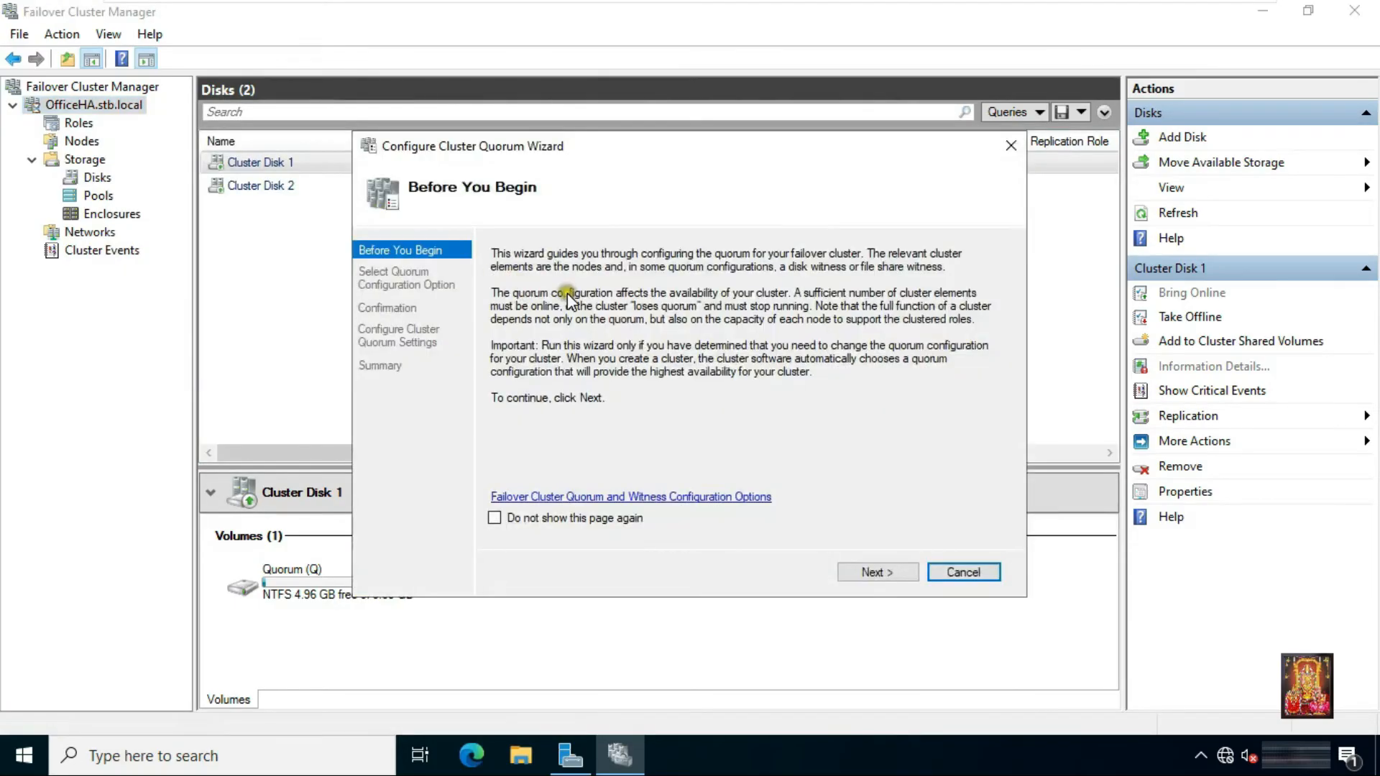
pyautogui.click(871, 571)
pyautogui.click(866, 568)
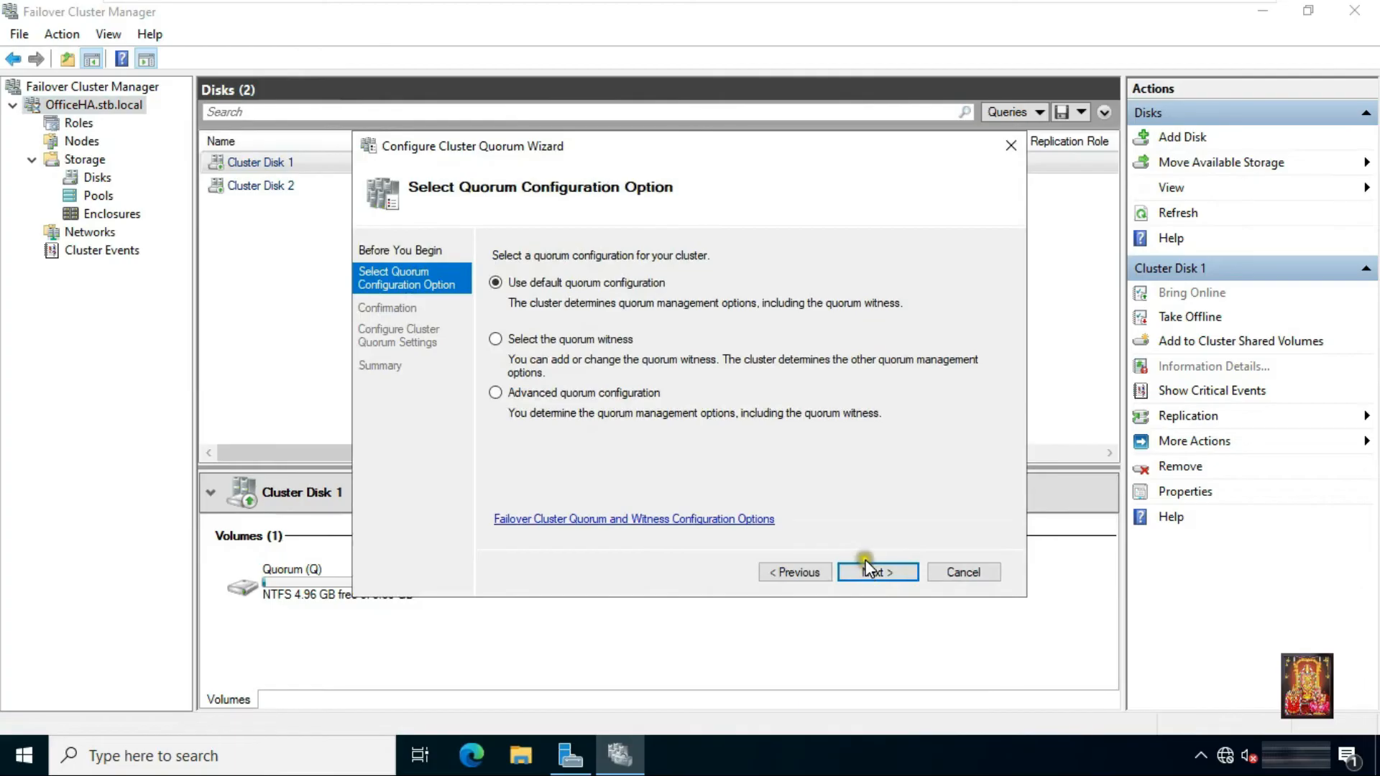
pyautogui.click(496, 338)
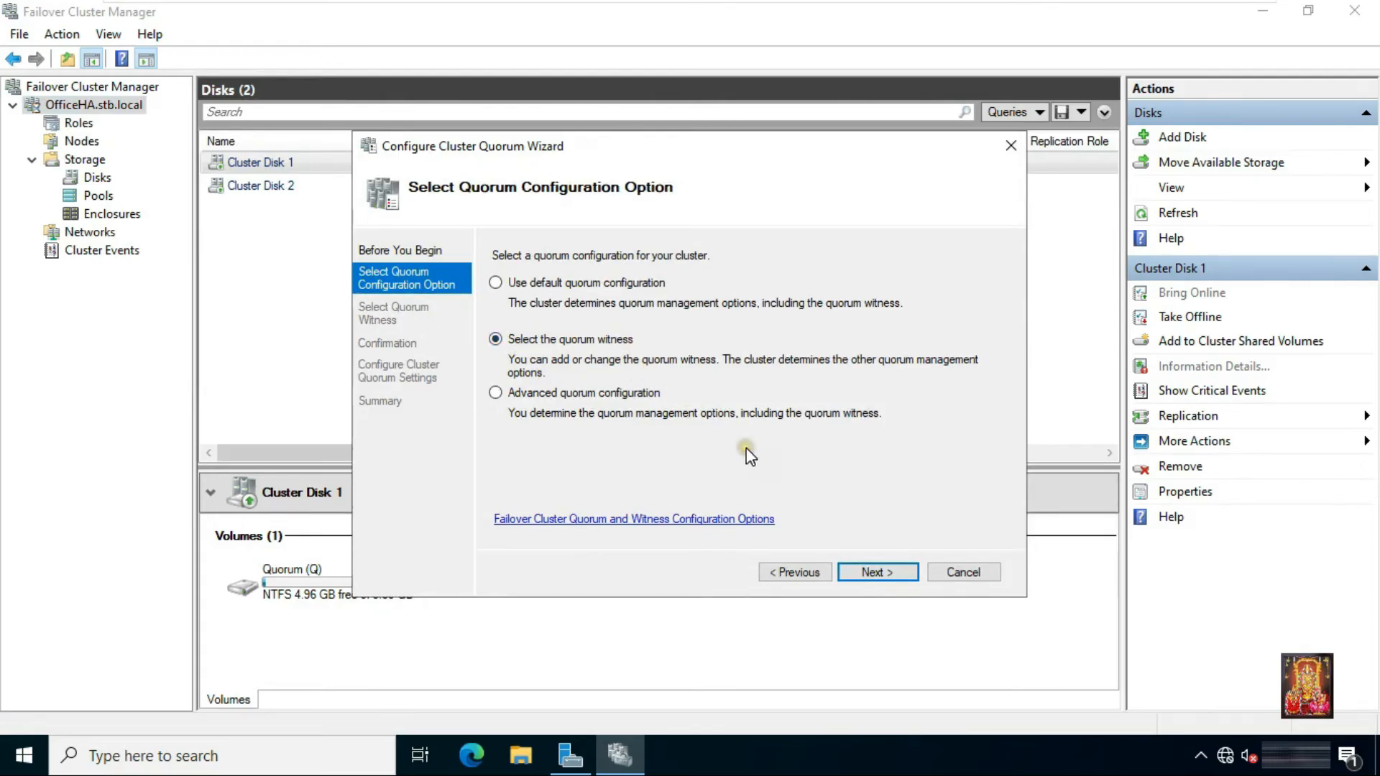
pyautogui.click(878, 573)
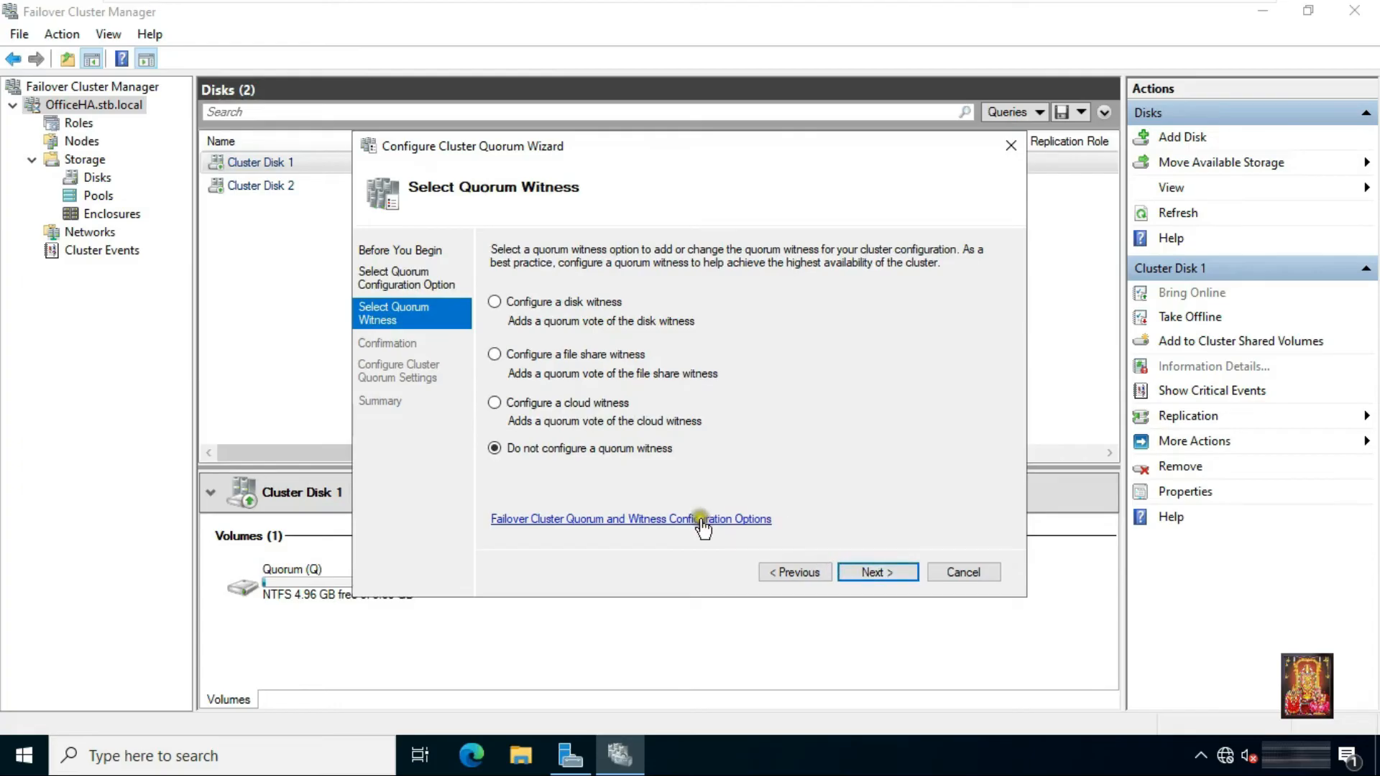
pyautogui.click(494, 303)
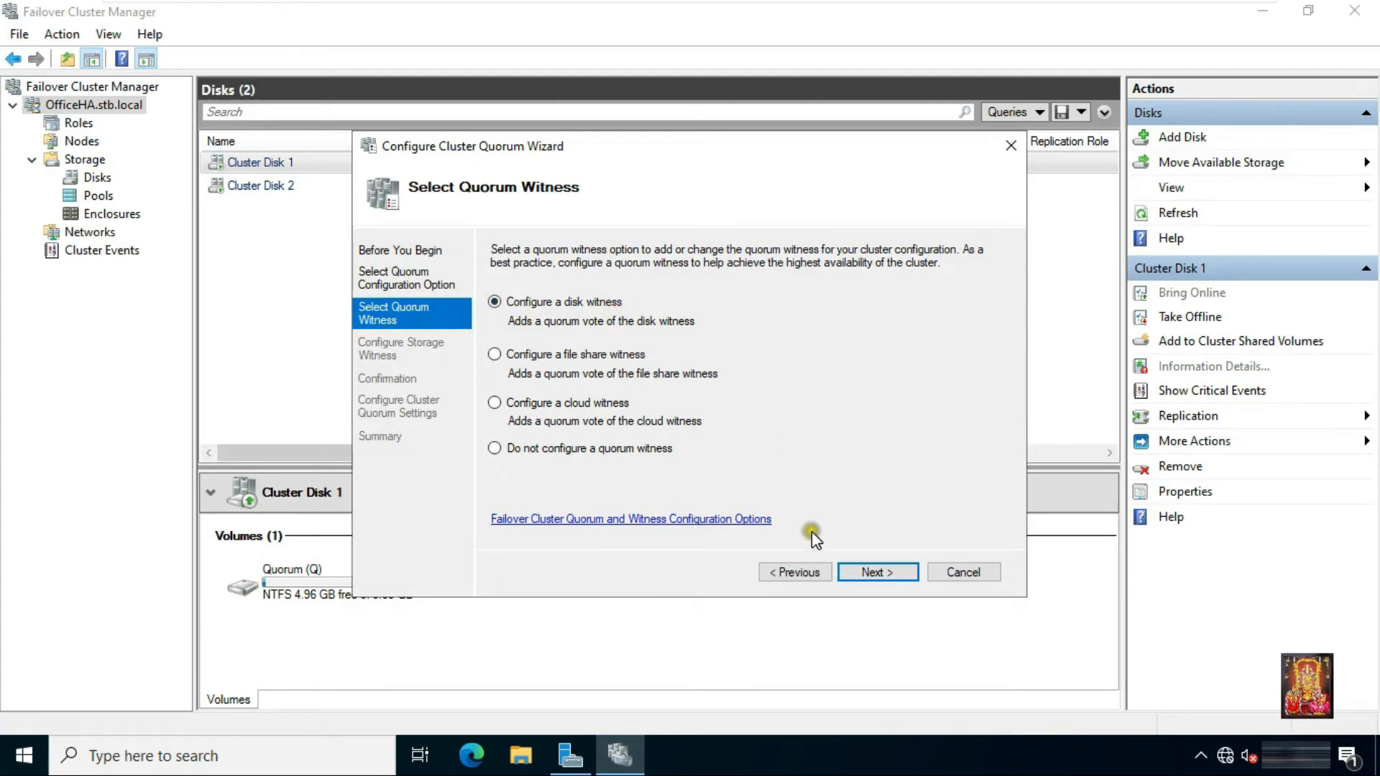
pyautogui.click(875, 573)
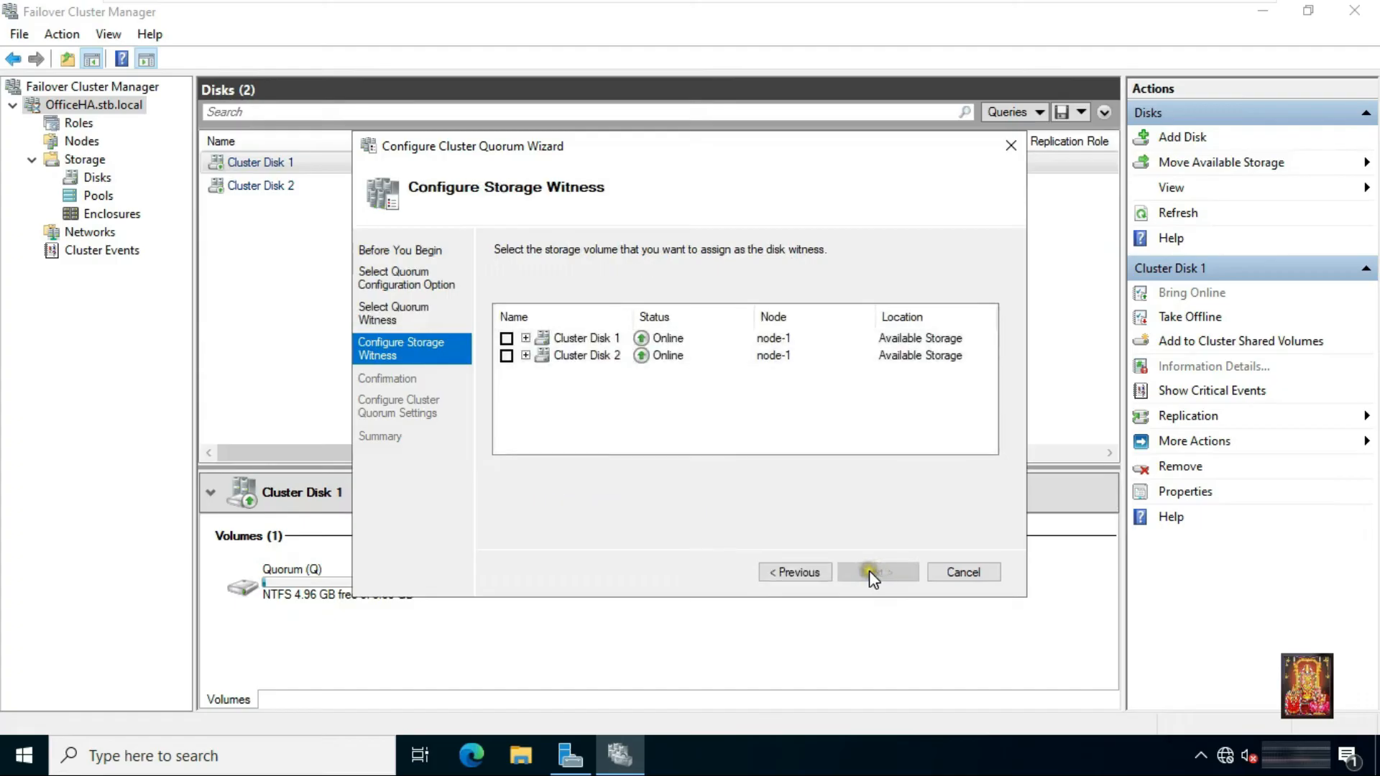
# - Assign Cluster Disk 1, holding volume Q, as the disk witness, apply the quorum settings and finish the wizard
pyautogui.click(528, 339)
pyautogui.click(525, 338)
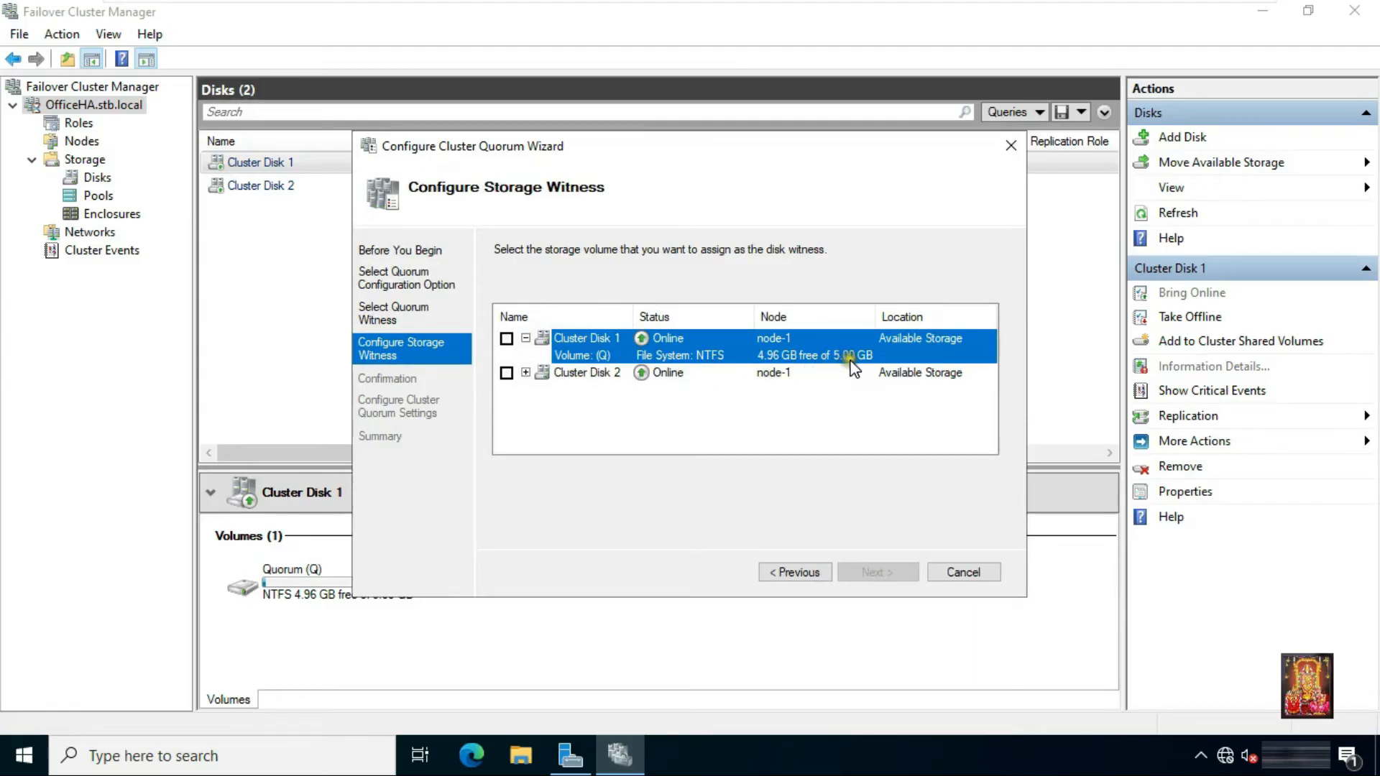
pyautogui.click(526, 338)
pyautogui.click(506, 338)
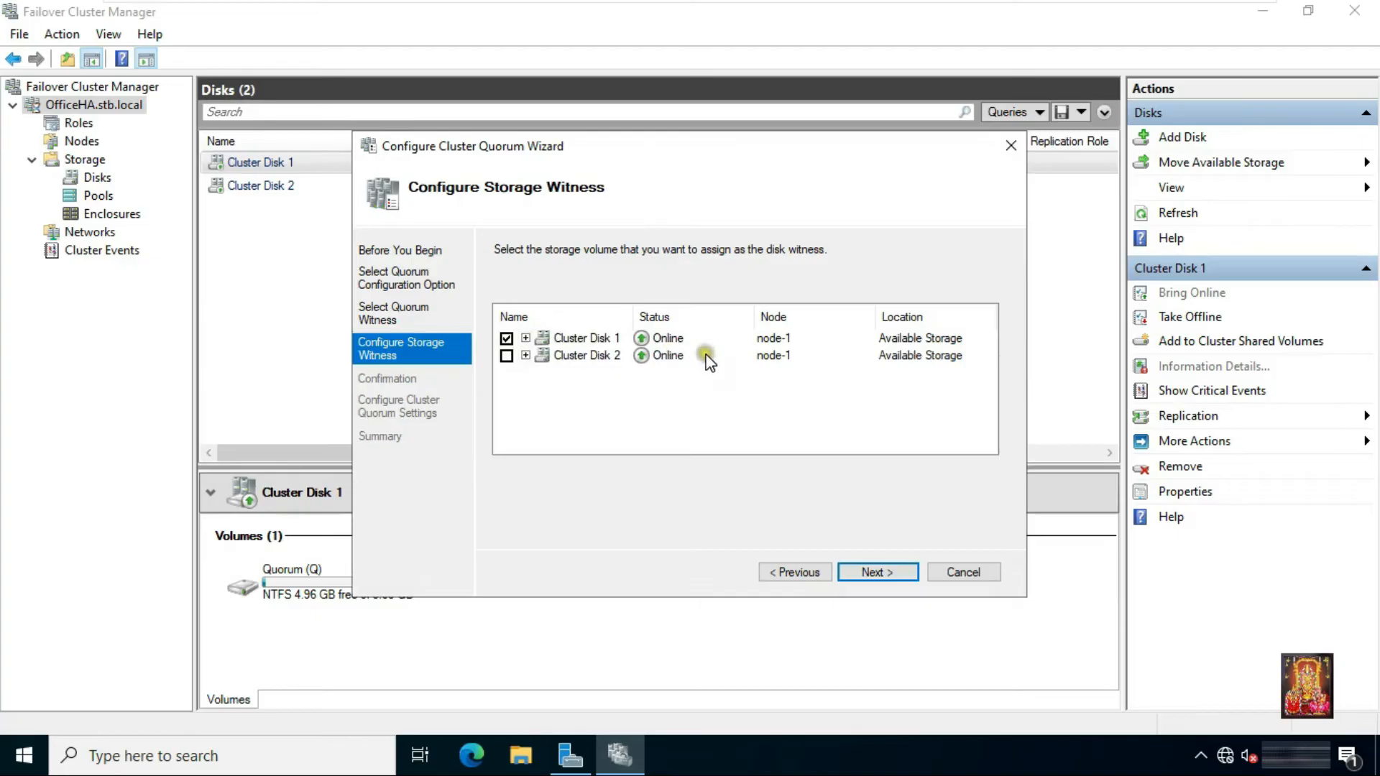
pyautogui.click(878, 575)
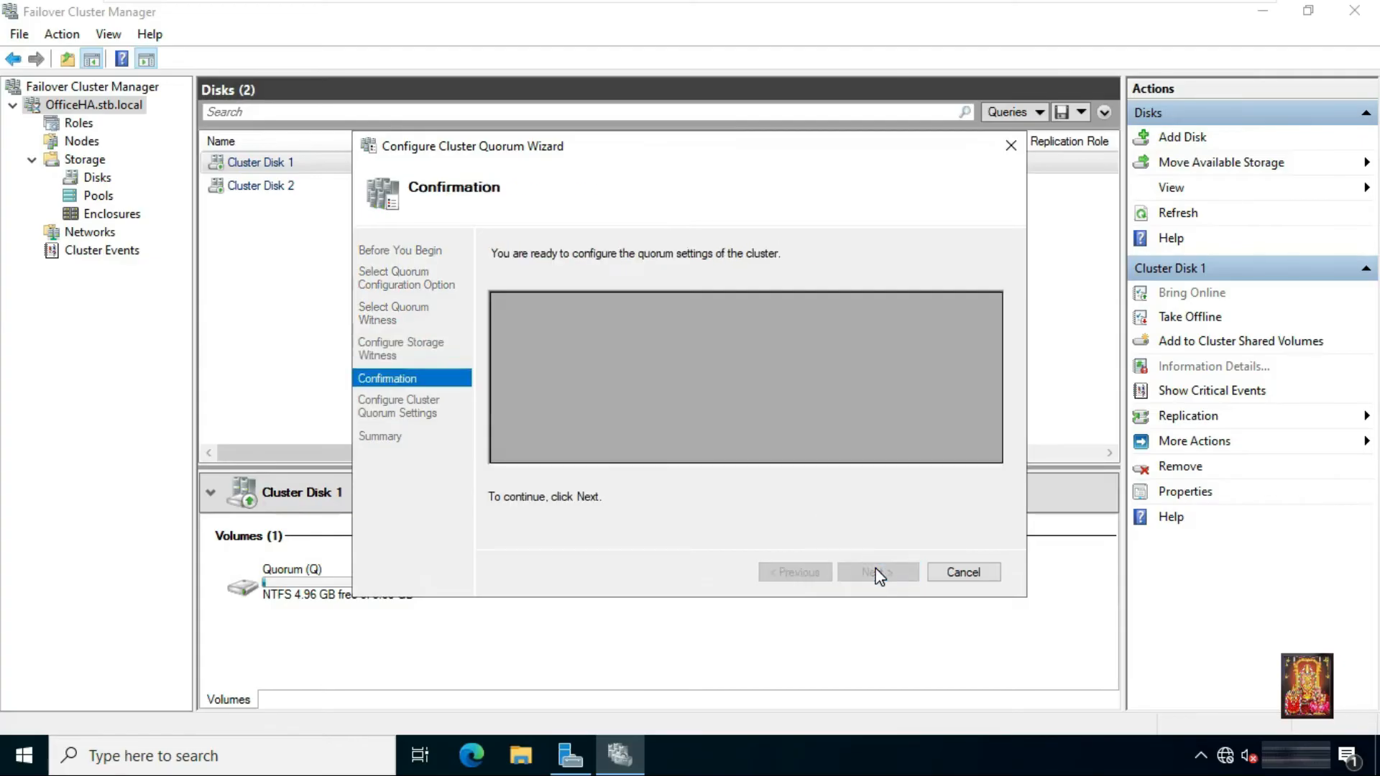
pyautogui.click(890, 575)
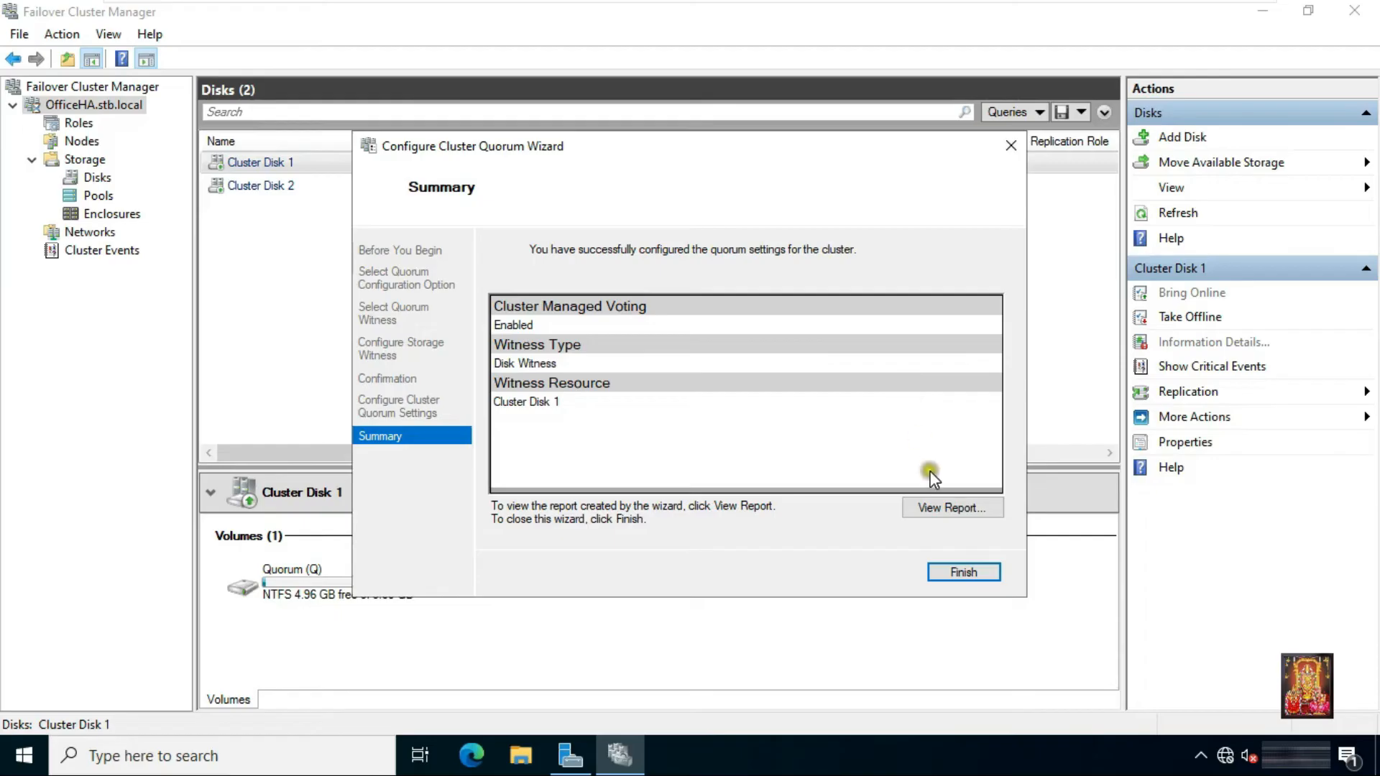
pyautogui.click(961, 571)
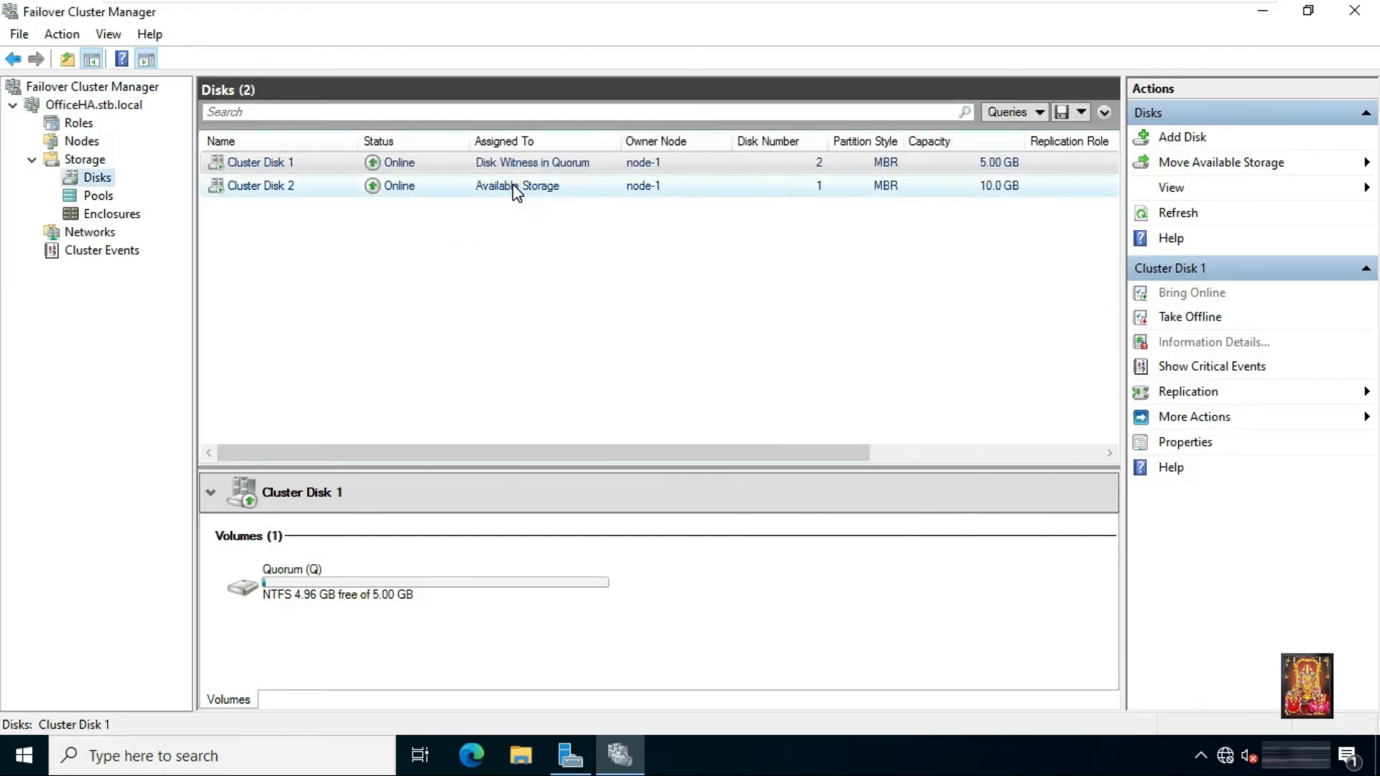
# - Add Cluster Disk 2 to Cluster Shared Volumes and display its volume details
pyautogui.rightClick(545, 187)
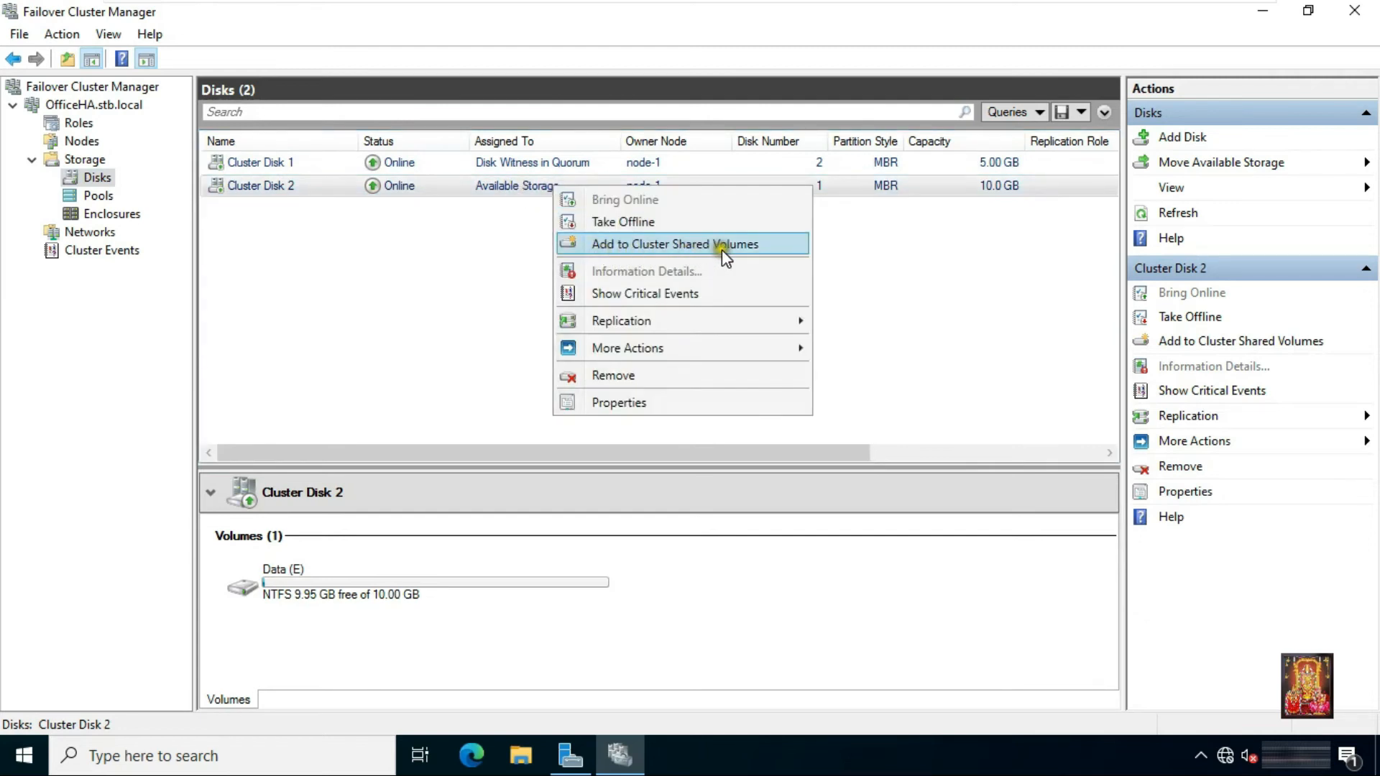
pyautogui.click(744, 247)
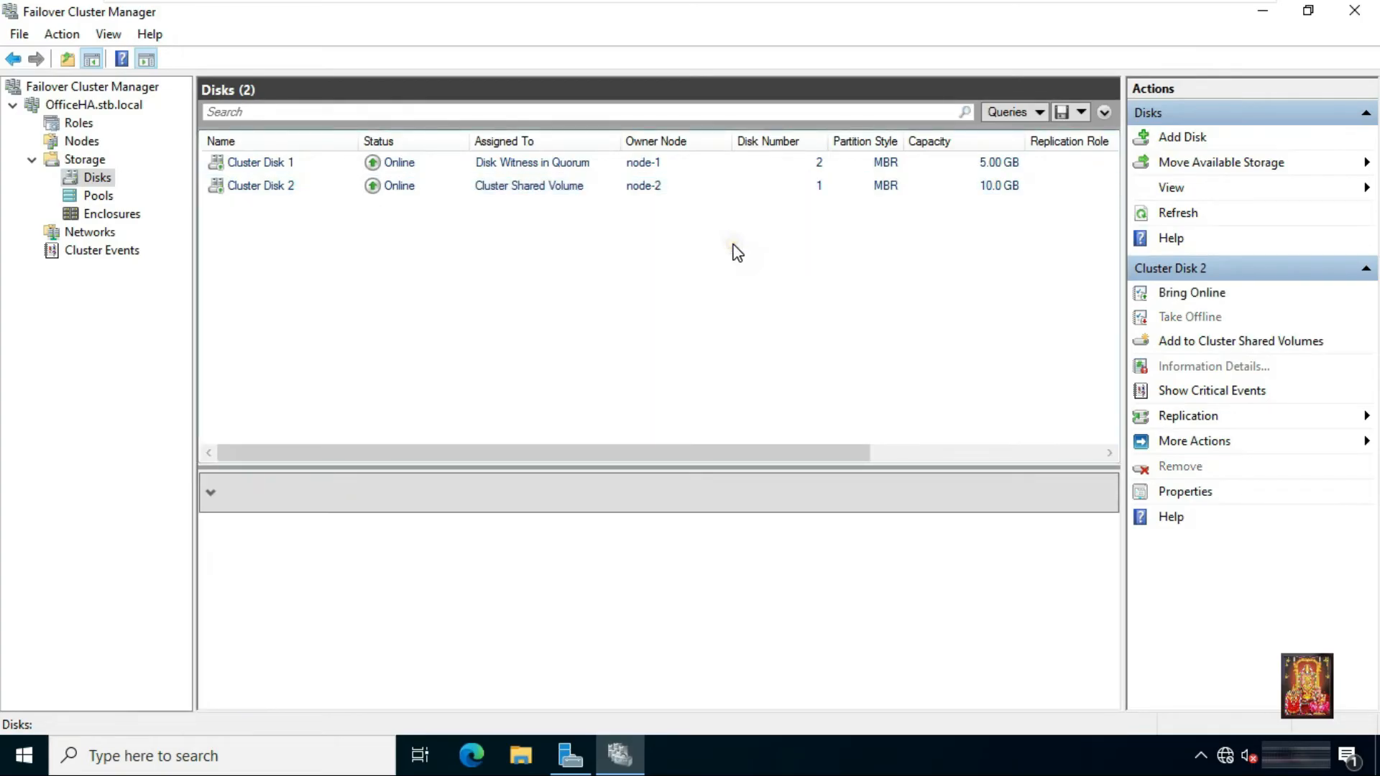
pyautogui.click(493, 185)
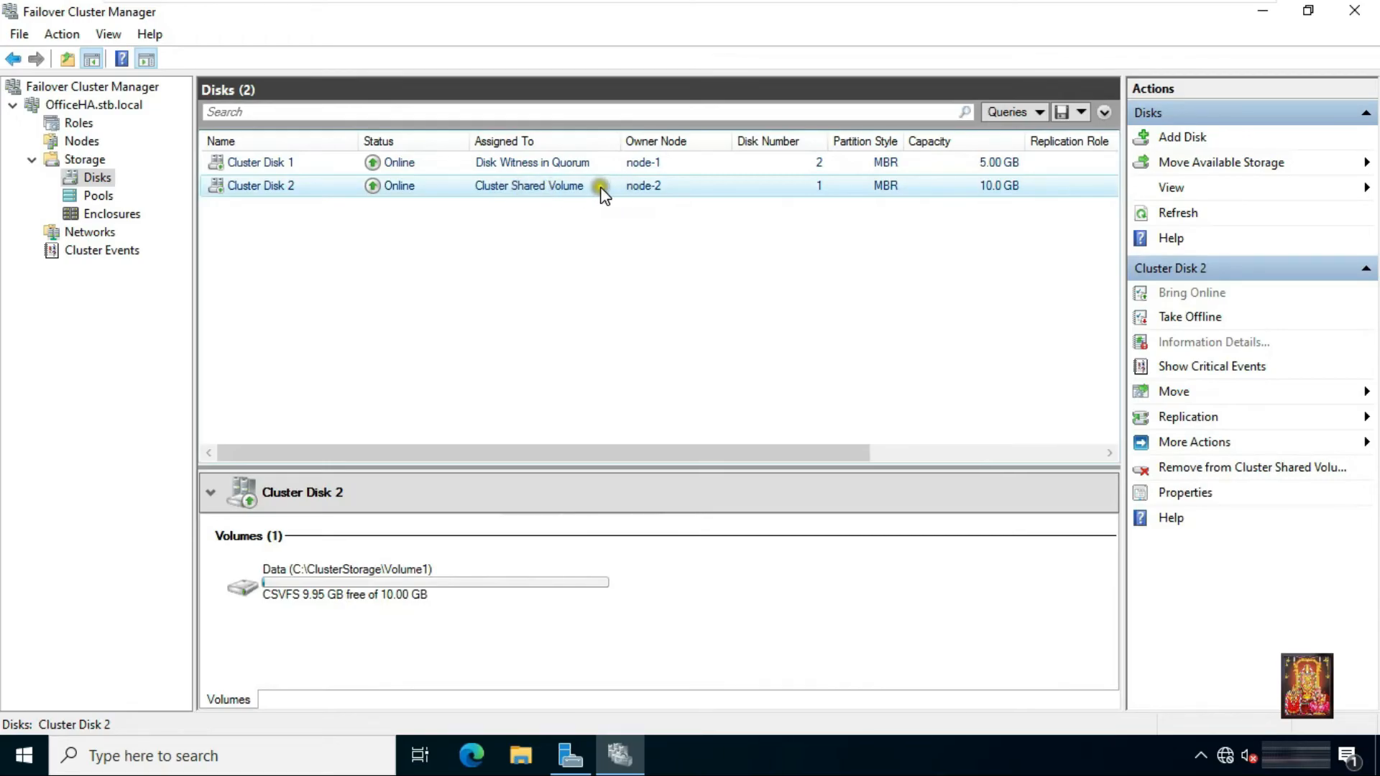
pyautogui.click(553, 188)
pyautogui.click(308, 163)
pyautogui.click(261, 189)
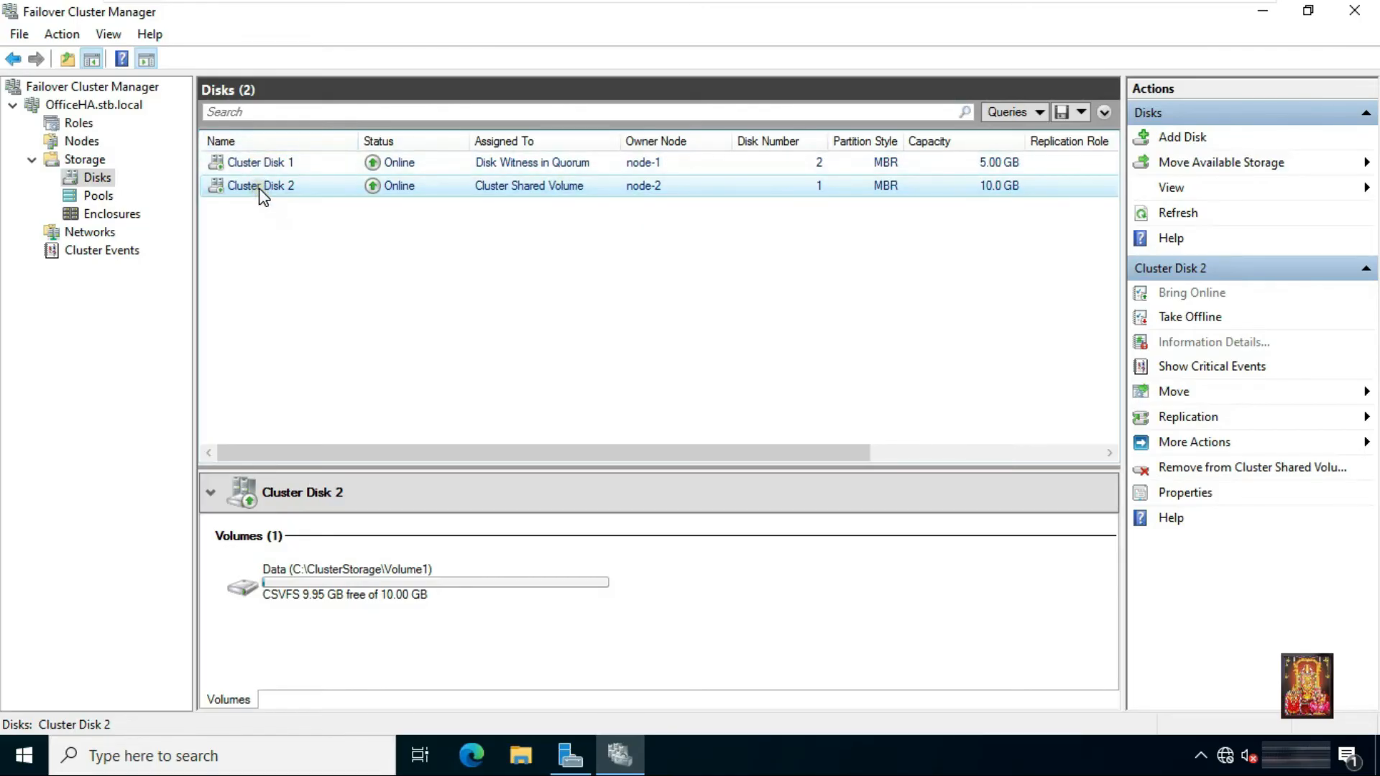
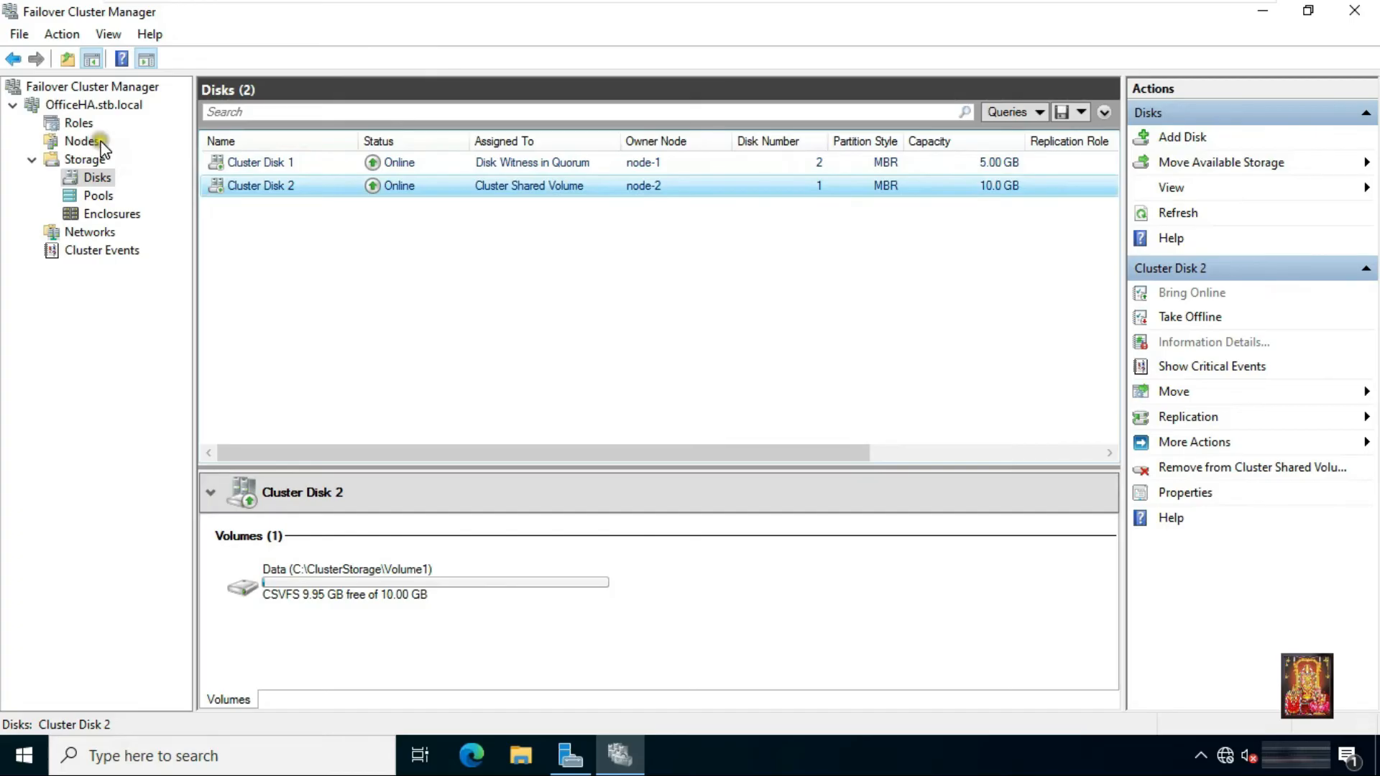
# - Switch to Server Manager and start adding roles on node-1 with a role-based installation, continuing to the server roles selection
pyautogui.click(24, 754)
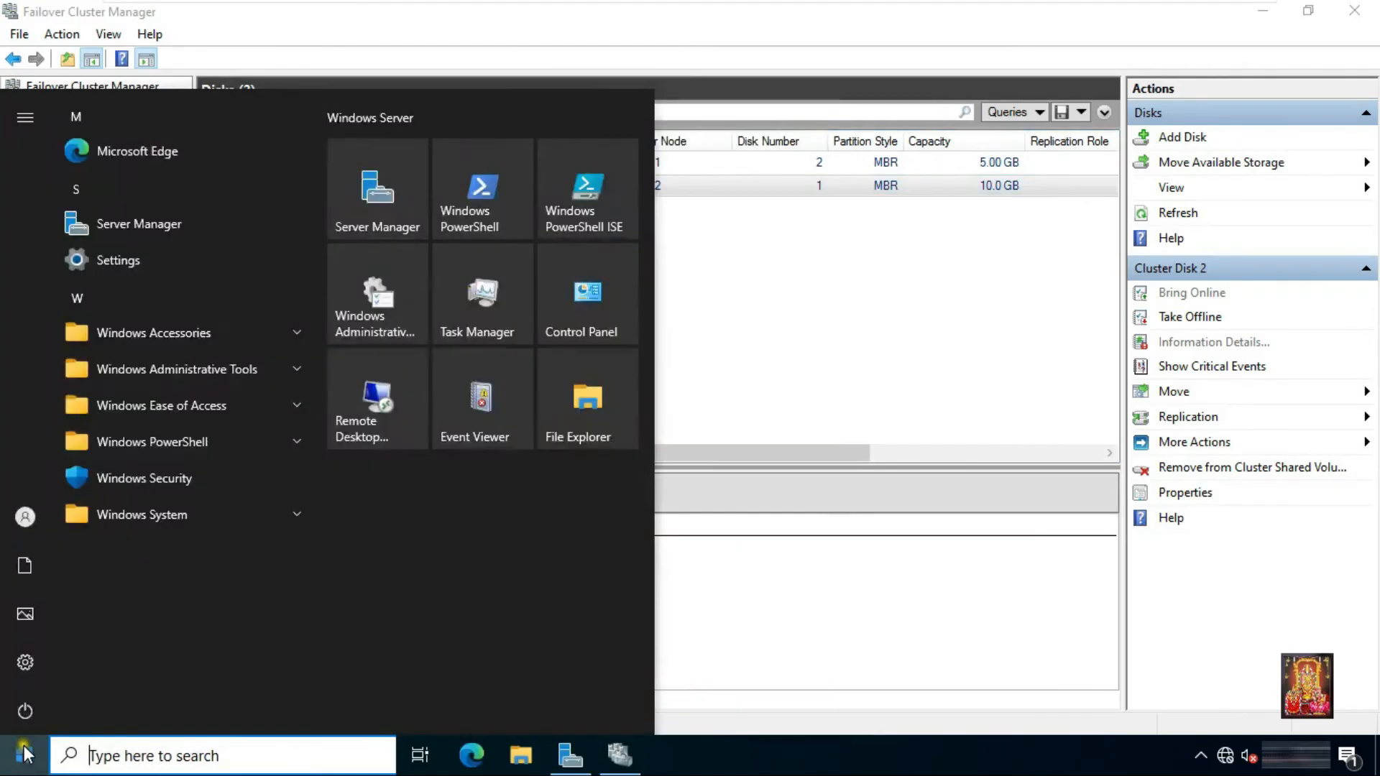
pyautogui.click(355, 197)
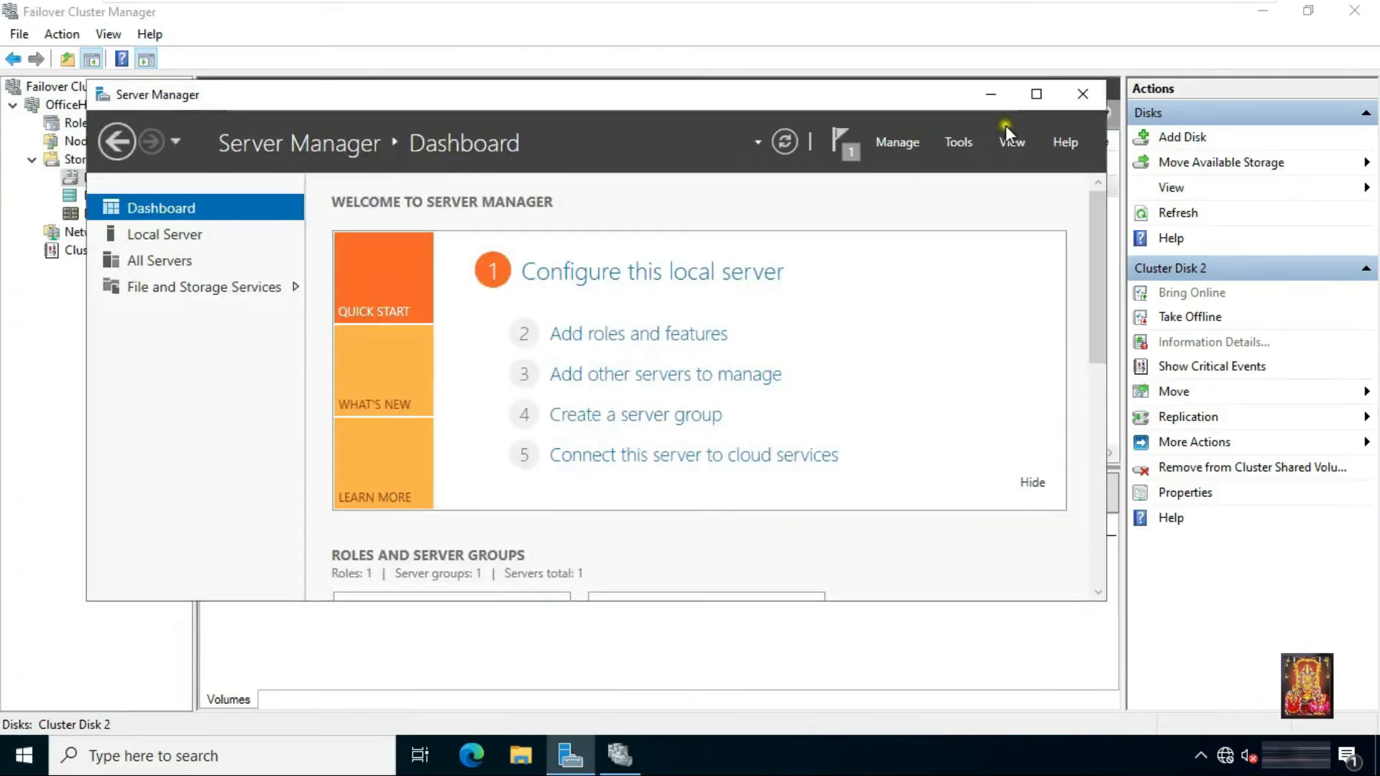
pyautogui.click(1032, 94)
pyautogui.click(537, 241)
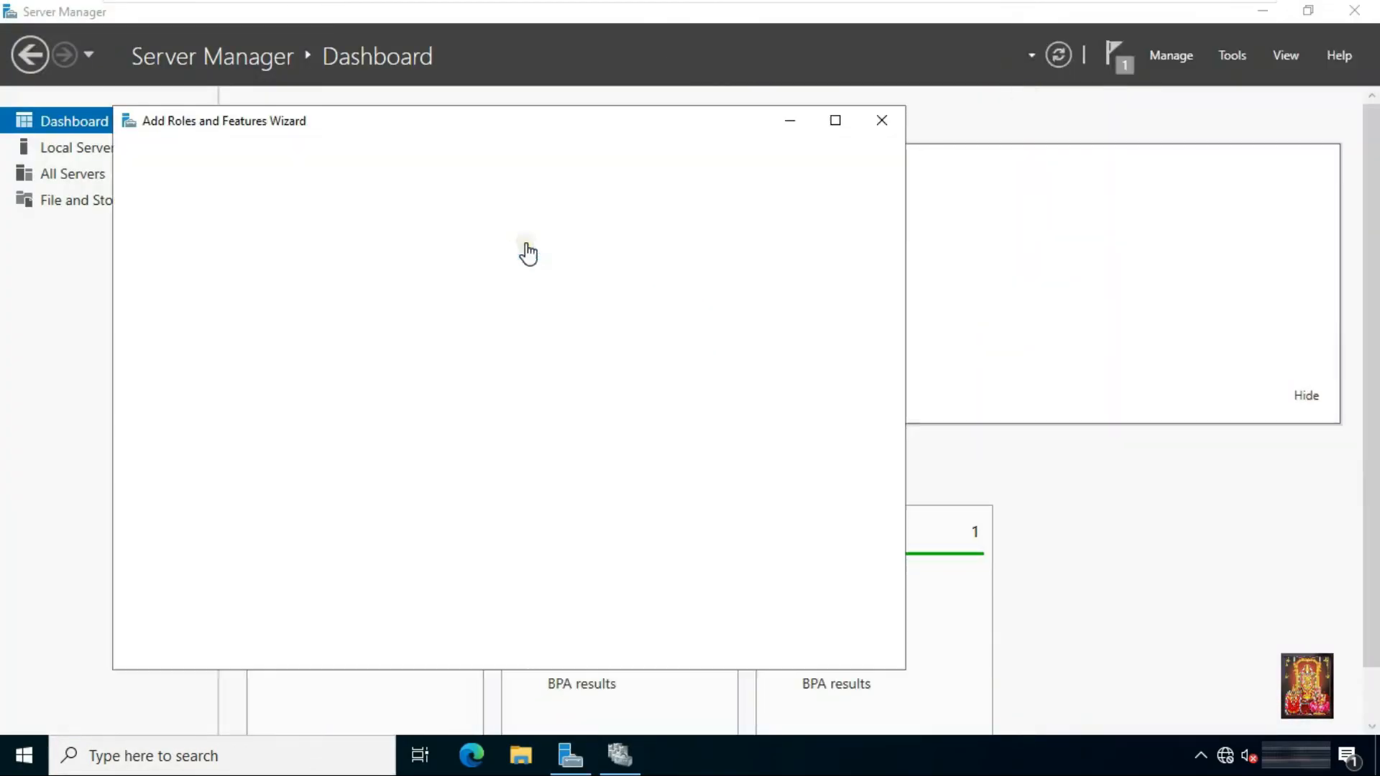
pyautogui.click(668, 639)
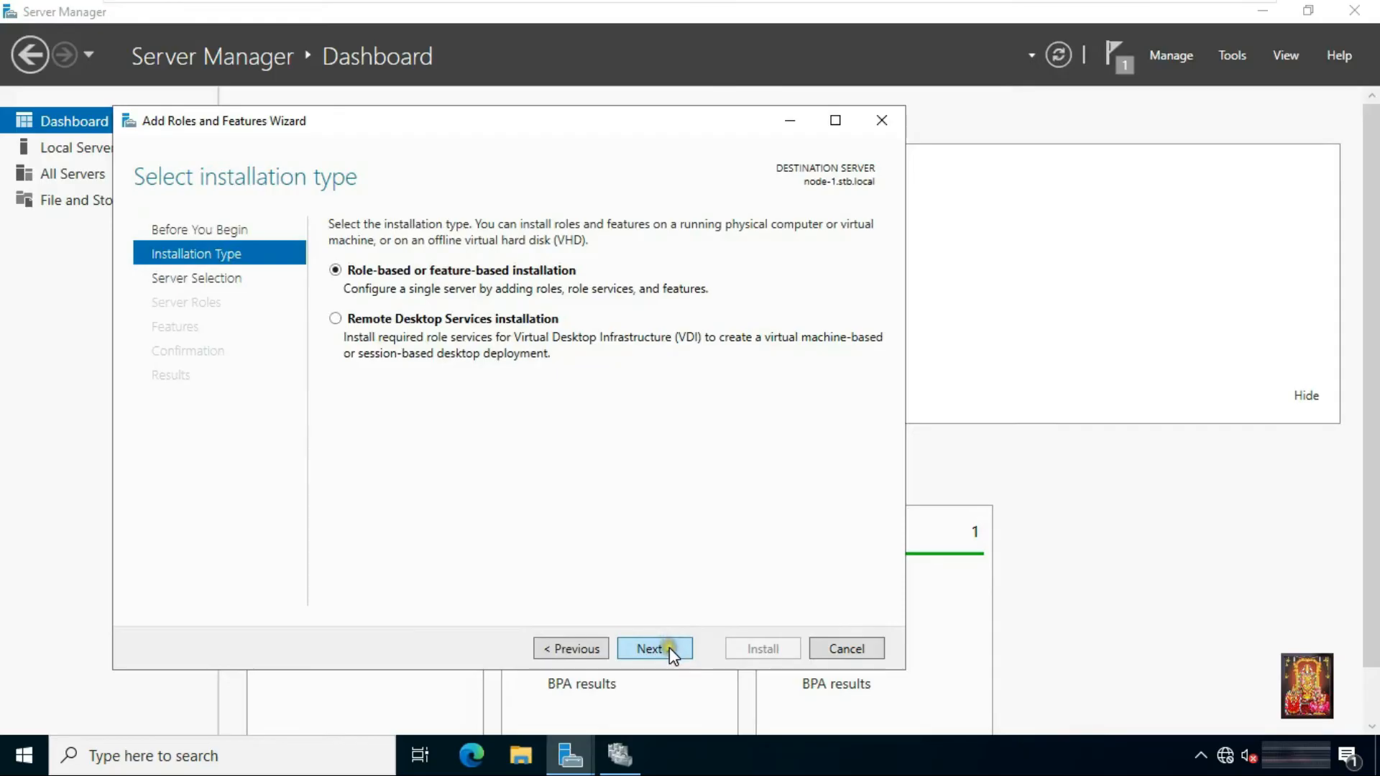
pyautogui.click(670, 648)
pyautogui.click(670, 648)
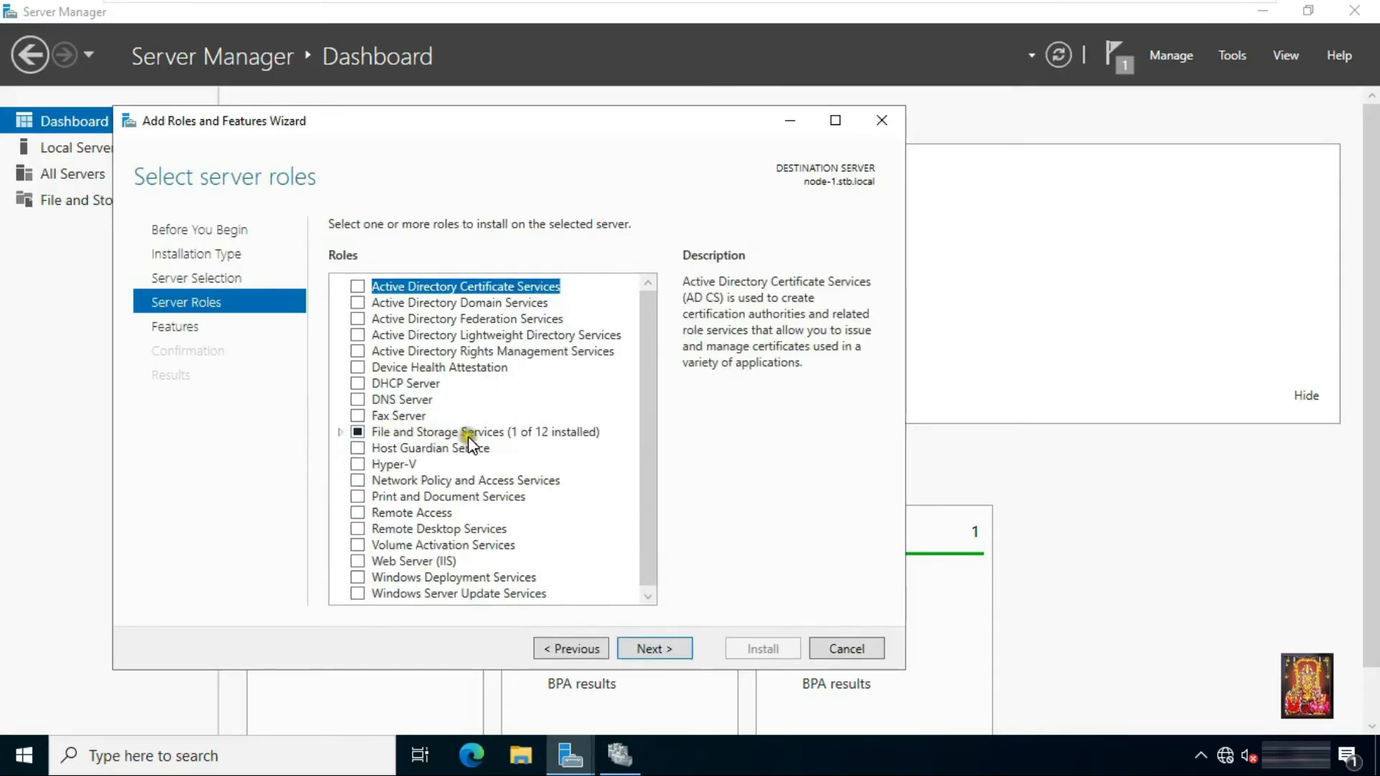
# - Select the File Server role service under File and iSCSI Services, add no extra features, and continue to the installation confirmation
pyautogui.click(340, 432)
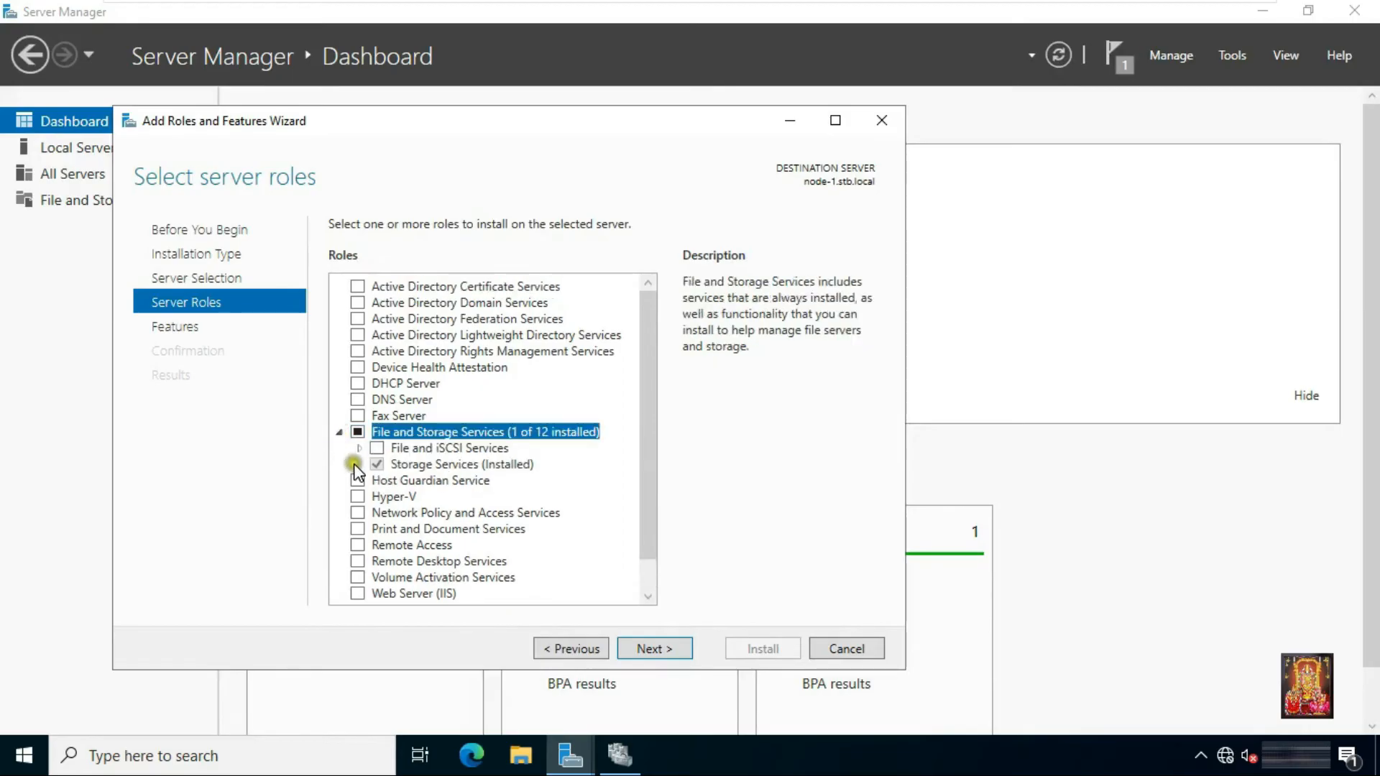
pyautogui.click(360, 449)
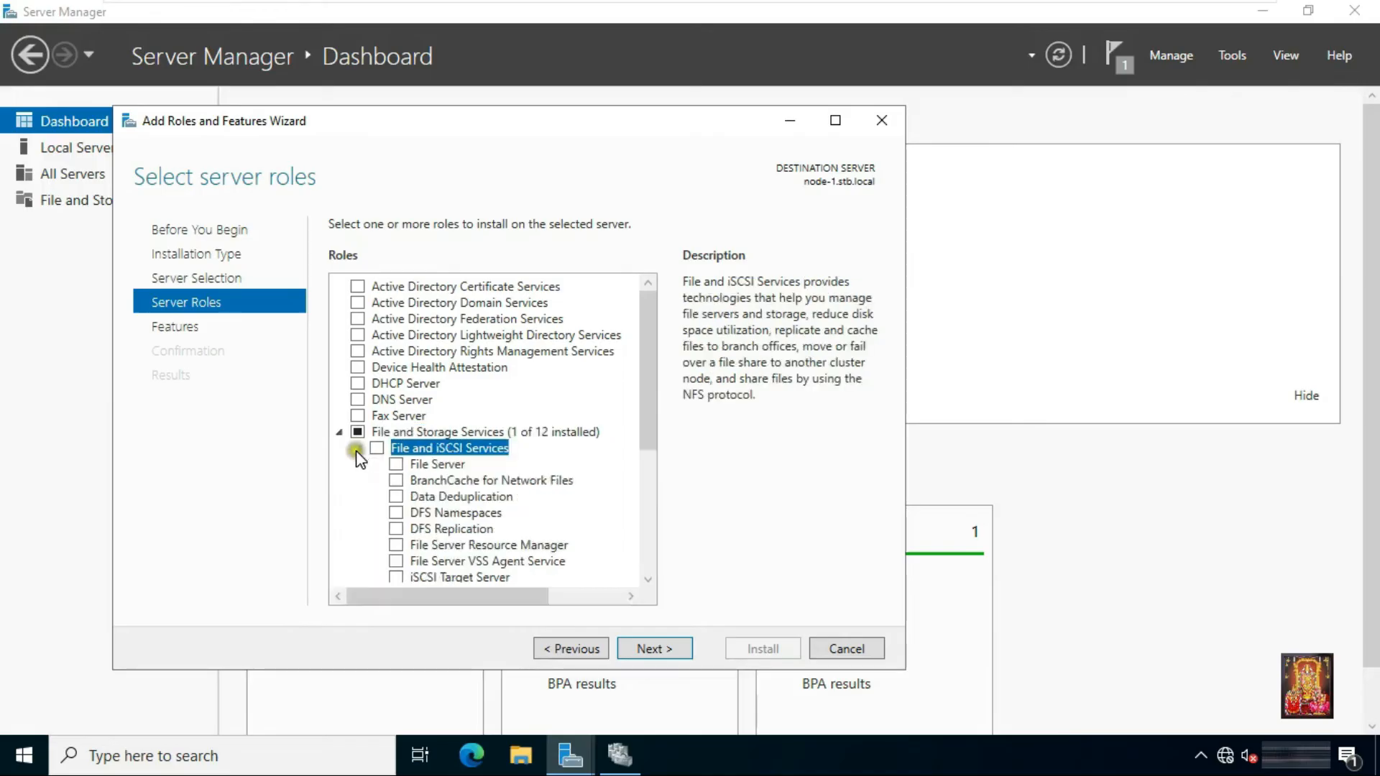
pyautogui.click(397, 465)
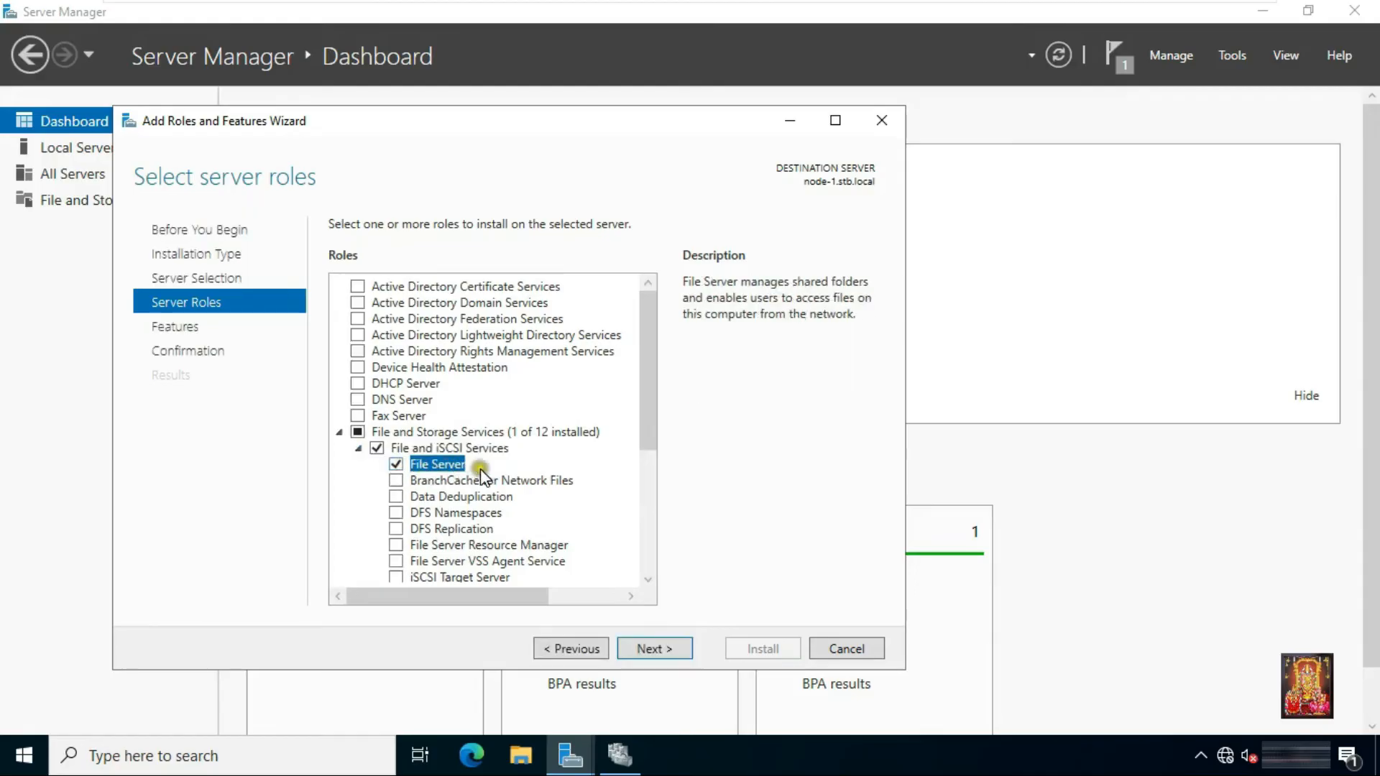
pyautogui.click(651, 649)
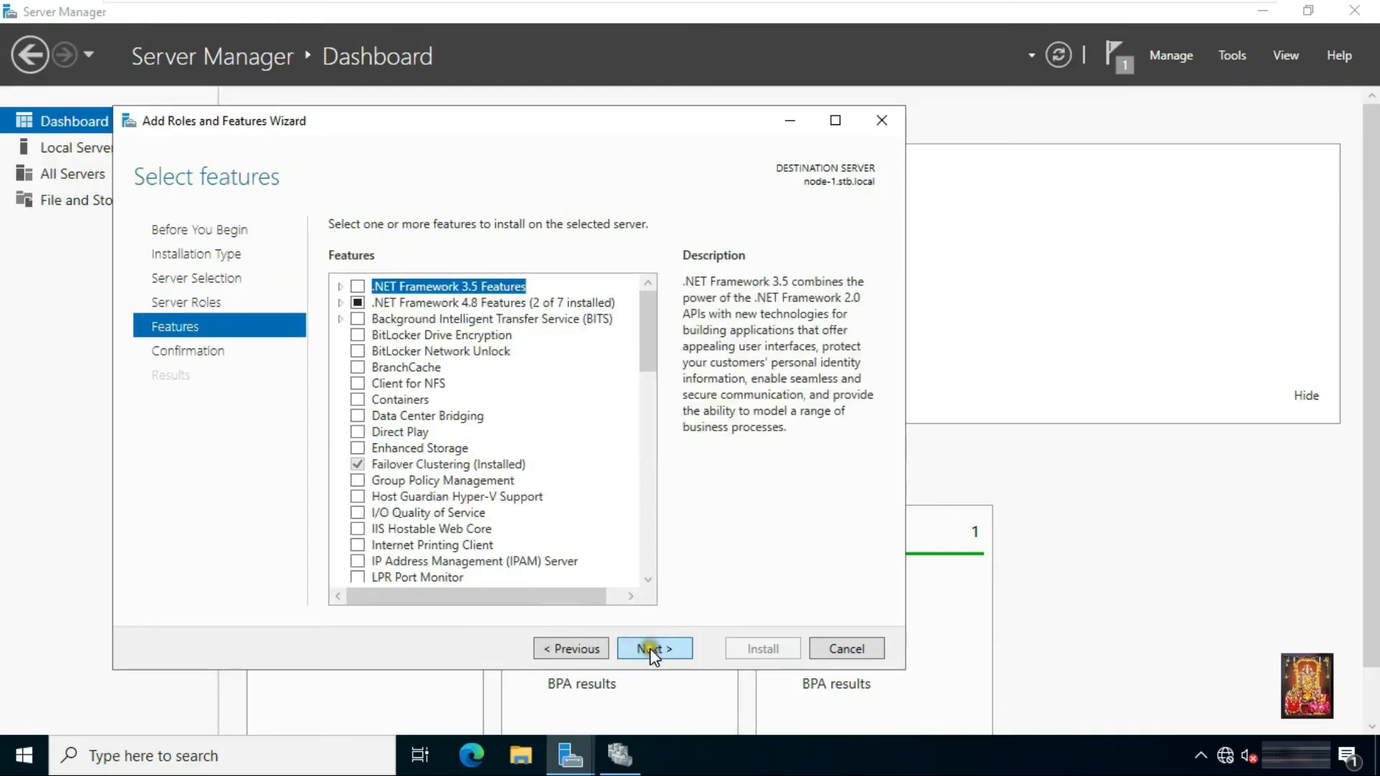
pyautogui.click(653, 649)
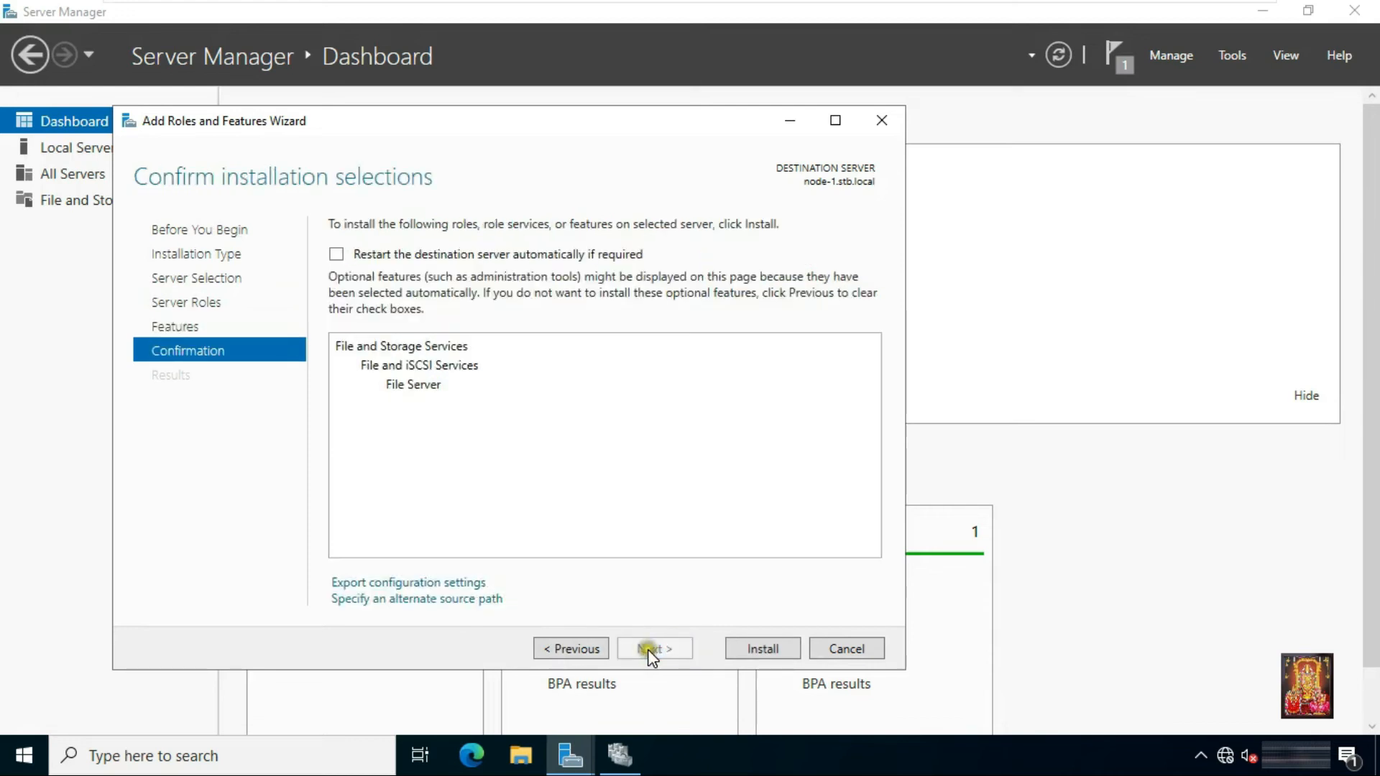
# - Allow the destination server to restart automatically if required and install the File Server role service on node-1
pyautogui.click(337, 254)
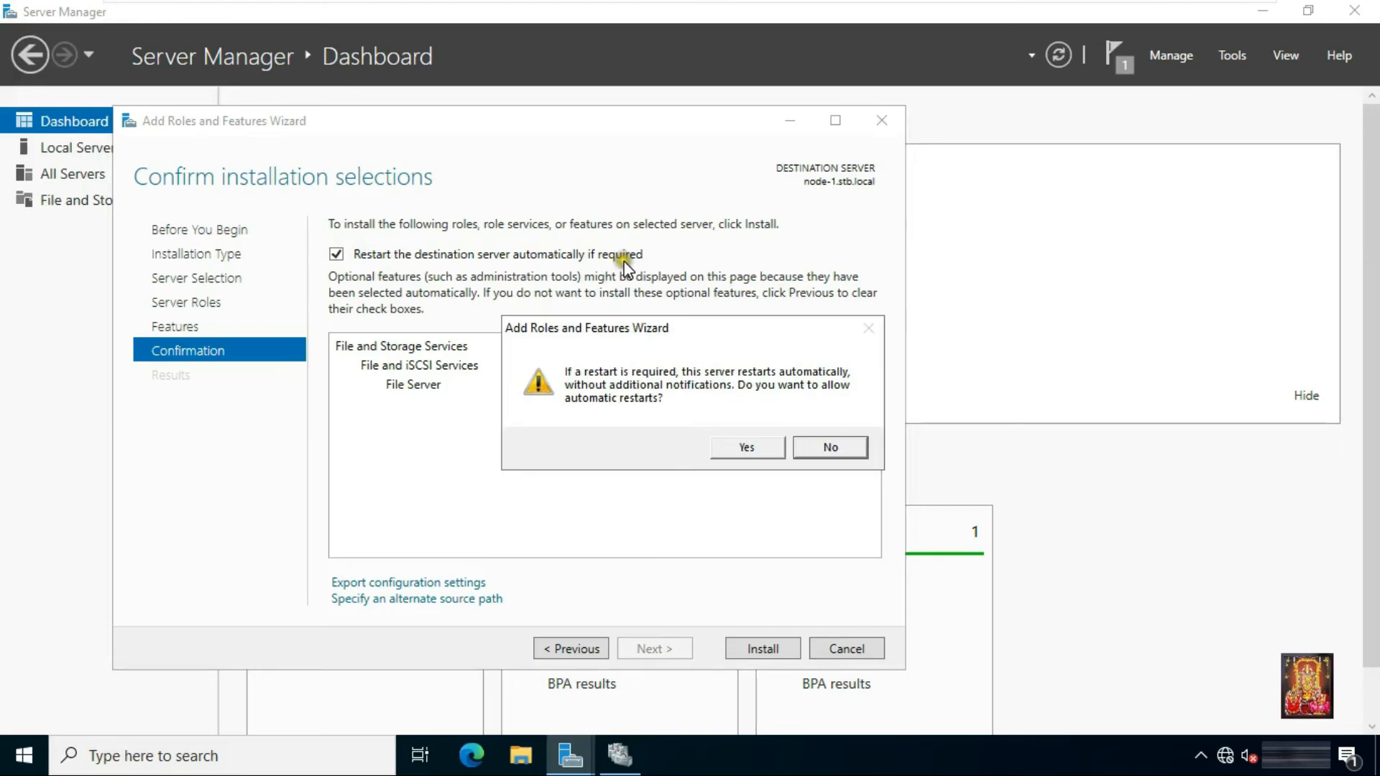
pyautogui.click(740, 446)
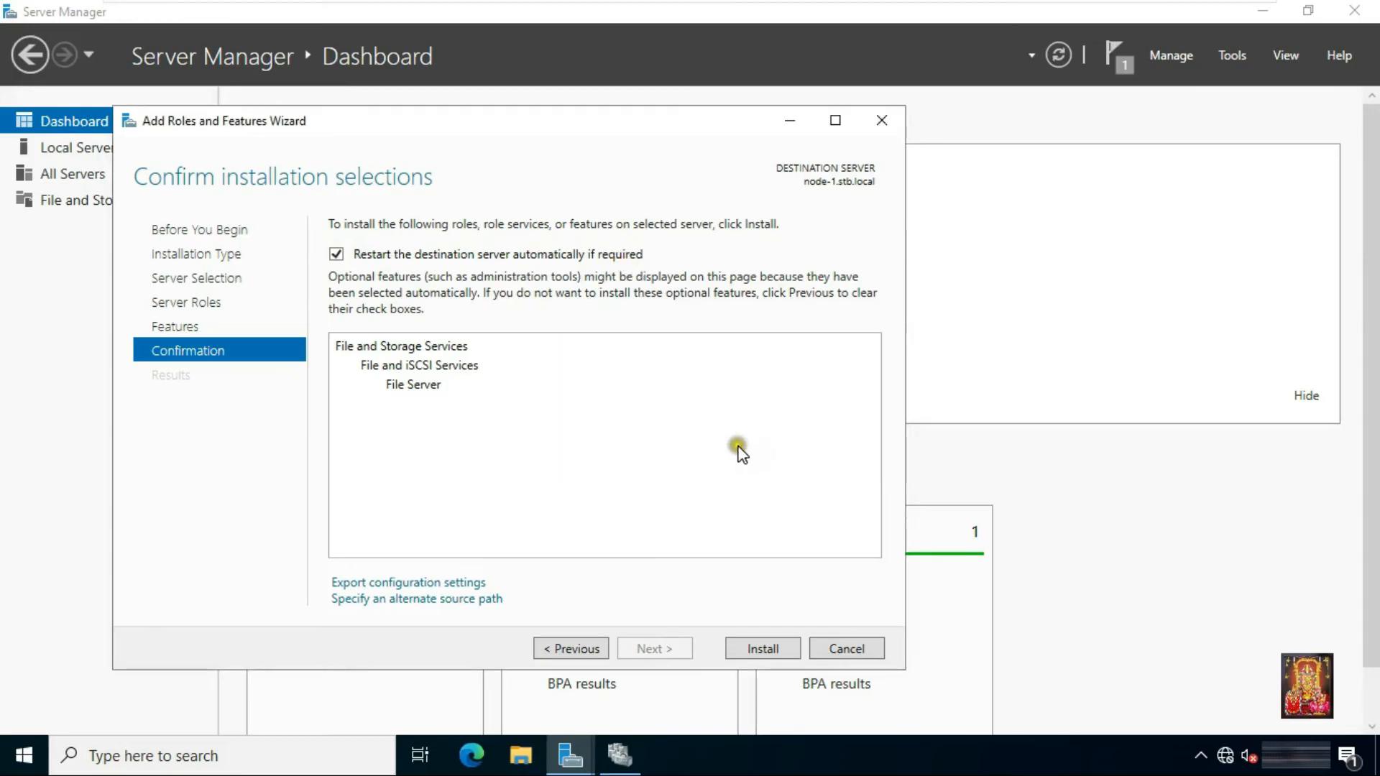
pyautogui.click(782, 652)
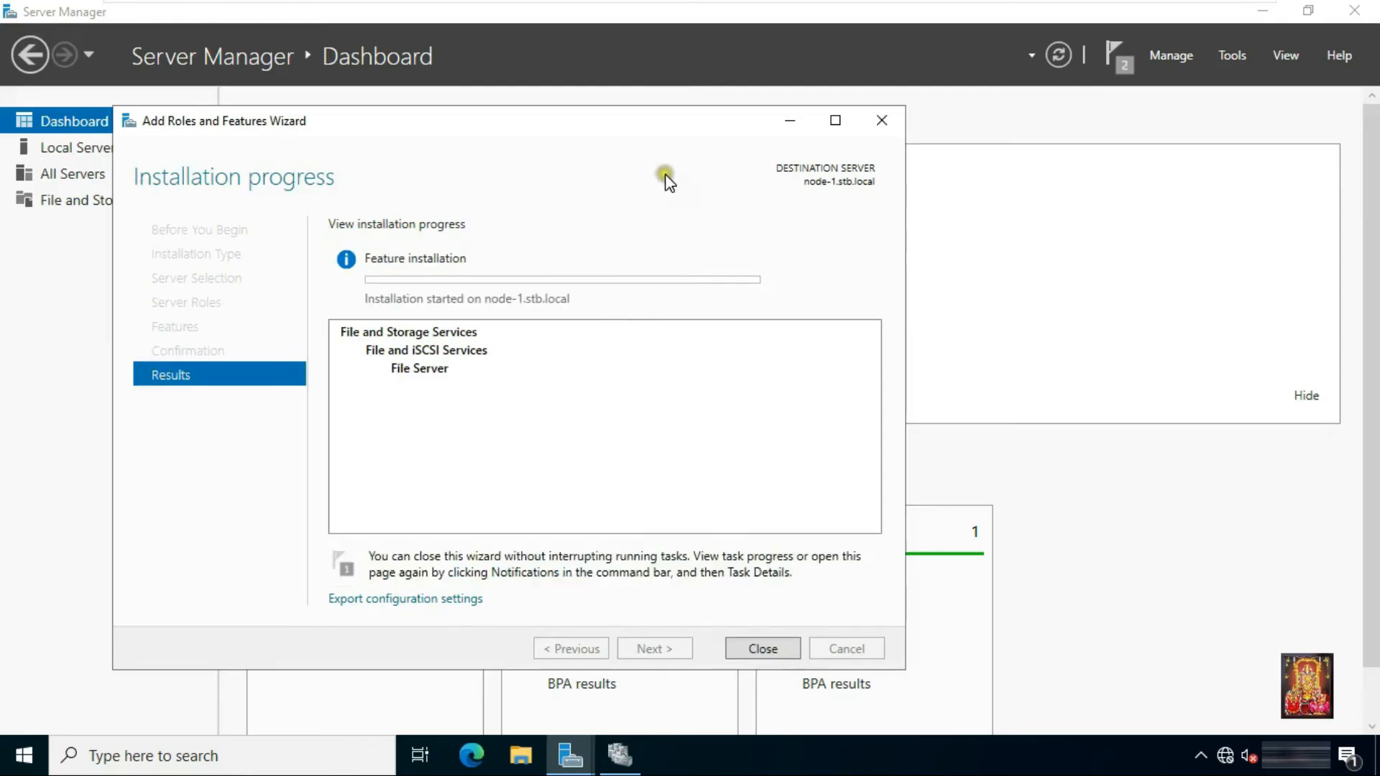
# - Switch to the Node-2 virtual machine and sign in with the account password
pyautogui.moveTo(778, 8)
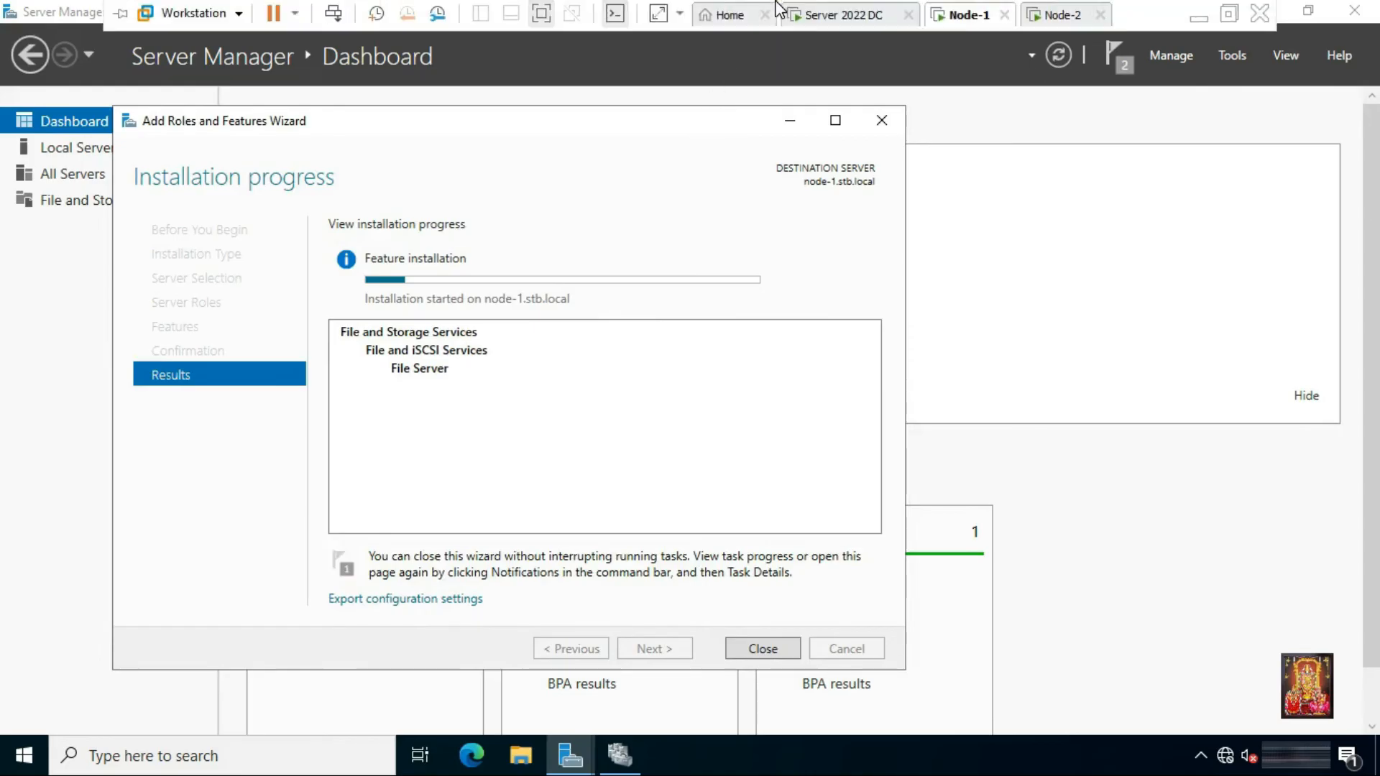
pyautogui.click(1053, 15)
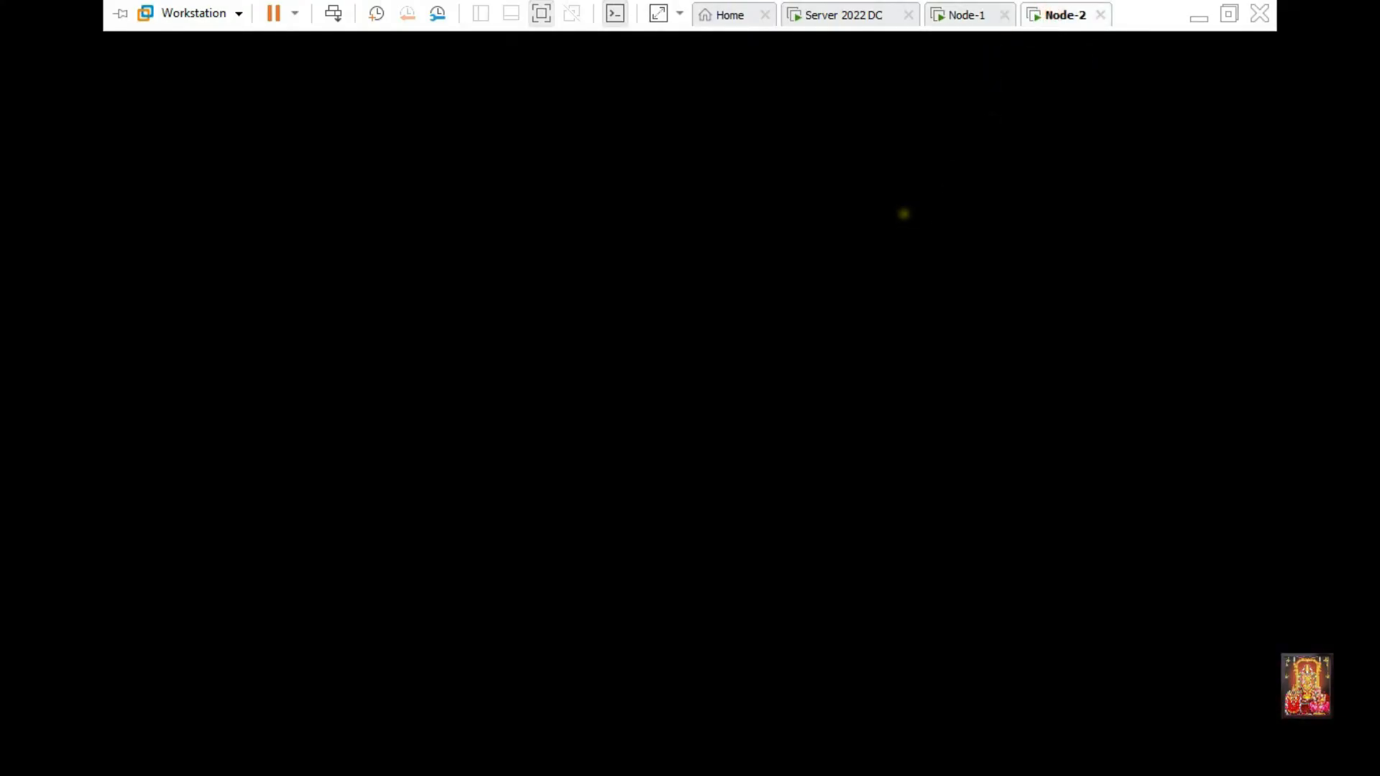
pyautogui.press('ctrl+alt+Insert')
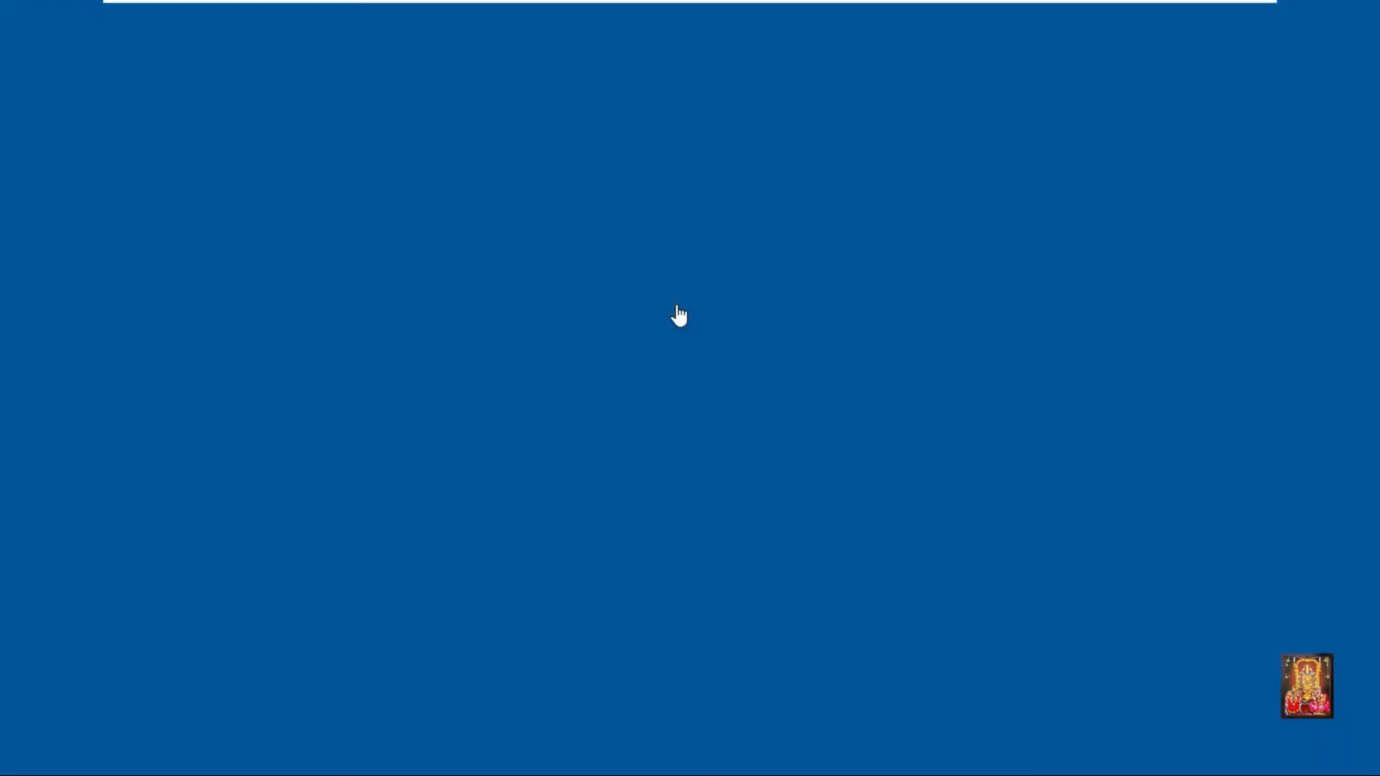
pyautogui.write('********')
pyautogui.press('Return')
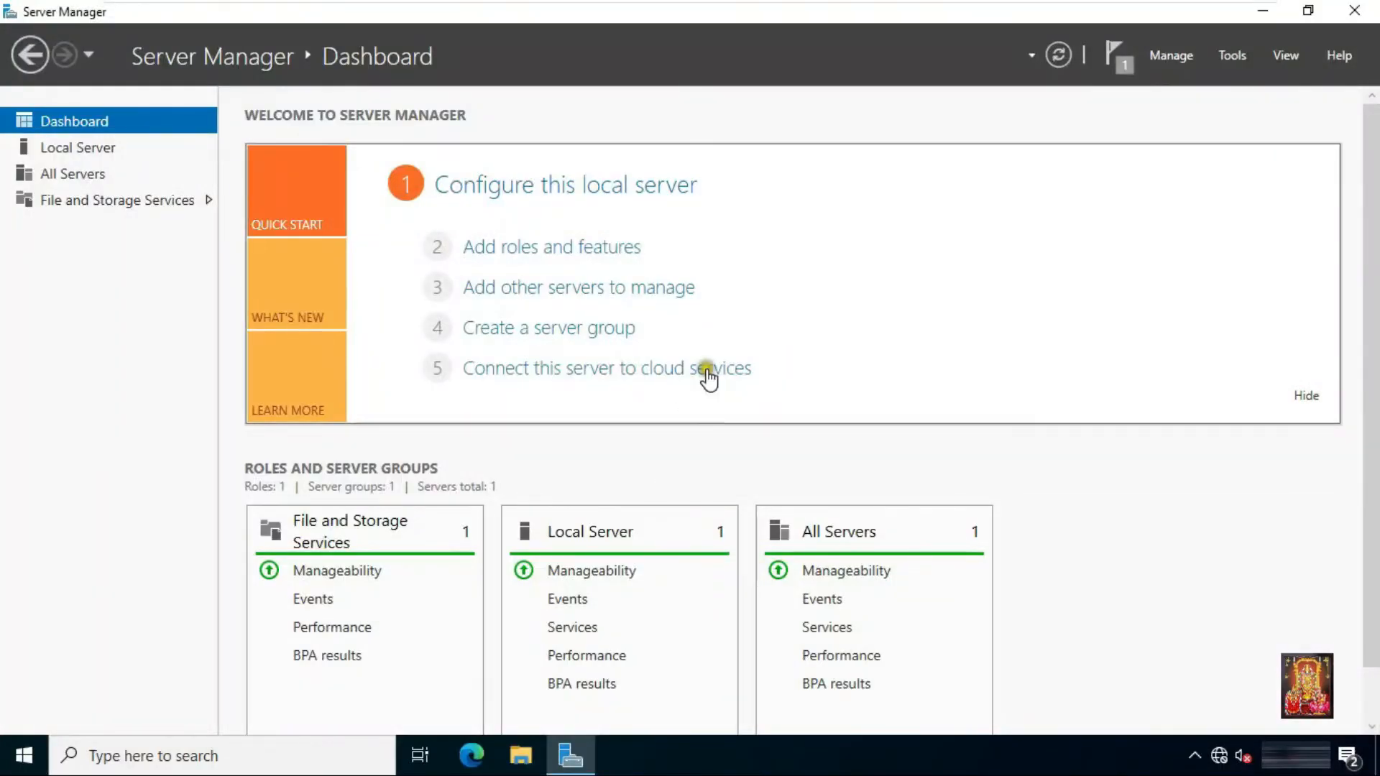
# - Start adding roles on node-2 with the default installation type and server, and select File Server under File and iSCSI Services
pyautogui.click(518, 249)
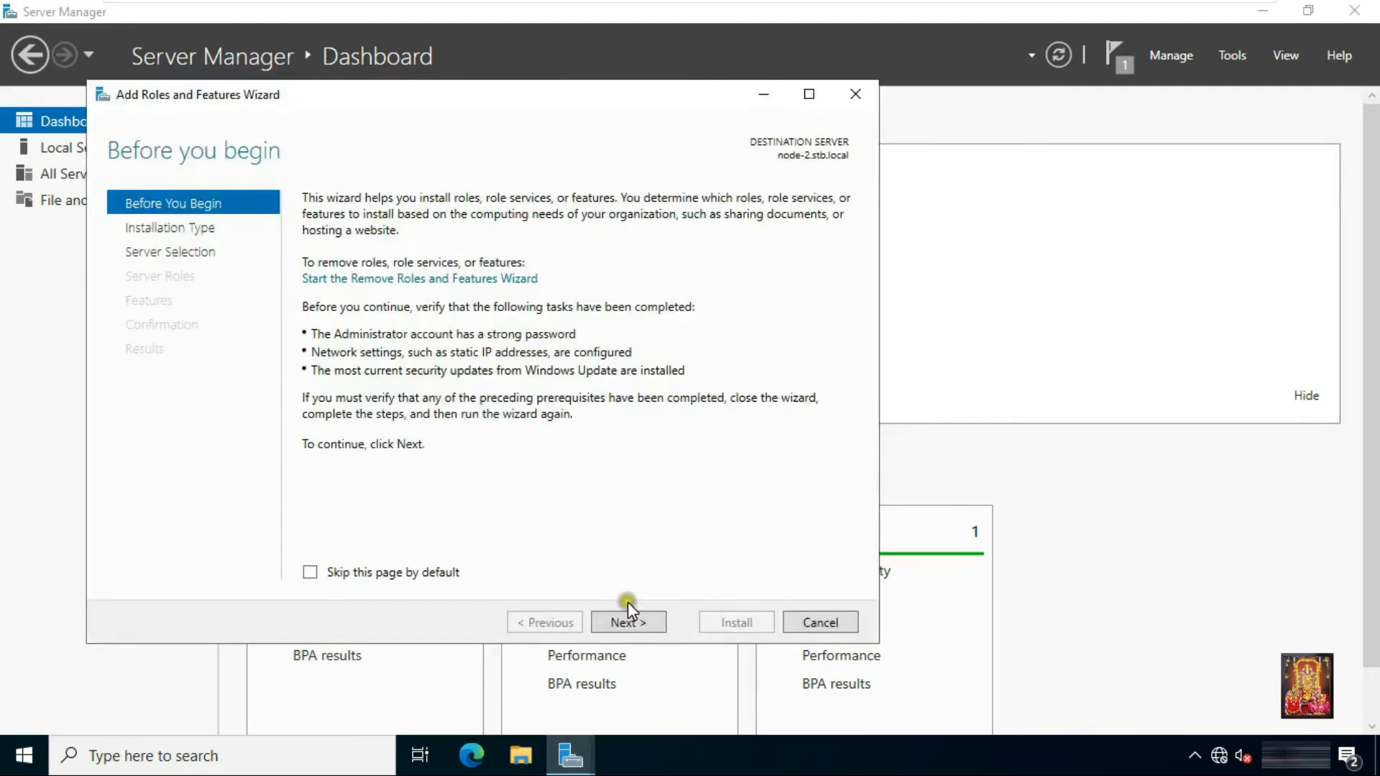
pyautogui.click(637, 622)
pyautogui.click(624, 623)
pyautogui.click(624, 623)
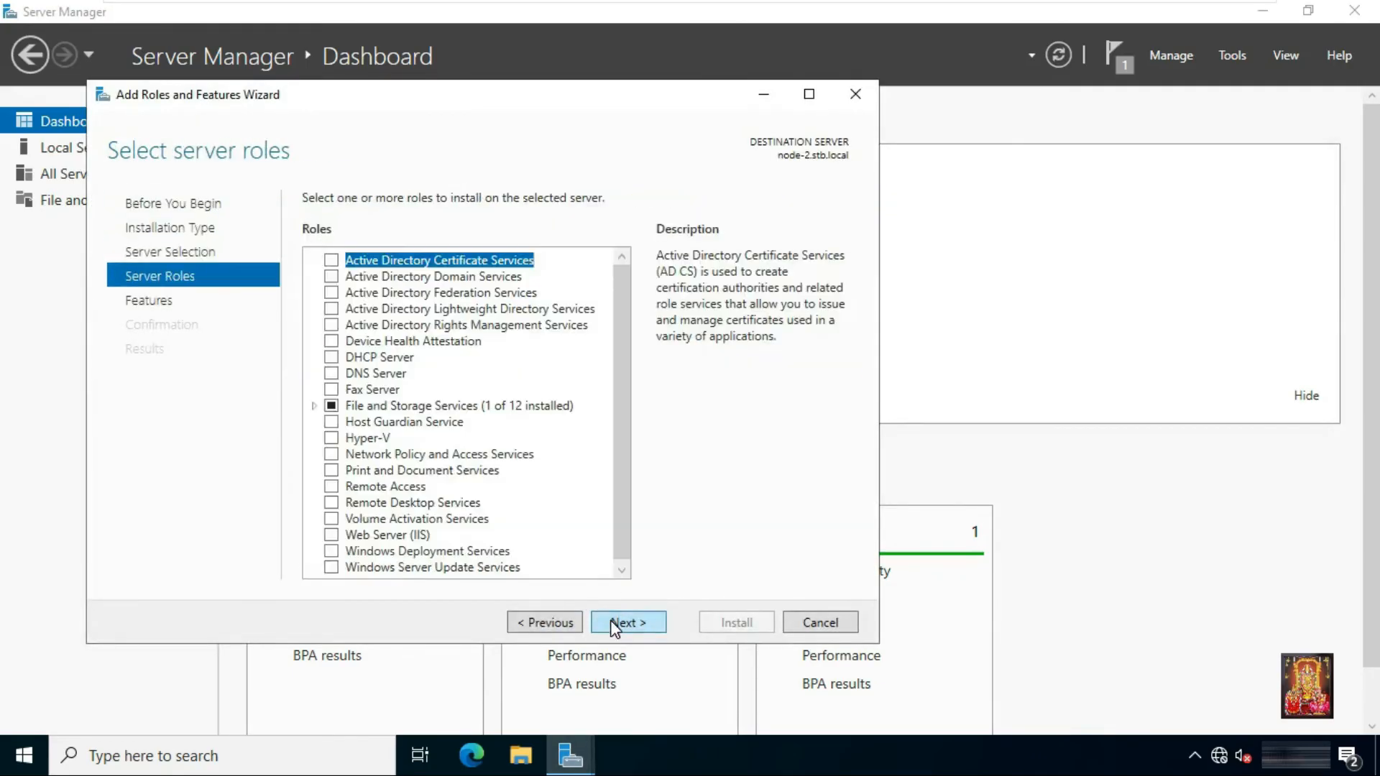
pyautogui.click(314, 405)
pyautogui.click(369, 439)
pyautogui.click(370, 439)
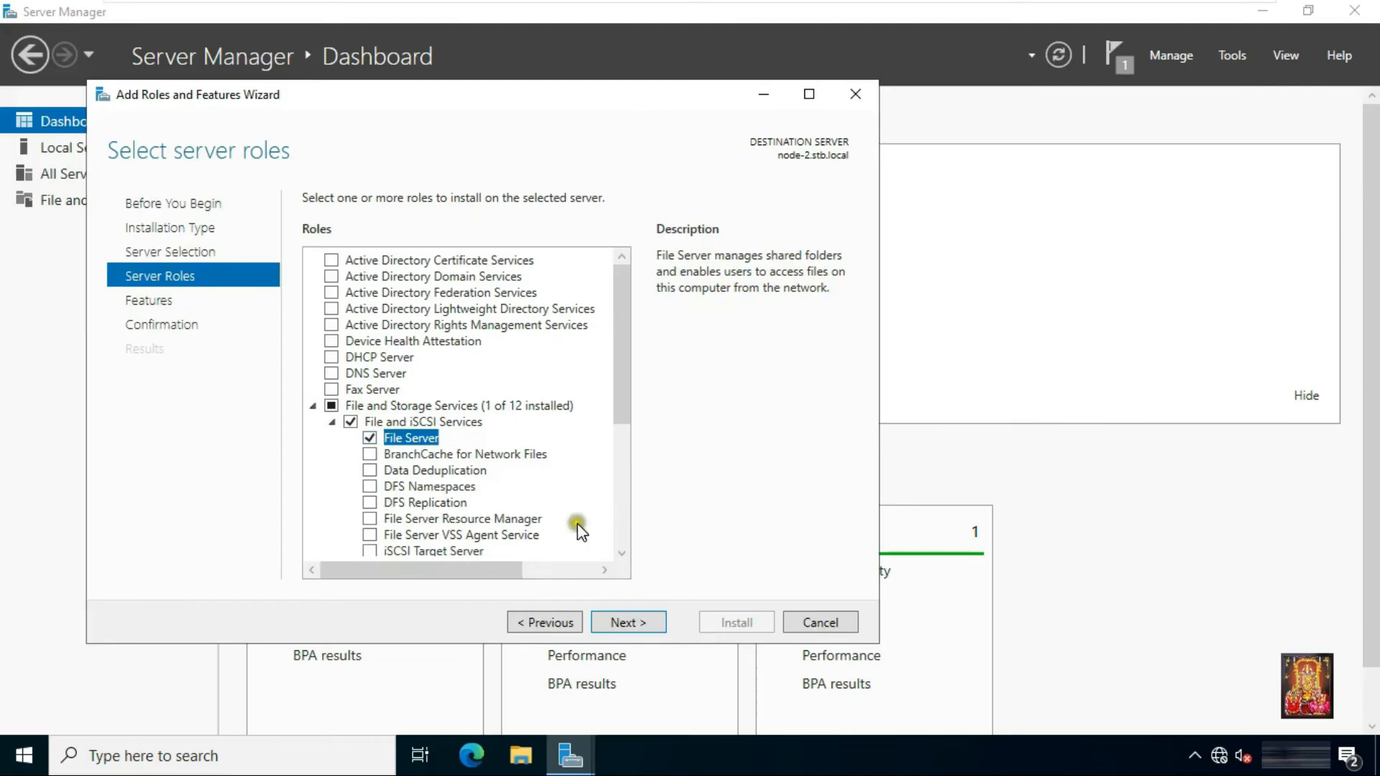
# - Continue without extra features, allow automatic restarts and install the File Server role service on node-2
pyautogui.click(643, 622)
pyautogui.click(643, 622)
pyautogui.click(745, 447)
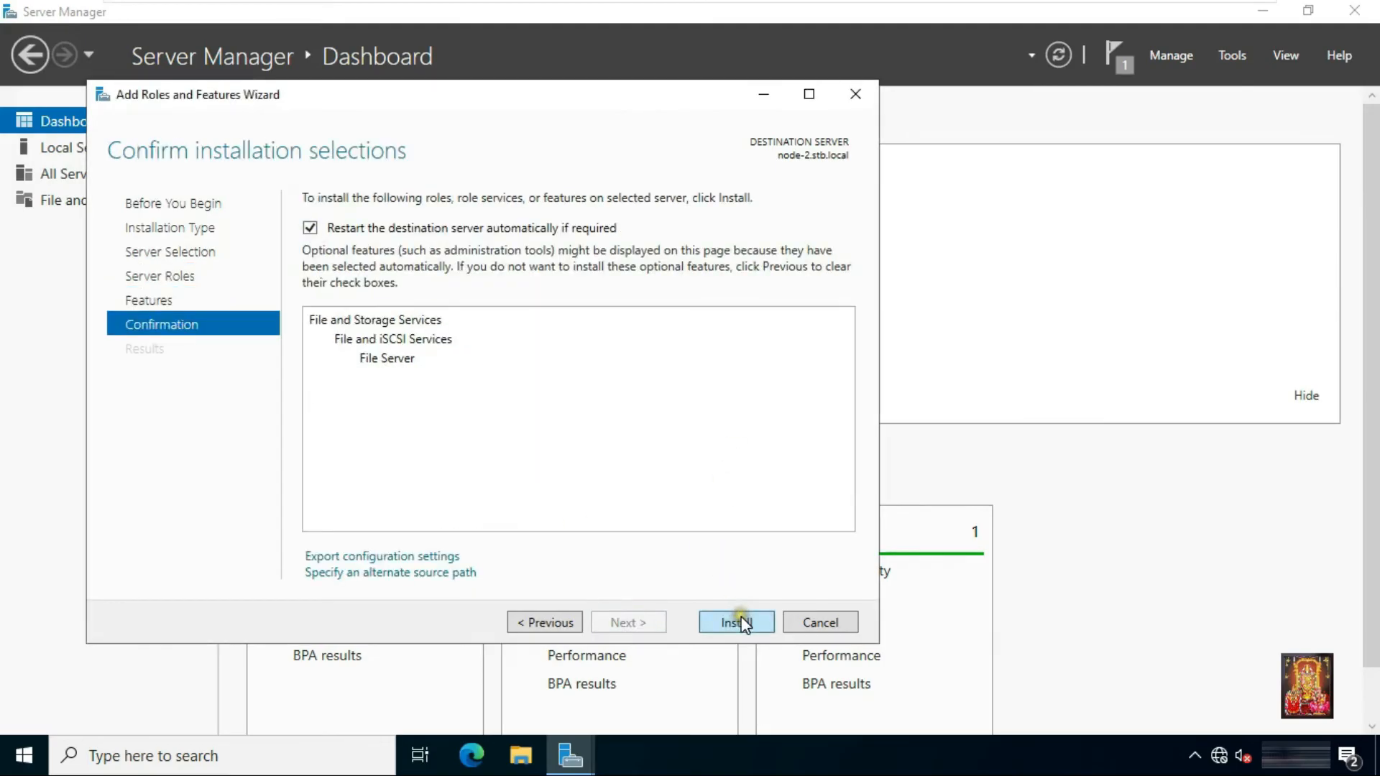
pyautogui.click(733, 621)
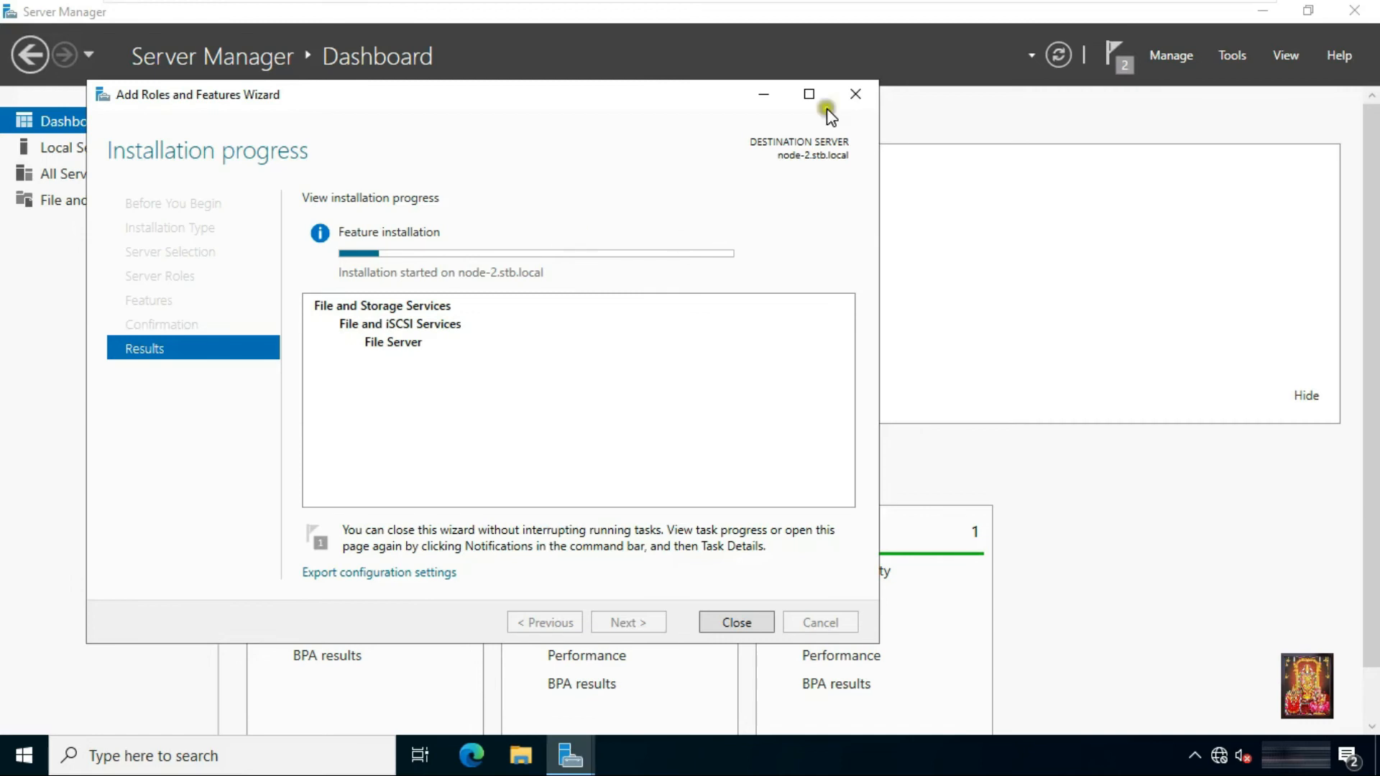
# - Check Node-1, close the completed role installation wizard on Node-2, and return to the Node-1 virtual machine
pyautogui.click(926, 22)
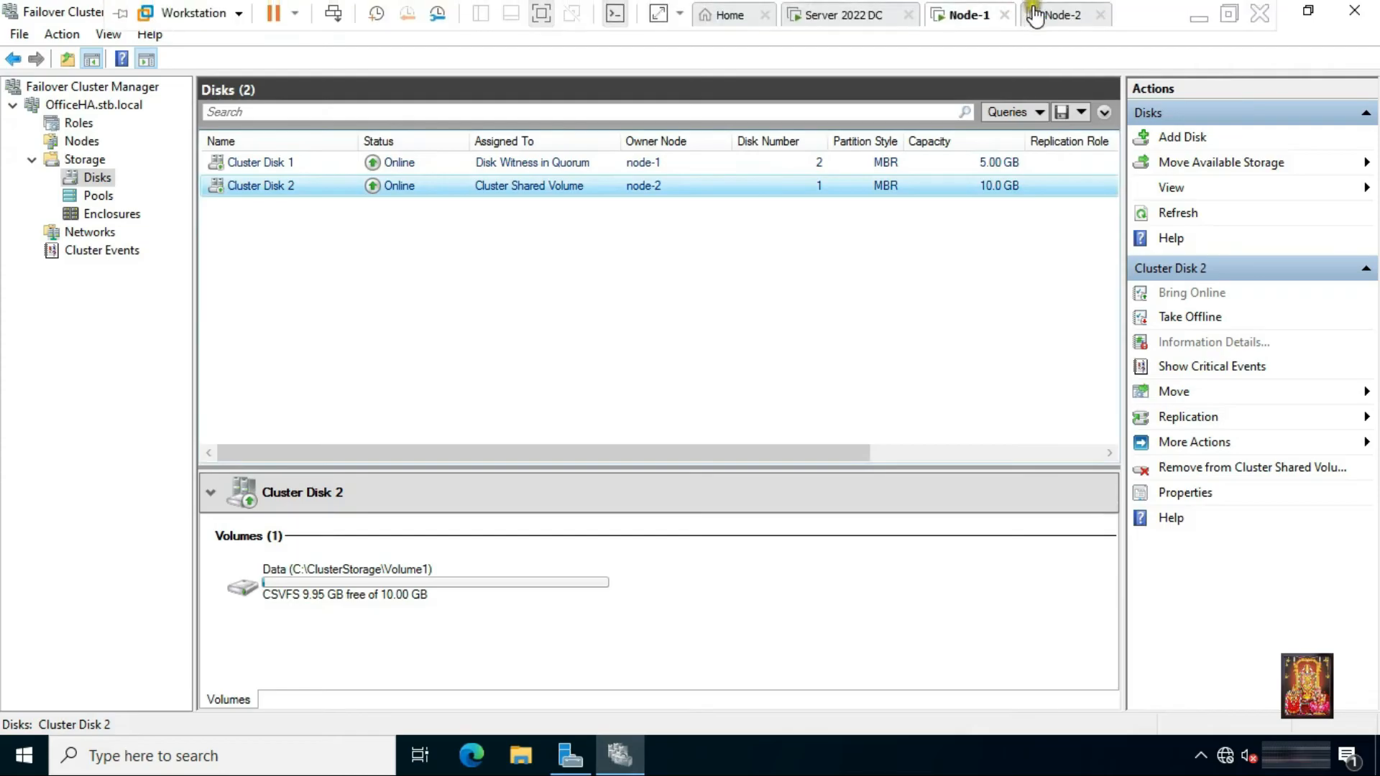
pyautogui.click(1042, 13)
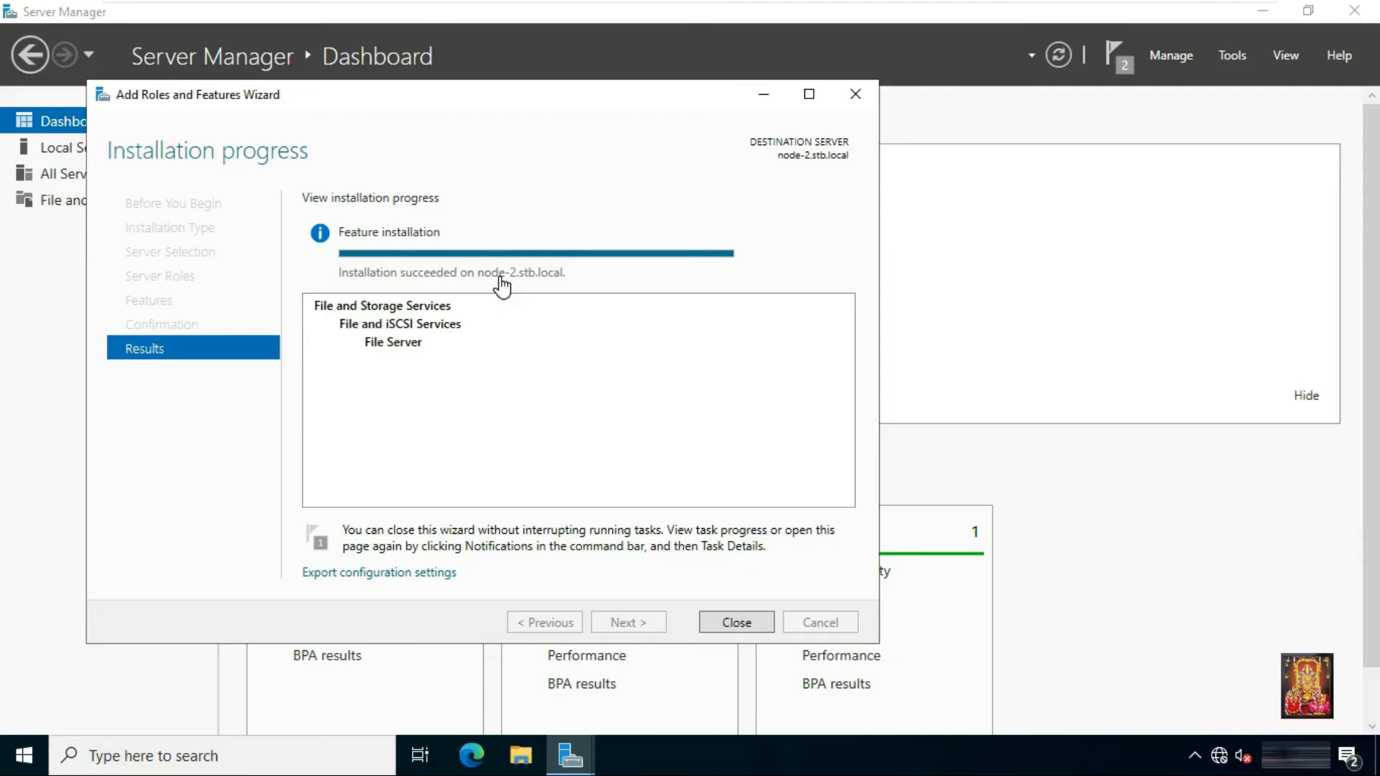
pyautogui.click(744, 623)
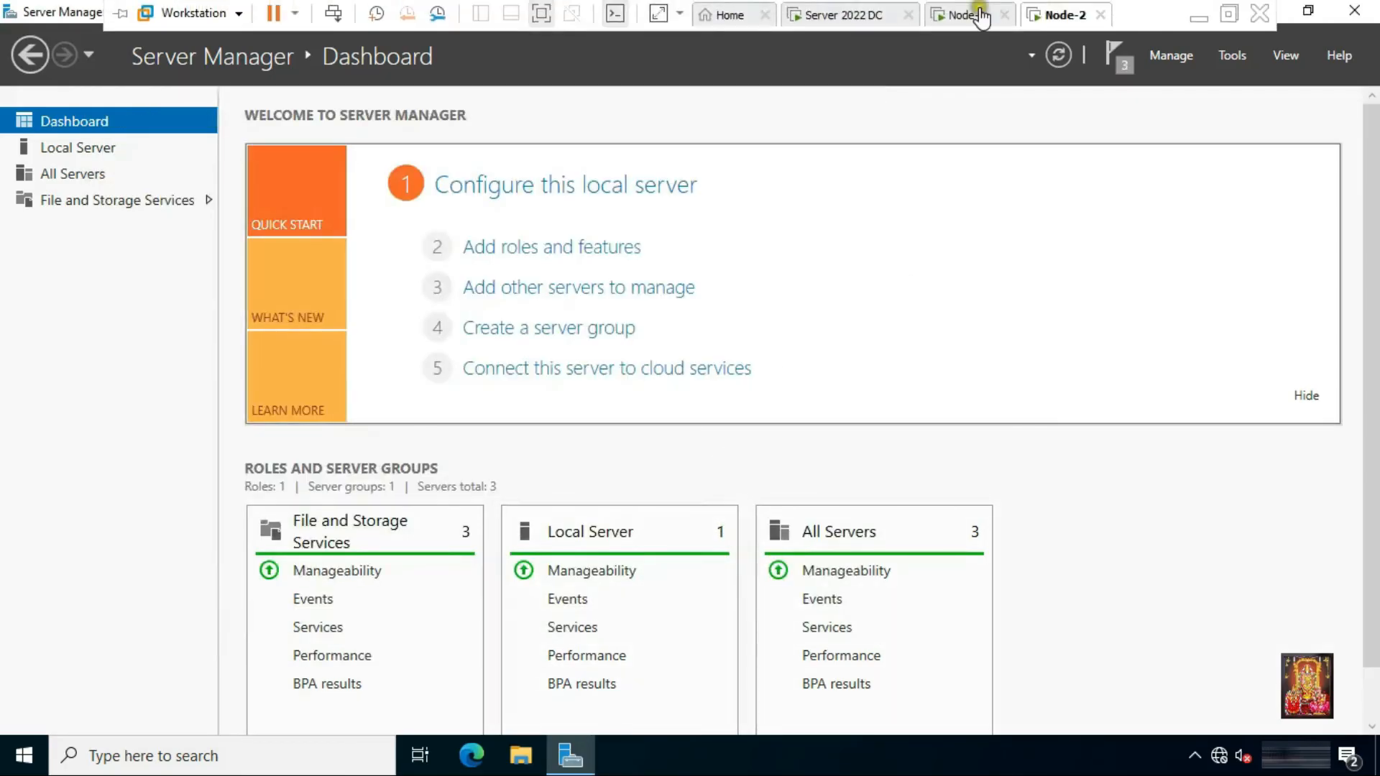
pyautogui.click(982, 16)
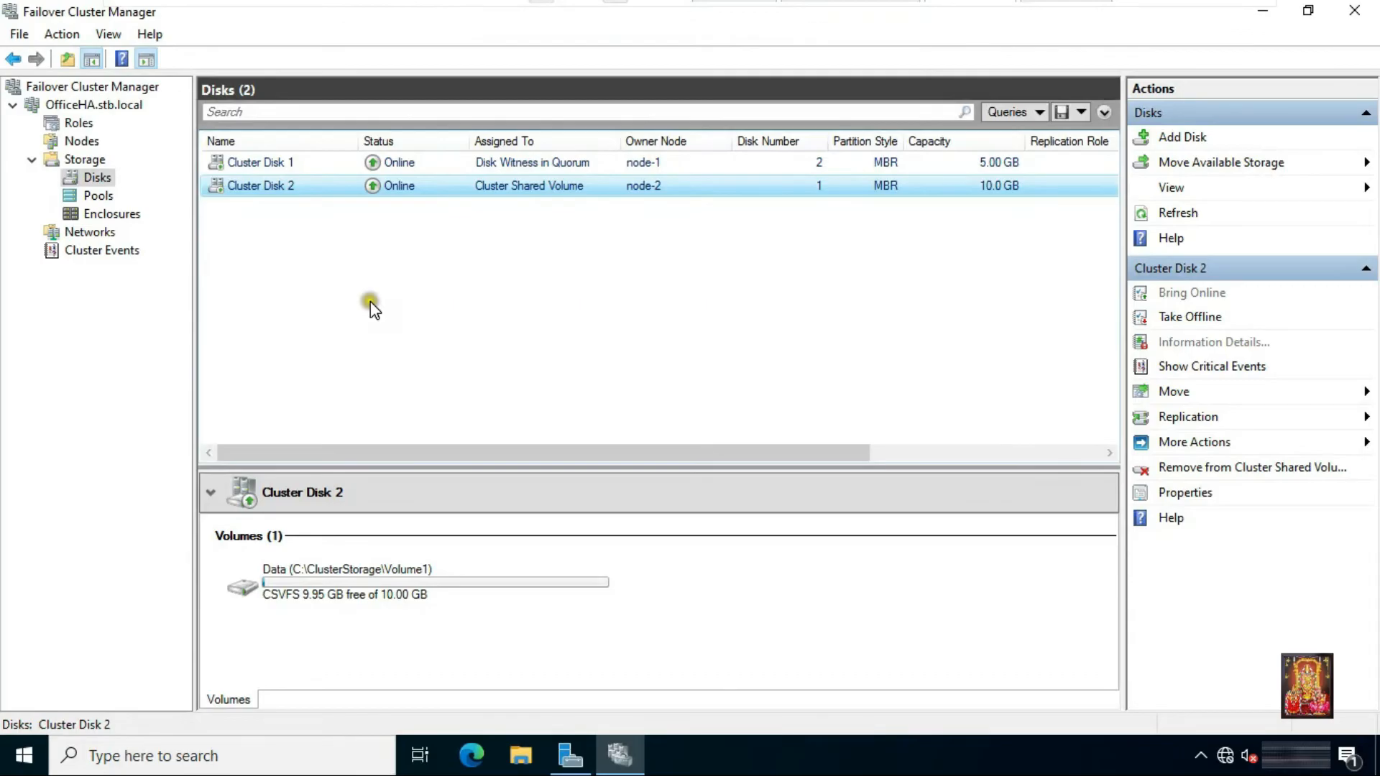
# - Start configuring a new role on the OfficeHA cluster and choose File Server as the highly available role
pyautogui.click(80, 124)
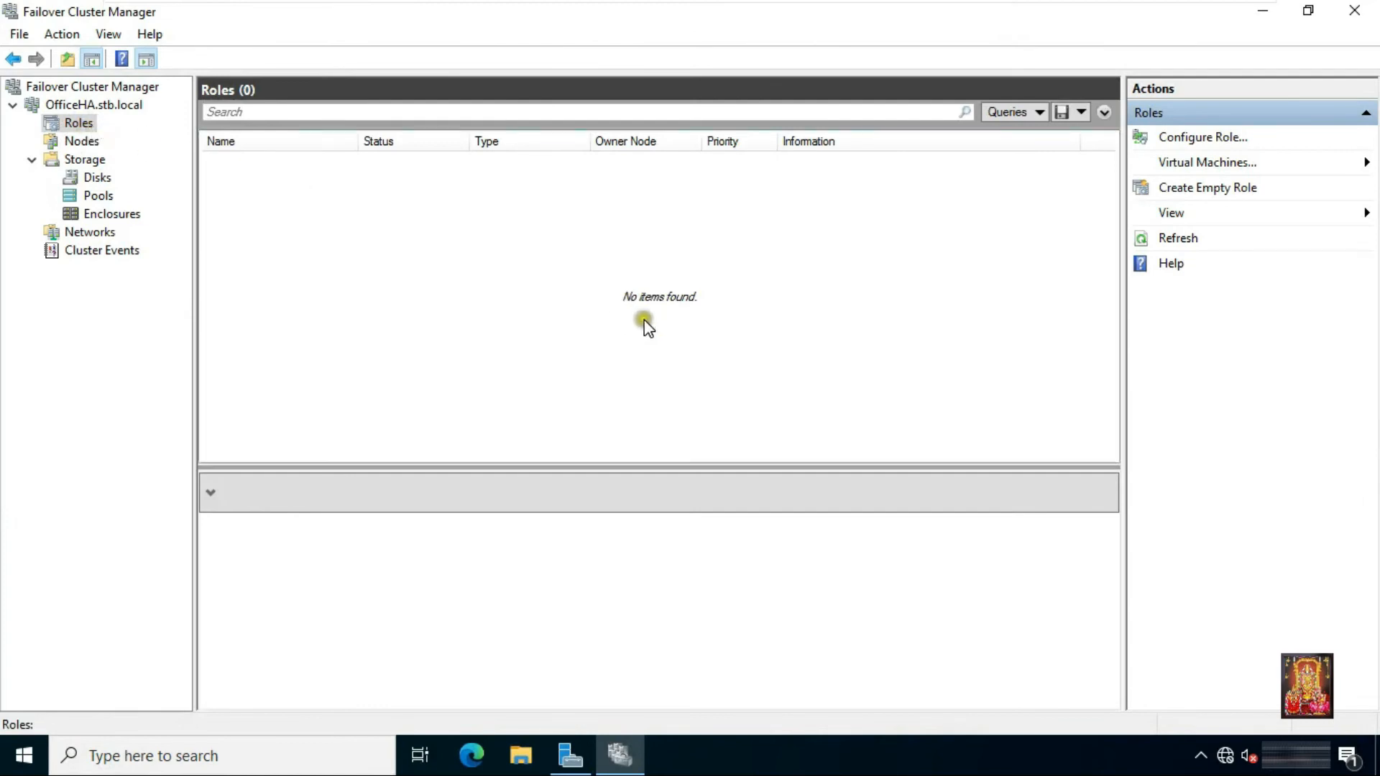
pyautogui.rightClick(89, 125)
pyautogui.click(142, 143)
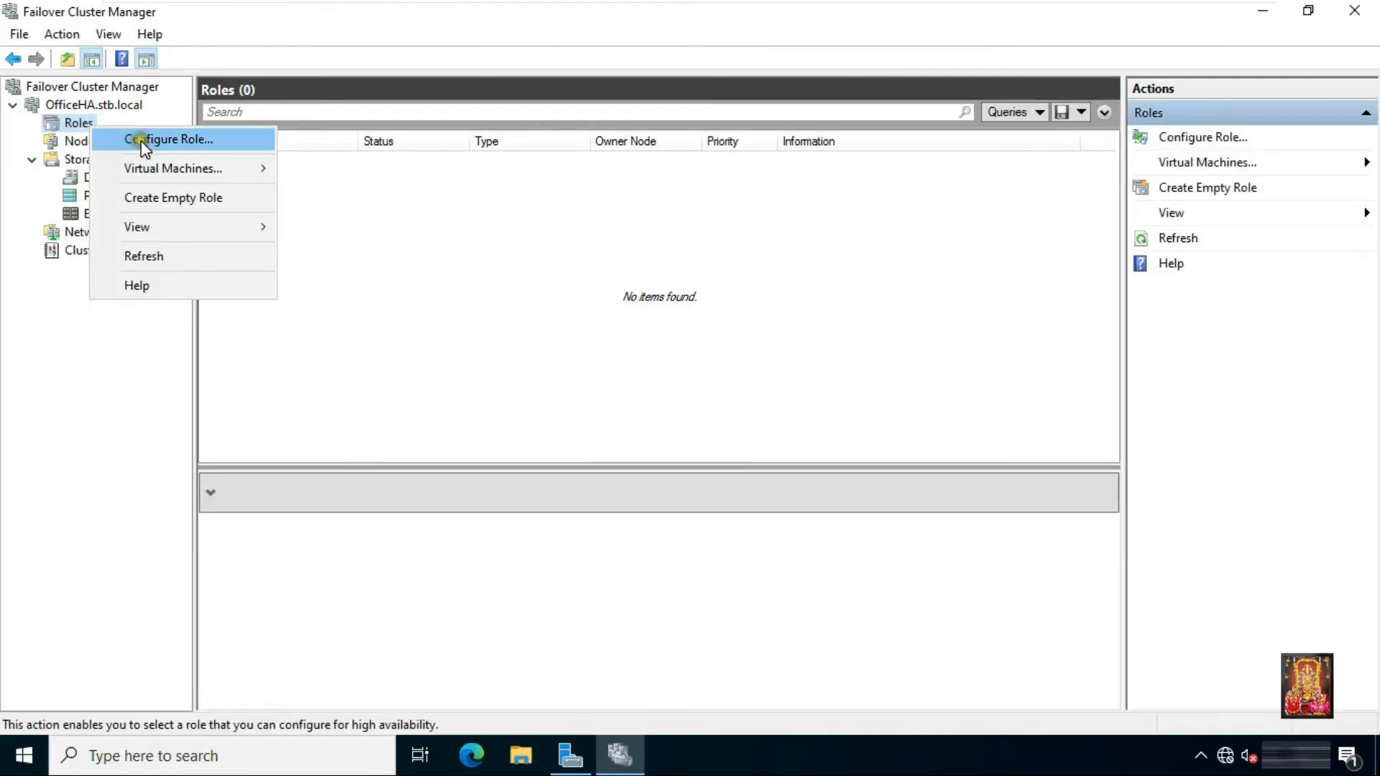
pyautogui.click(144, 142)
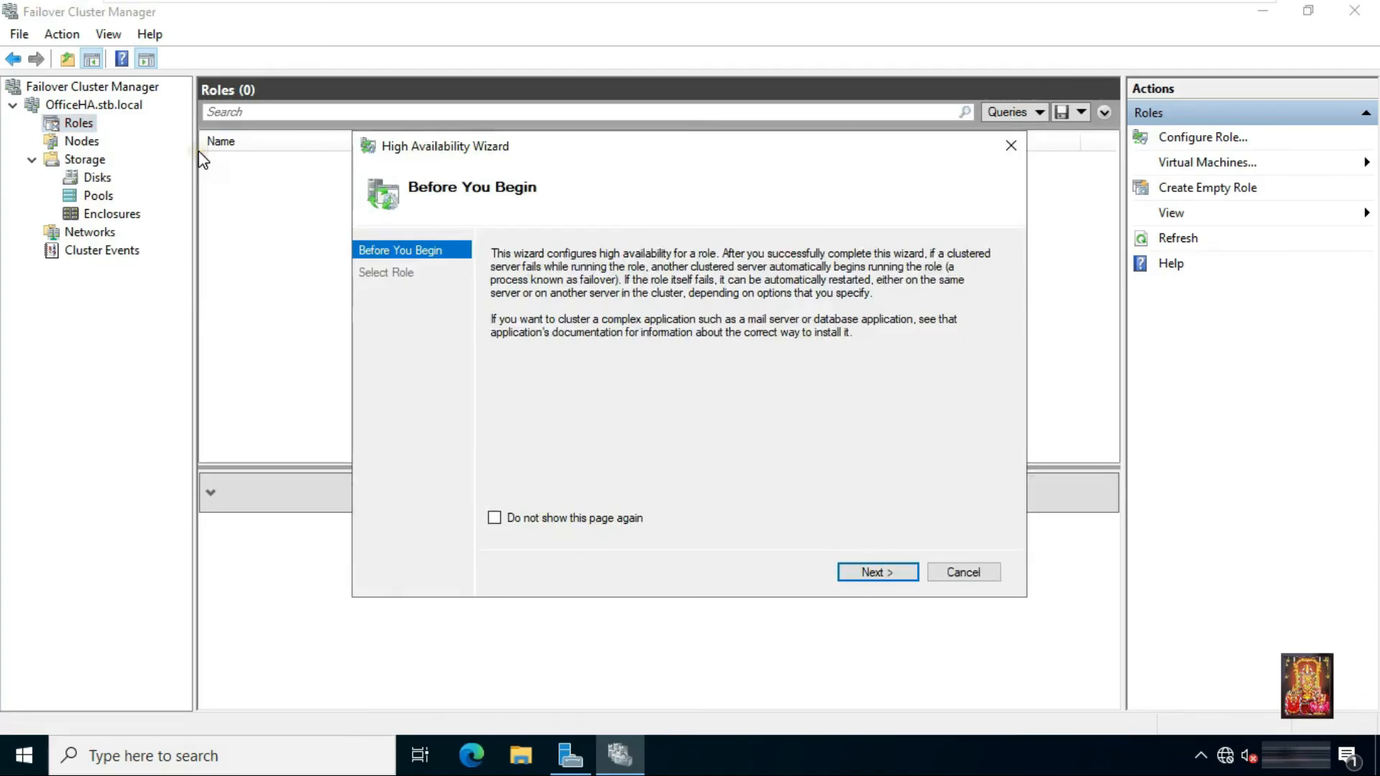
pyautogui.click(873, 573)
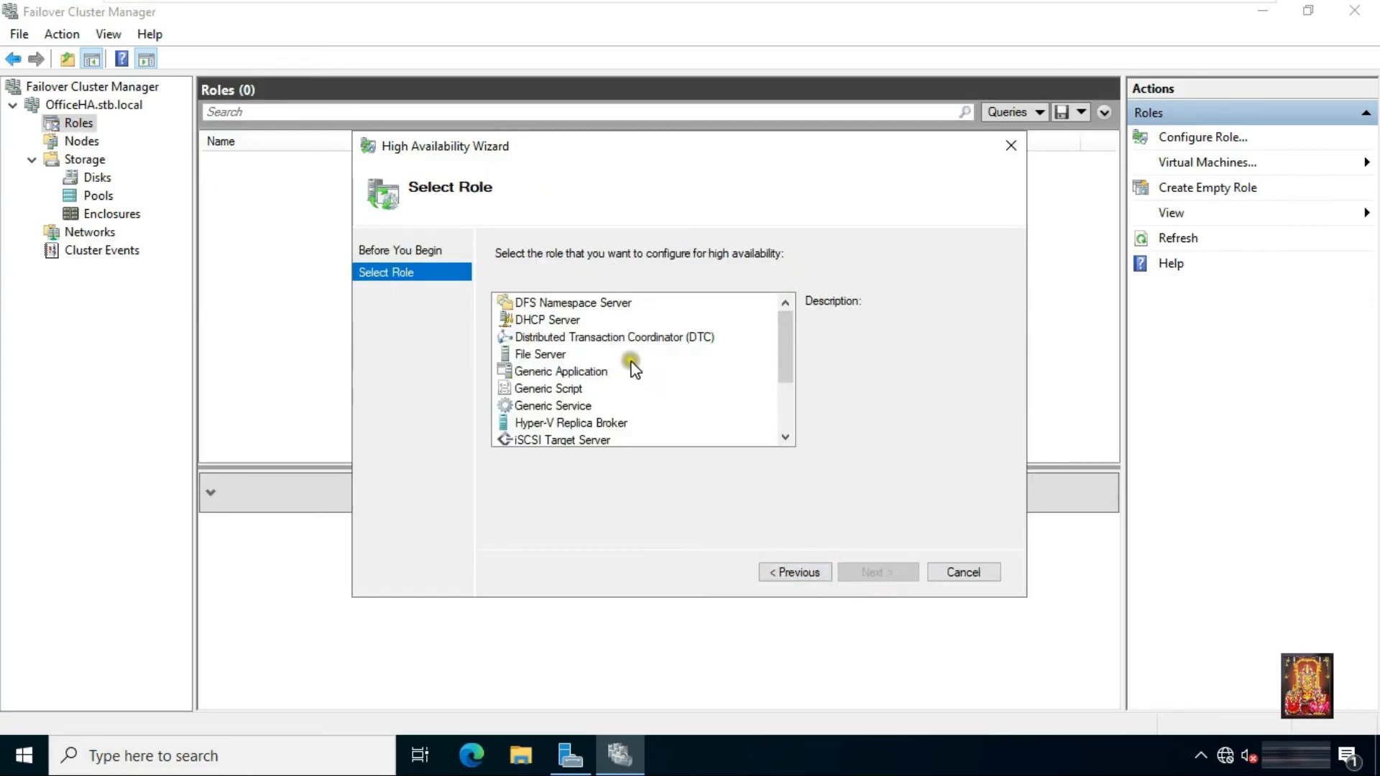
pyautogui.click(568, 354)
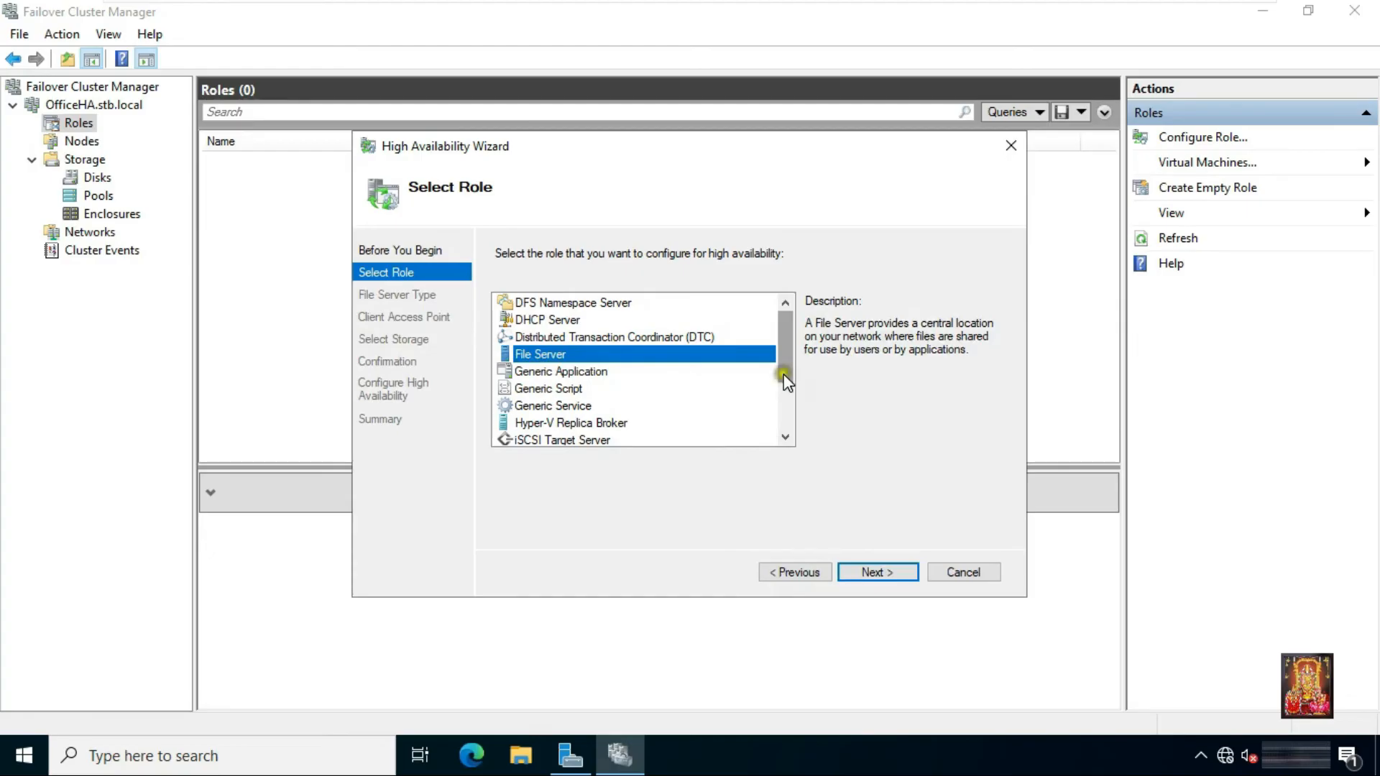
pyautogui.click(875, 575)
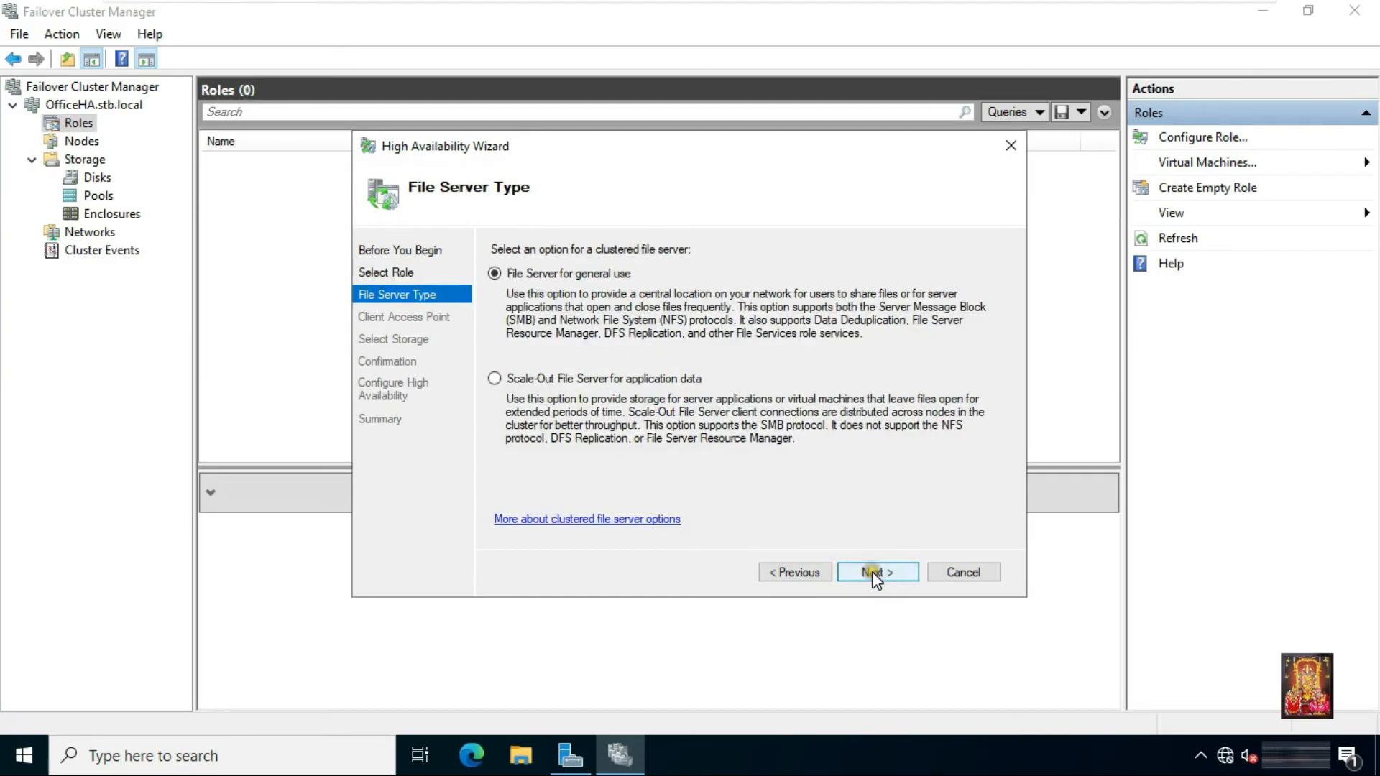
# - Set the type to Scale-Out File Server for application data, name the client access point sofs, and finish configuring the role
pyautogui.click(496, 379)
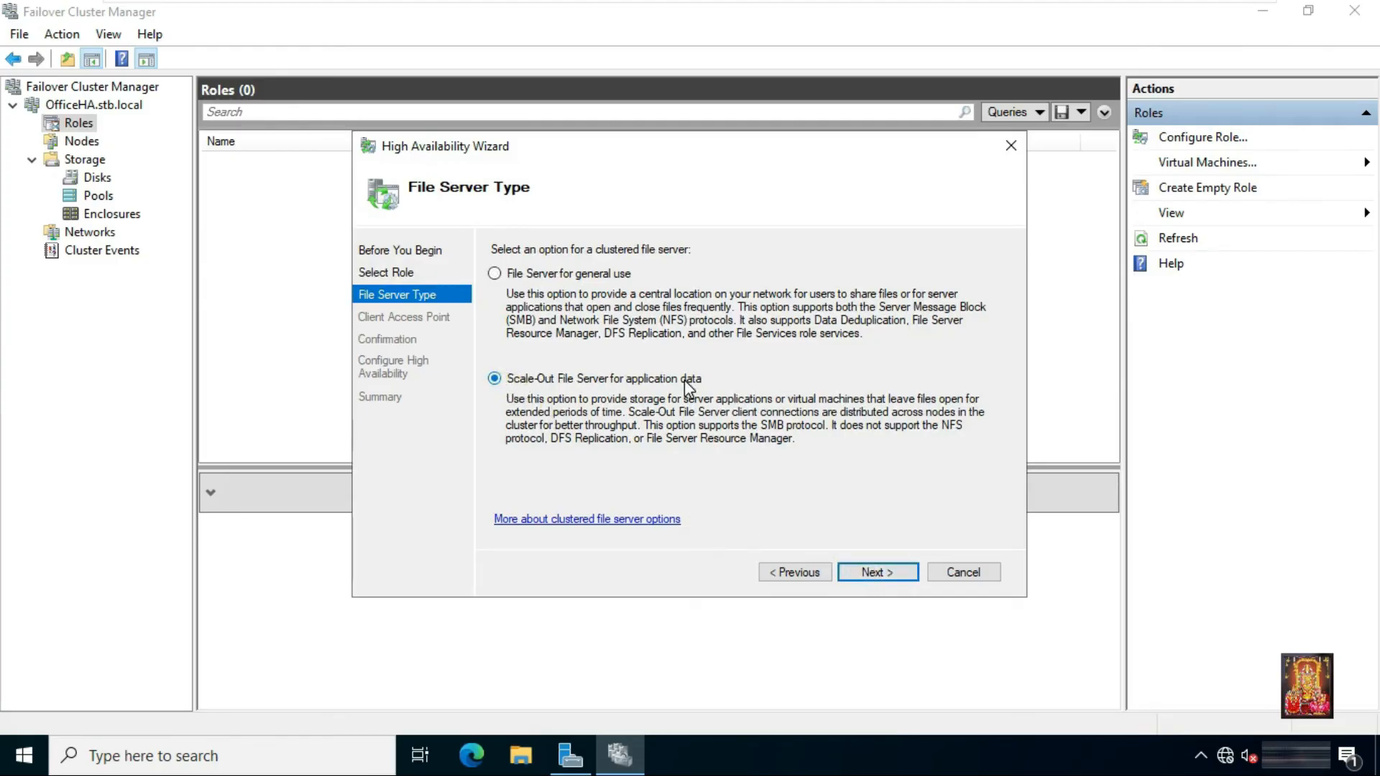
pyautogui.click(870, 572)
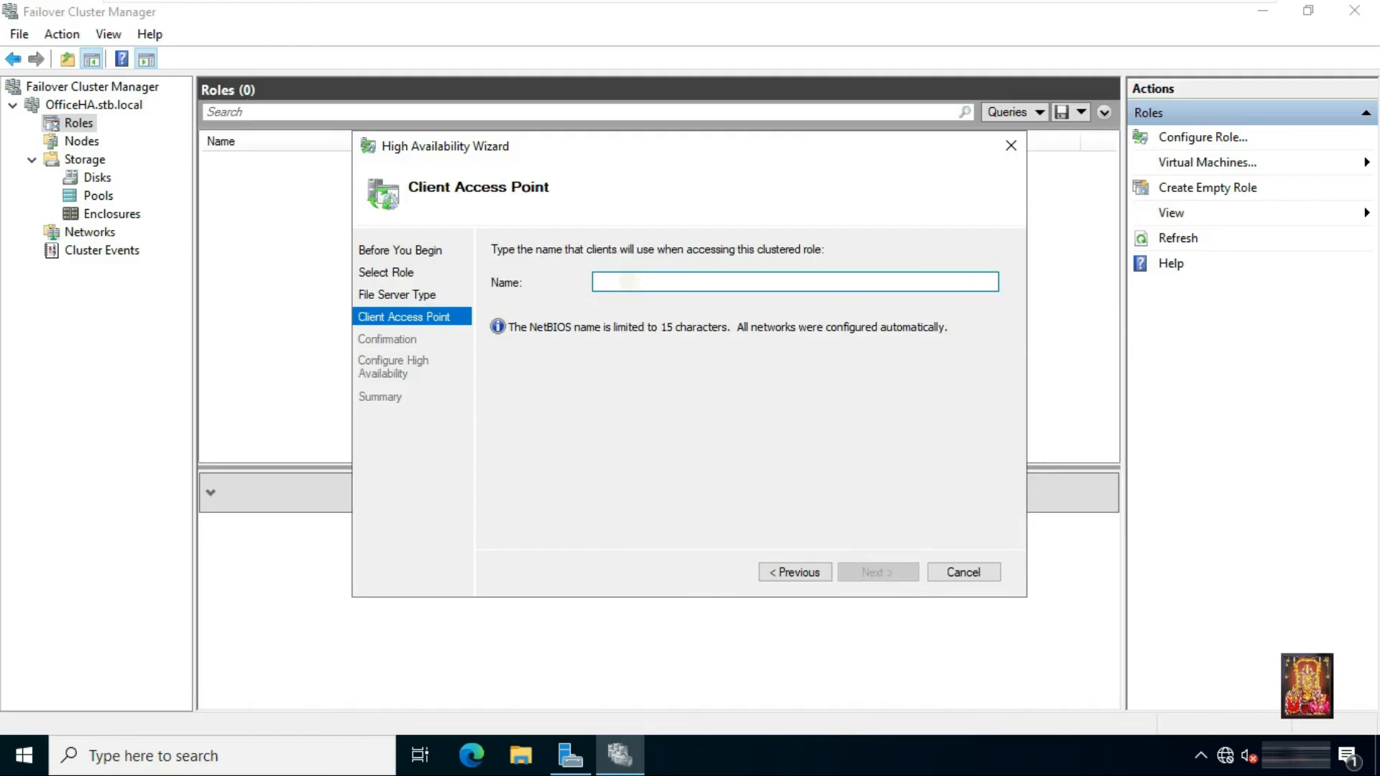
pyautogui.write('sofs')
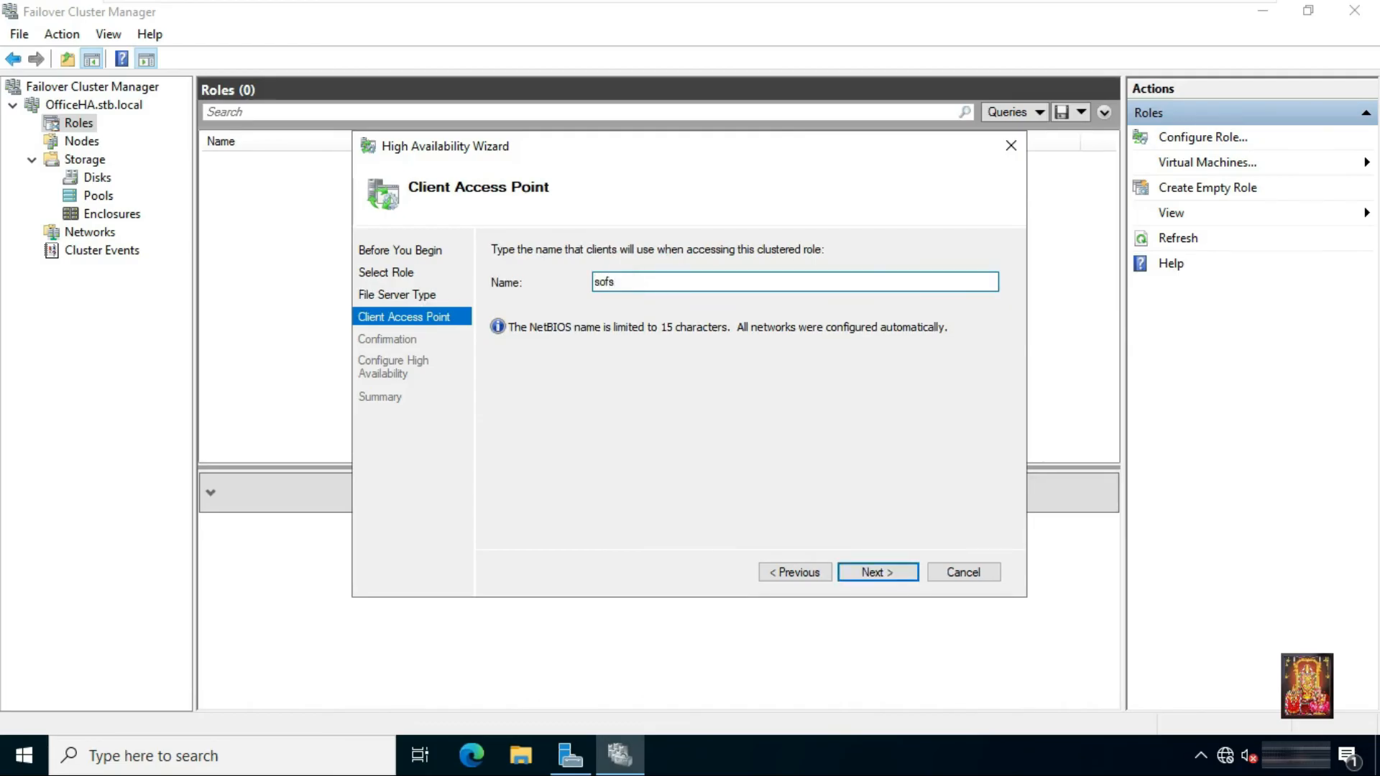
pyautogui.click(889, 576)
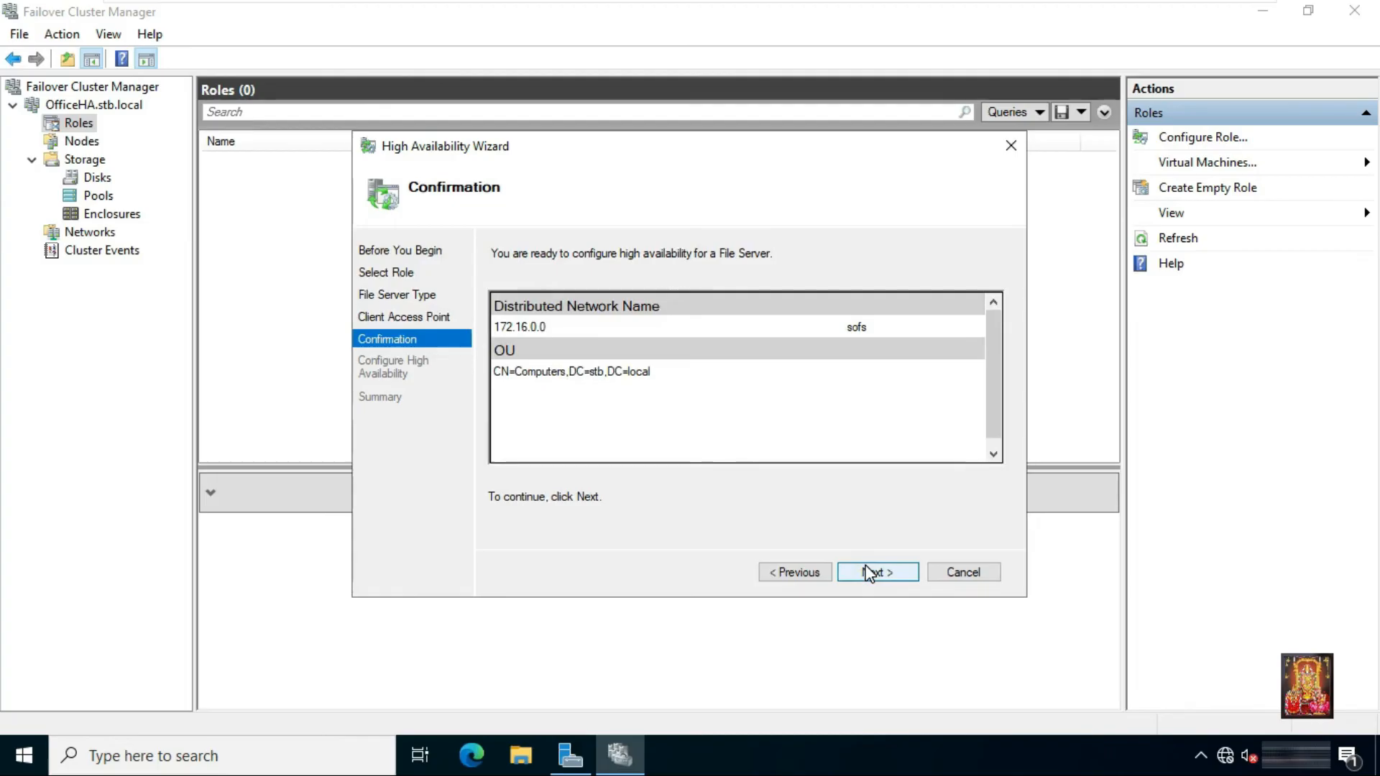
pyautogui.click(868, 573)
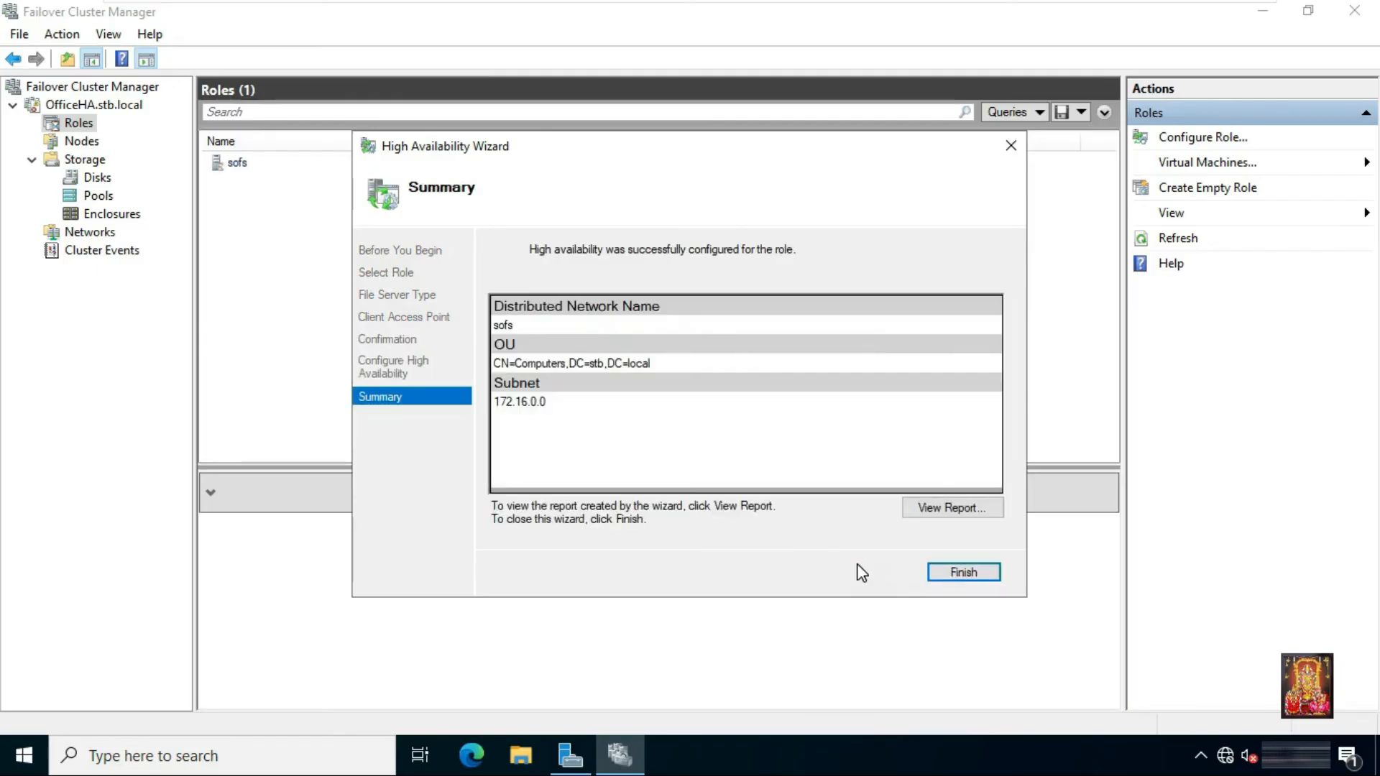
pyautogui.click(990, 571)
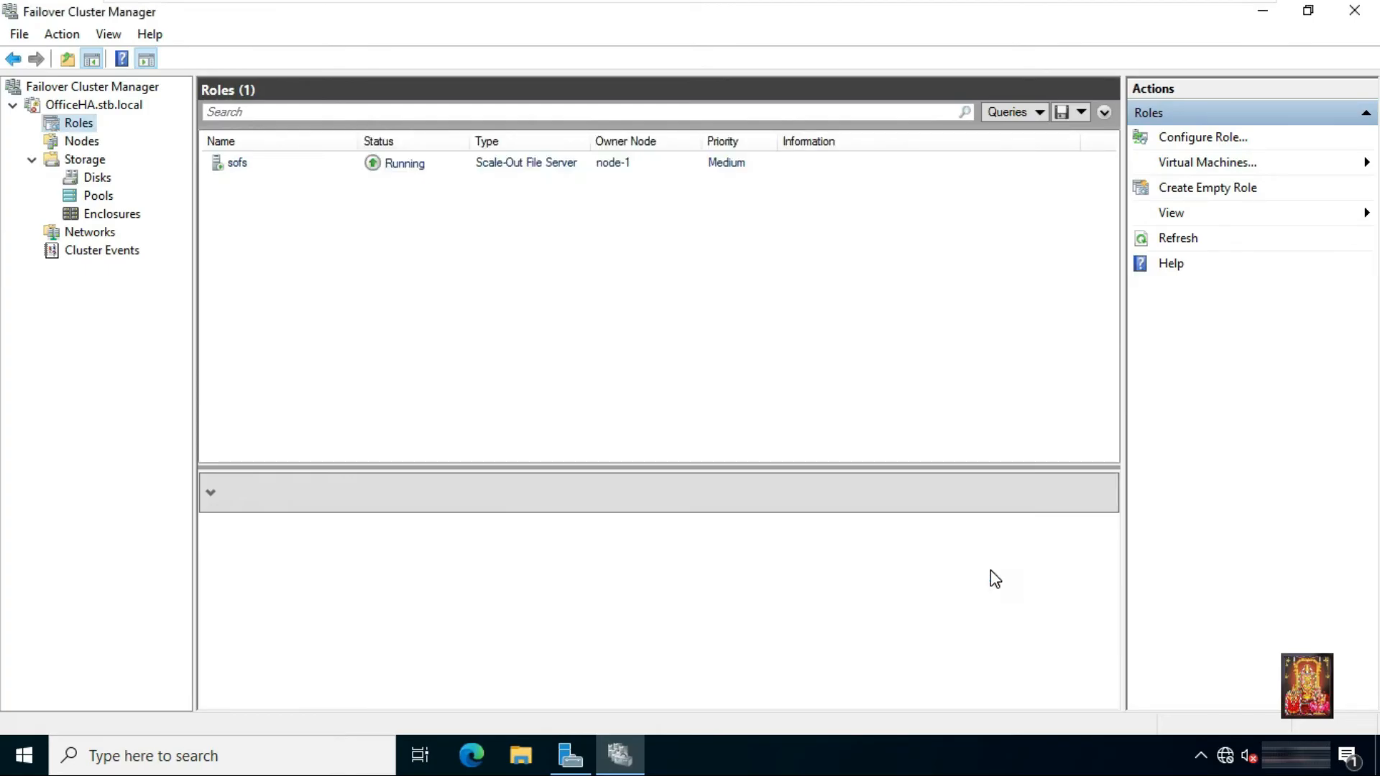
# - Start adding a file share to the sofs role with the SMB Share - Quick profile, located on volume C:\ClusterStorage\Volume1
pyautogui.click(493, 166)
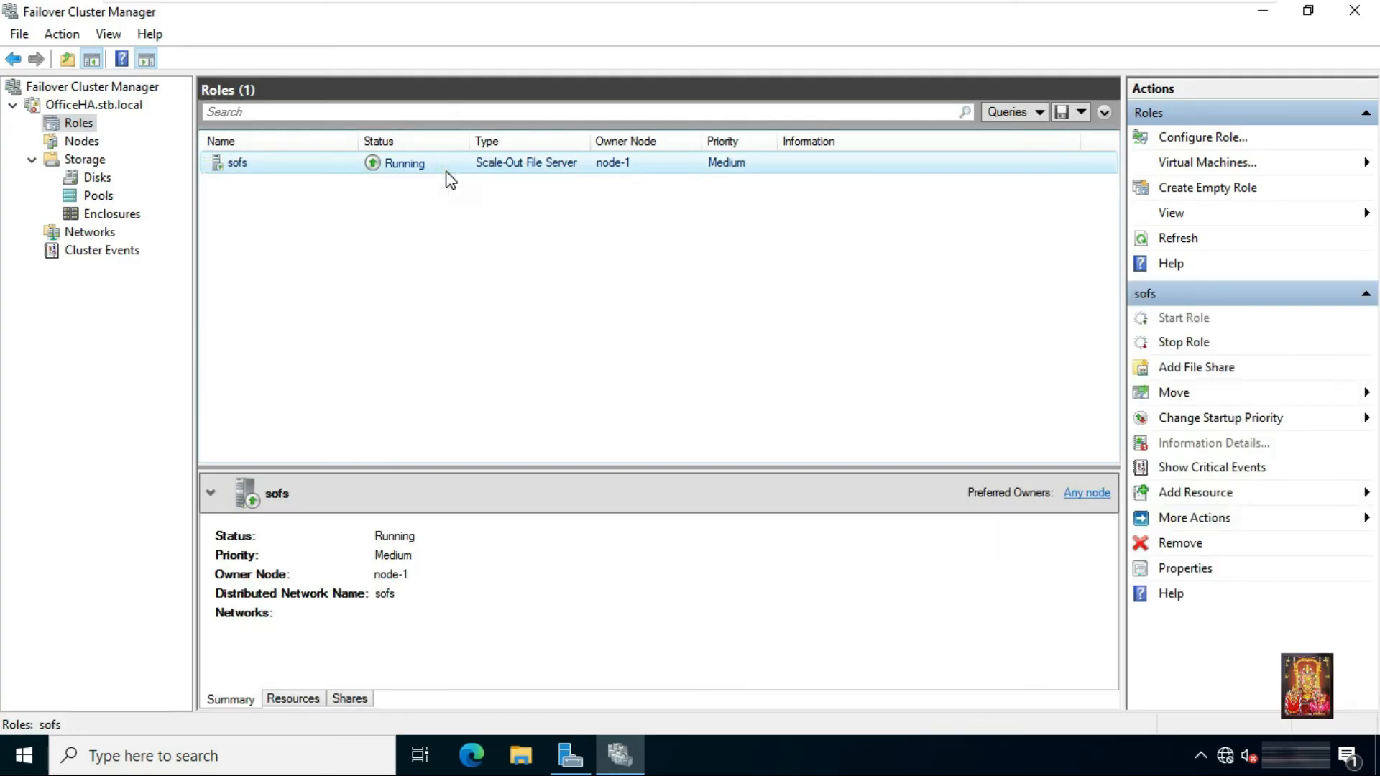
pyautogui.rightClick(493, 165)
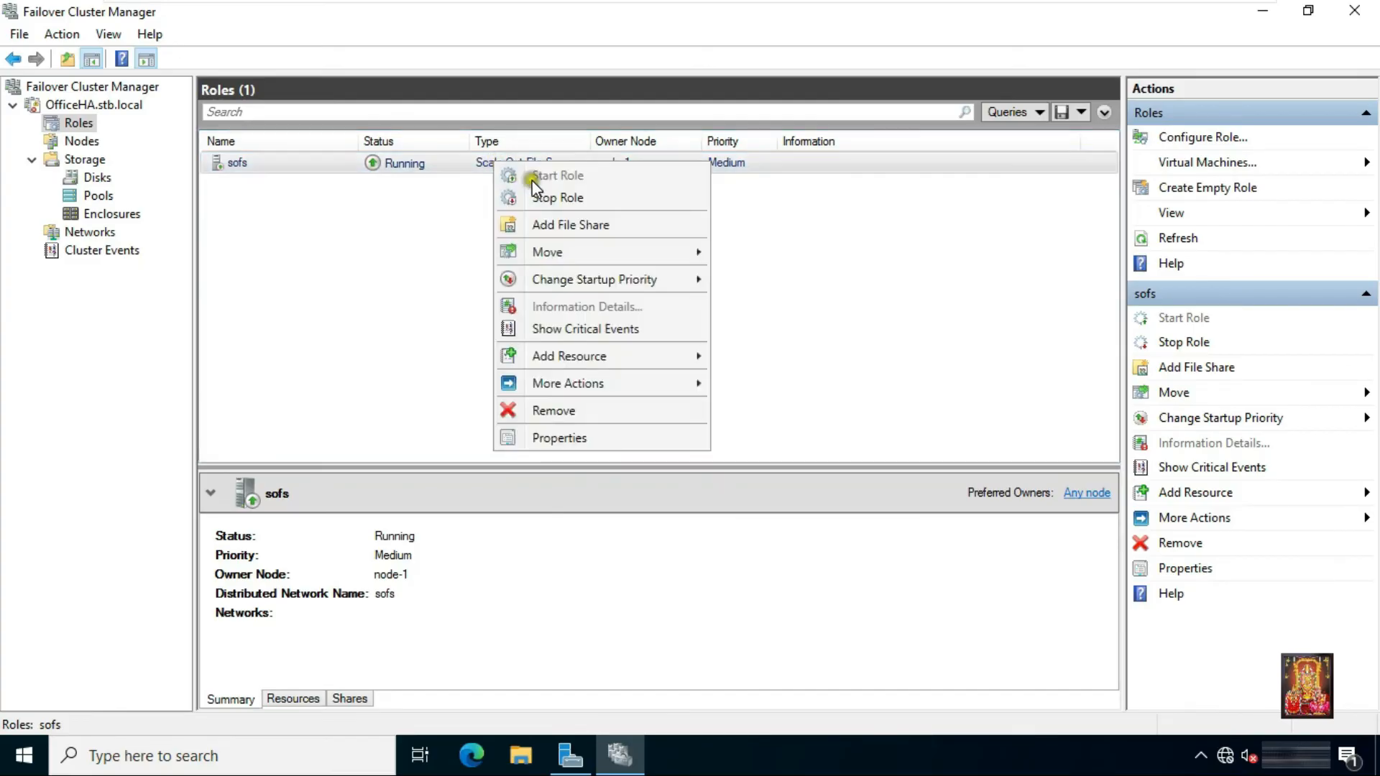
pyautogui.click(577, 226)
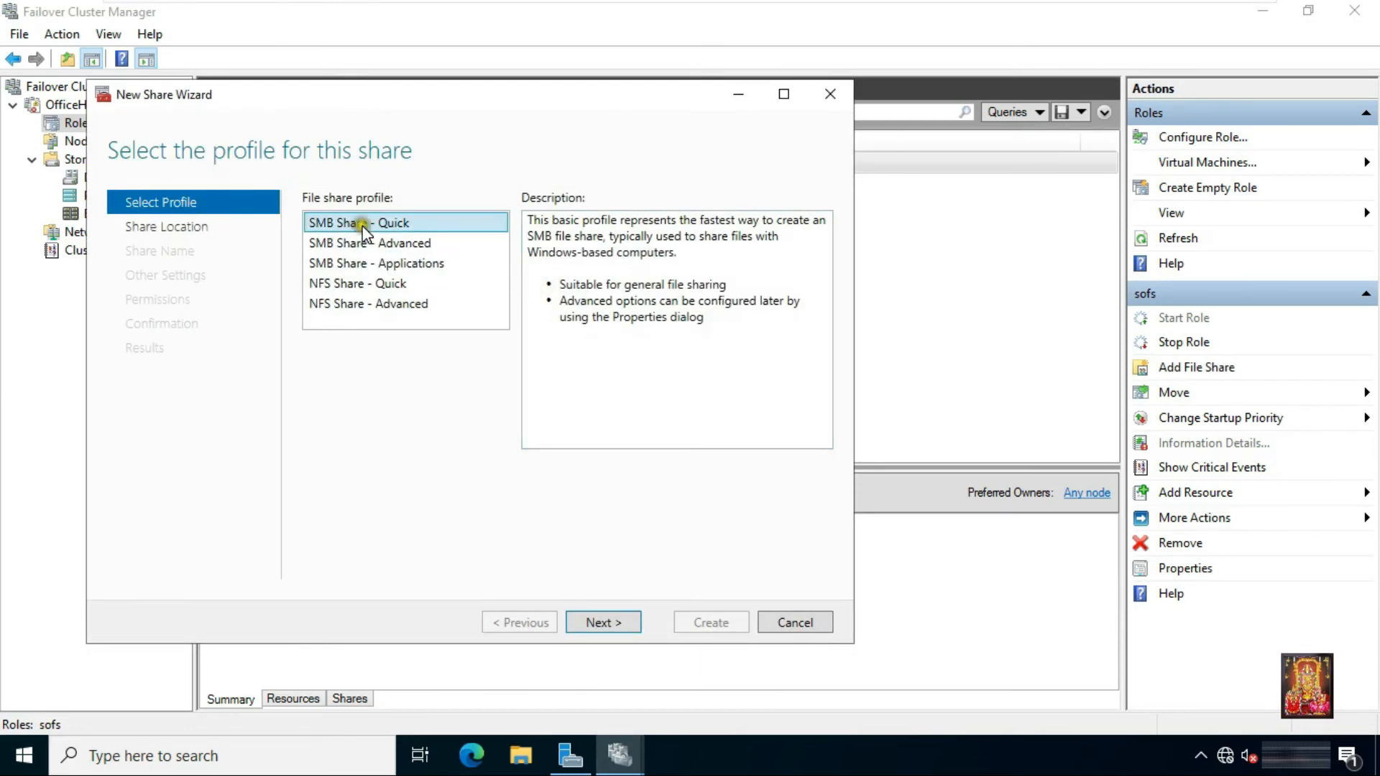
pyautogui.click(607, 624)
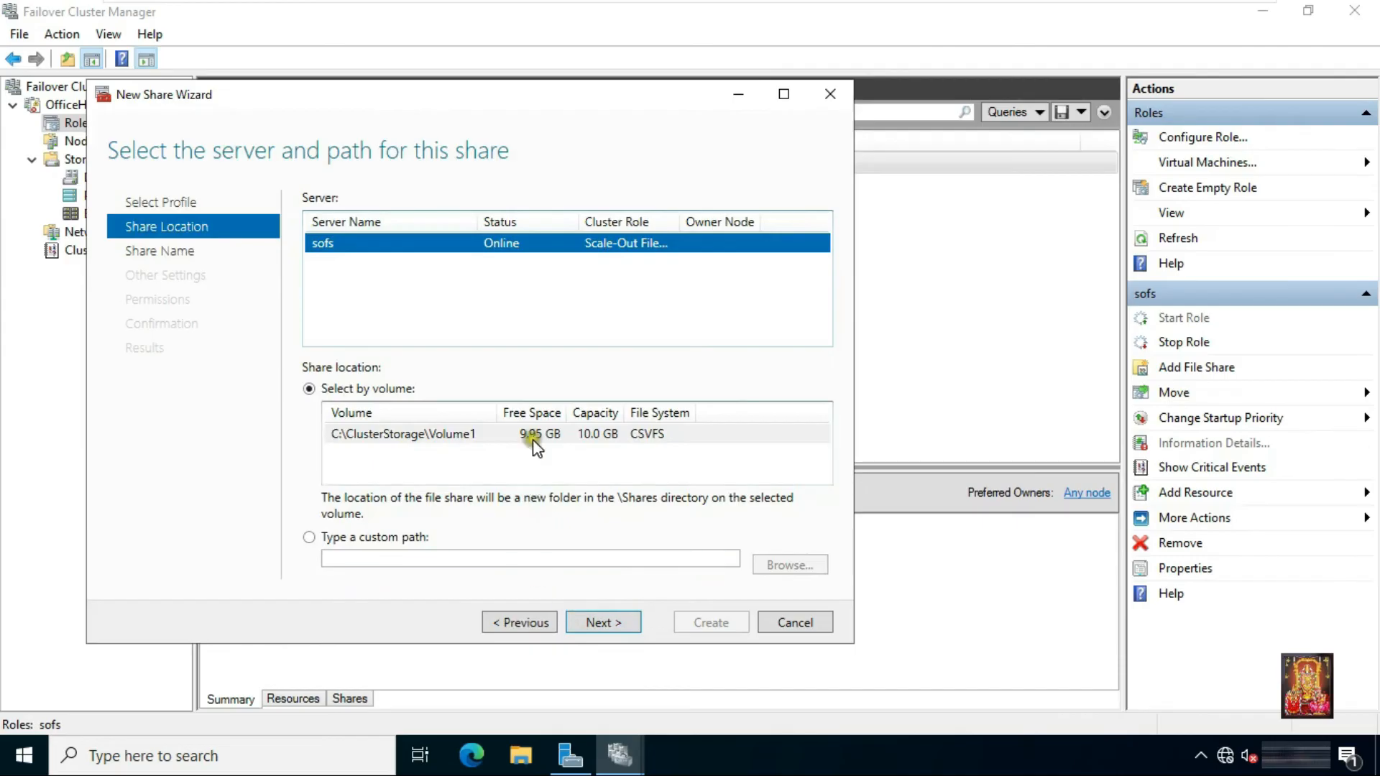
pyautogui.click(453, 434)
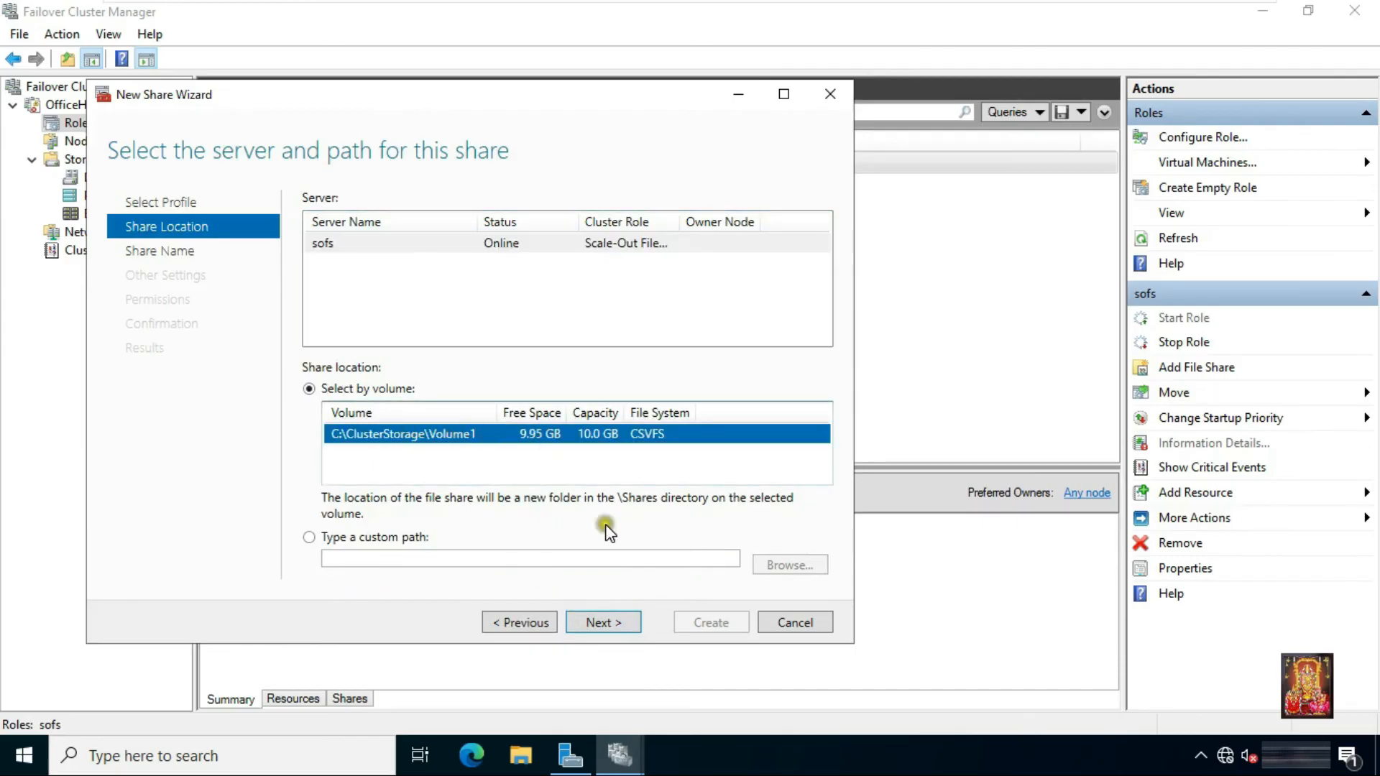
pyautogui.click(615, 631)
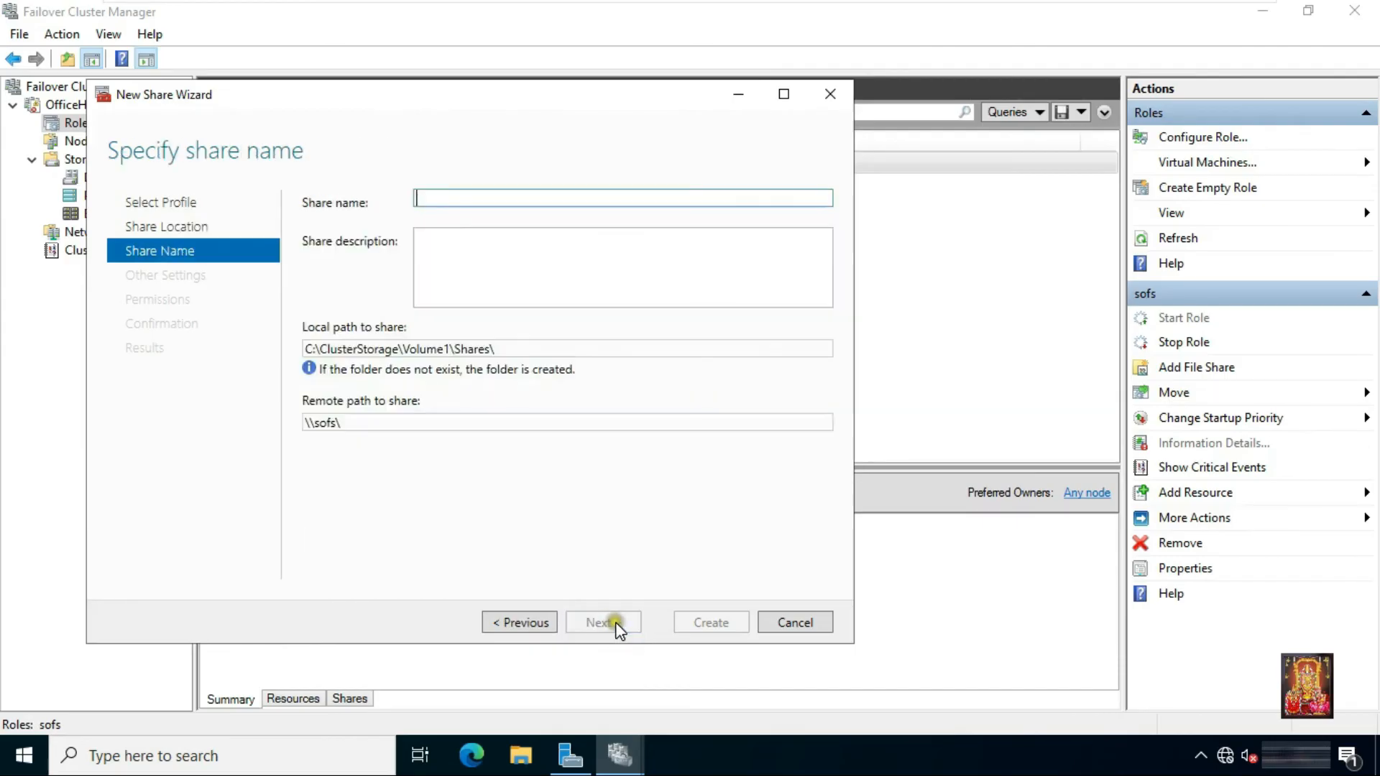
# - Name the share Docs, keep the default share settings and permissions, create it, and close the completed wizard
pyautogui.click(465, 199)
pyautogui.write('Do')
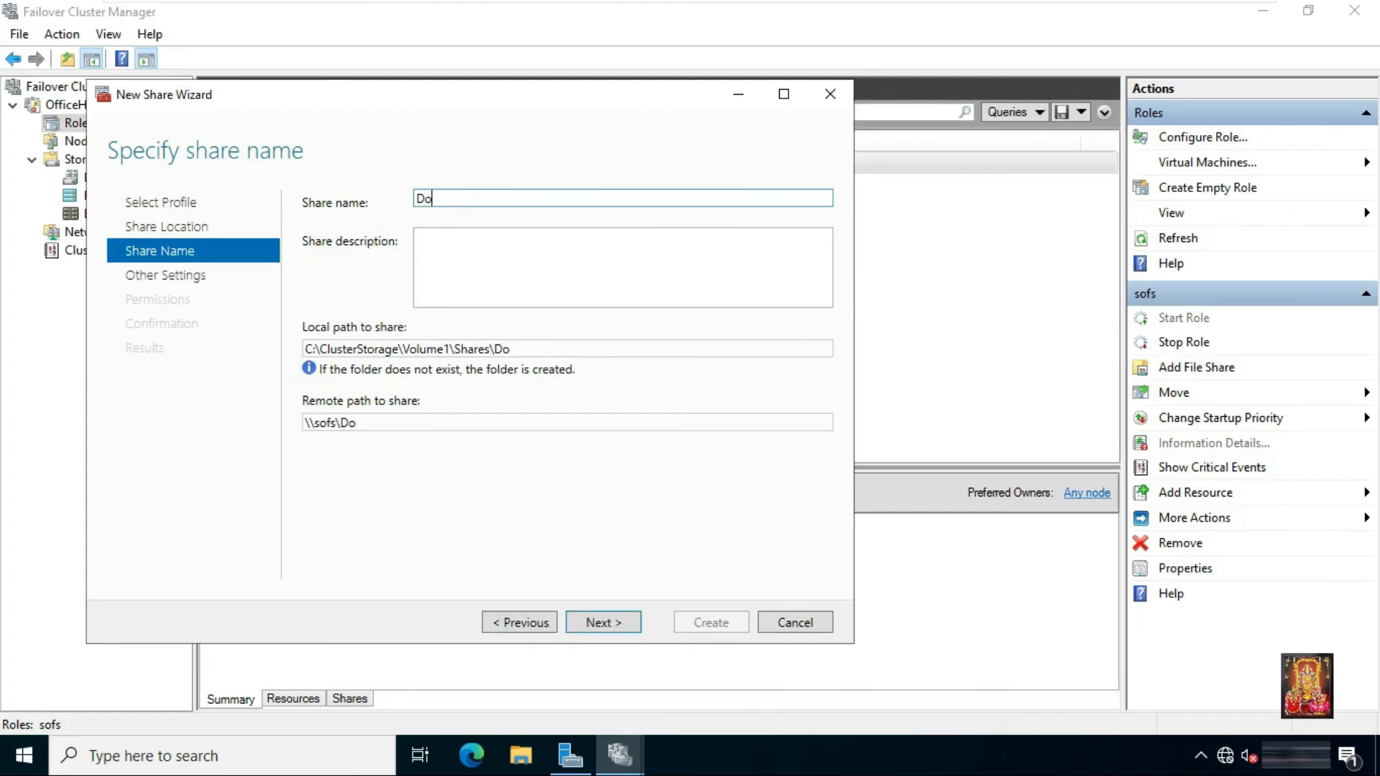
pyautogui.write('cs')
pyautogui.click(598, 623)
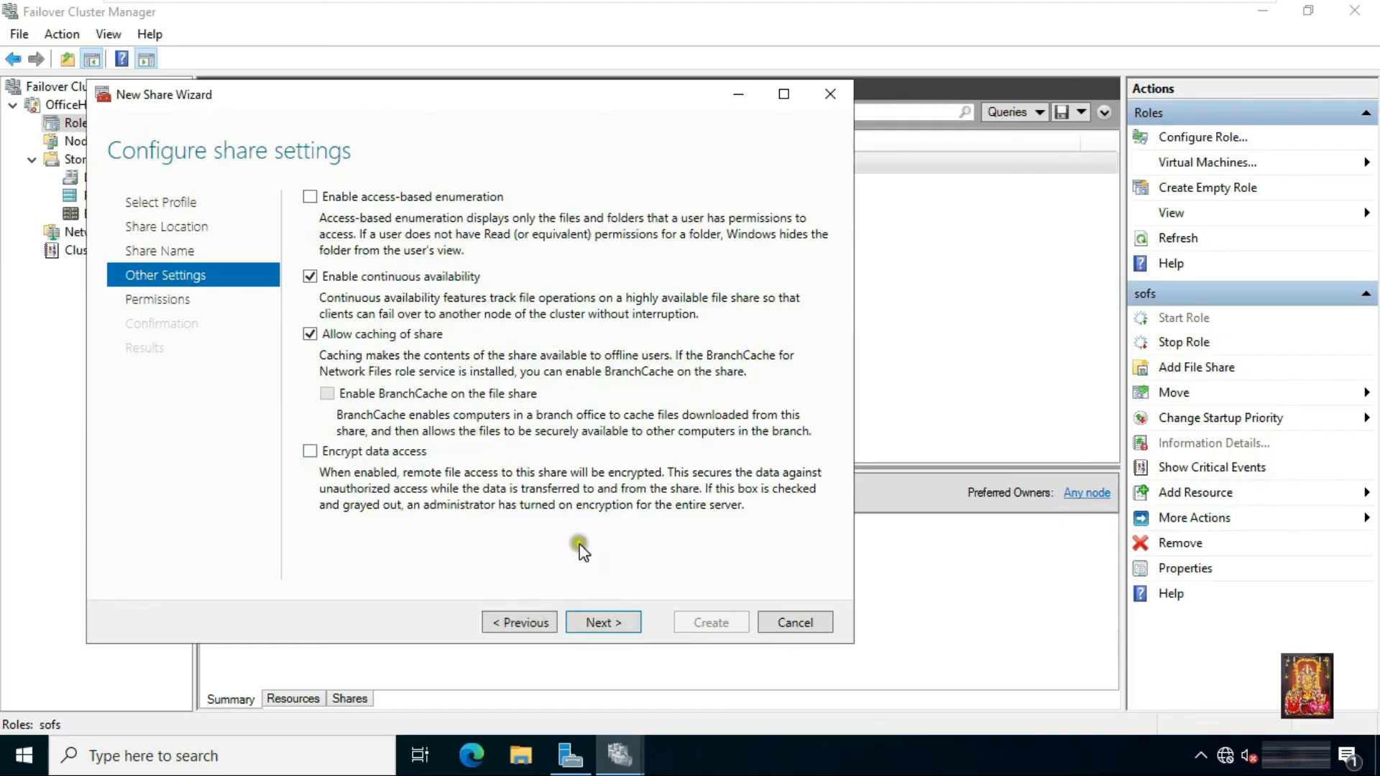
pyautogui.click(604, 622)
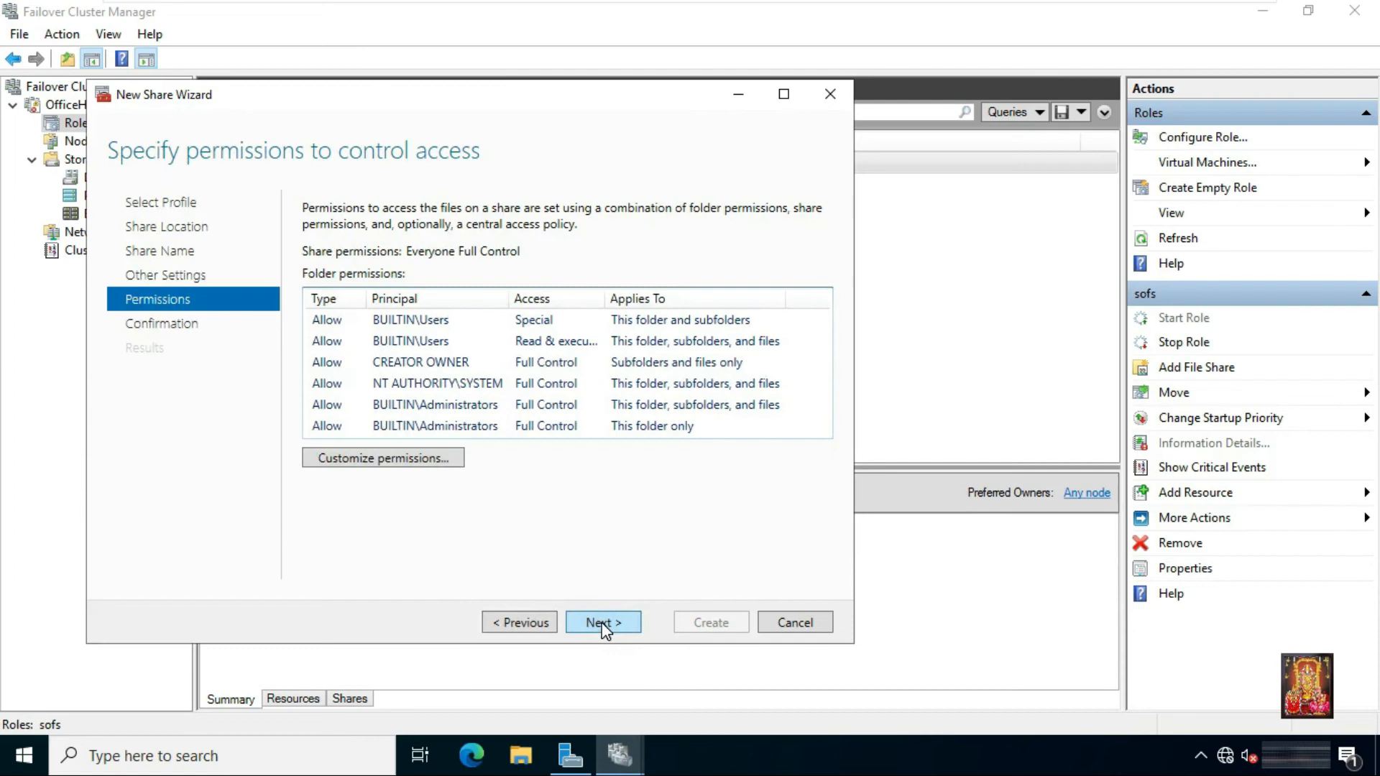
pyautogui.click(603, 622)
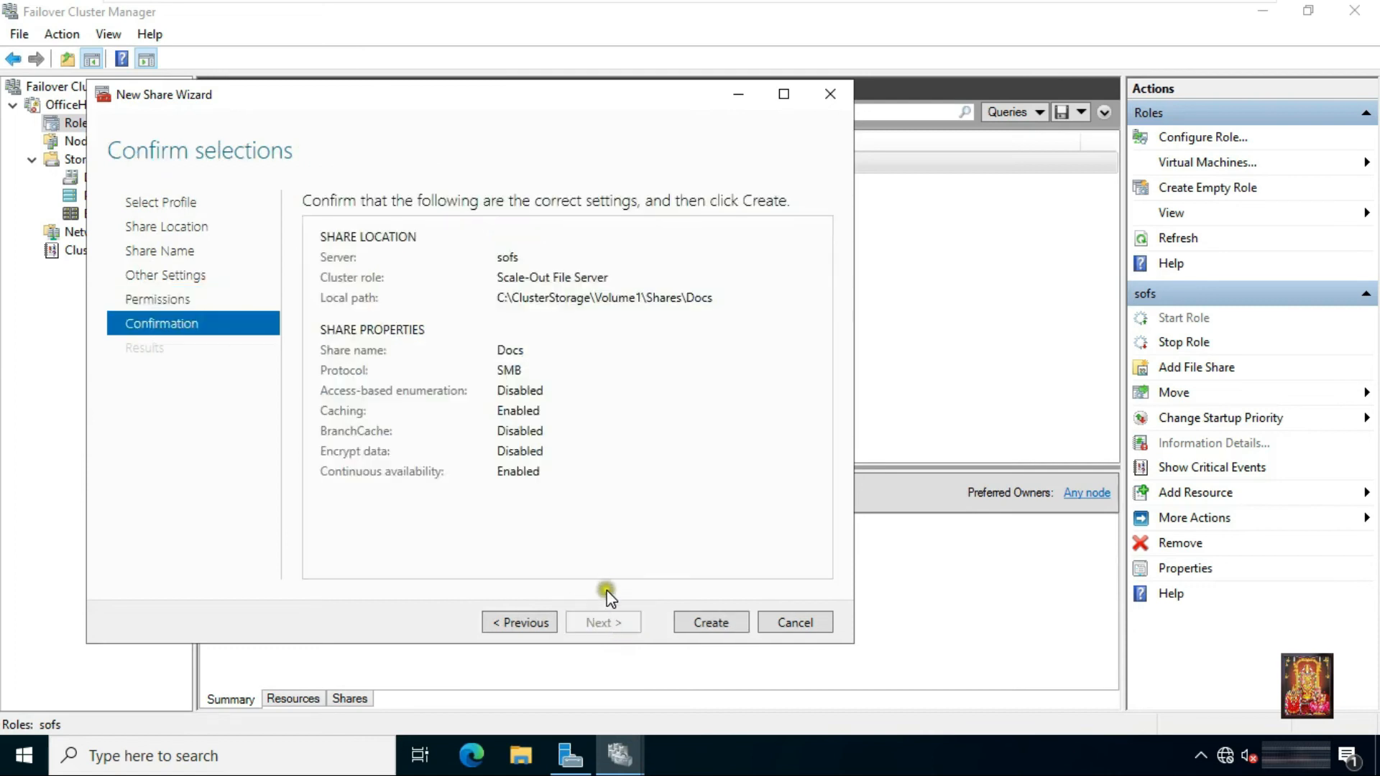
pyautogui.click(712, 623)
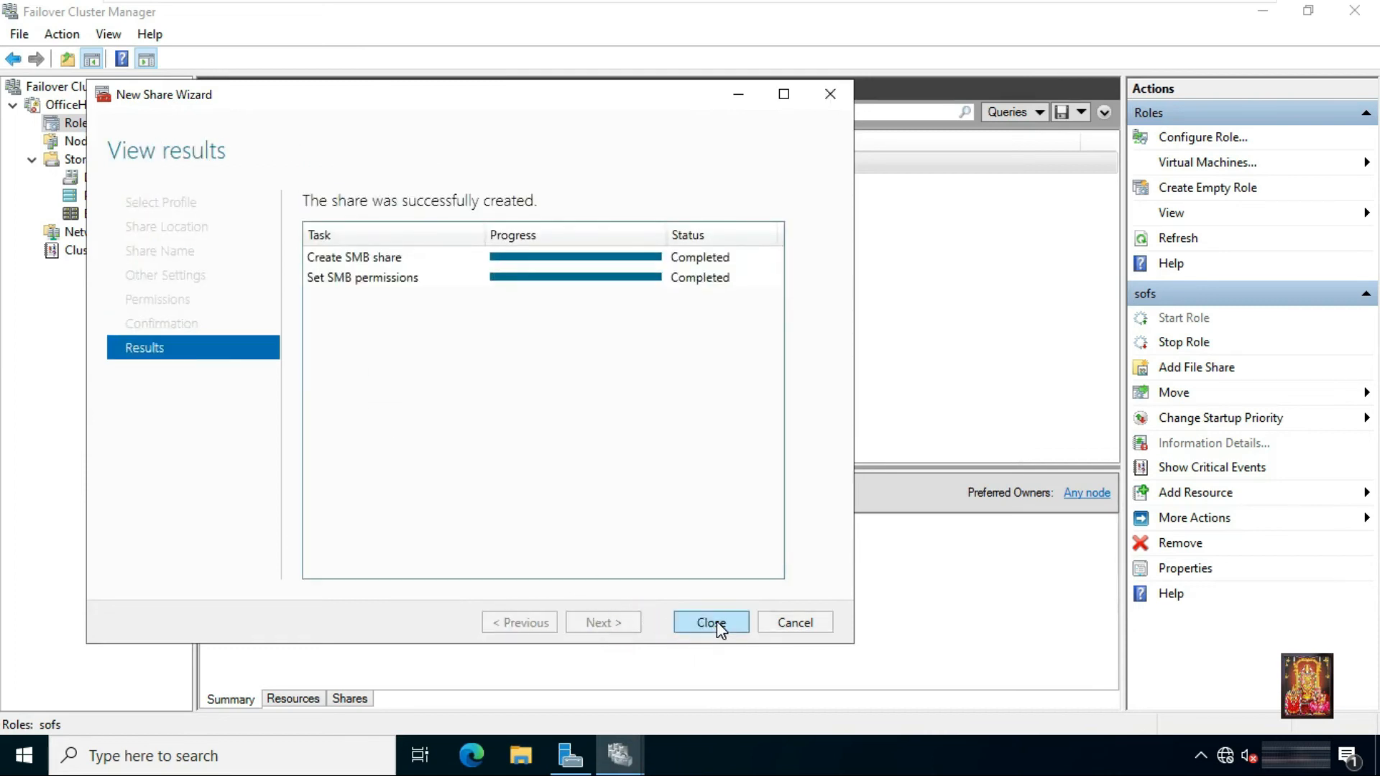
pyautogui.click(712, 623)
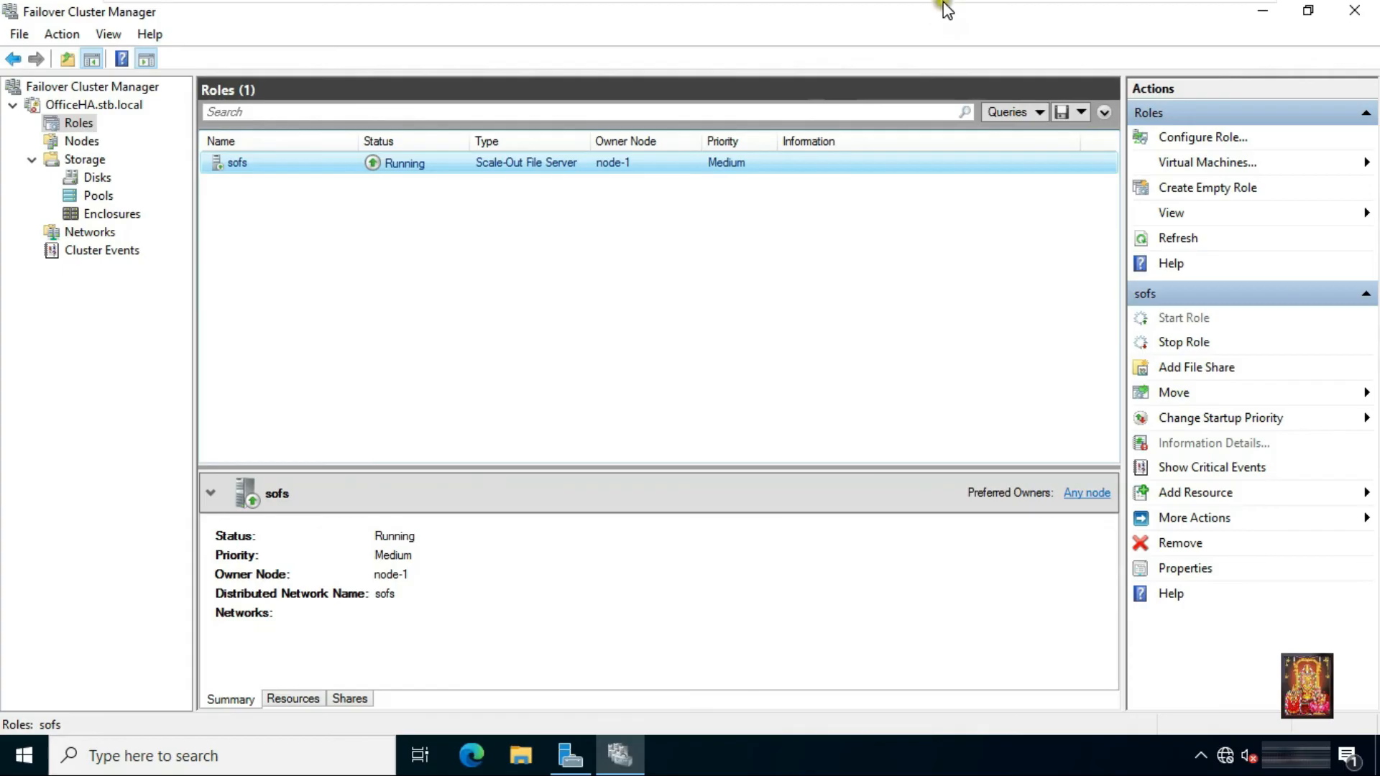
# - Switch to the Server 2022 DC virtual machine, unlock it with the account password, and close Server Manager
pyautogui.moveTo(943, 2)
pyautogui.click(847, 14)
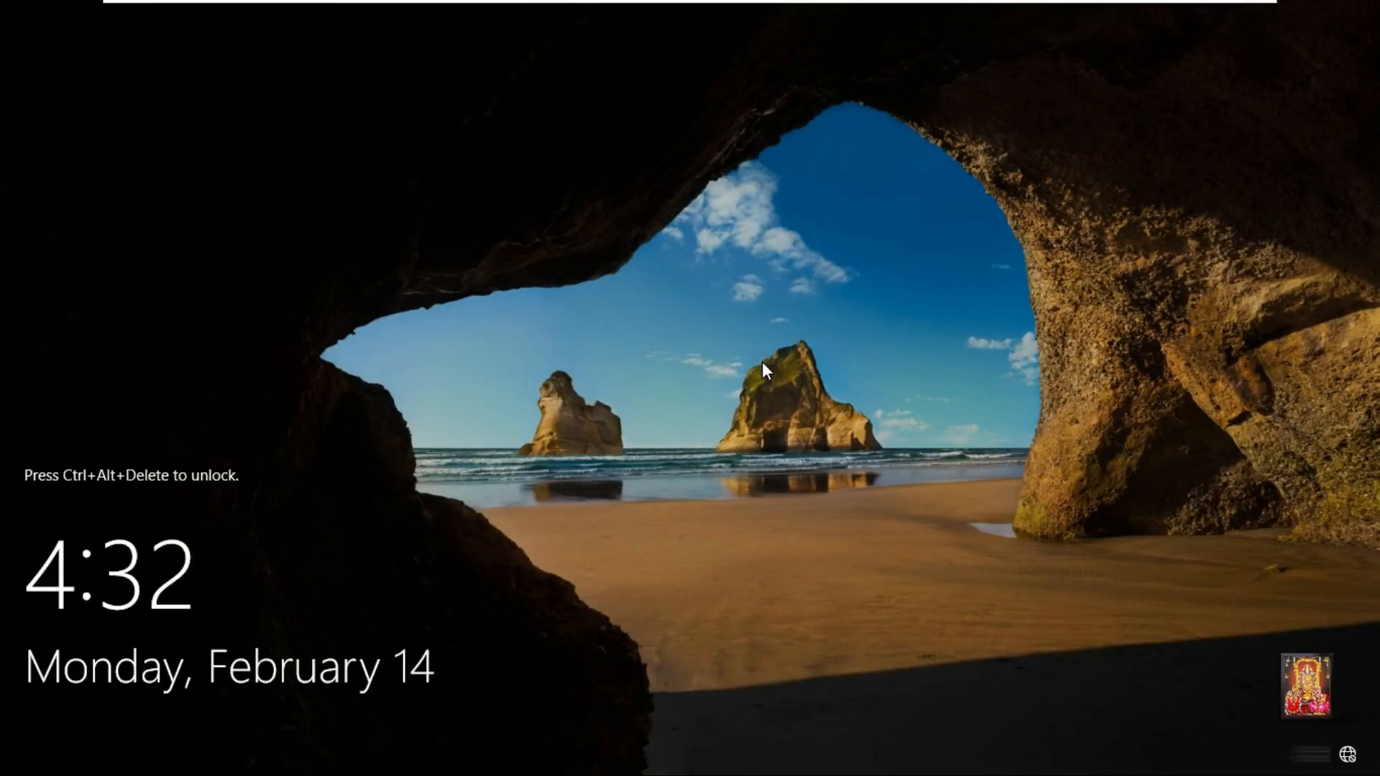
pyautogui.hotkey('ctrl', 'alt', 'Delete')
pyautogui.write('******')
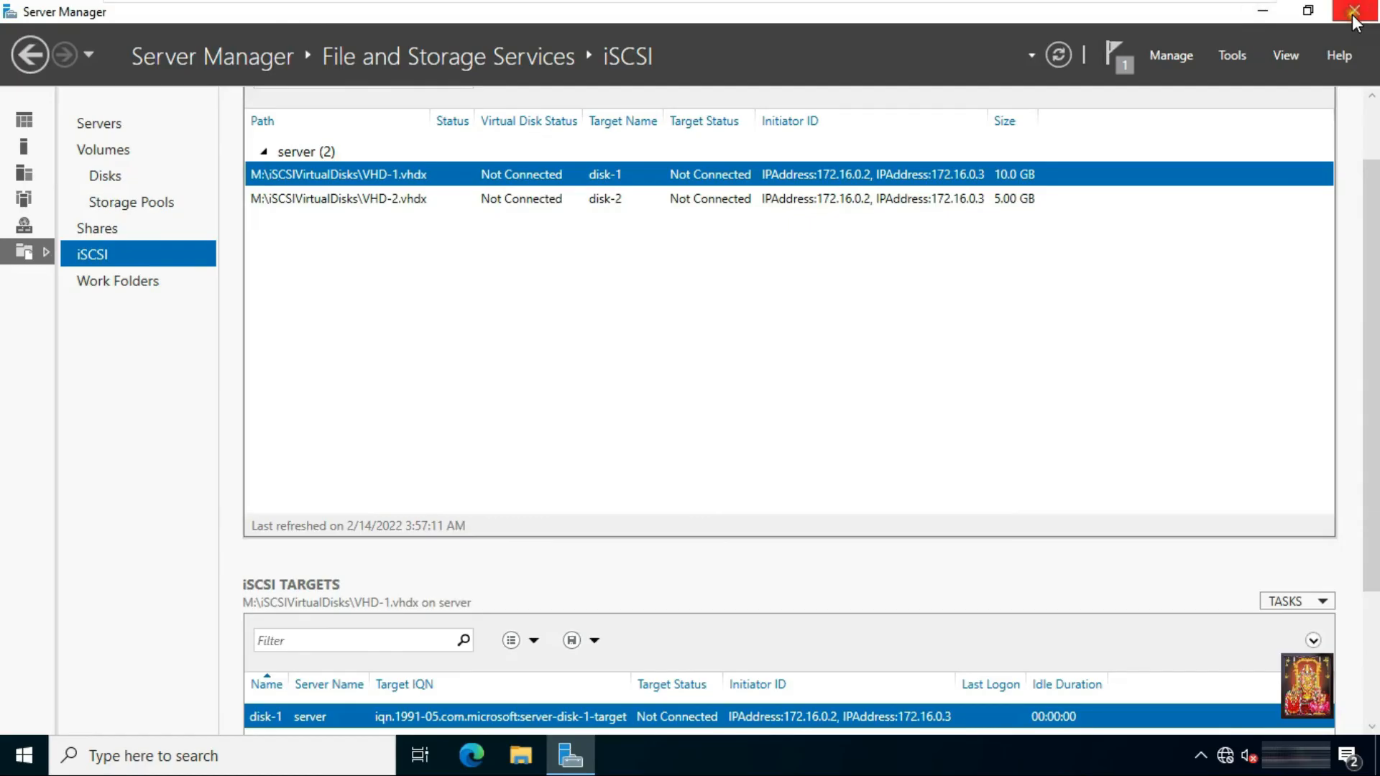
pyautogui.click(1354, 10)
# - Open the network path \\sofs and enter its Docs share
pyautogui.click(779, 320)
pyautogui.press('super+r')
pyautogui.write('\\\\')
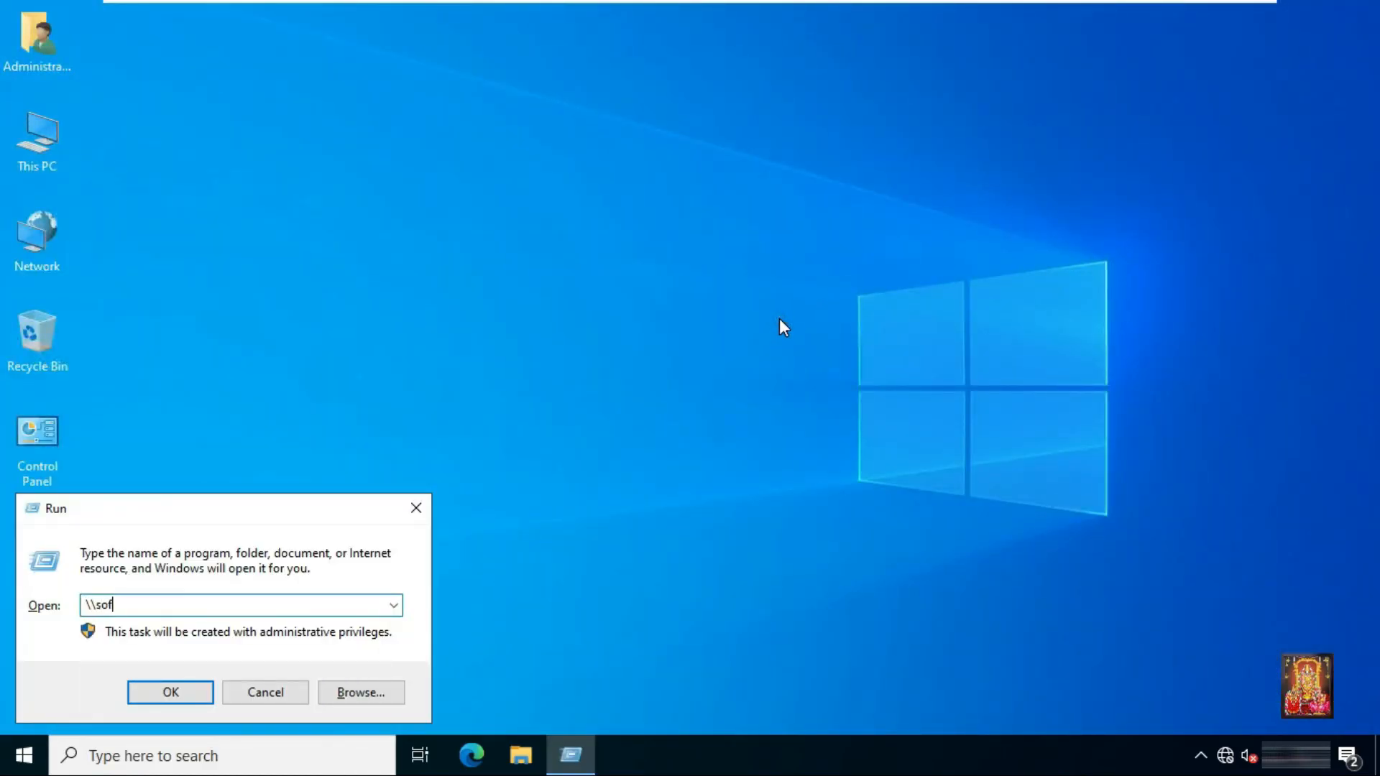
pyautogui.press('Return')
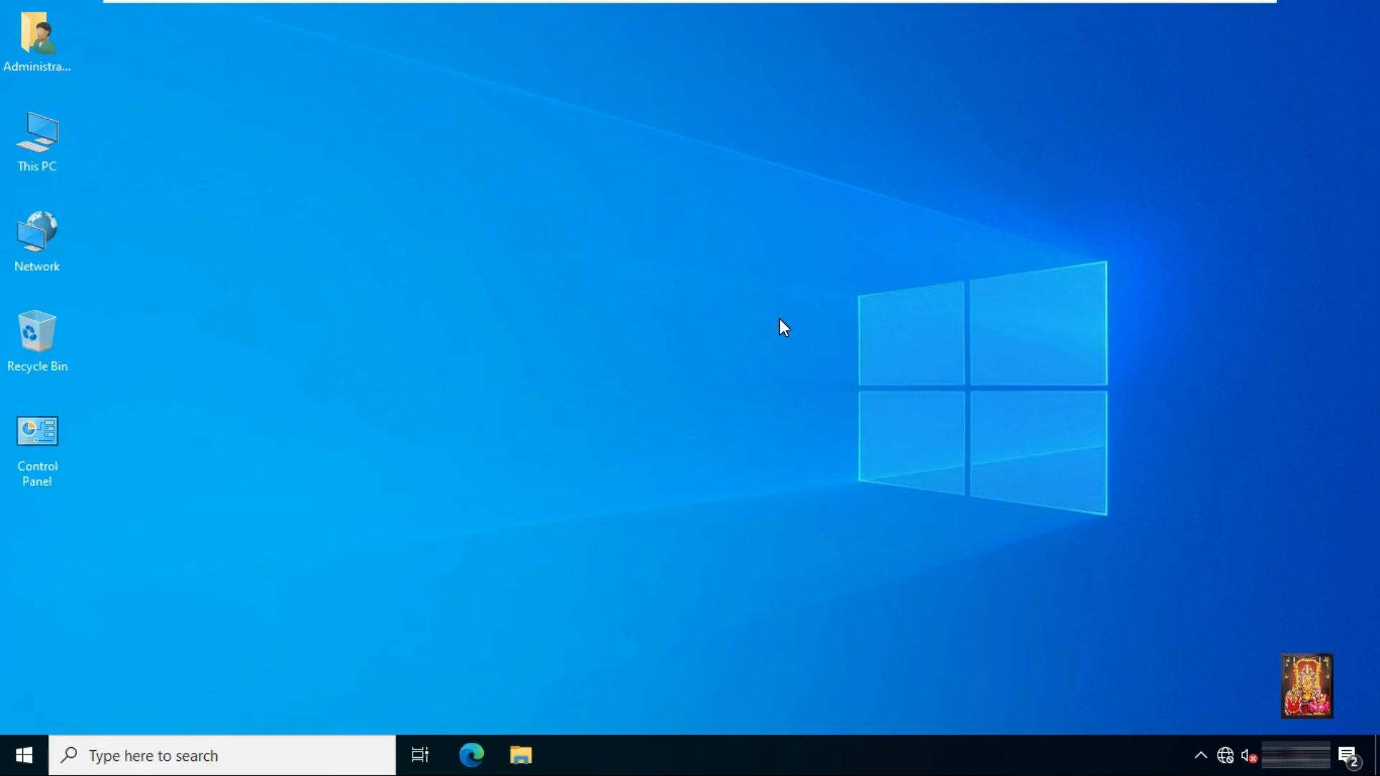
pyautogui.click(238, 122)
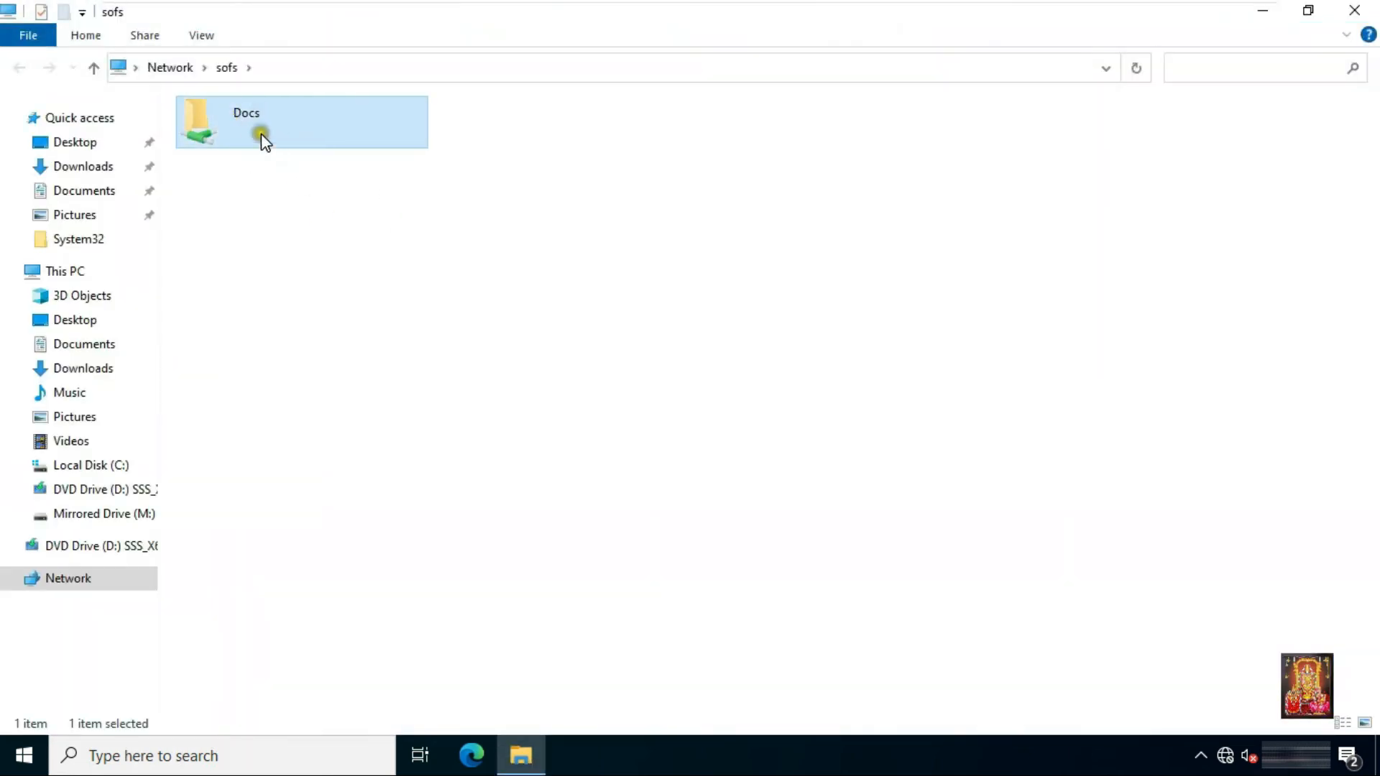
pyautogui.doubleClick(258, 122)
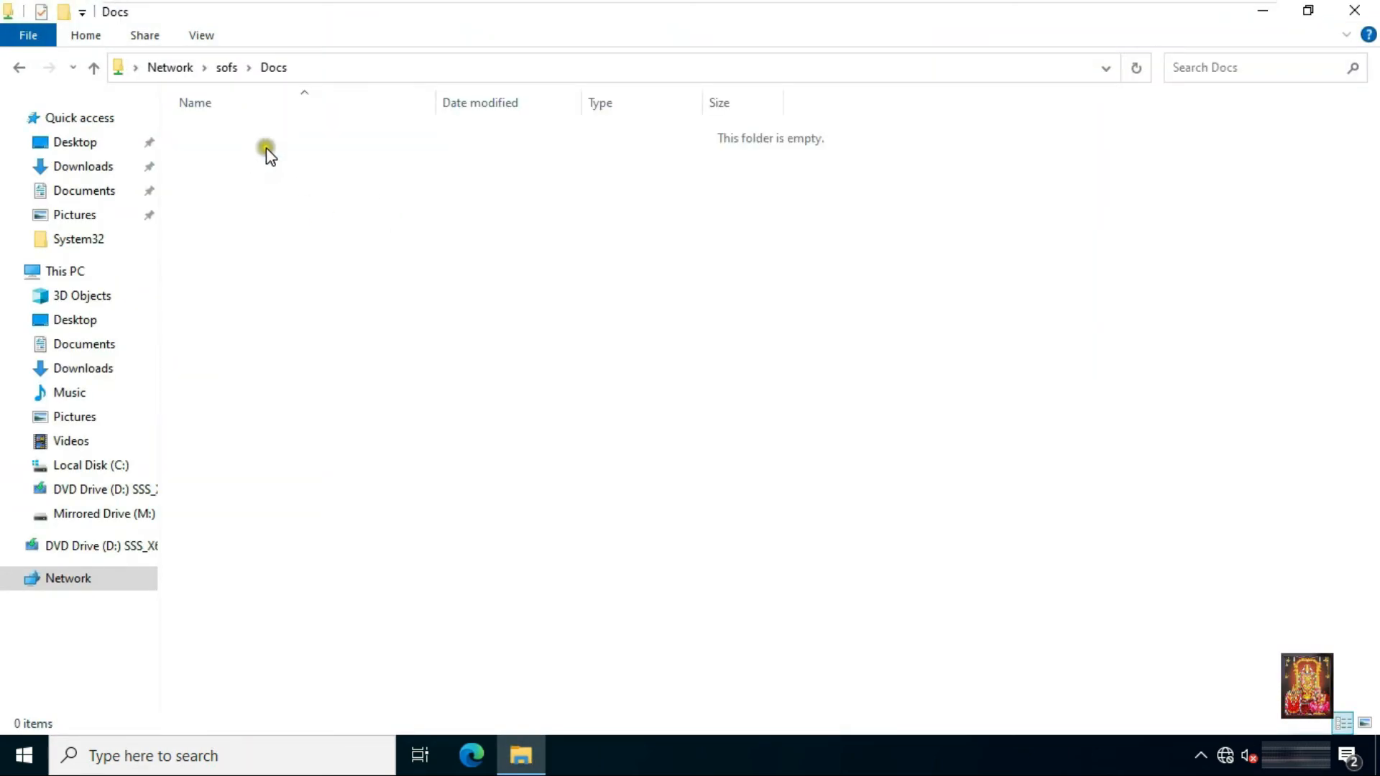
# - Create a new bitmap image and a folder named HA-Docs in the Docs share
pyautogui.rightClick(294, 233)
pyautogui.moveTo(391, 428)
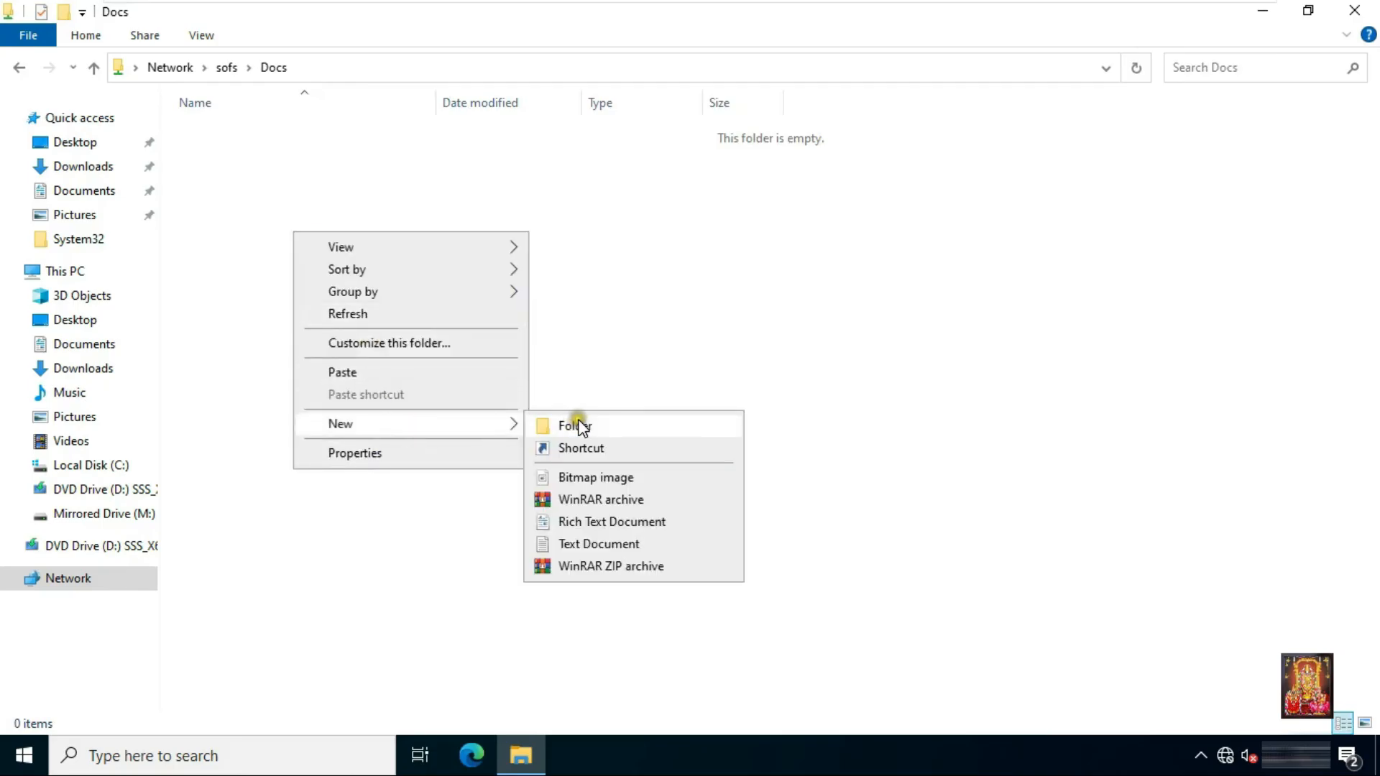
pyautogui.click(588, 475)
pyautogui.rightClick(235, 178)
pyautogui.moveTo(316, 392)
pyautogui.click(508, 391)
pyautogui.write('He')
pyautogui.press('BackSpace')
pyautogui.write('A-Docs')
pyautogui.press('Return')
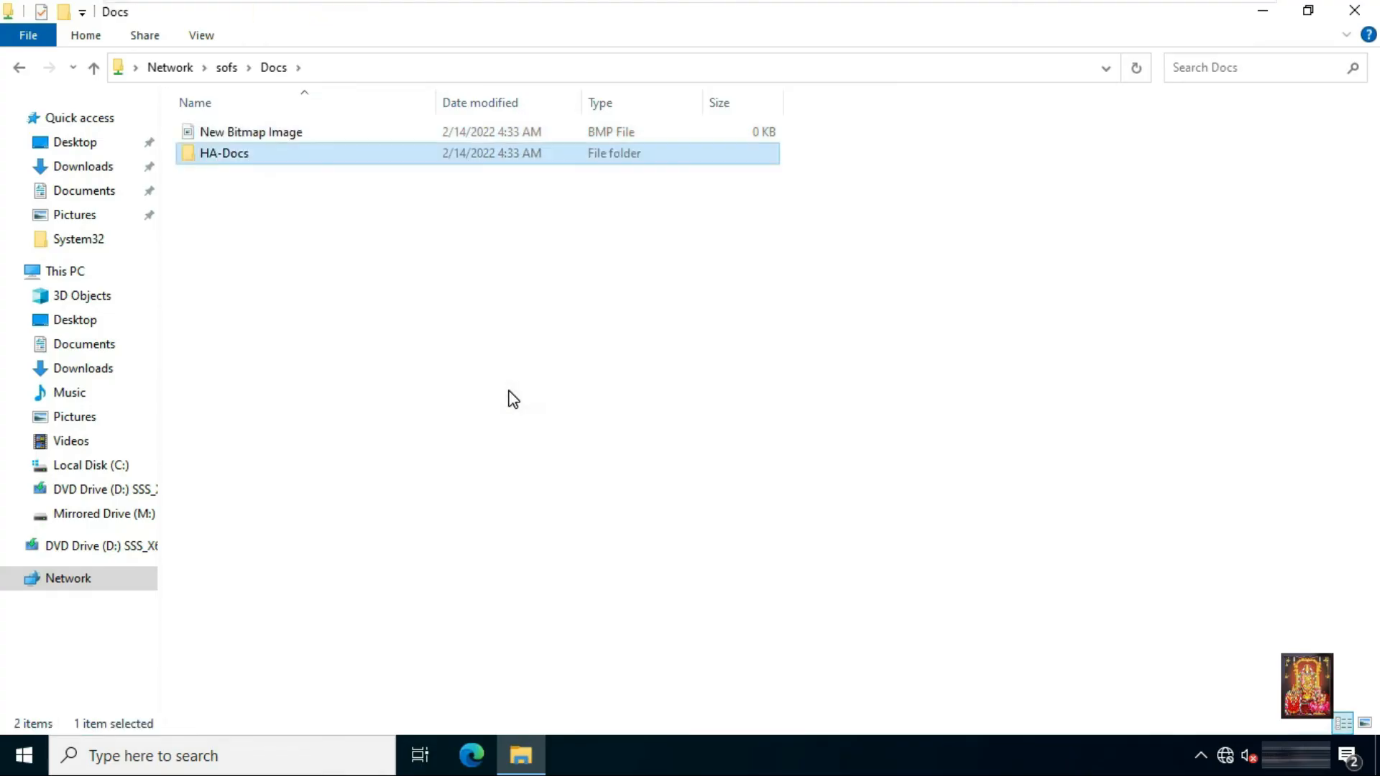
# - Create two new files inside the HA-Docs folder, refresh it, and return to the Docs share
pyautogui.doubleClick(236, 157)
pyautogui.rightClick(229, 212)
pyautogui.moveTo(282, 428)
pyautogui.click(531, 503)
pyautogui.rightClick(274, 255)
pyautogui.click(575, 590)
pyautogui.rightClick(369, 429)
pyautogui.click(406, 510)
pyautogui.click(18, 67)
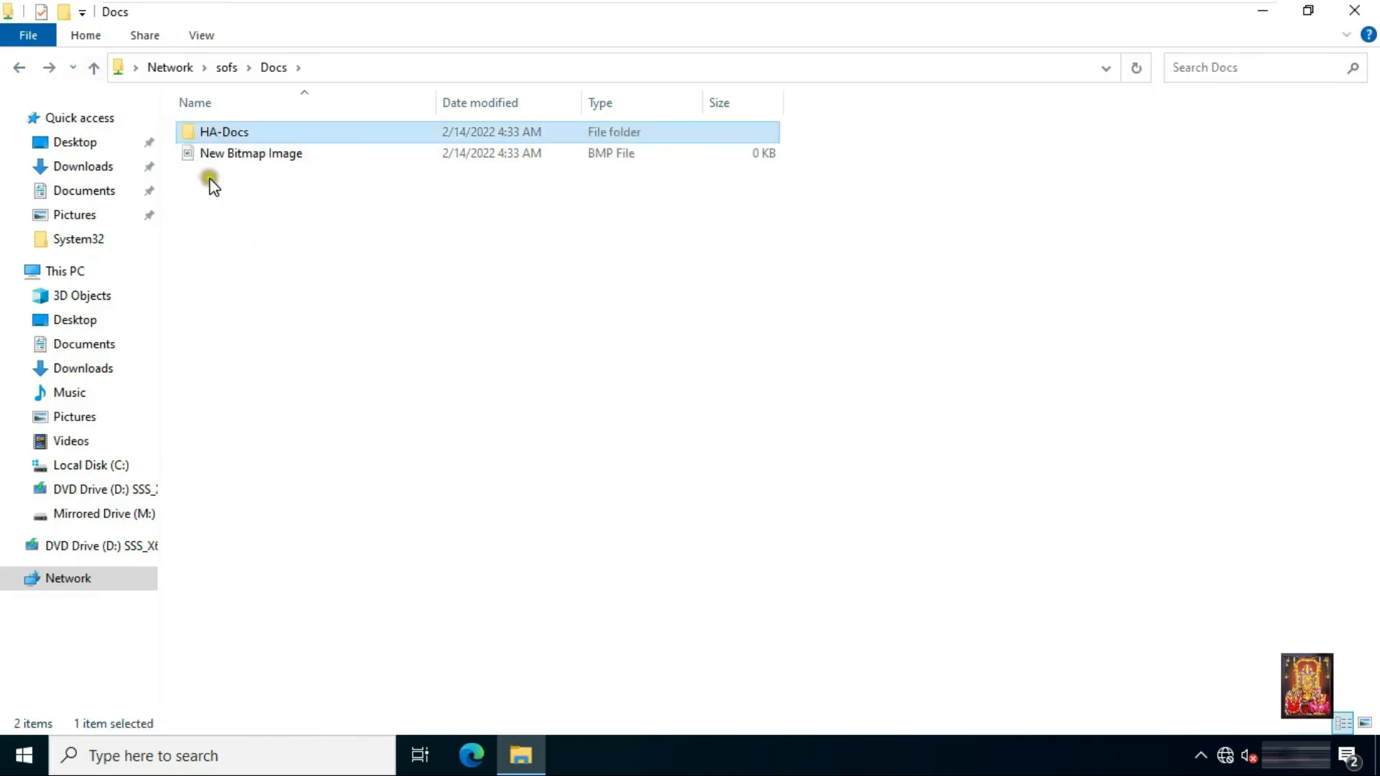
pyautogui.click(343, 280)
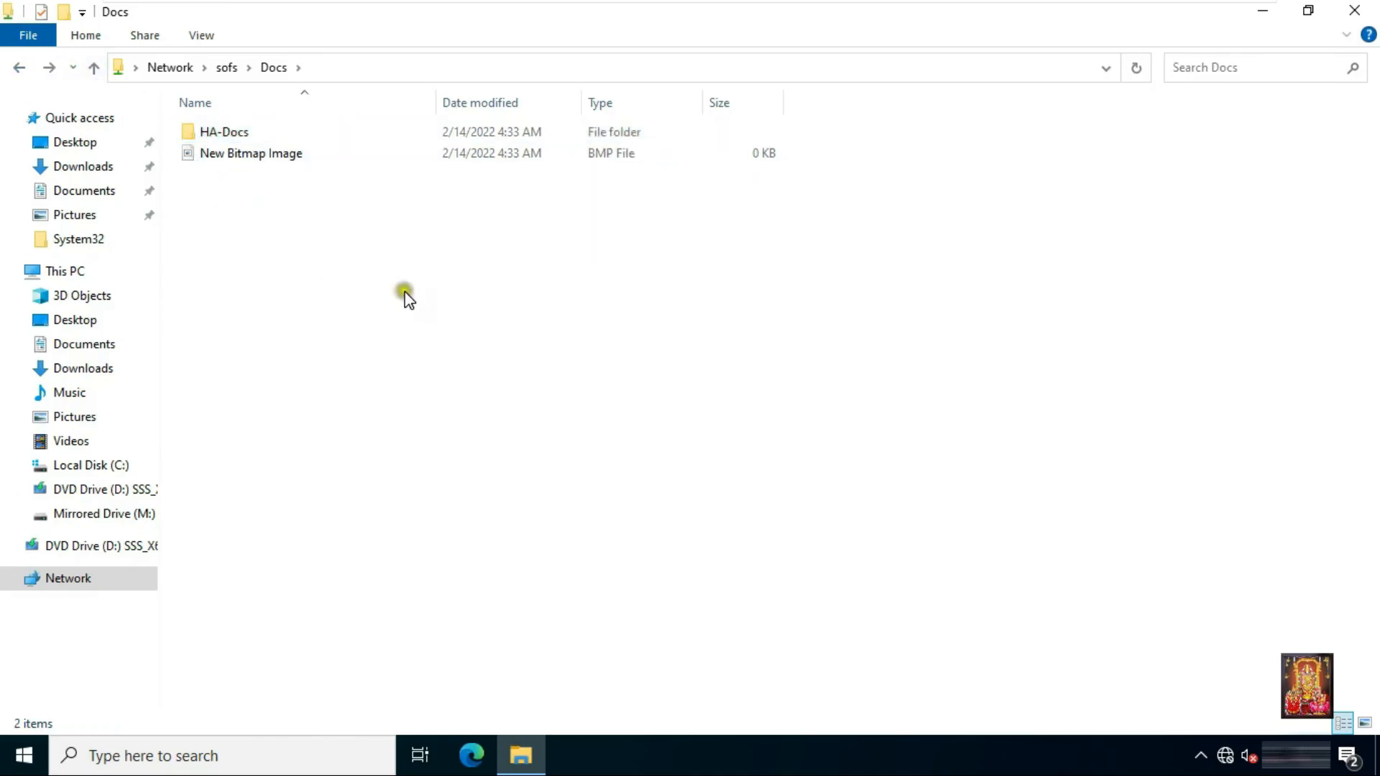
# - Switch to the Node-1 virtual machine and stop the cluster service on node-1
pyautogui.moveTo(869, 9)
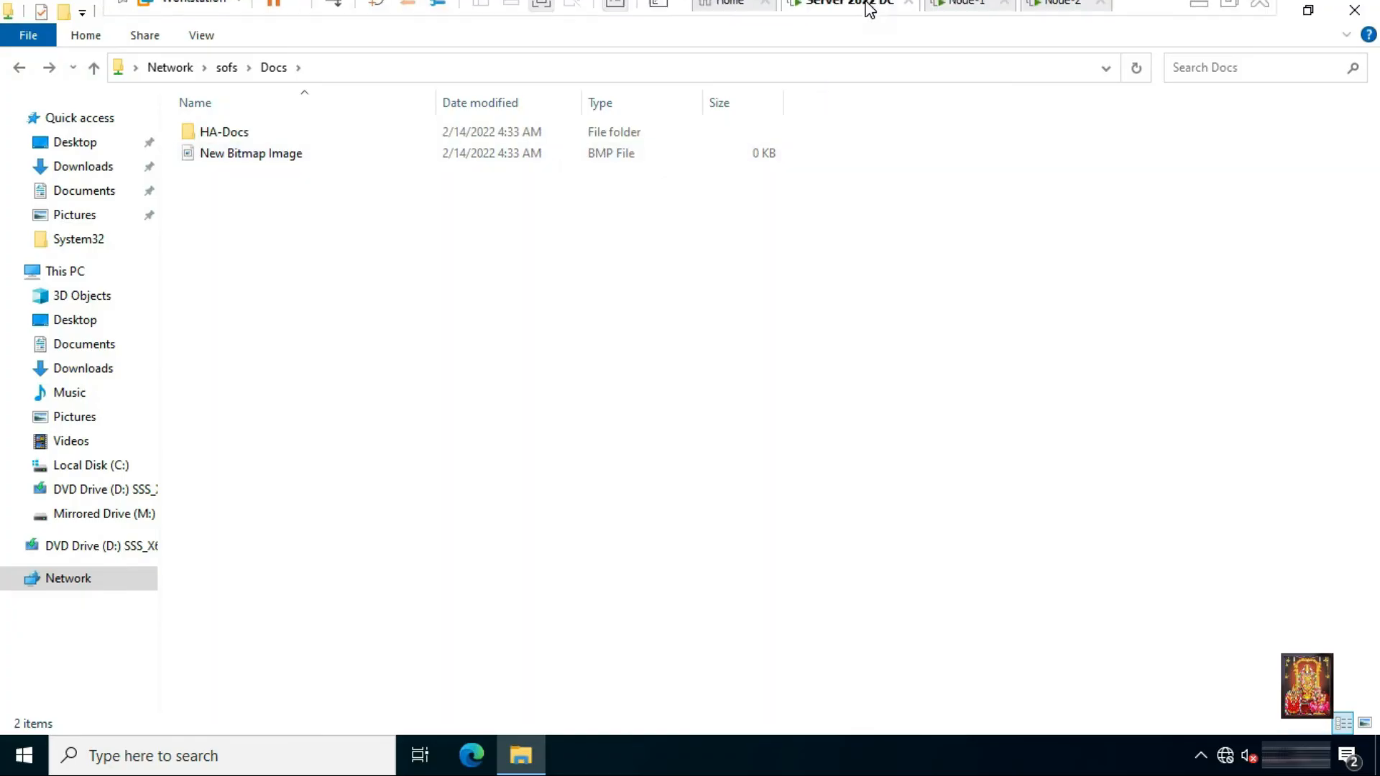
pyautogui.click(958, 21)
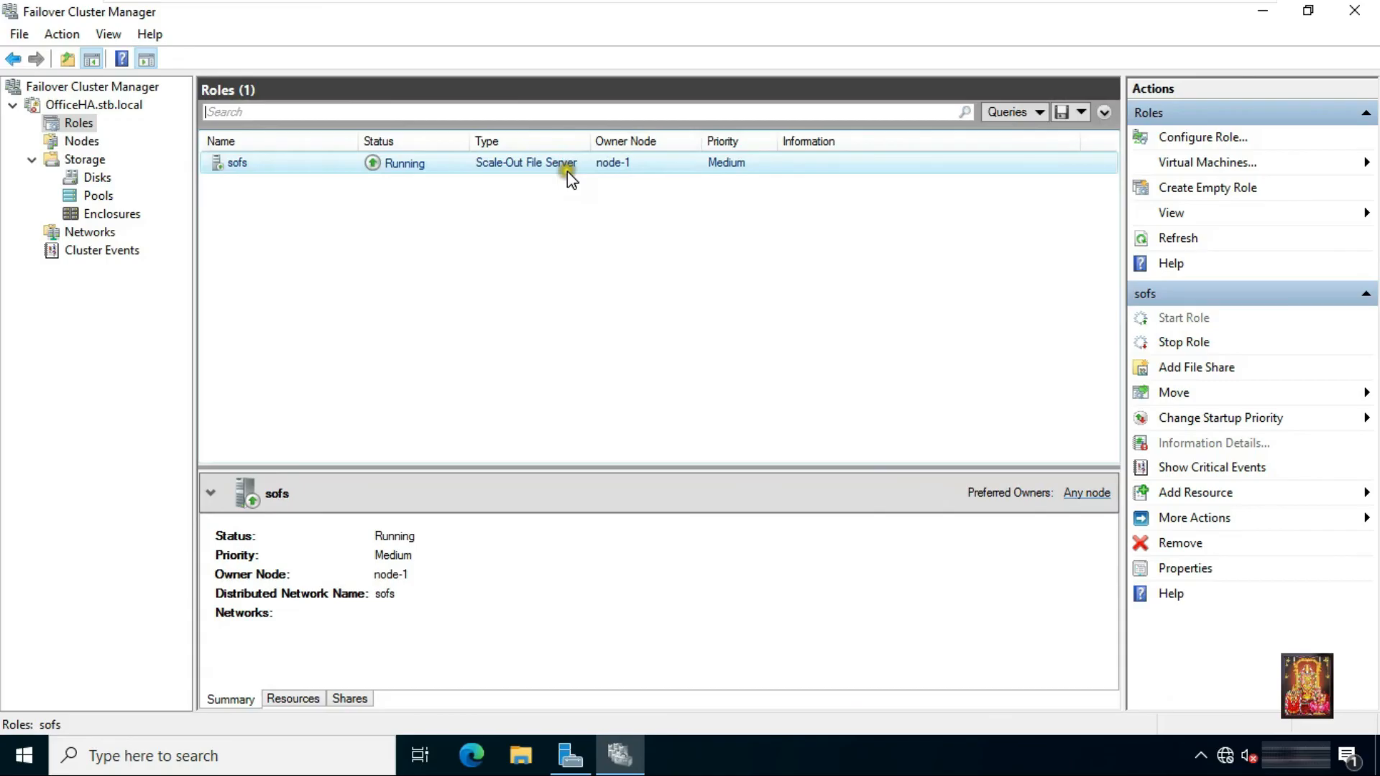
pyautogui.click(81, 141)
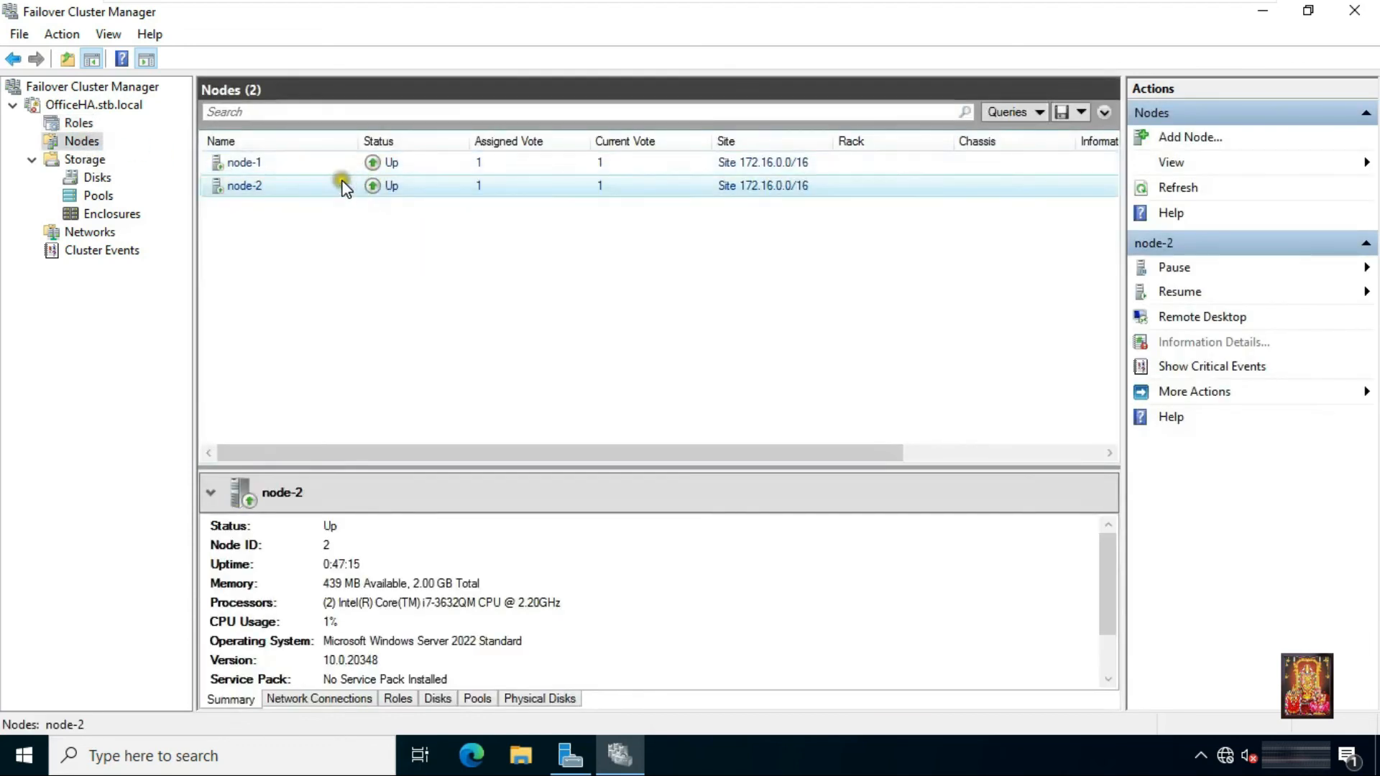
pyautogui.click(277, 162)
pyautogui.rightClick(516, 167)
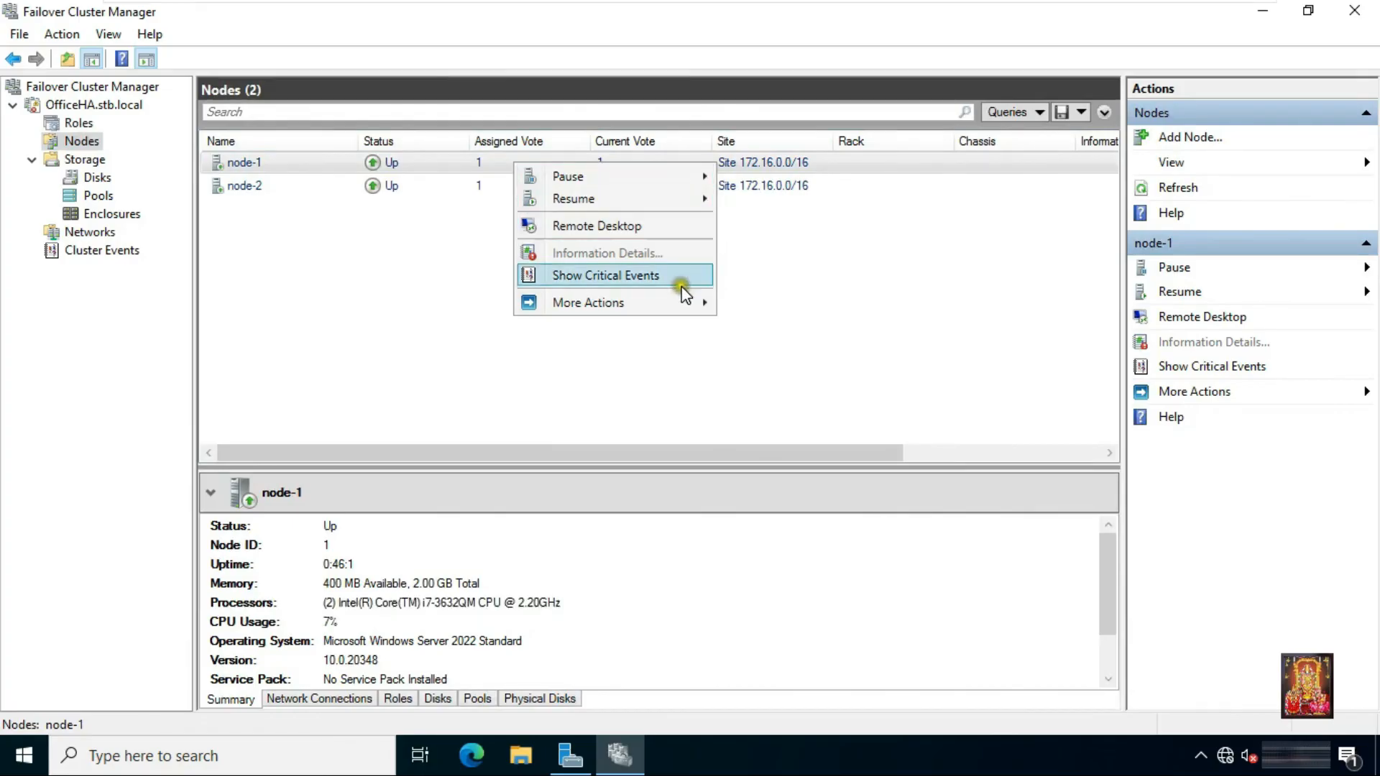
pyautogui.moveTo(668, 305)
pyautogui.click(808, 336)
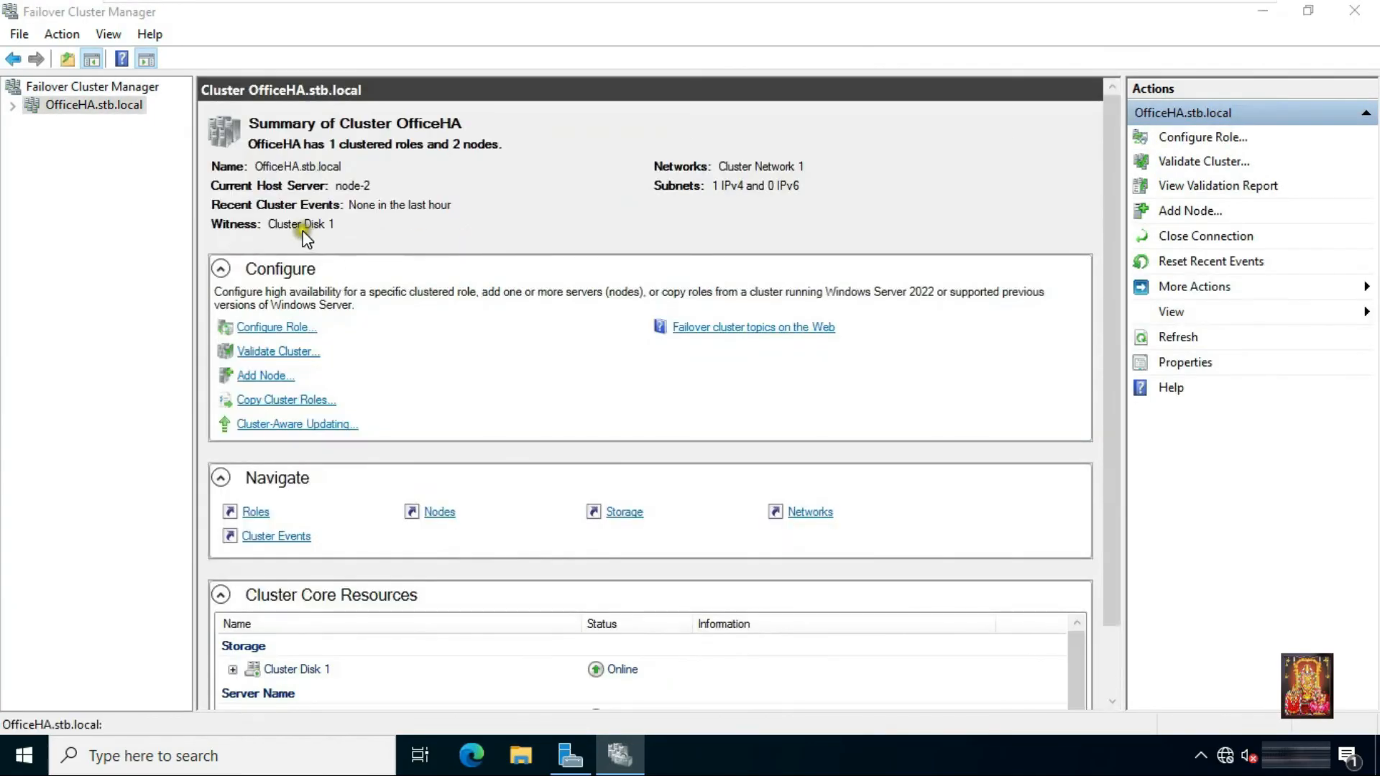
# - Expand the OfficeHA cluster and check the status of both nodes and the owner node of the sofs role
pyautogui.click(12, 105)
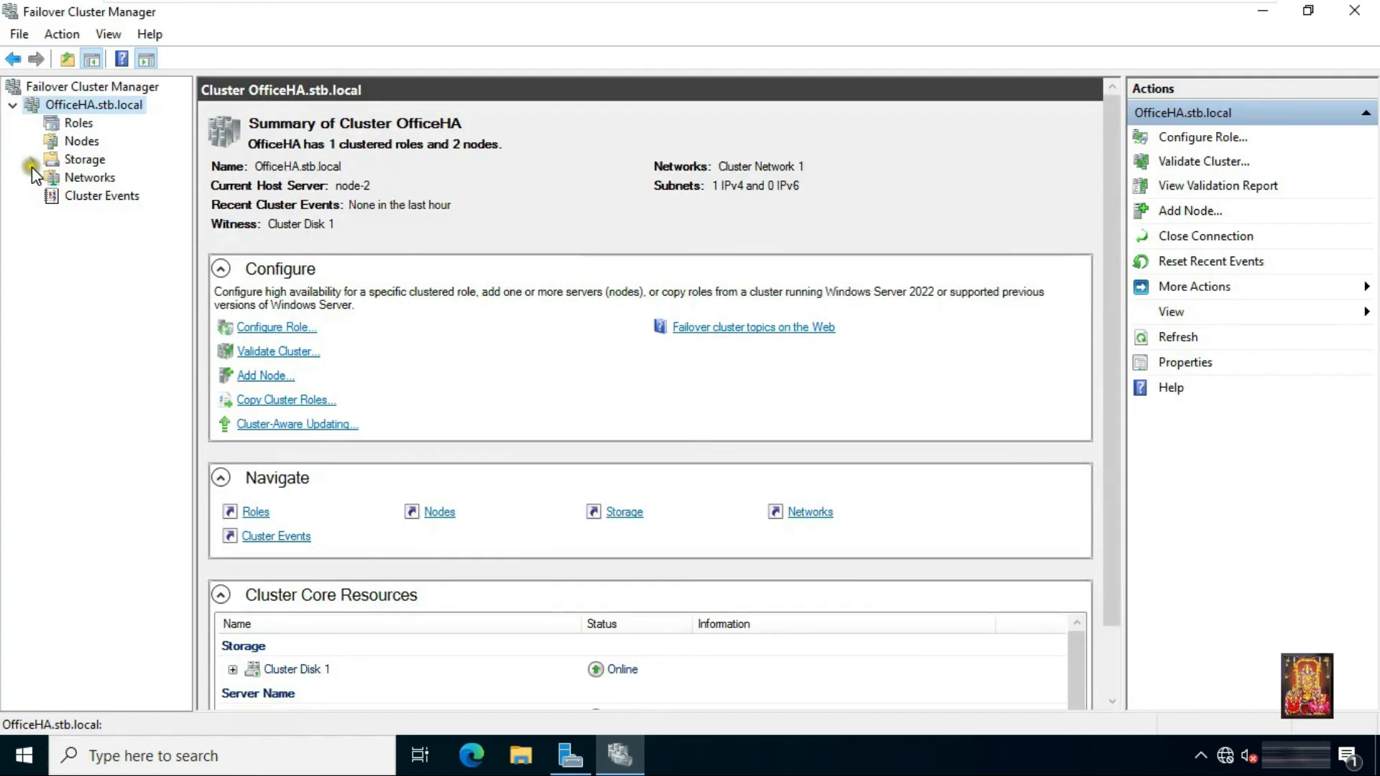
pyautogui.click(69, 143)
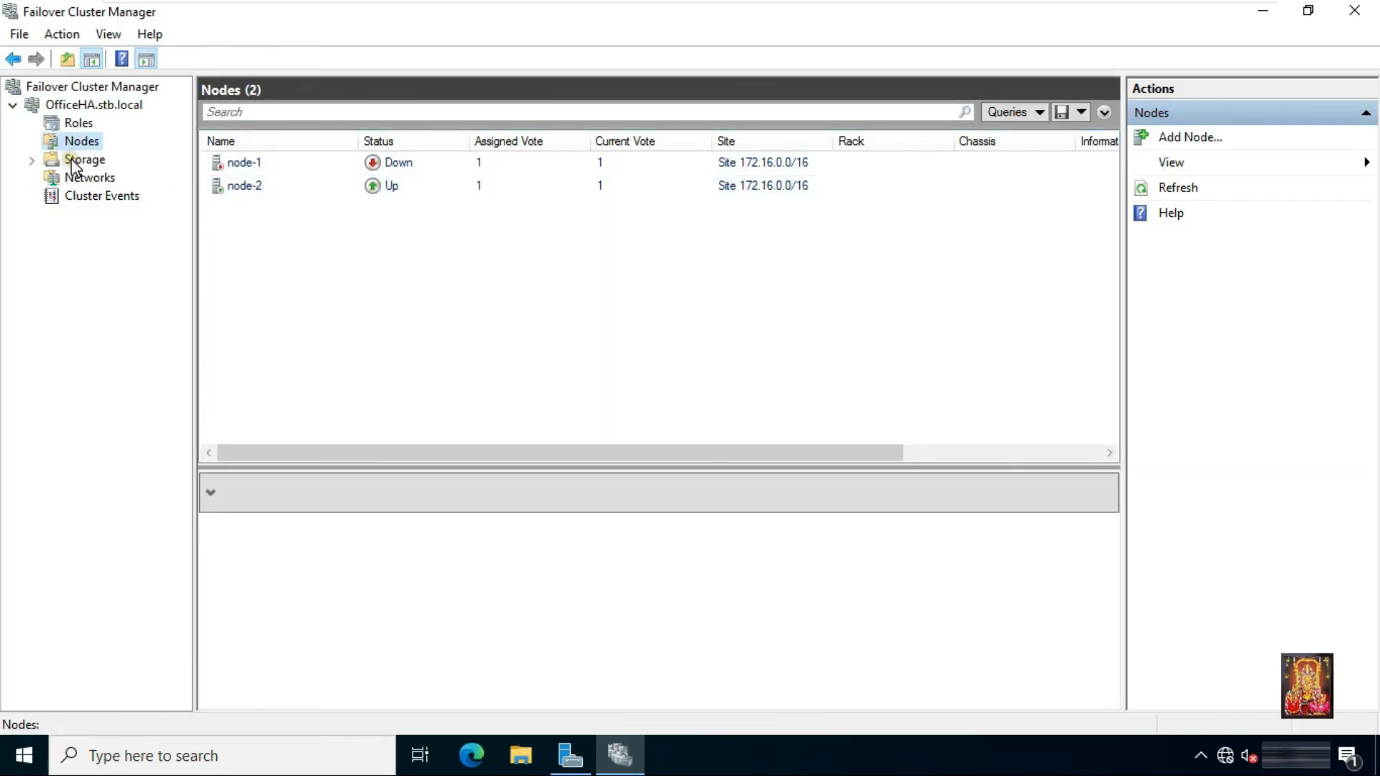
pyautogui.click(82, 124)
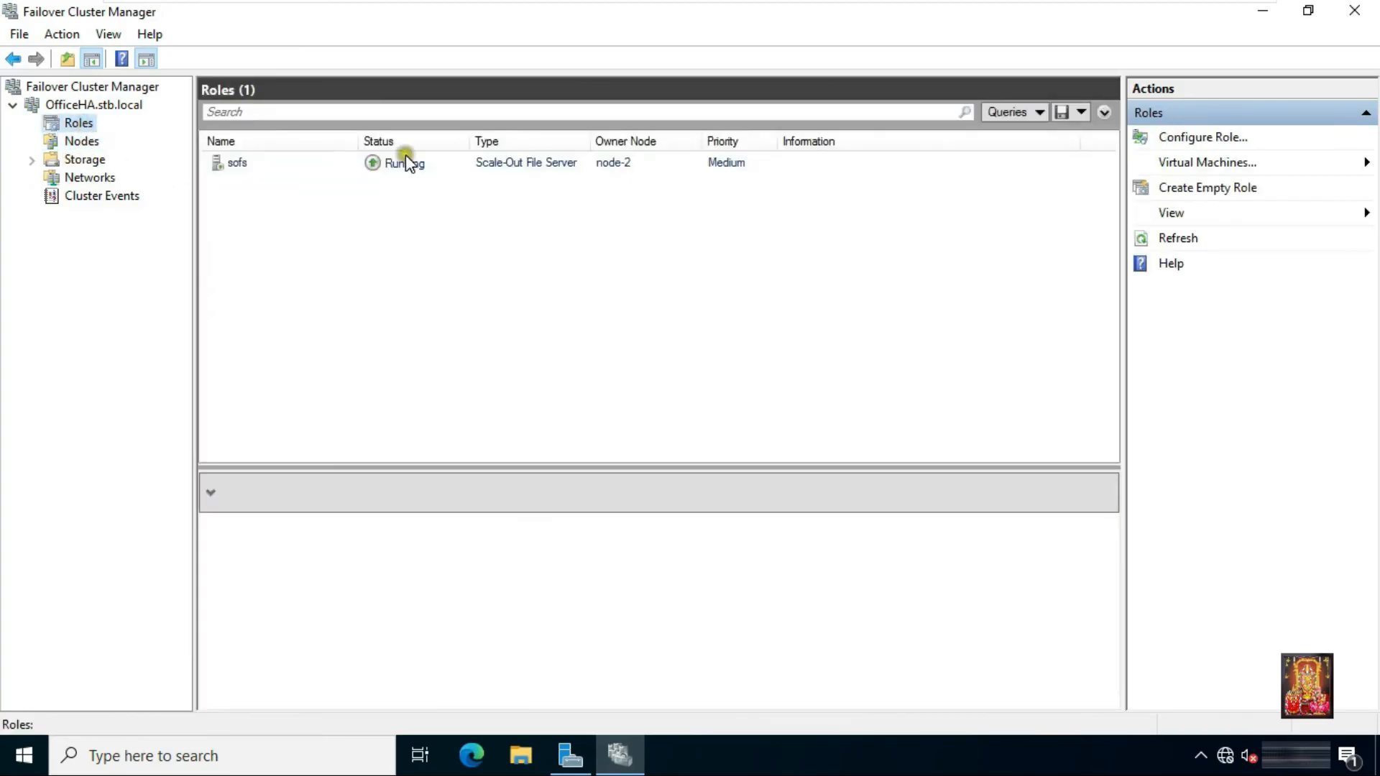
pyautogui.click(620, 168)
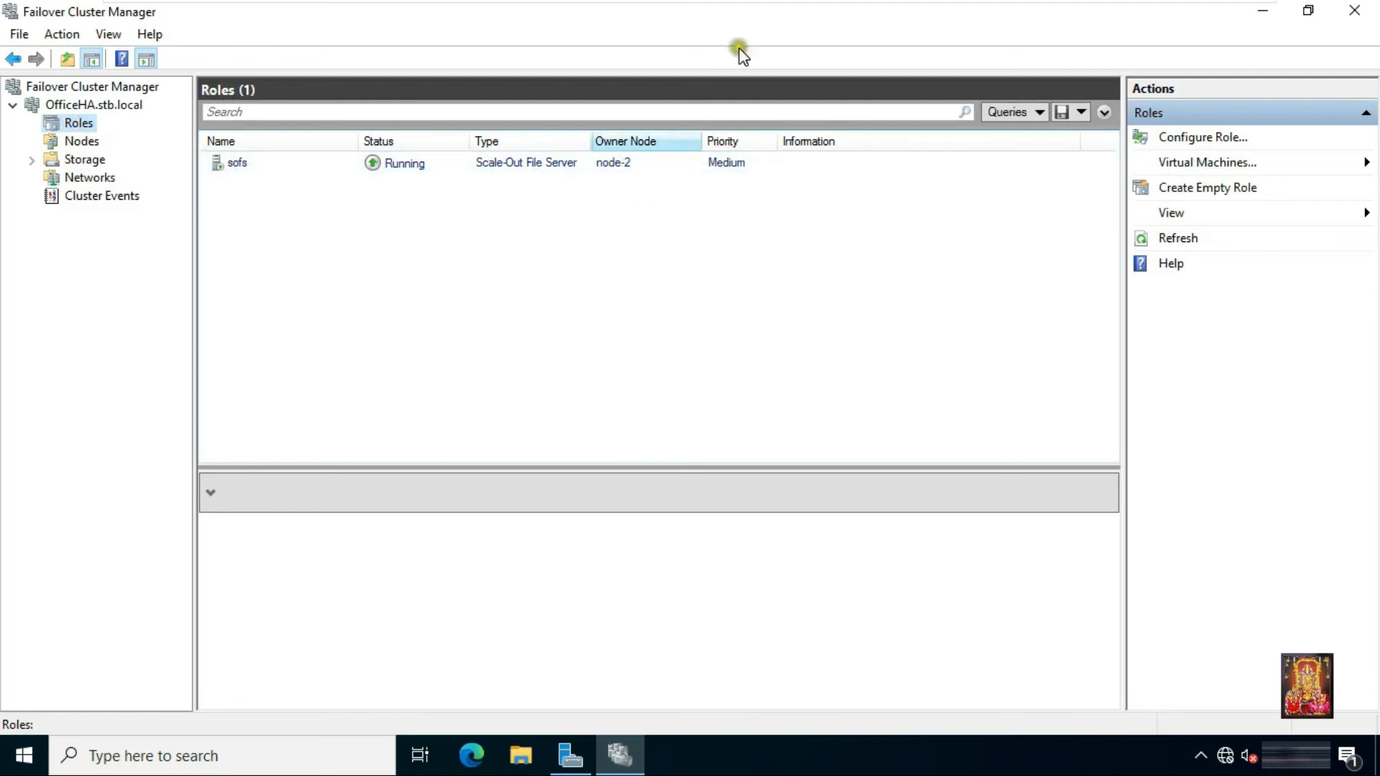
# - On the Server 2022 DC virtual machine, create a new text document and a new folder in Docs, keeping their default names
pyautogui.moveTo(739, 9)
pyautogui.click(857, 16)
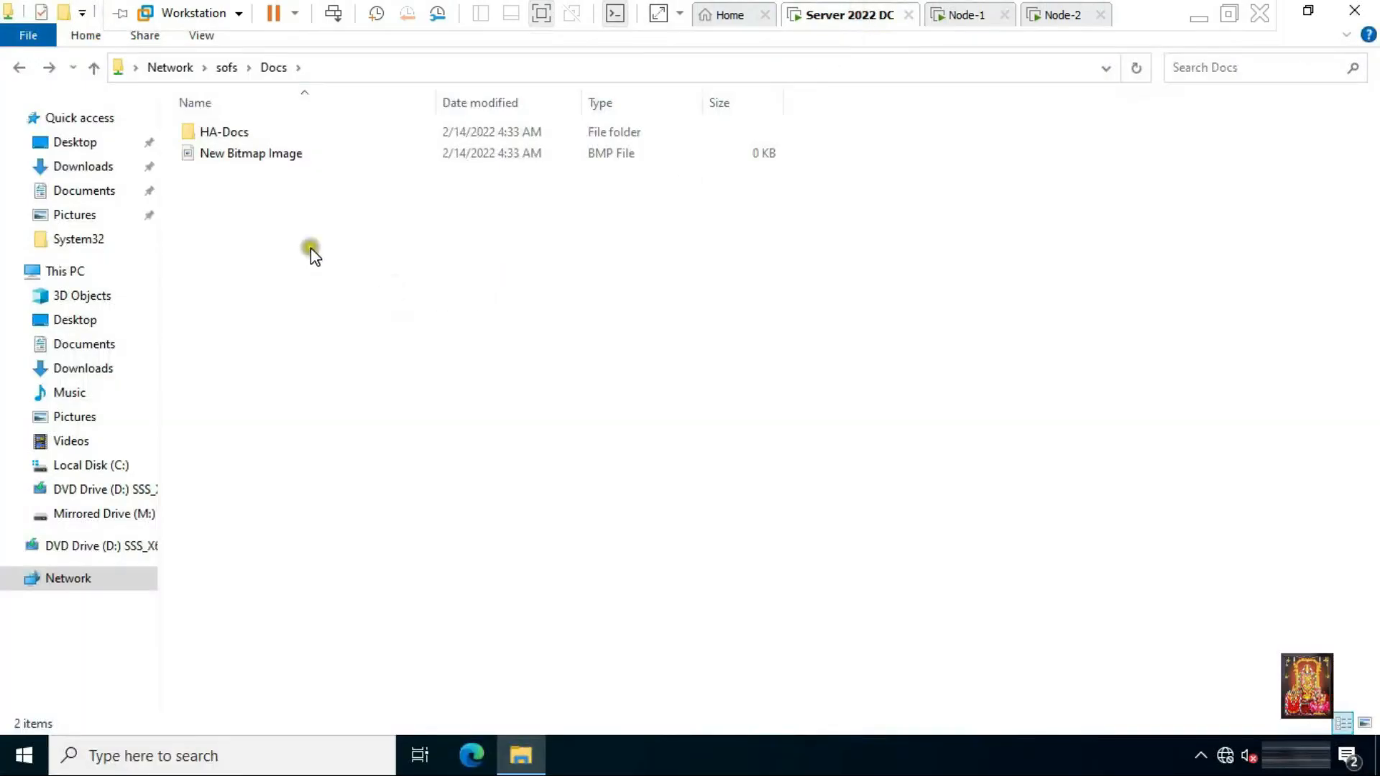
pyautogui.rightClick(271, 237)
pyautogui.click(359, 450)
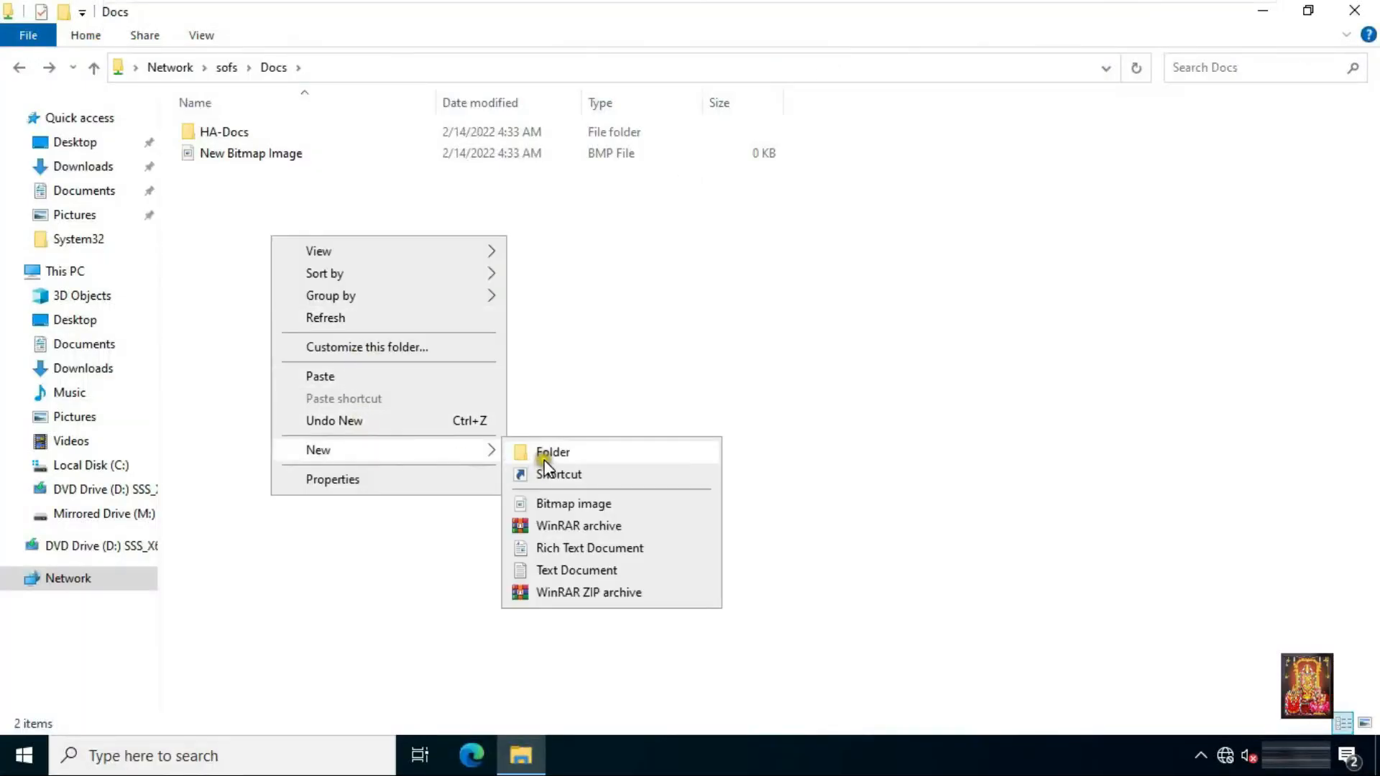
pyautogui.click(592, 567)
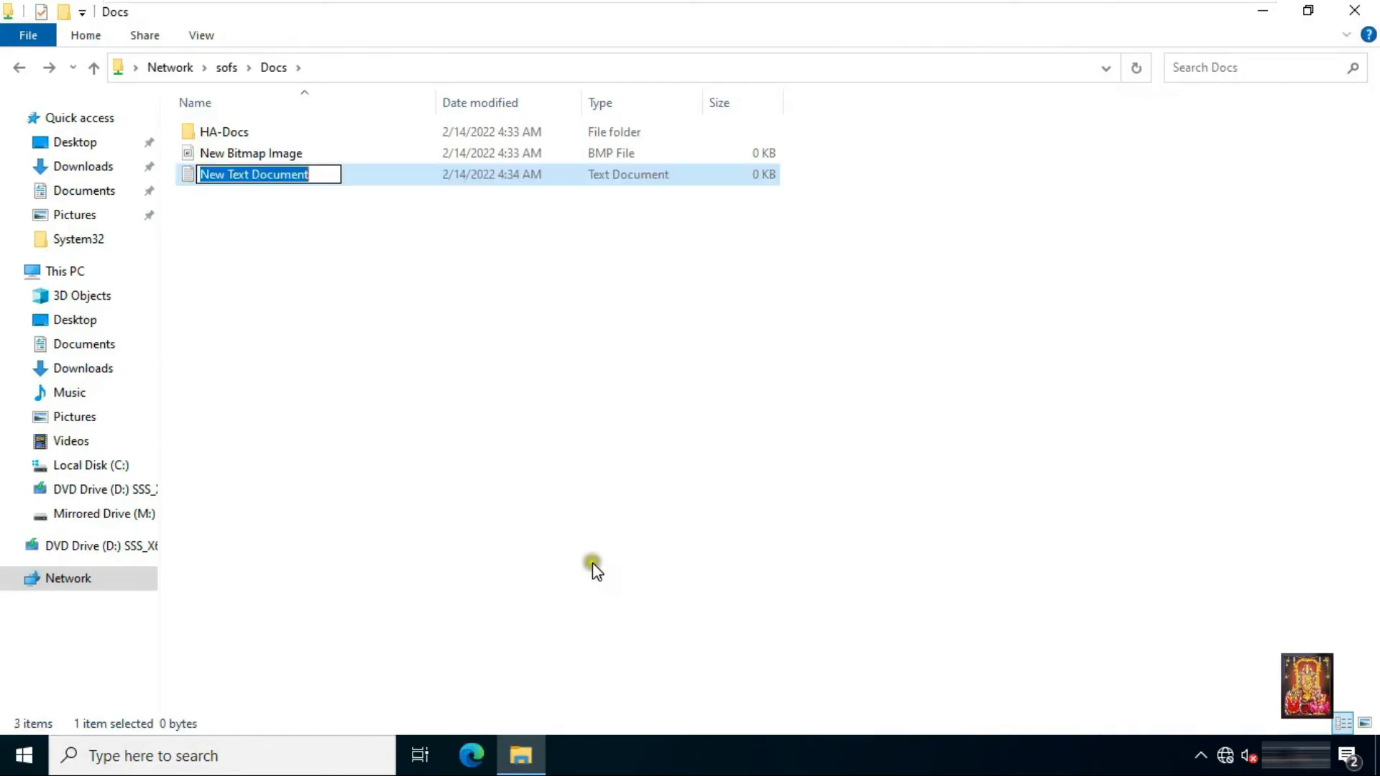
pyautogui.click(342, 360)
pyautogui.rightClick(222, 236)
pyautogui.moveTo(287, 457)
pyautogui.click(505, 452)
pyautogui.click(385, 344)
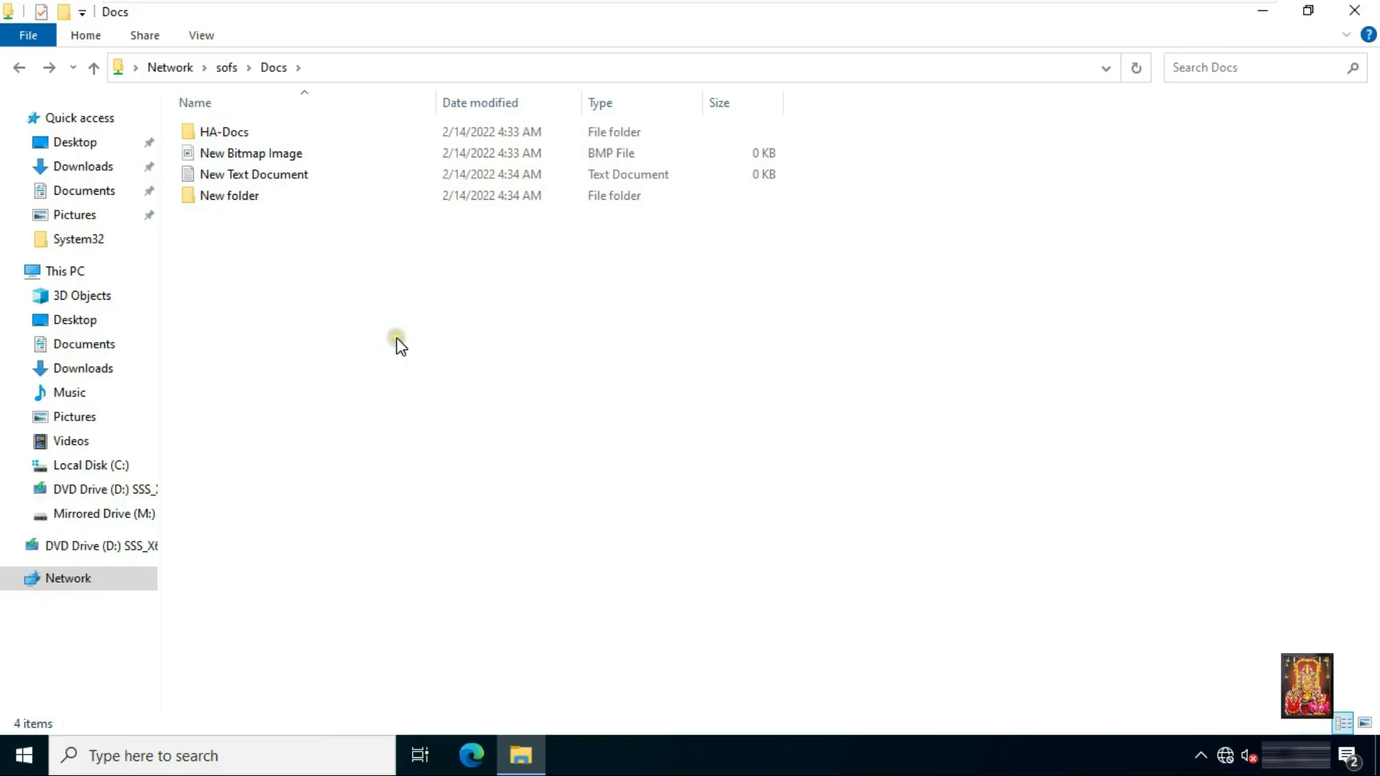
# - Close the Docs window, reopen the network path \\sofs, and enter the Docs share again
pyautogui.click(1355, 12)
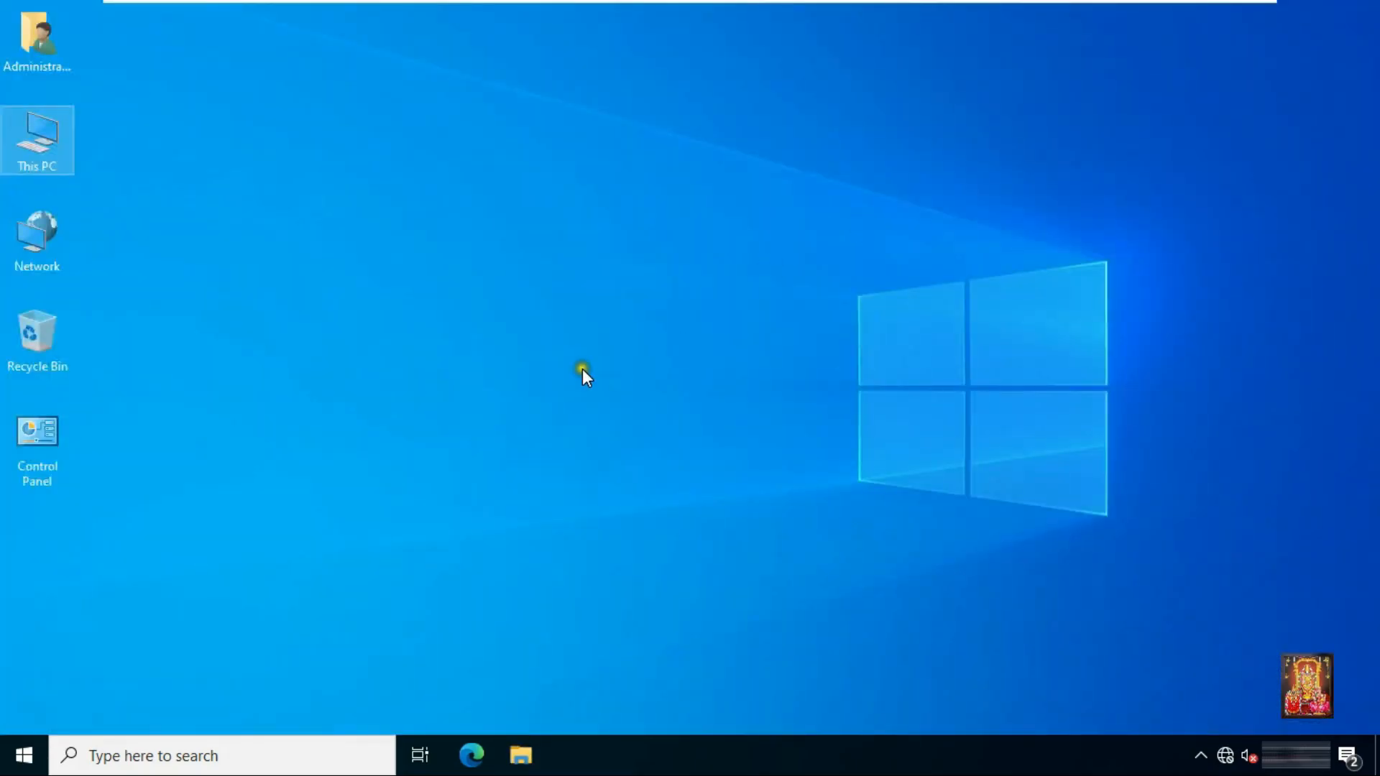
pyautogui.press('super+r')
pyautogui.write('\\\\')
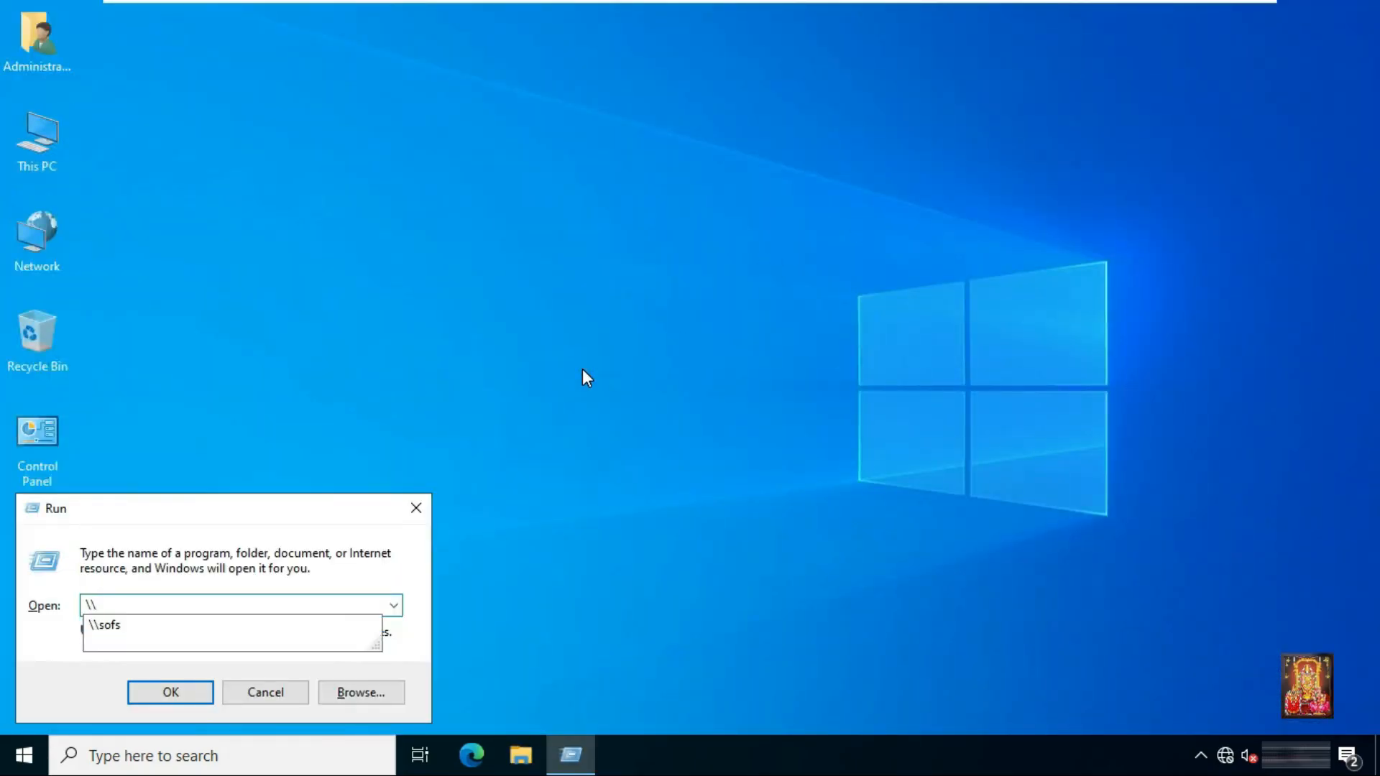
pyautogui.write('sofs')
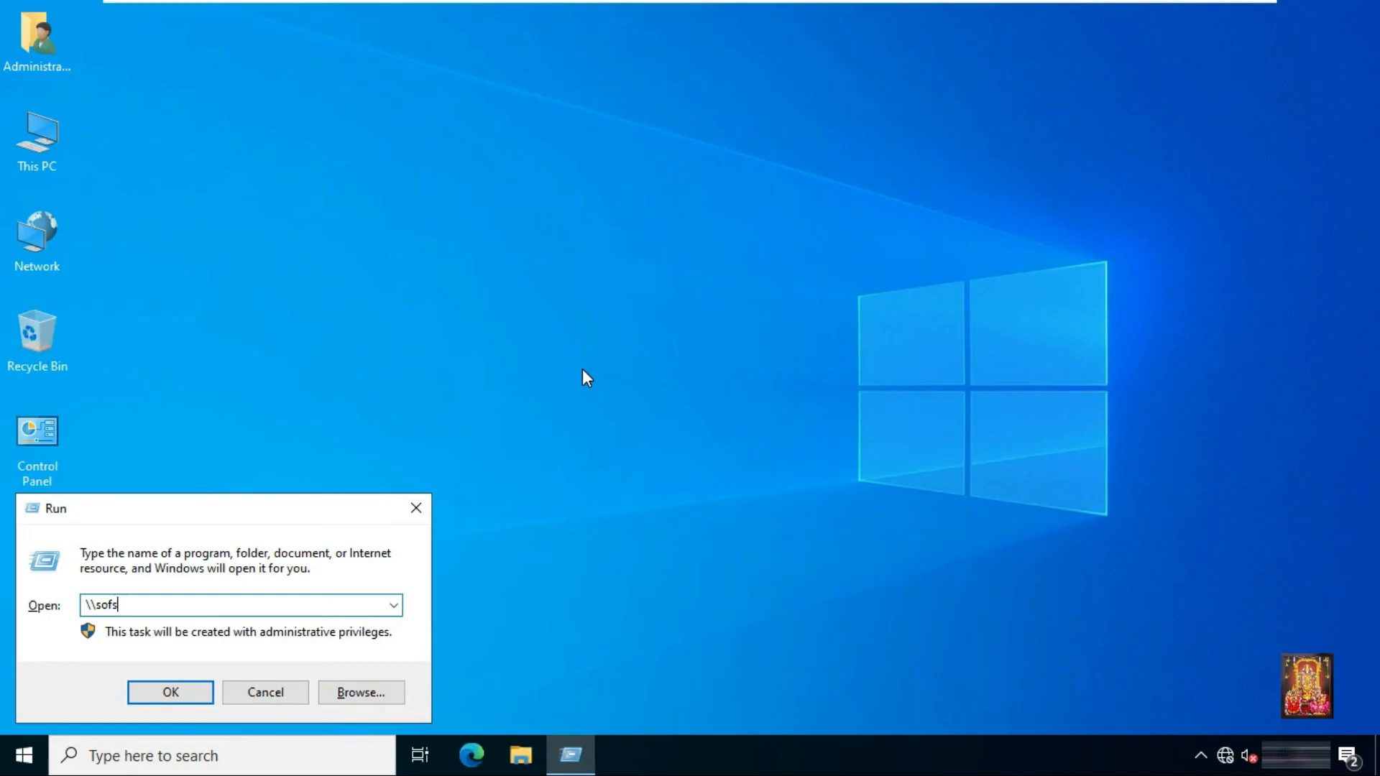
pyautogui.press('Return')
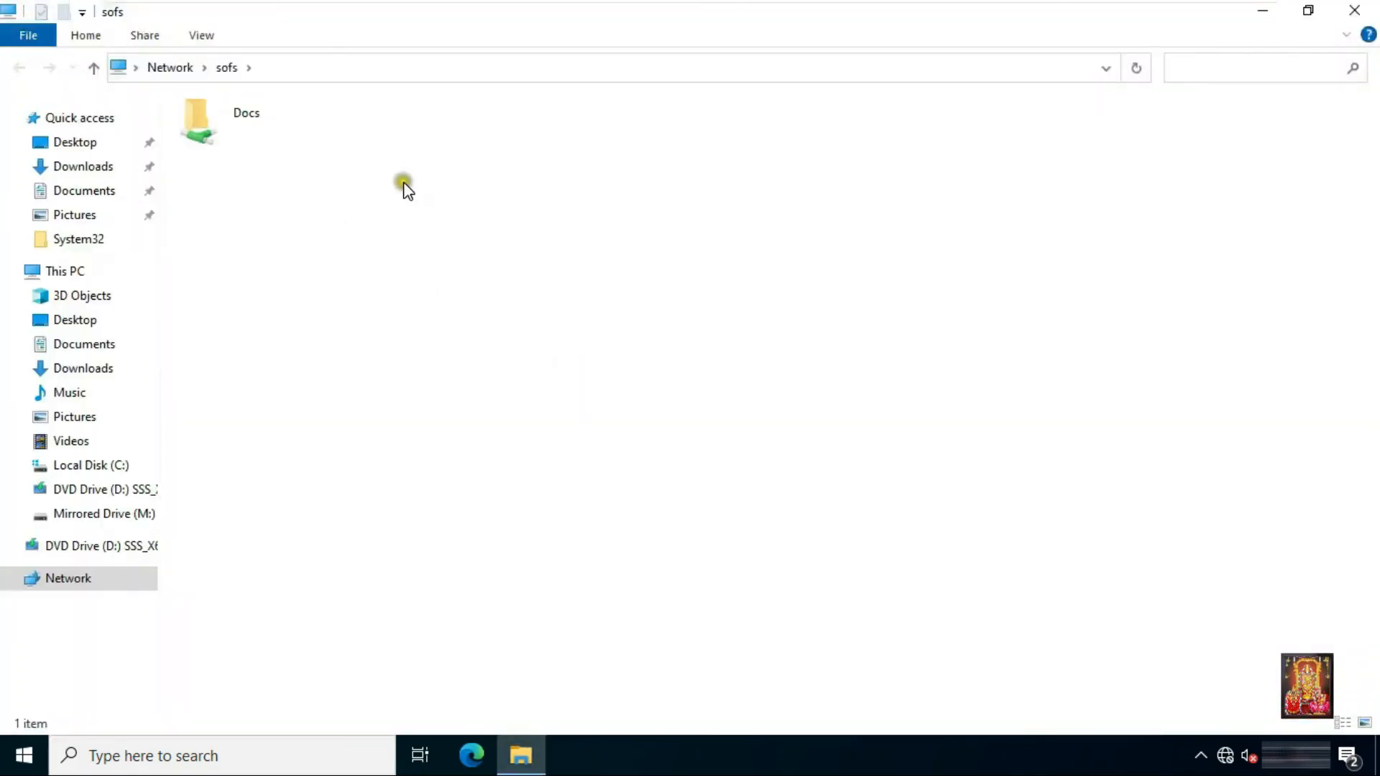
pyautogui.doubleClick(237, 127)
# - Return to the Node-1 virtual machine and start the cluster service on node-1
pyautogui.moveTo(848, 7)
pyautogui.click(963, 16)
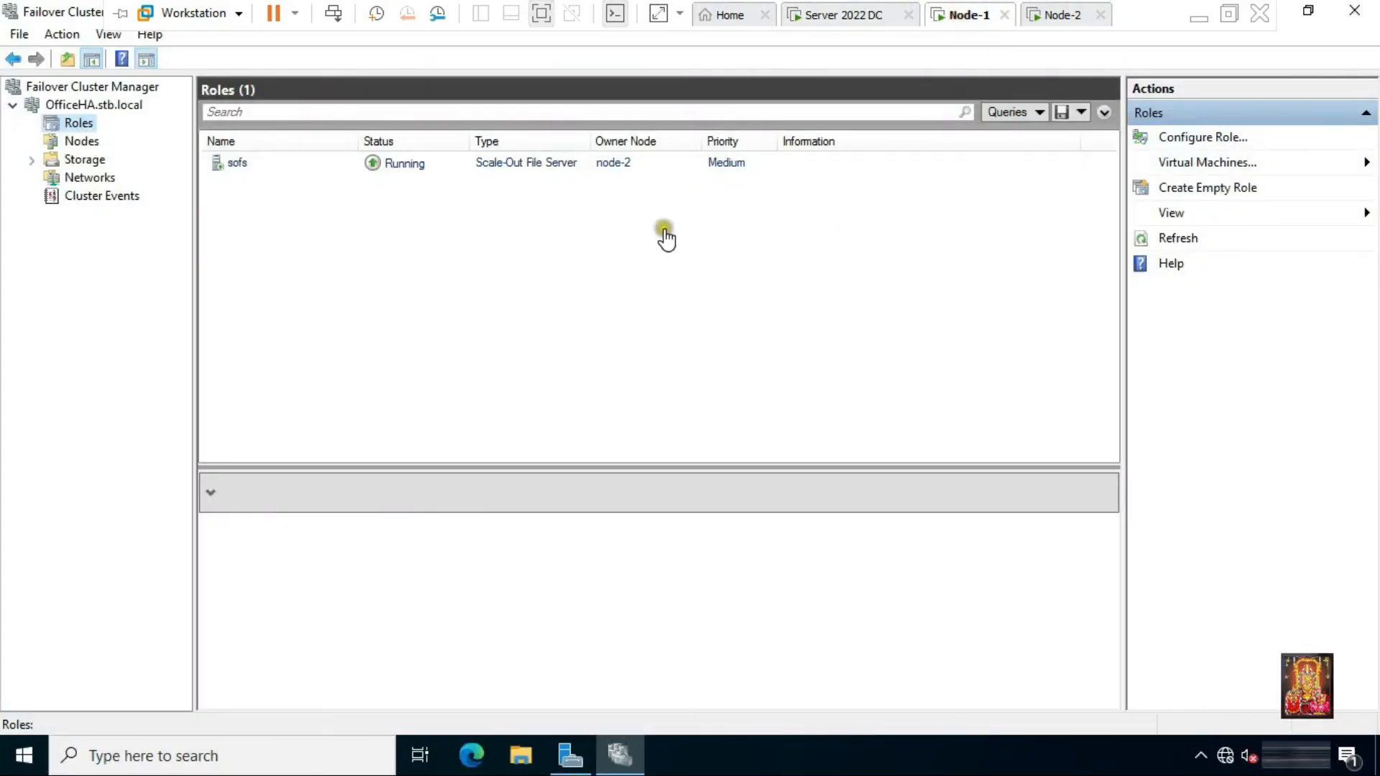
pyautogui.click(79, 141)
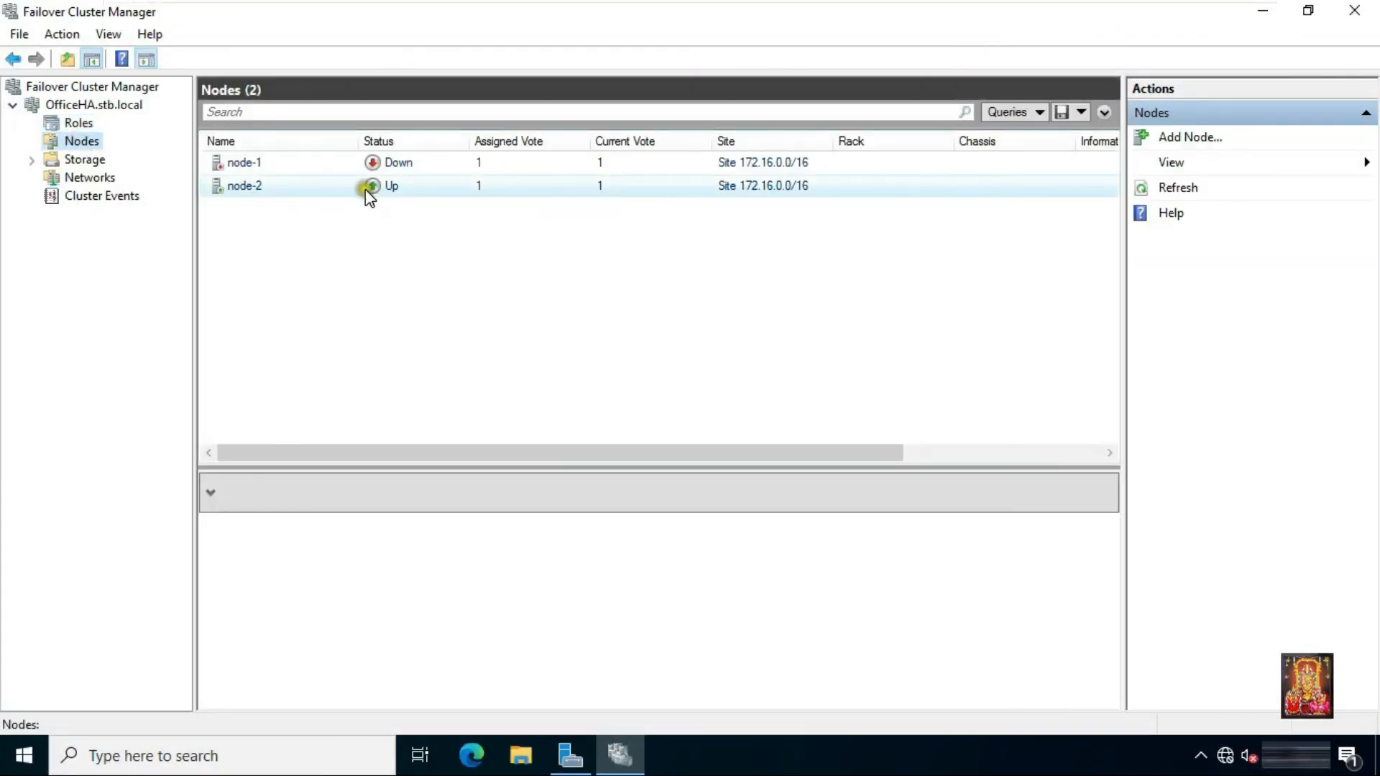
pyautogui.click(237, 165)
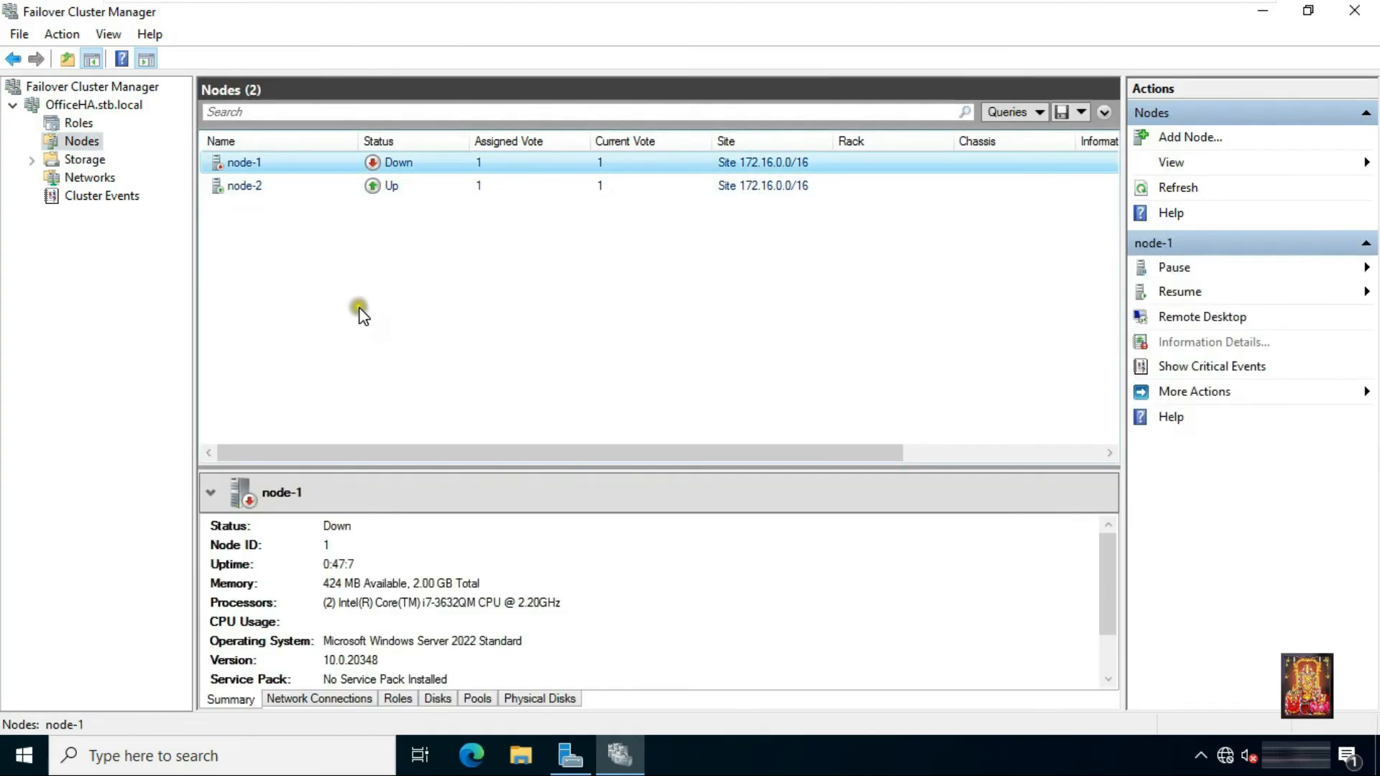
pyautogui.rightClick(253, 162)
pyautogui.moveTo(360, 305)
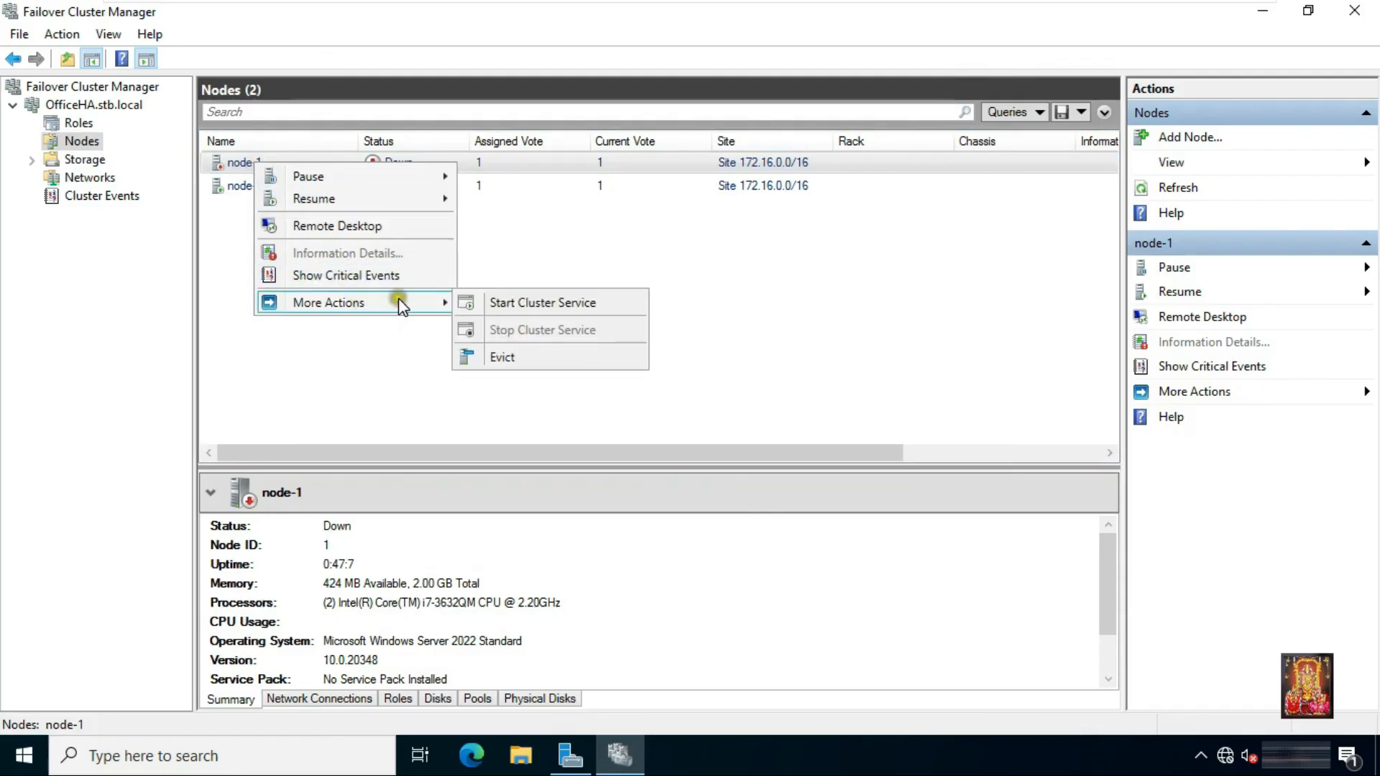
pyautogui.click(546, 305)
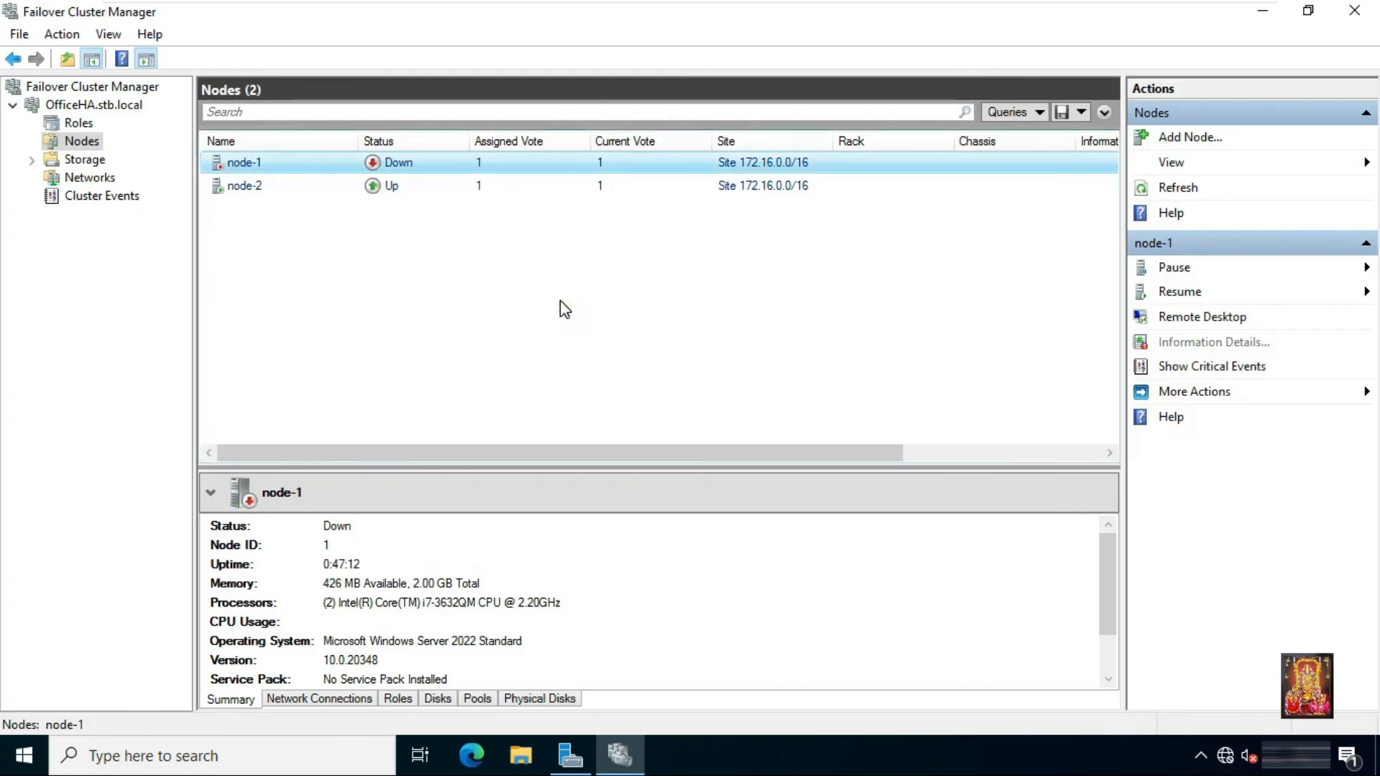